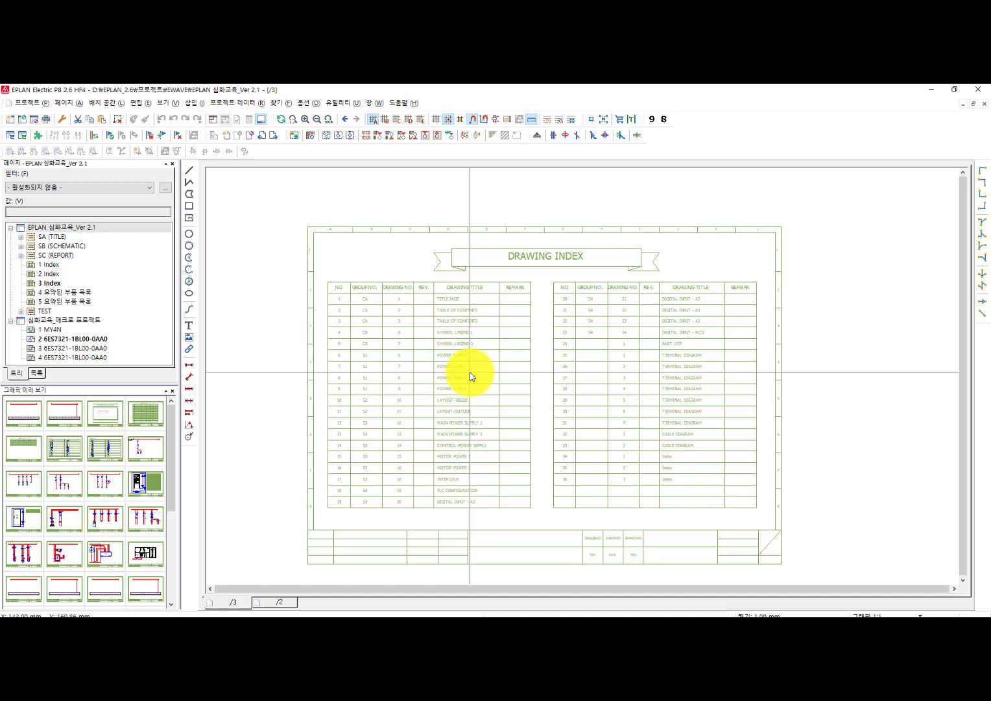
Step: Review the generated report pages, comparing the DRAWING INDEX table on page 3 with the summarized parts lists on pages 4 and 5
mouse_move(285, 207)
mouse_down()
mouse_move(453, 354)
mouse_move(776, 563)
mouse_move(827, 551)
mouse_up()
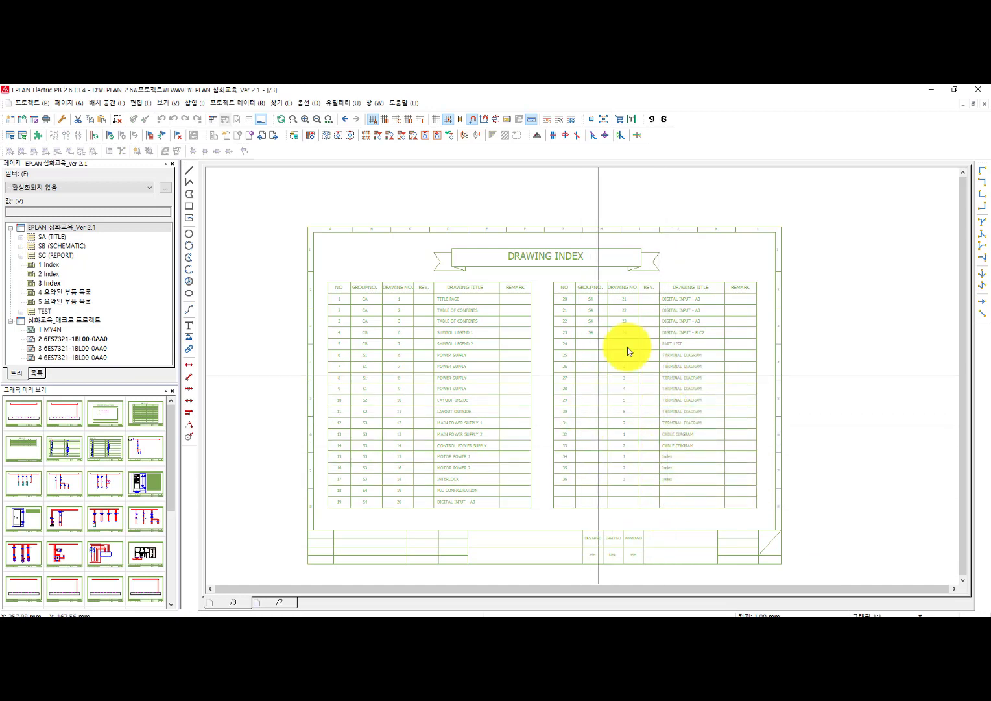
click(57, 291)
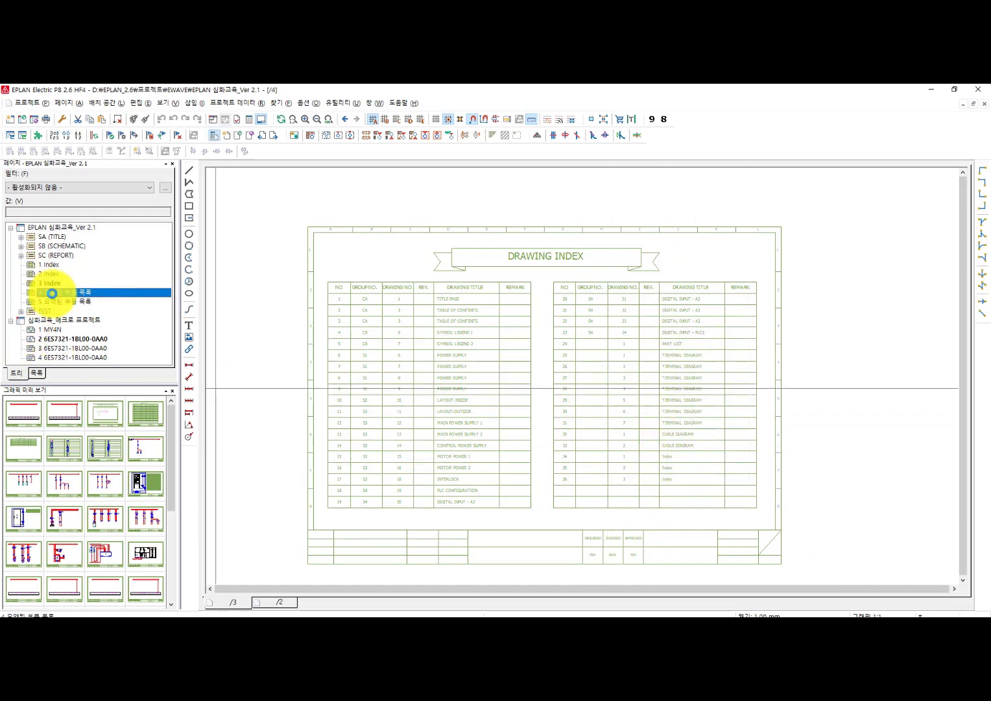
click(57, 301)
double_click(57, 301)
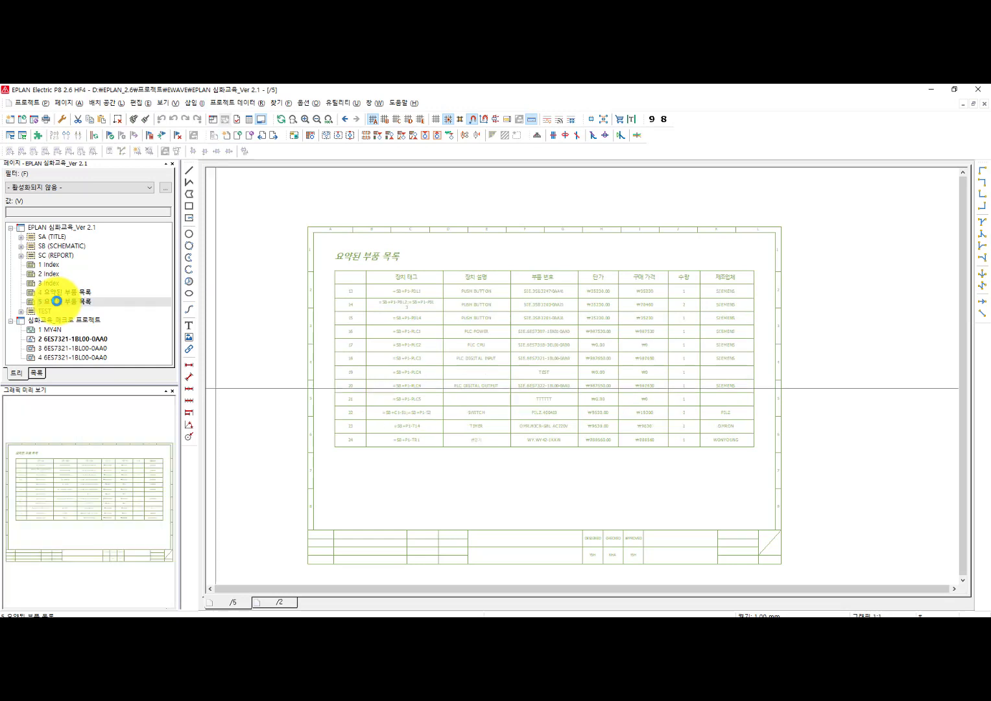
double_click(58, 291)
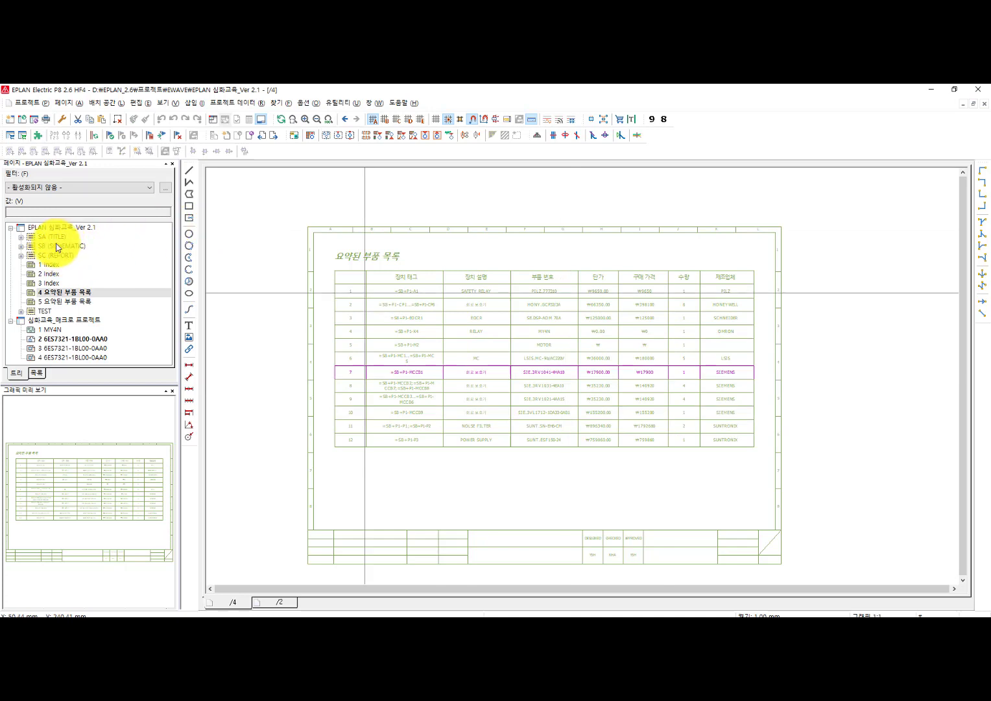
double_click(48, 283)
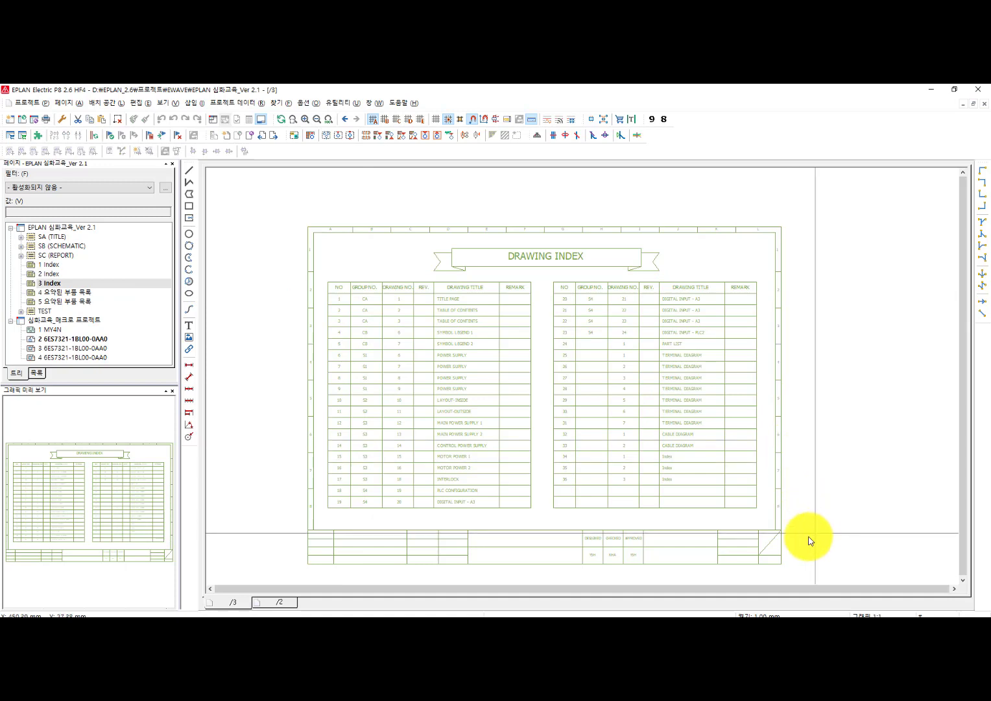
drag(809, 536, 878, 547)
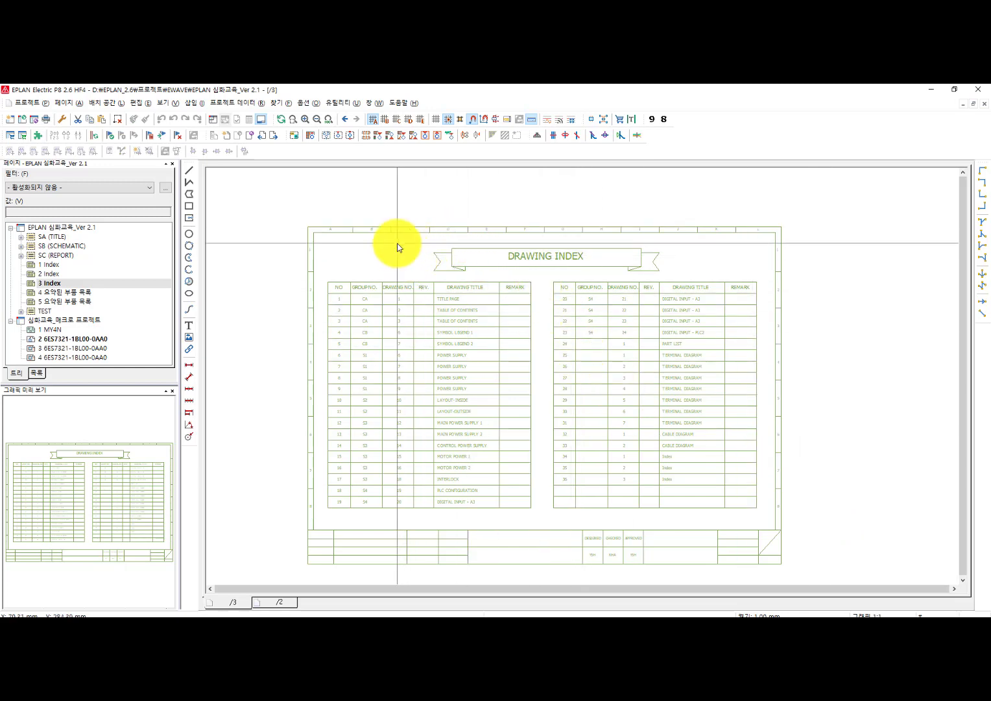
Step: Create a new form of type 목차 (*.f06) named "심화교육 목차 만들기 R1" in the EWAVE folder
click(334, 103)
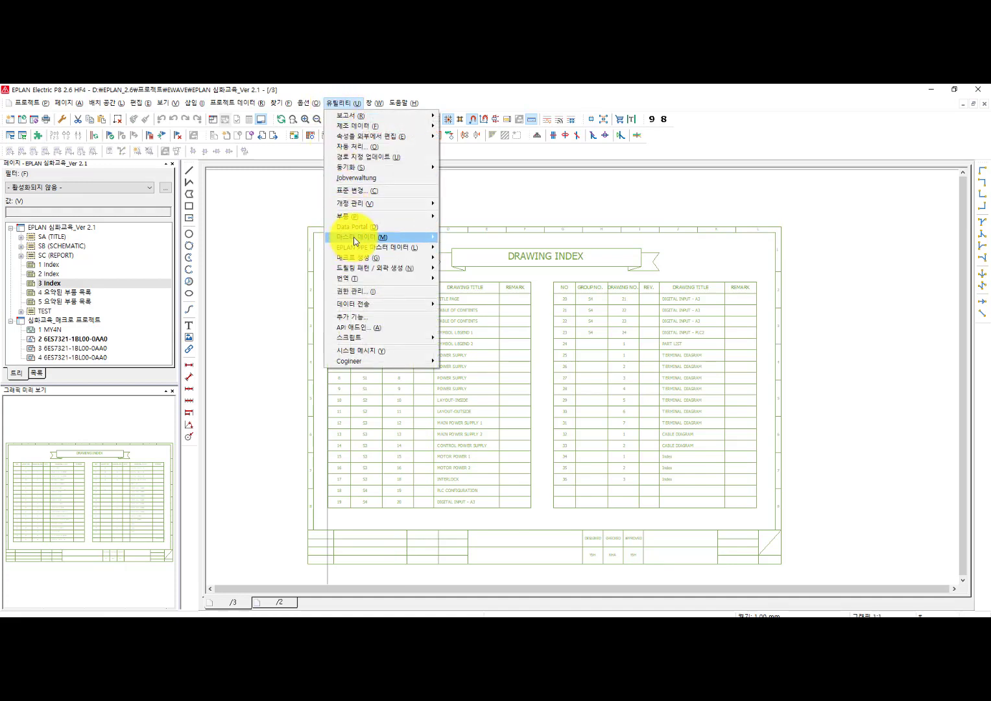
mouse_move(354, 237)
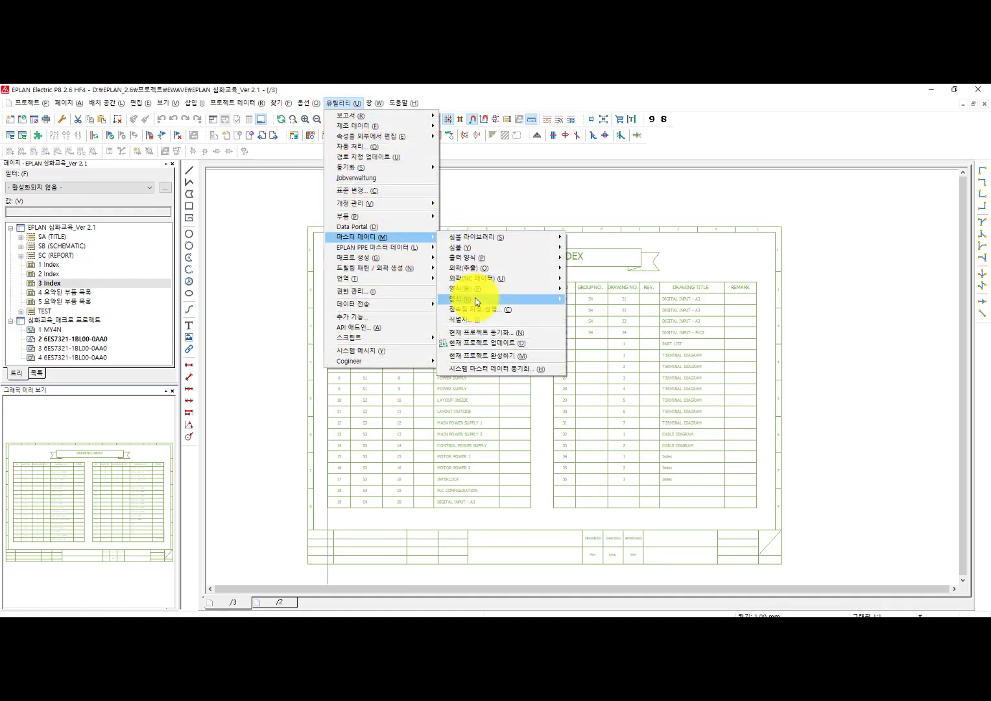
mouse_move(475, 298)
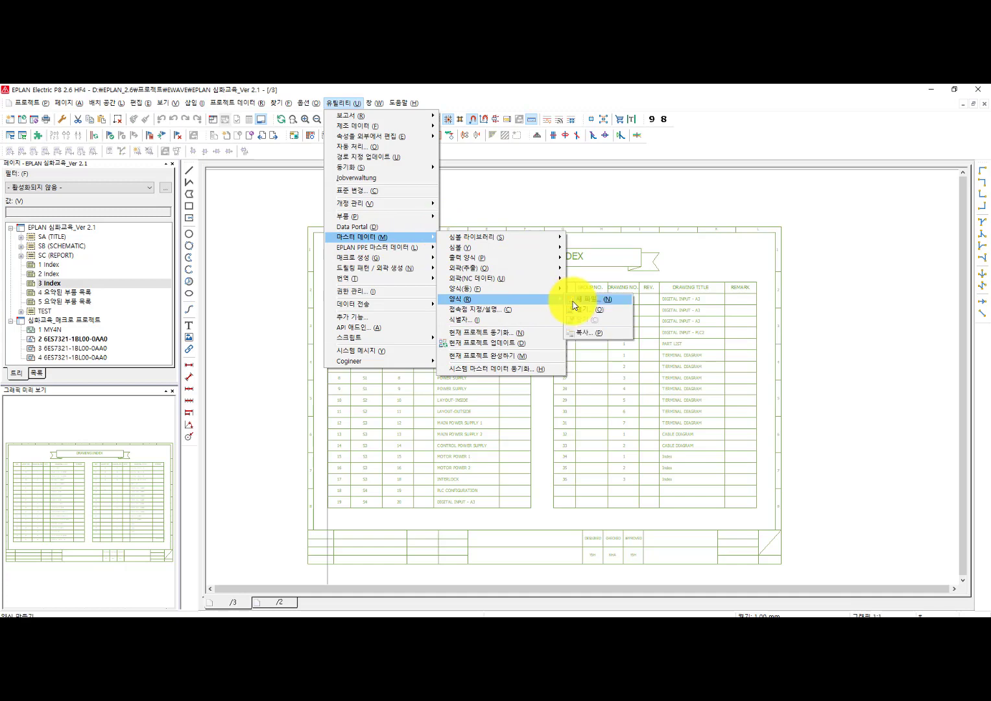
click(573, 299)
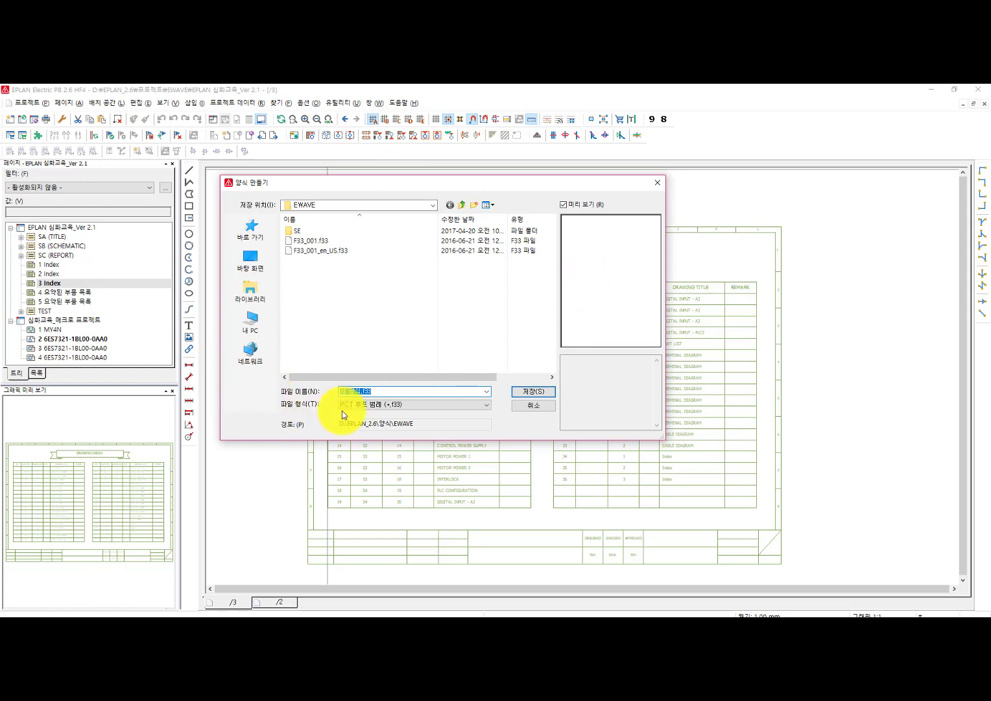
click(436, 404)
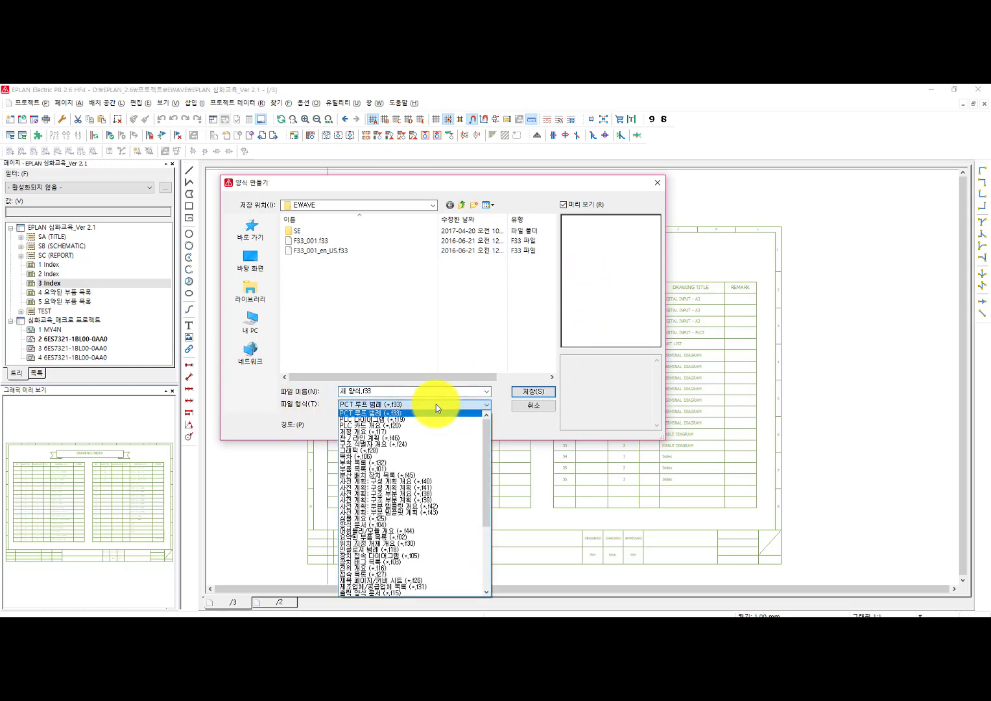
drag(485, 432, 498, 562)
drag(488, 500, 485, 425)
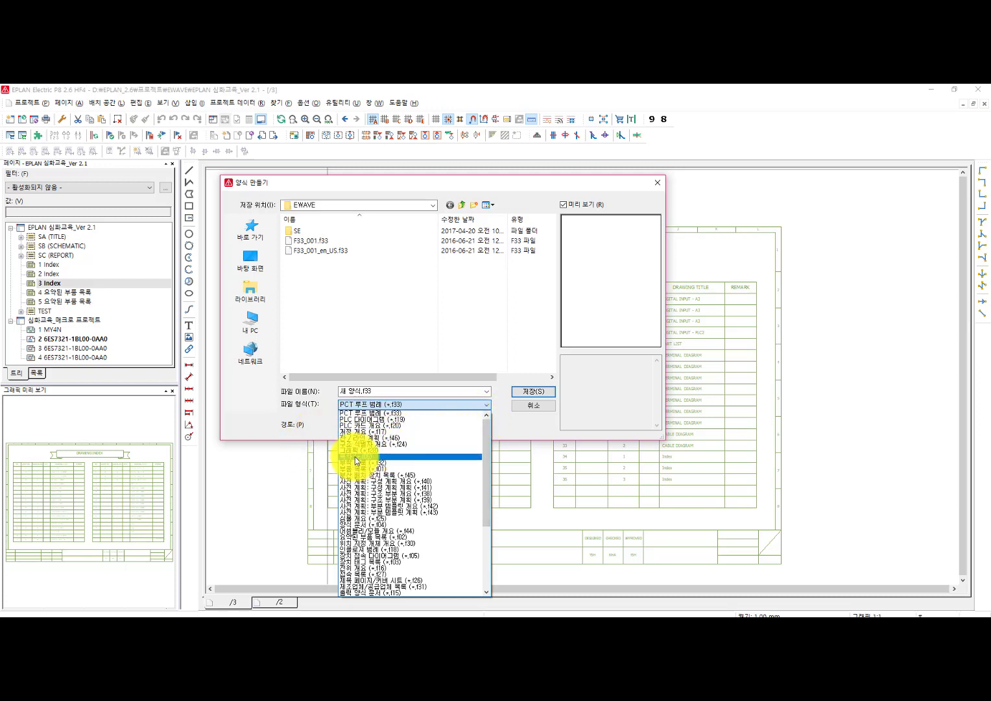
click(355, 456)
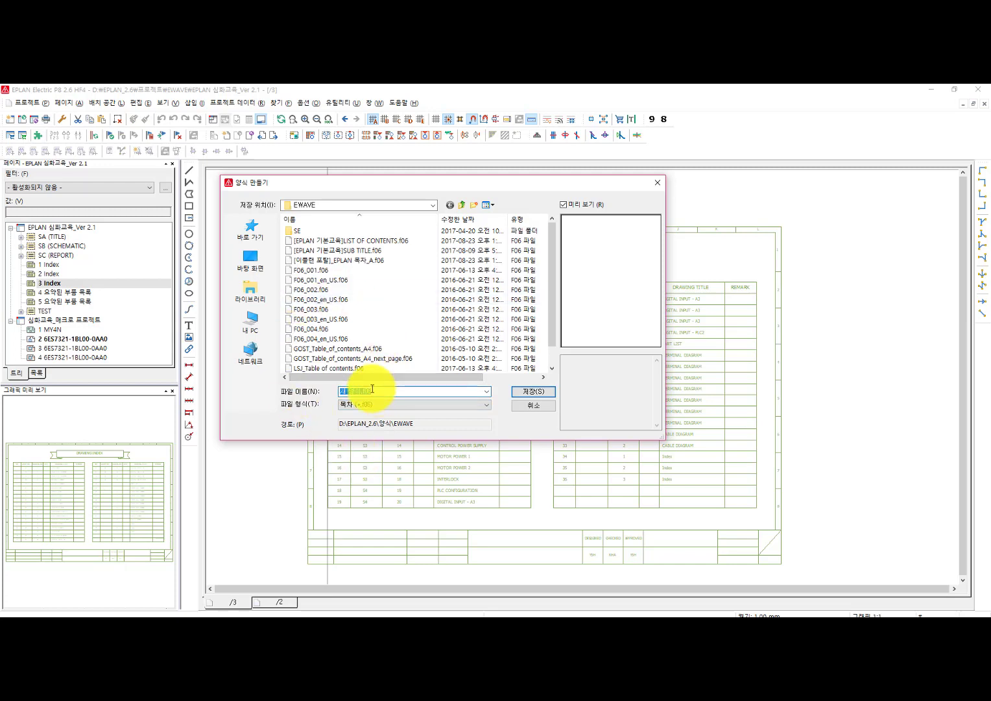
text(심화)
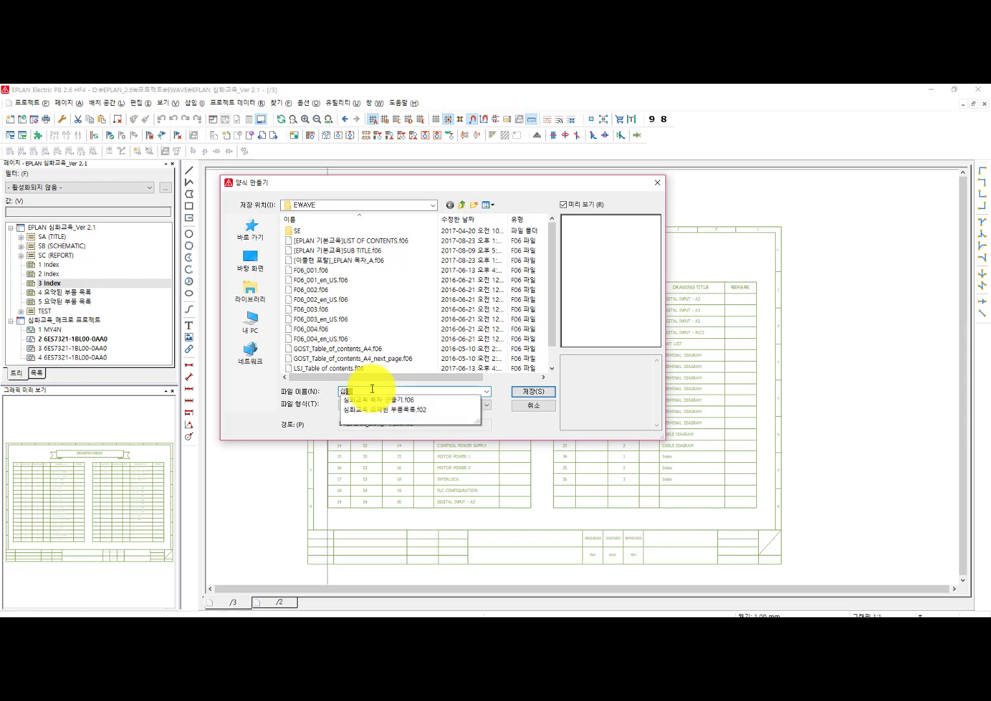
text(교육 목차 만들)
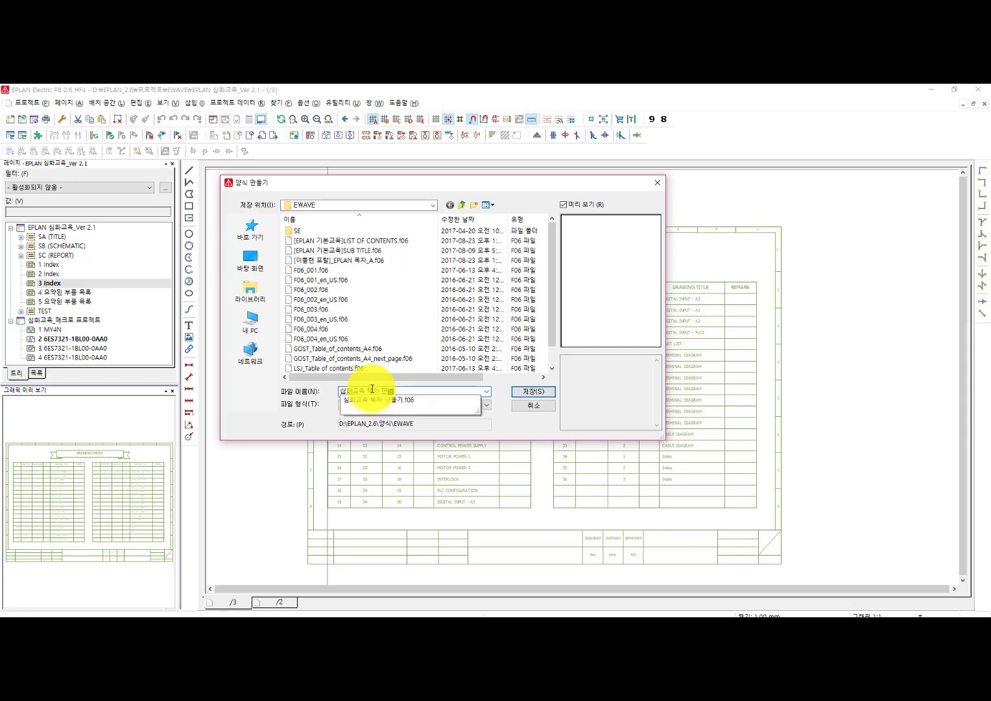
text(기 R1)
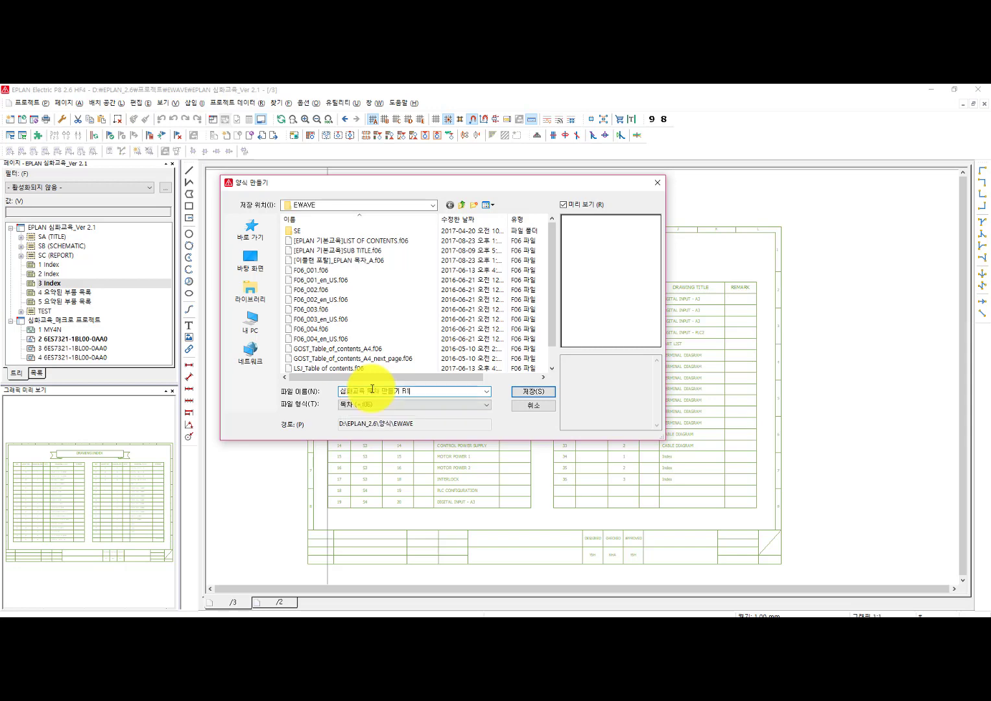
key(Return)
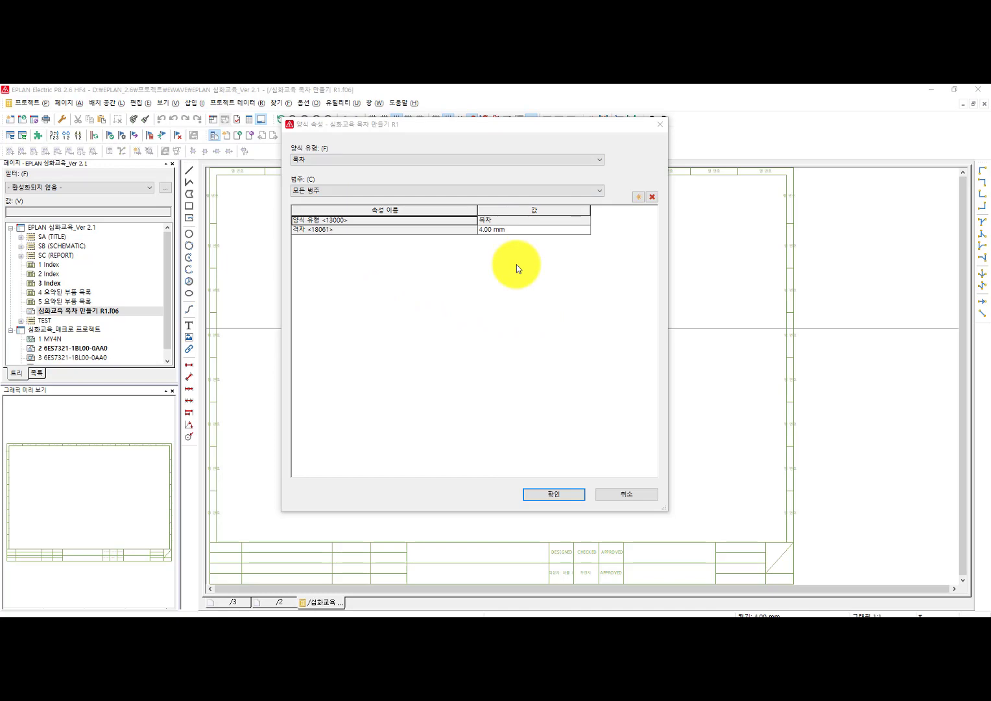
Step: Add the 양식 처리 <13002> property to the new form, set it to 정적, and accept the form properties
click(635, 198)
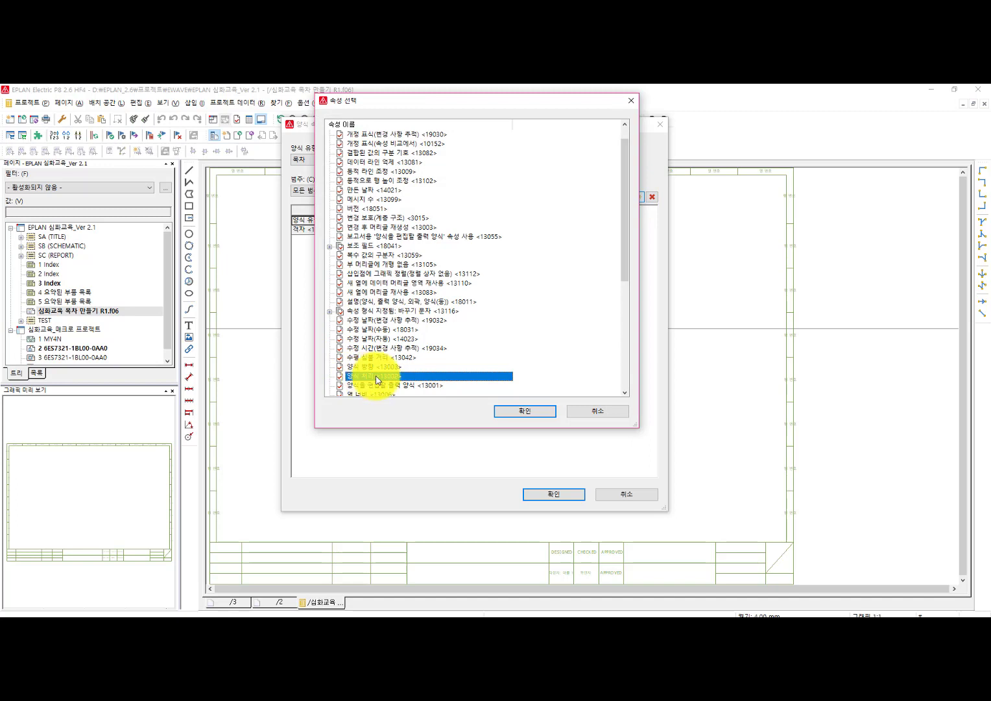
click(530, 416)
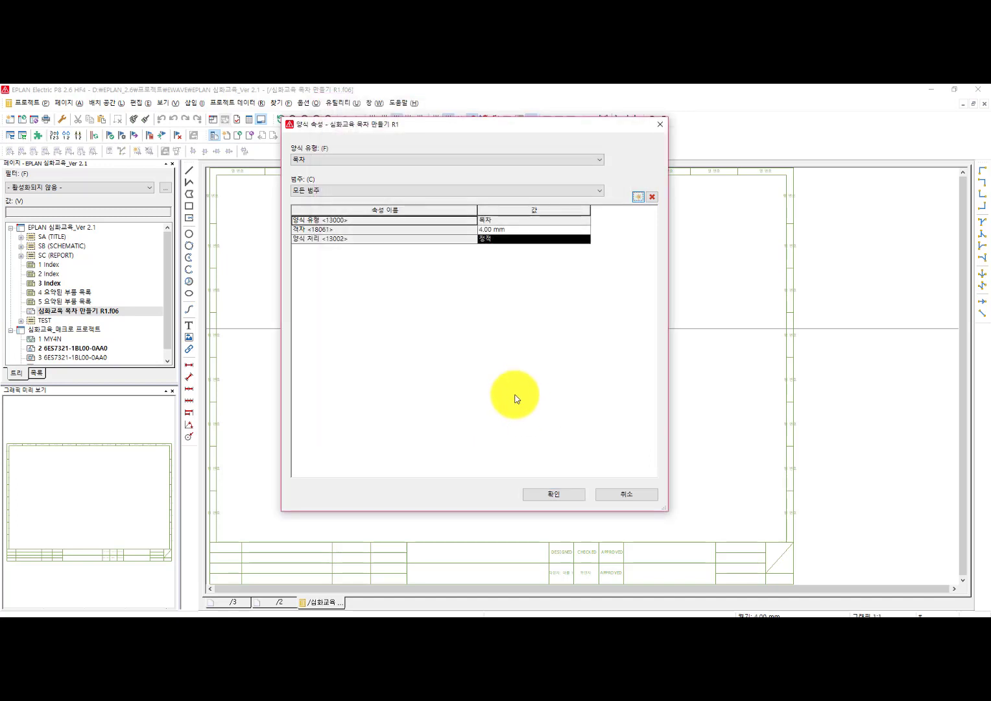
click(346, 238)
click(553, 239)
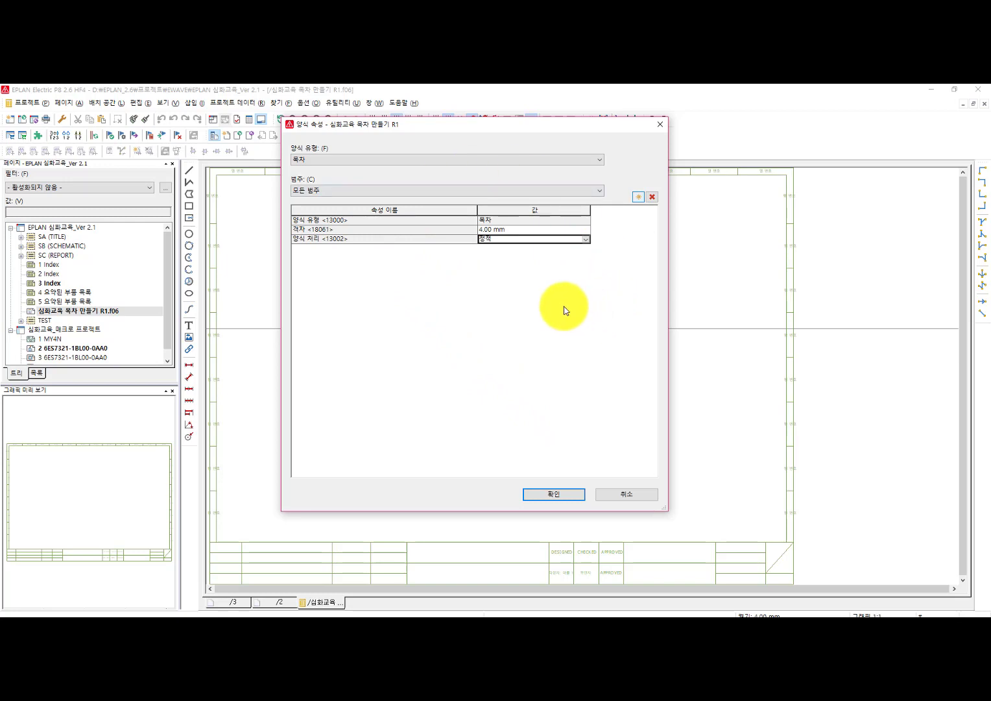
click(587, 240)
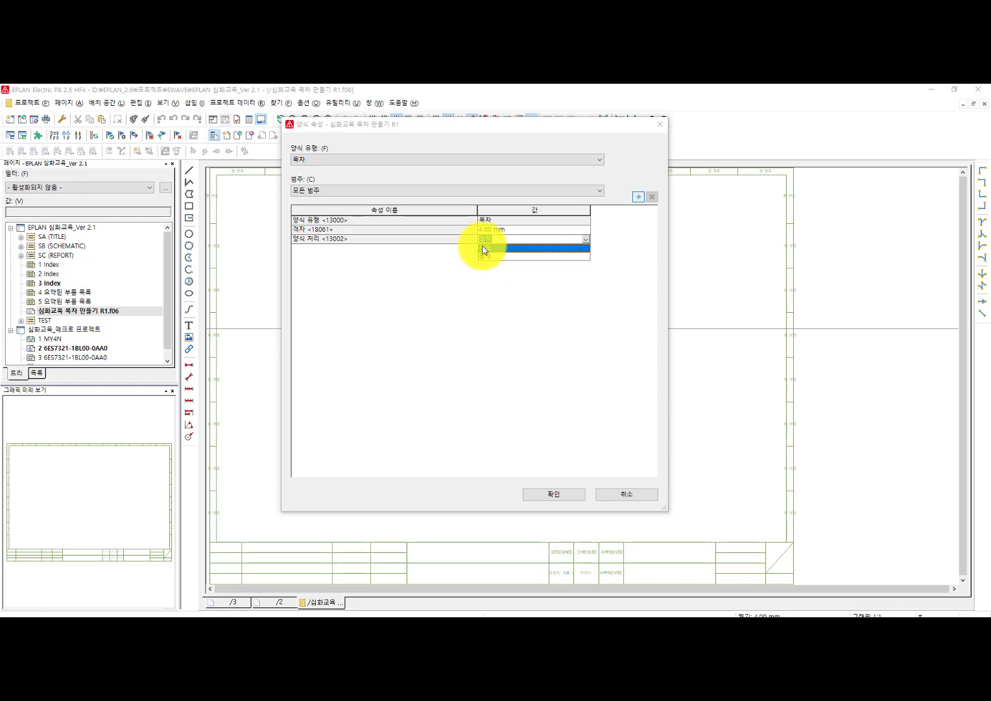
click(482, 248)
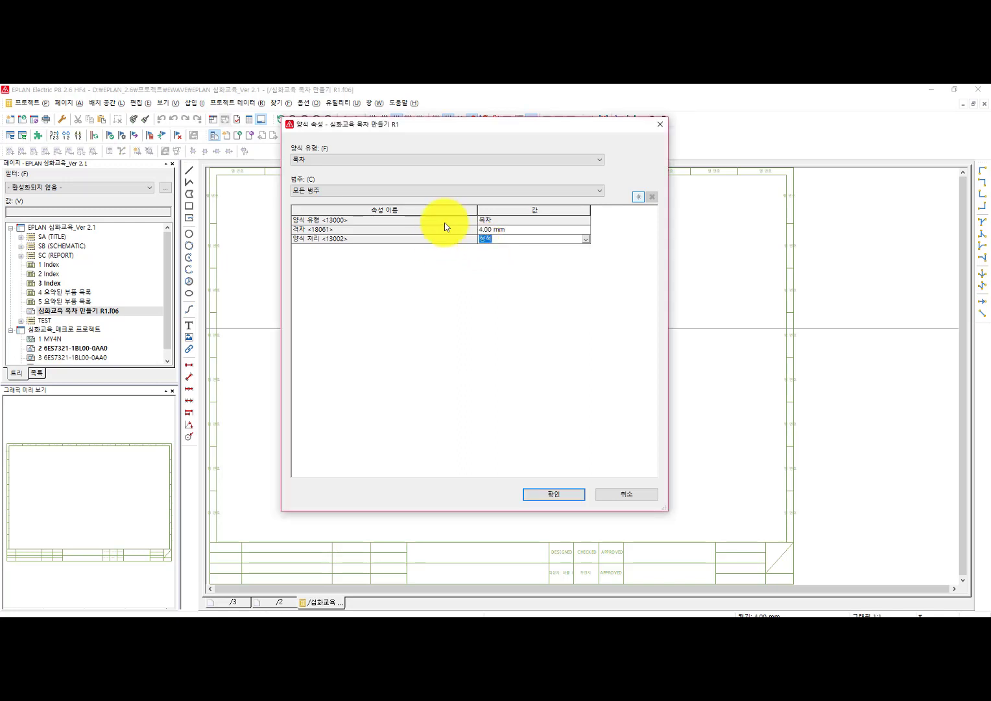
click(552, 494)
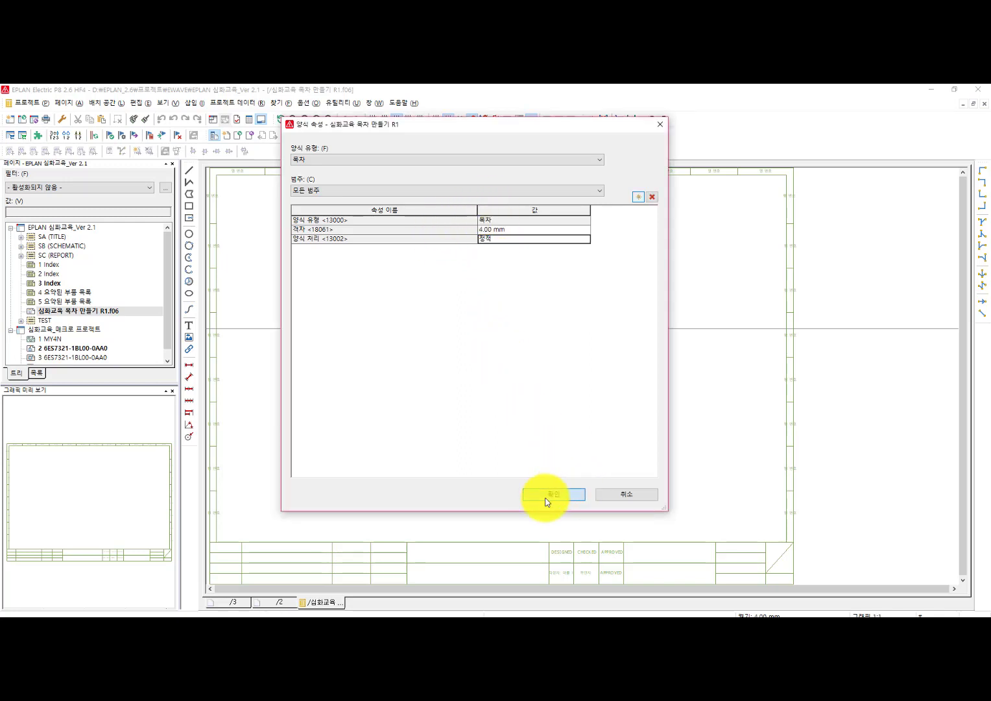
Step: Examine the layout of the title banner and the two tables on the 3 Index page as a reference for the form
middle_drag(452, 292, 465, 305)
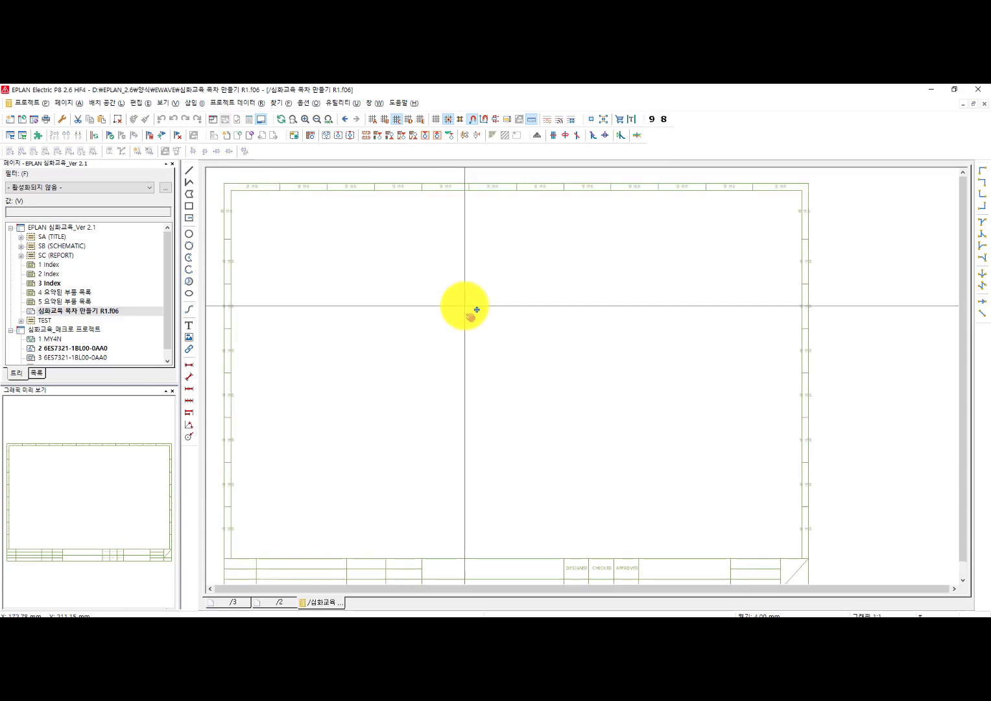
scroll(458, 296, up, 1)
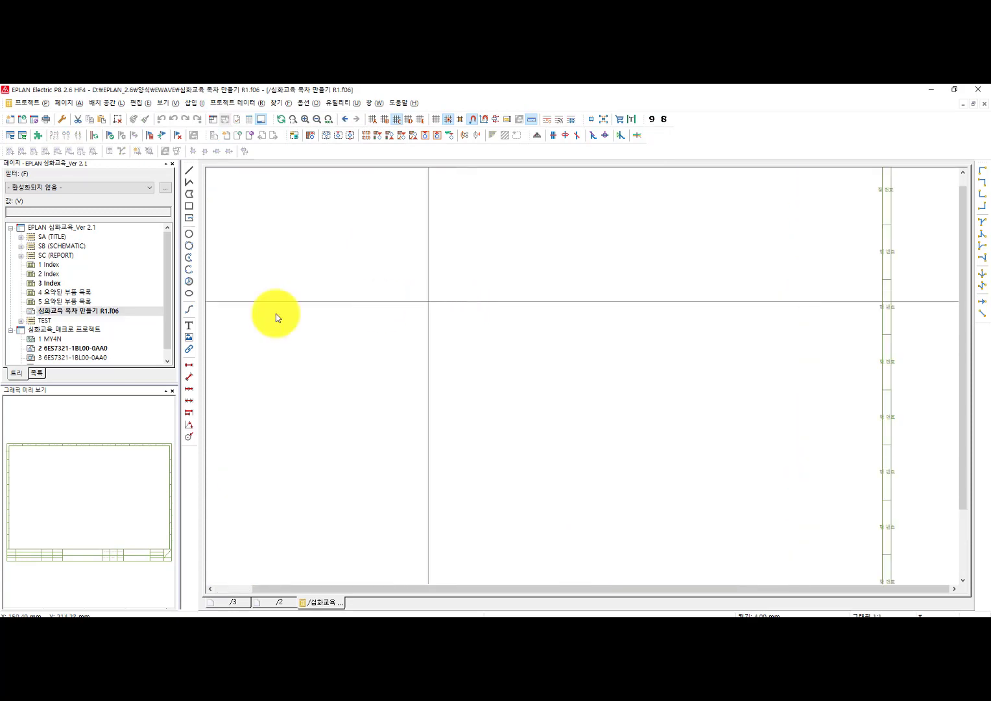
double_click(55, 285)
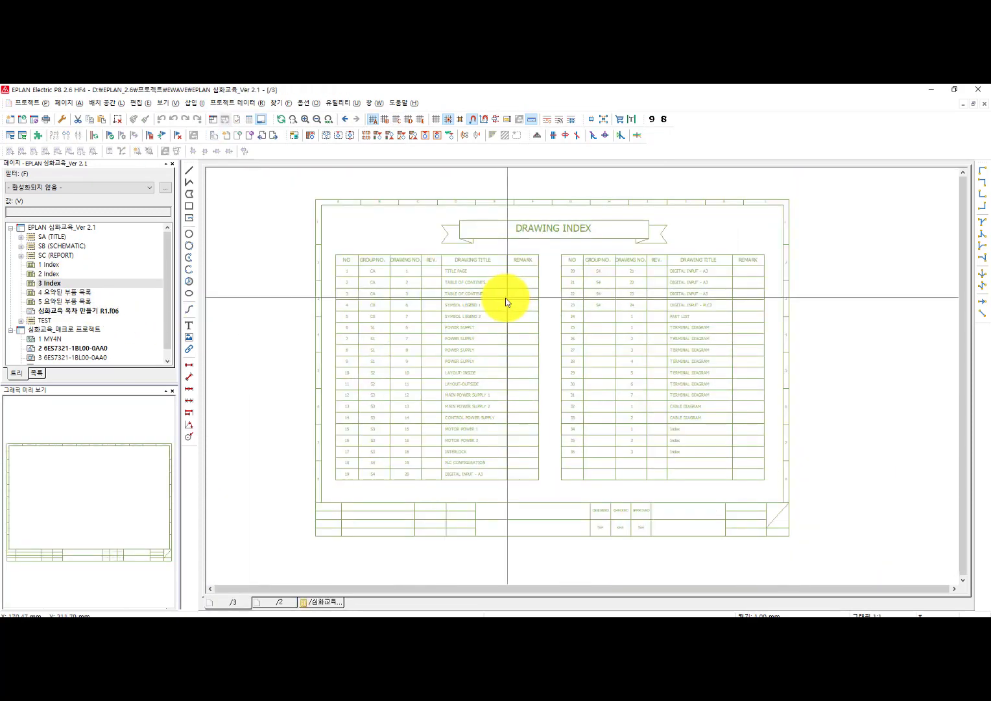
drag(303, 187, 827, 527)
scroll(415, 288, up, 2)
middle_drag(624, 294, 587, 355)
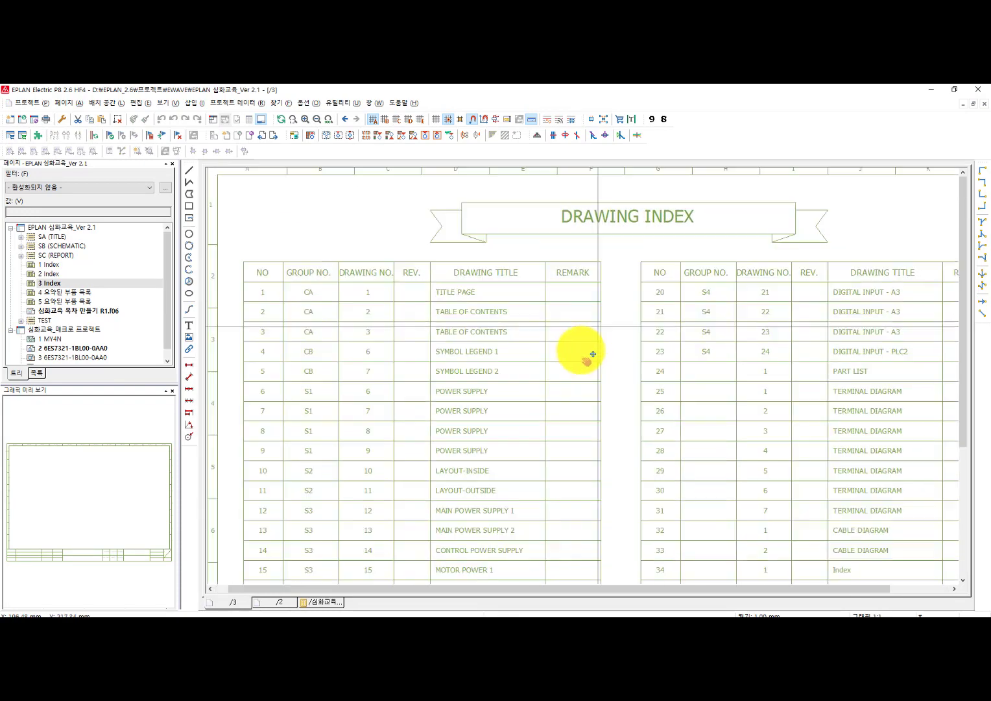
scroll(509, 447, down, 1)
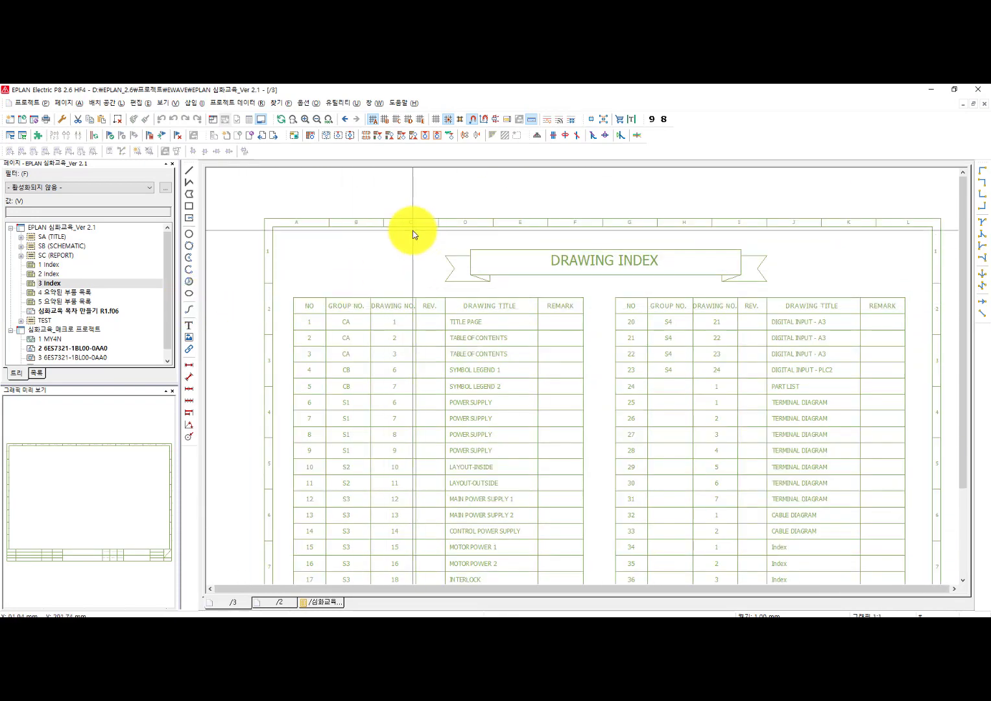
mouse_move(412, 231)
mouse_down()
mouse_move(834, 267)
mouse_move(819, 293)
mouse_up()
Step: Draw a title rectangle about 144 mm wide near the top centre of the 심화교육 목차 만들기 R1.f06 form
double_click(104, 311)
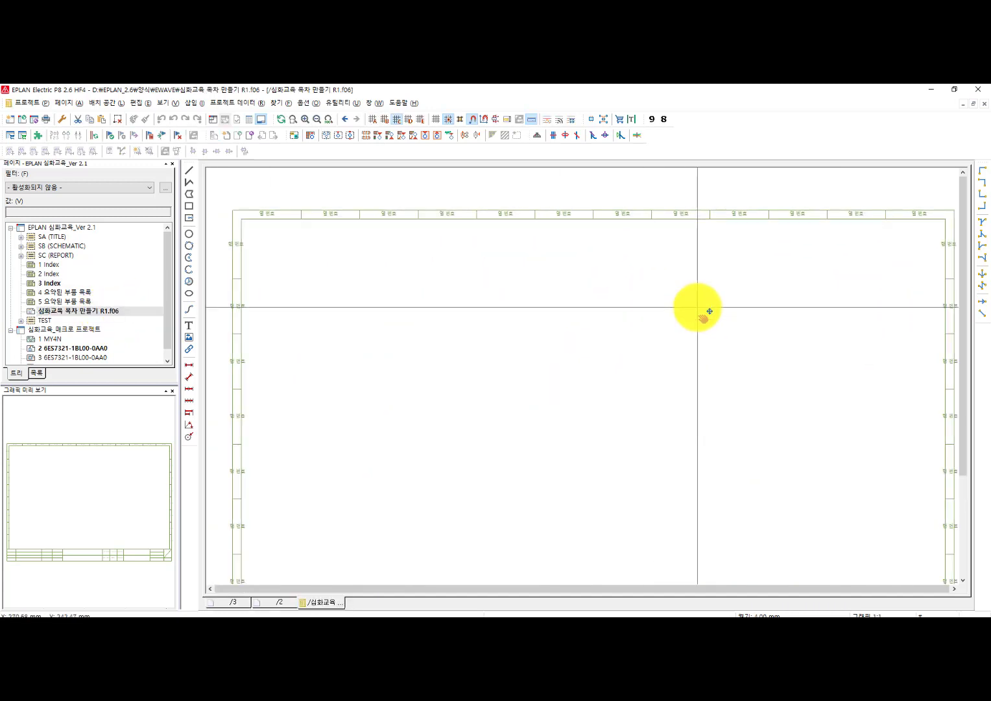
scroll(651, 289, down, 1)
middle_drag(651, 289, 613, 303)
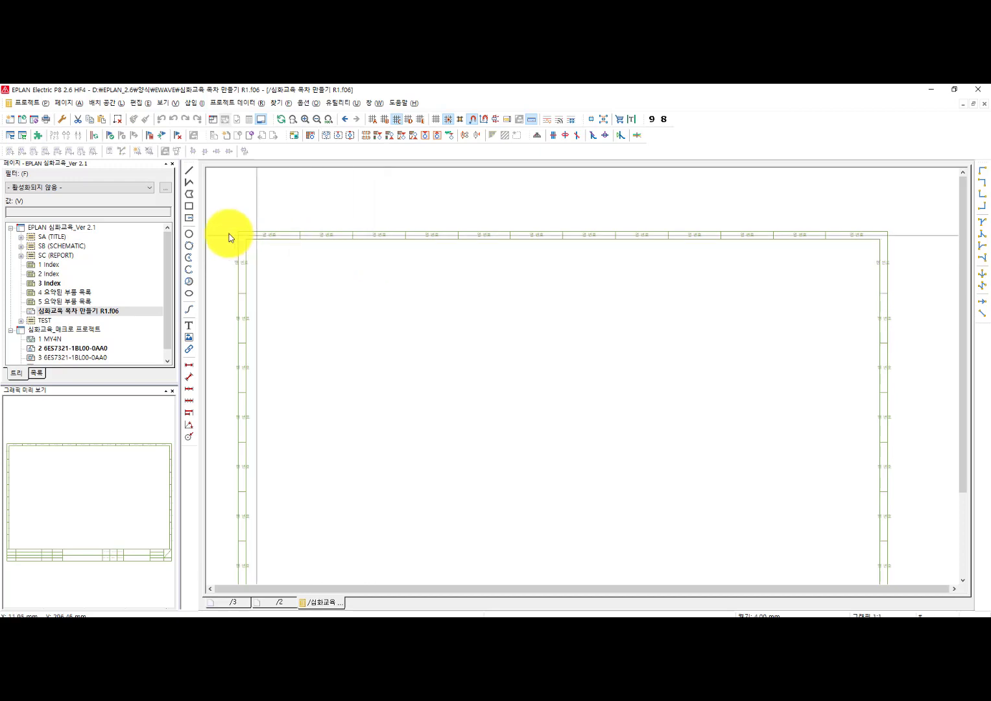
click(188, 206)
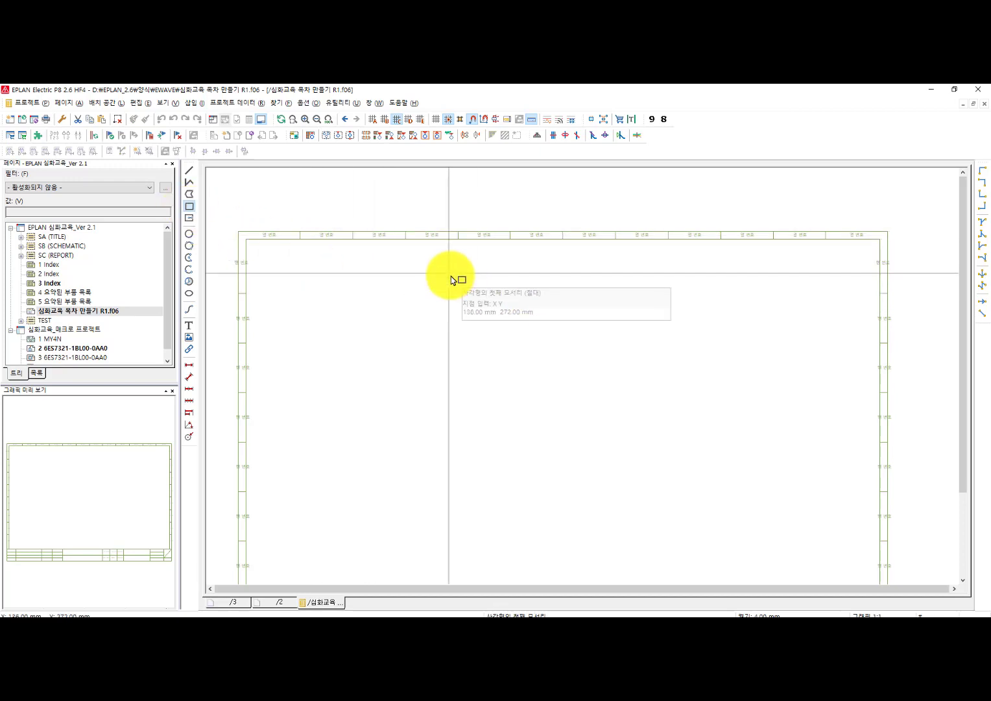
click(435, 260)
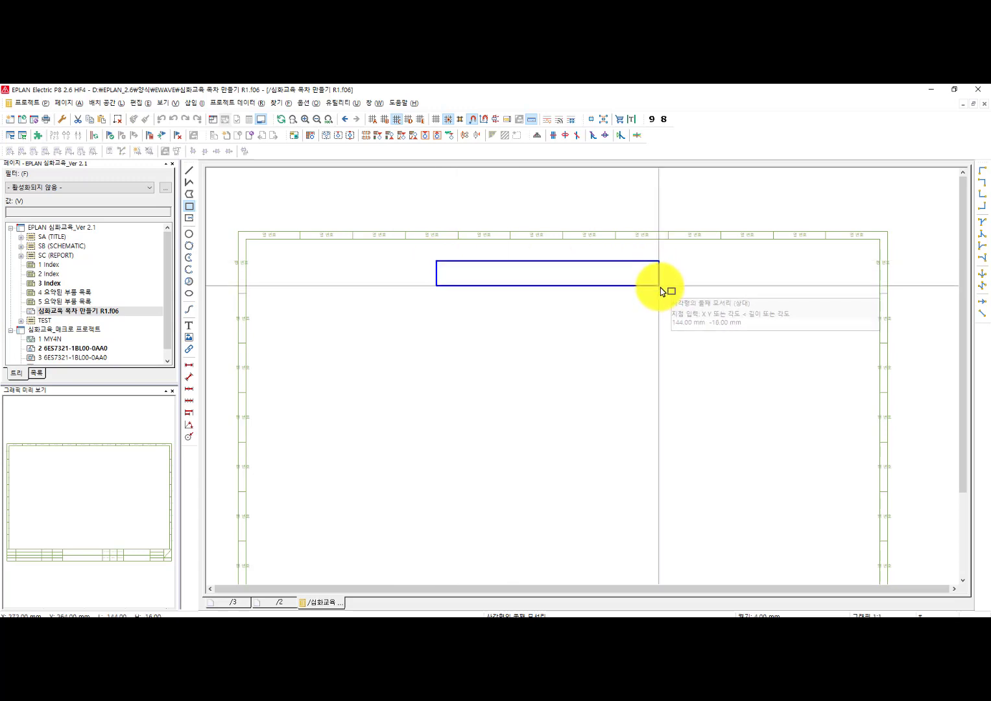
click(659, 292)
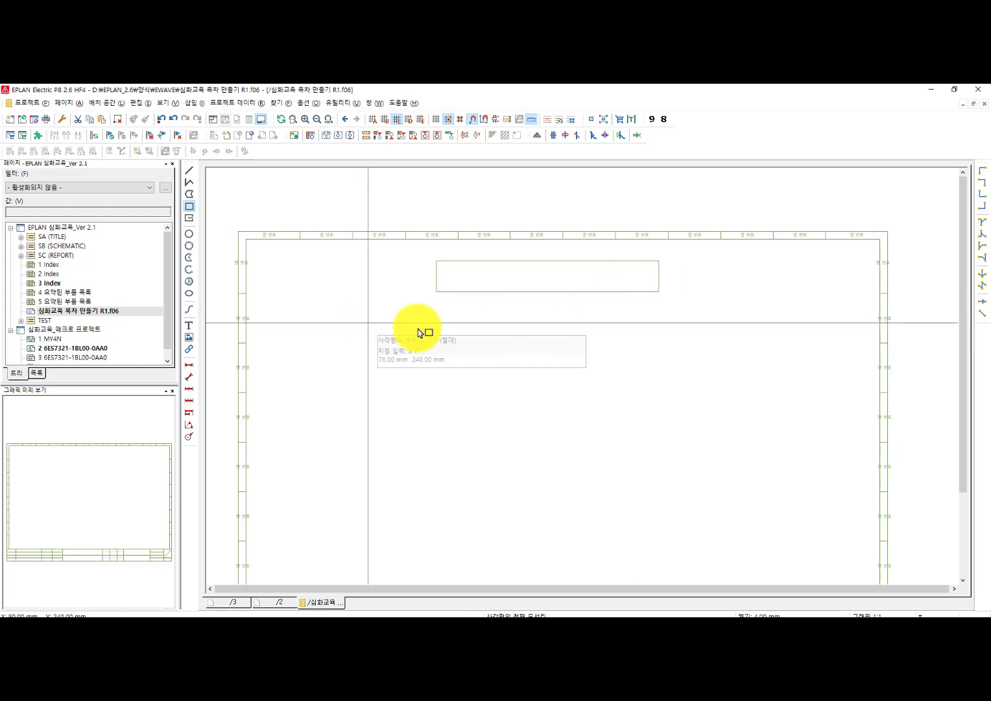
scroll(454, 332, up, 2)
scroll(519, 332, down, 3)
key(Escape)
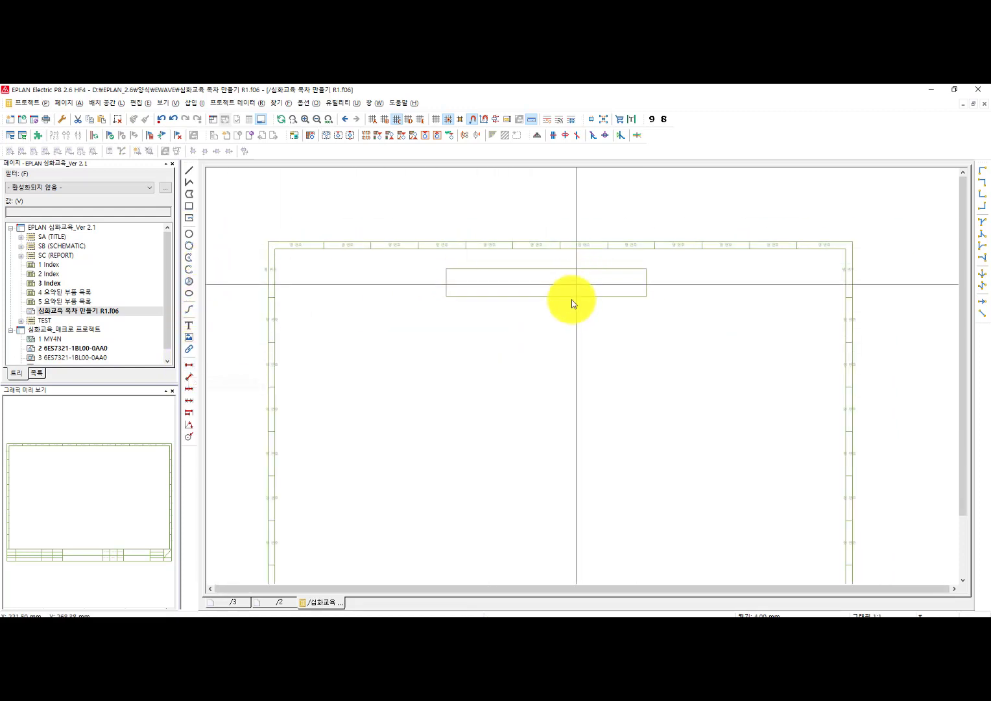
scroll(506, 273, up, 2)
scroll(519, 285, up, 1)
scroll(454, 304, down, 2)
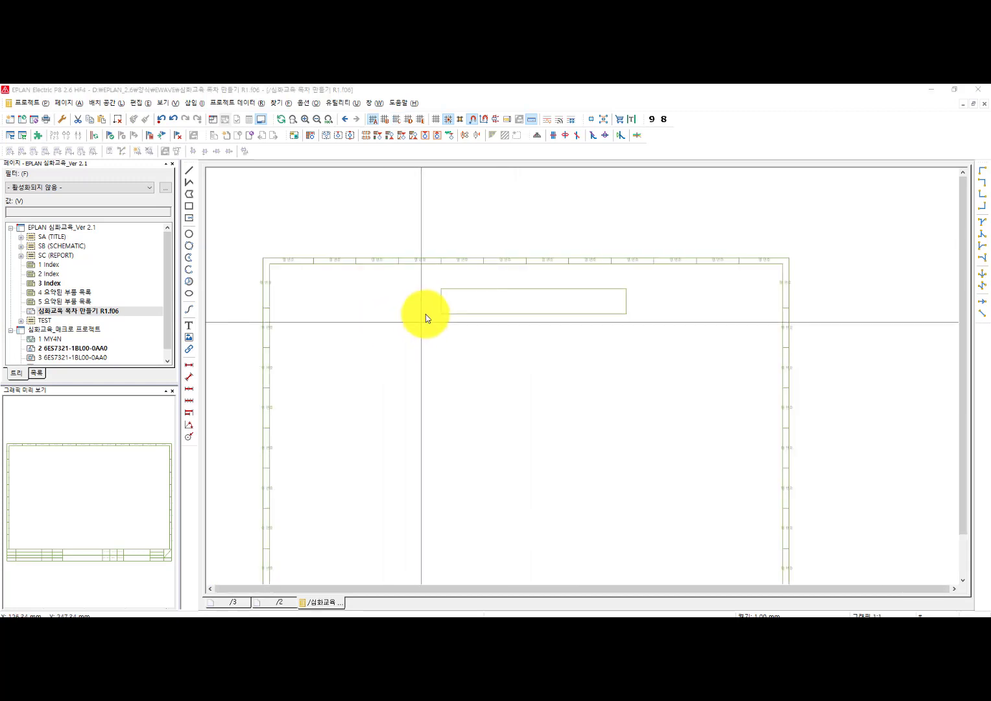
Step: Draw a notched ribbon-tail polygon about 34 mm wide and 15 mm high, with a slanted fold, at the left end of the title rectangle
scroll(428, 314, up, 2)
click(189, 194)
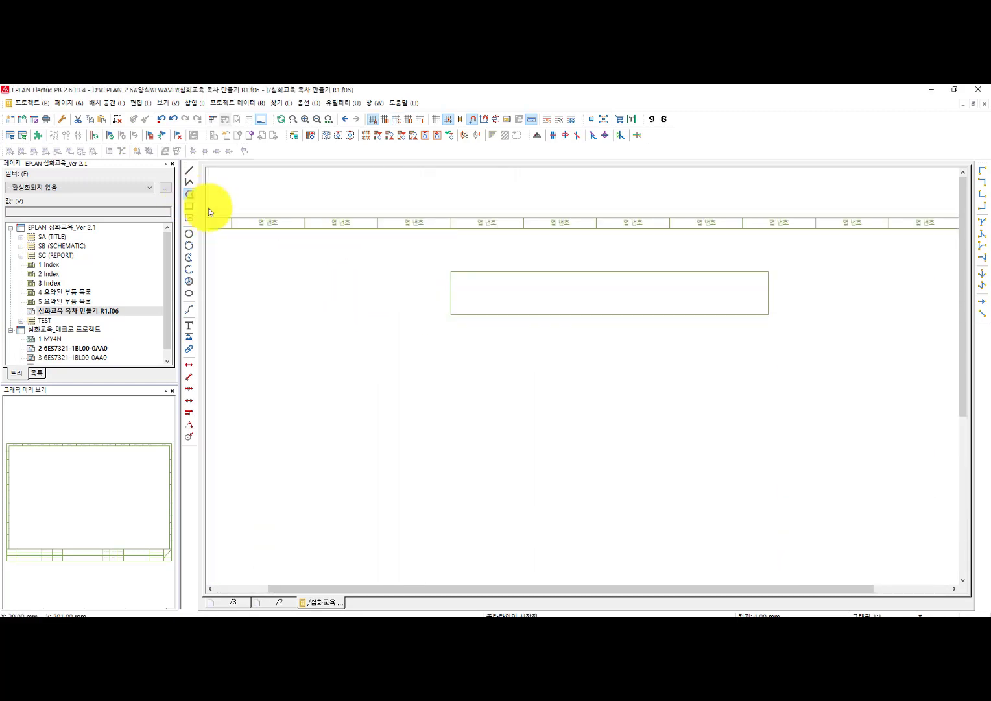
scroll(449, 282, up, 1)
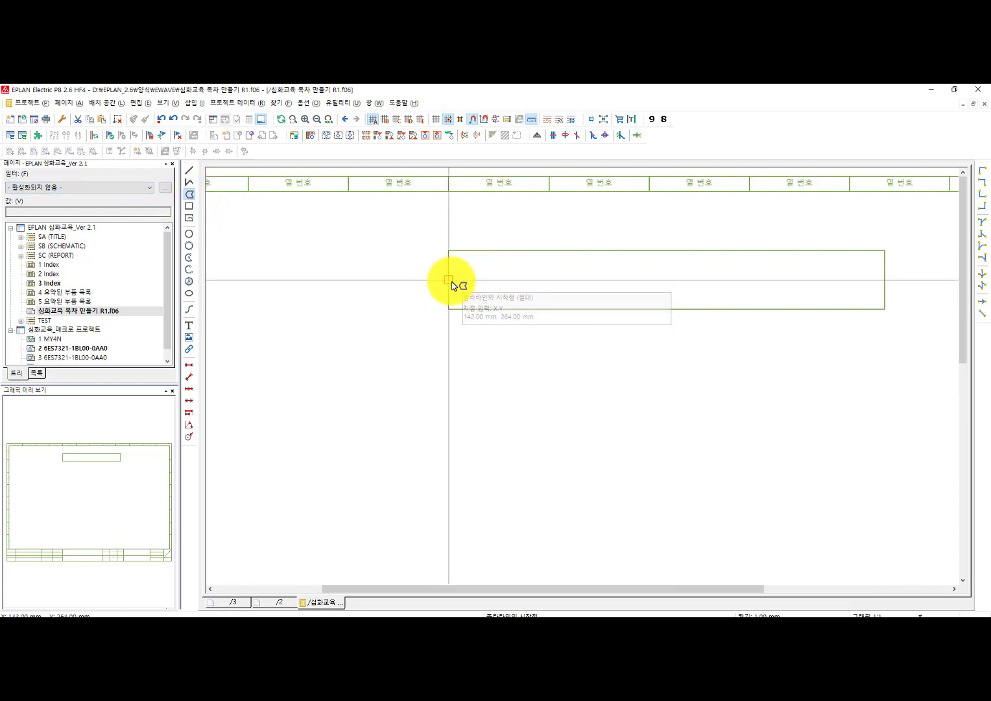
click(449, 280)
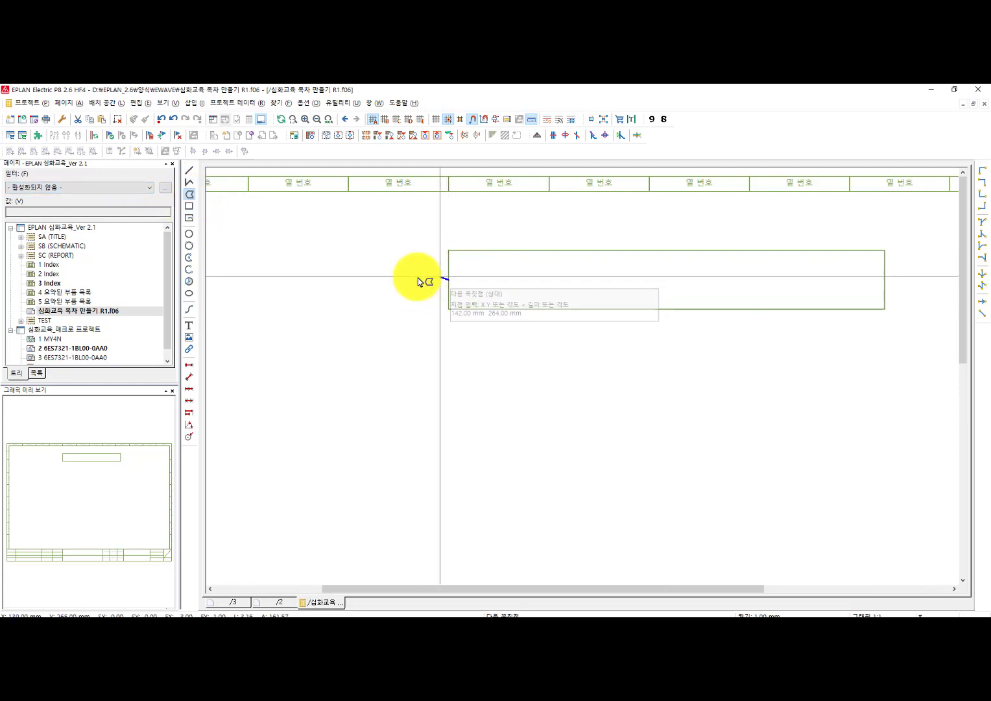
click(379, 279)
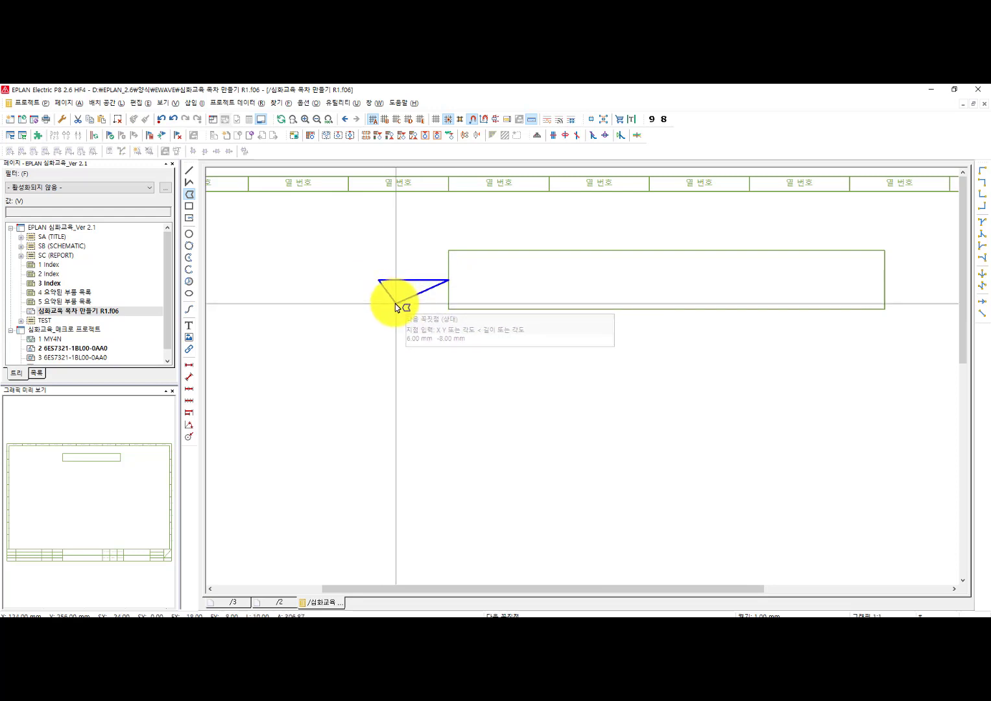
click(396, 304)
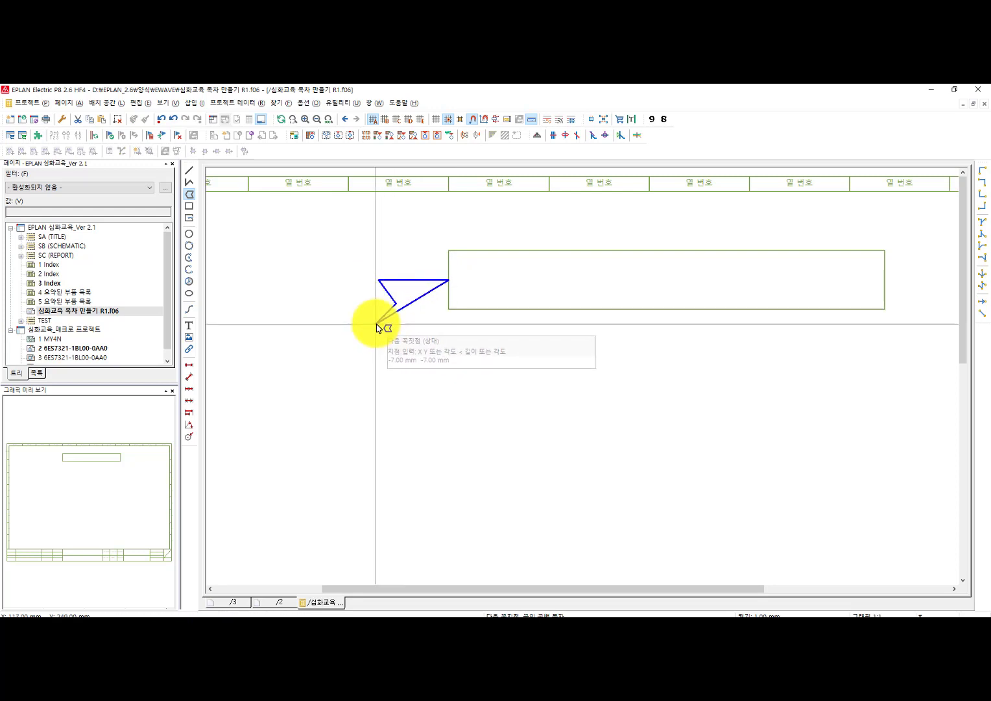
click(379, 325)
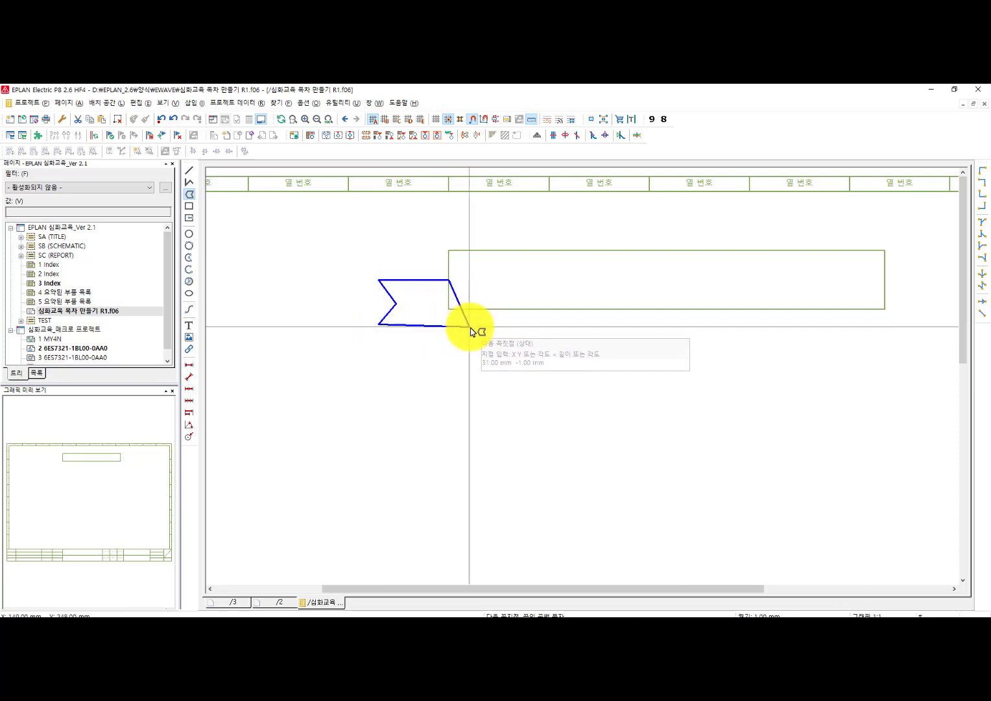
click(476, 327)
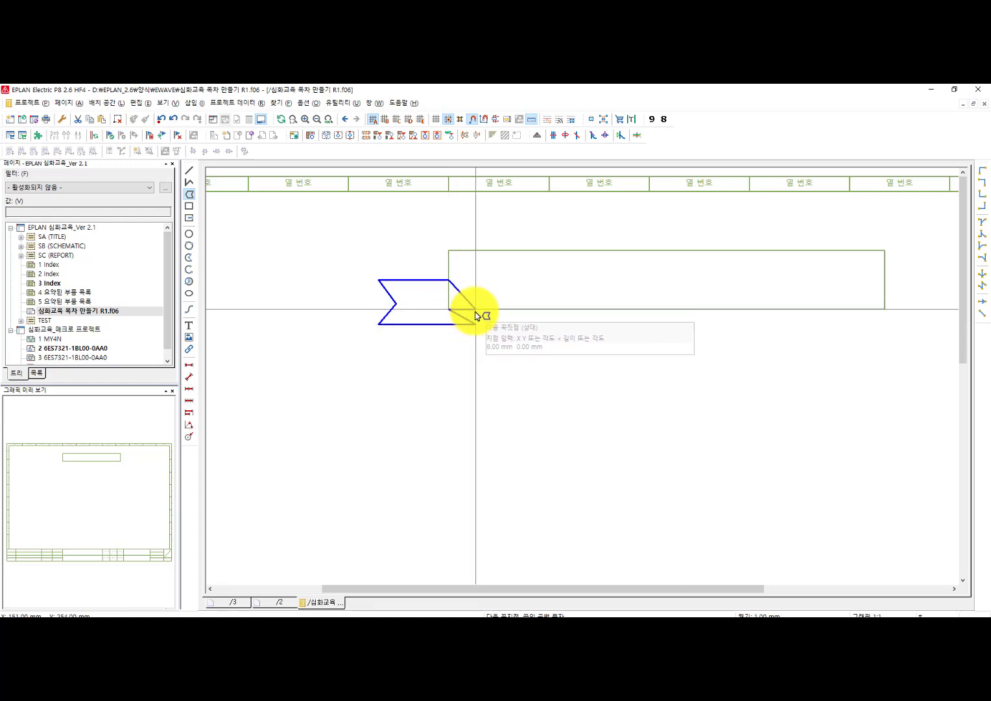
click(454, 314)
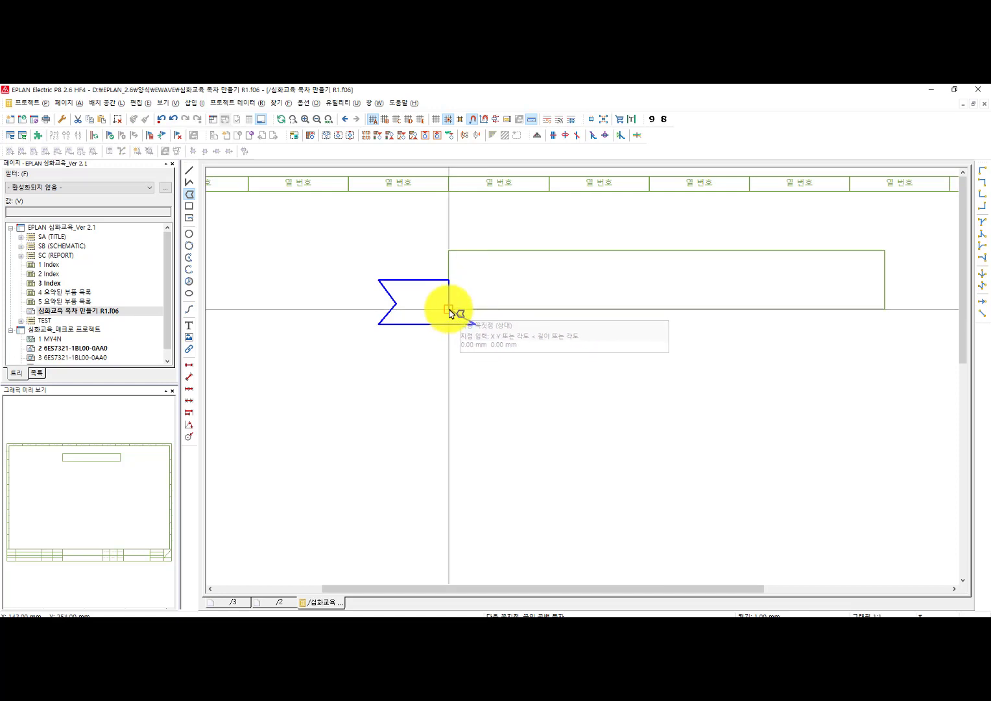
key(space)
Step: Close the ribbon tail's fold with a vertical line about 5 mm long from its lower right corner up to the title rectangle
scroll(454, 343, up, 1)
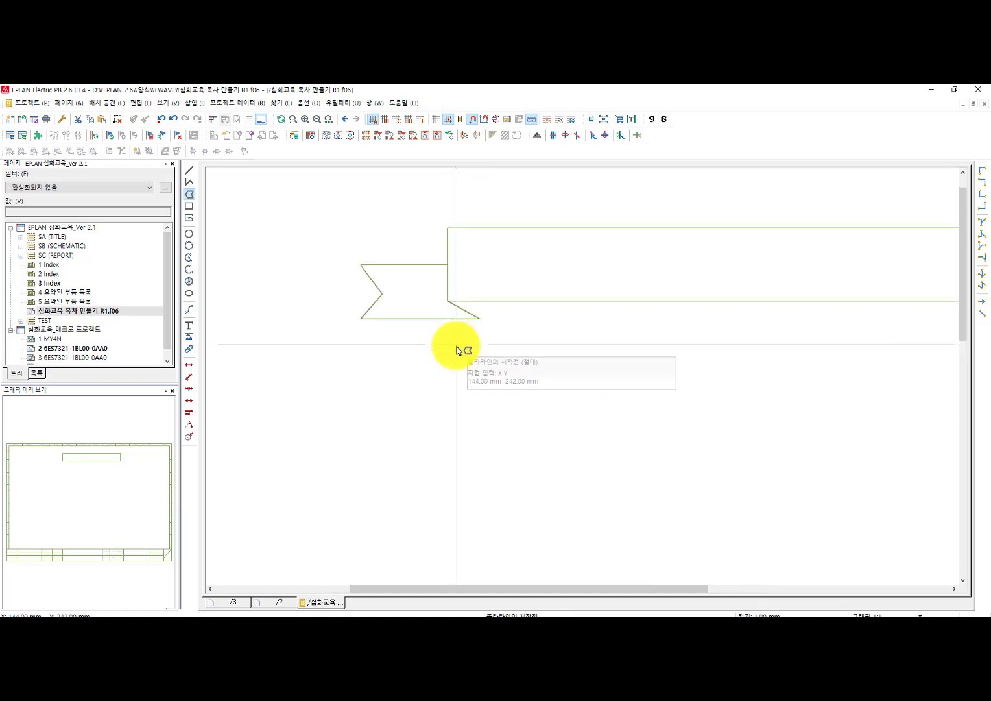
click(189, 170)
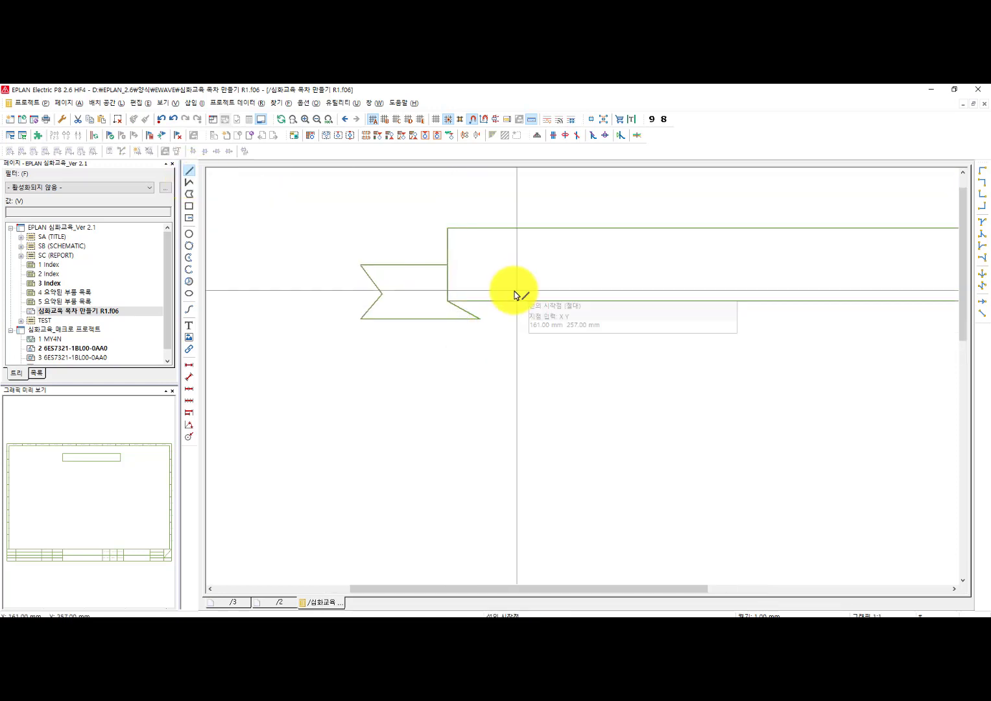
click(483, 323)
key(Escape)
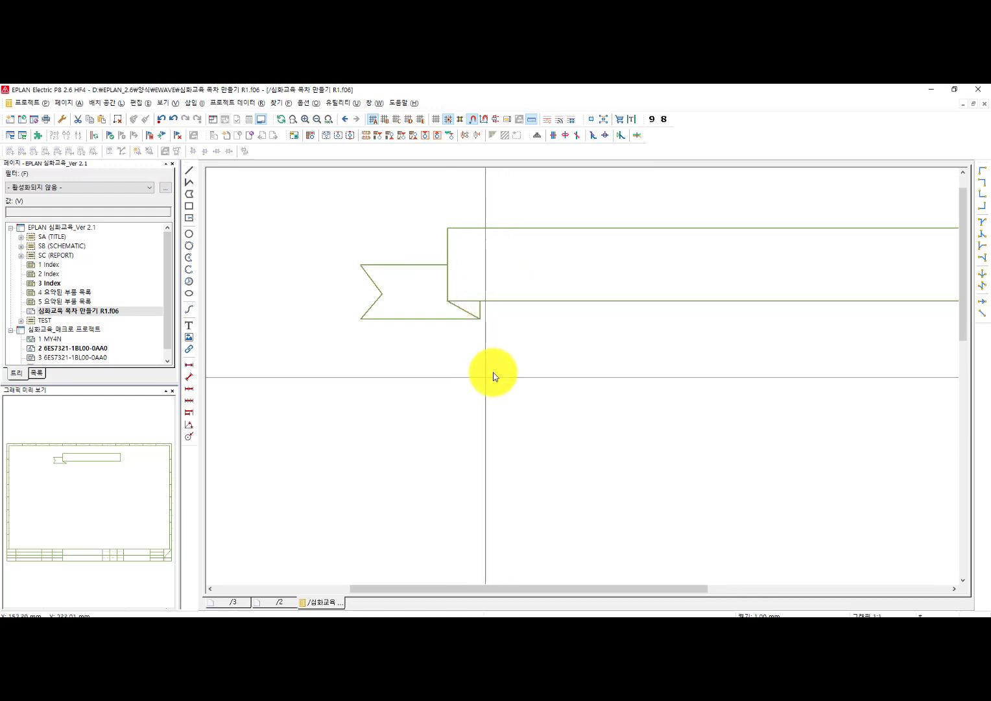
Step: Copy the ribbon tail together with its fold line and place the copy in the empty area below the title rectangle
scroll(464, 299, down, 2)
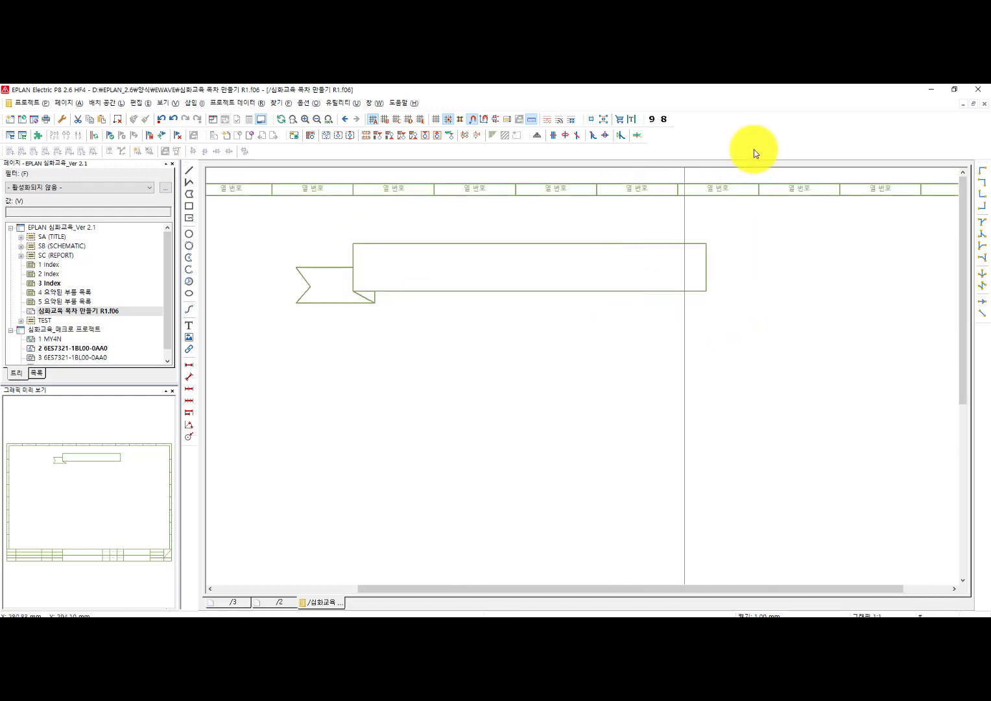
scroll(505, 361, down, 1)
scroll(530, 337, up, 2)
scroll(525, 336, down, 1)
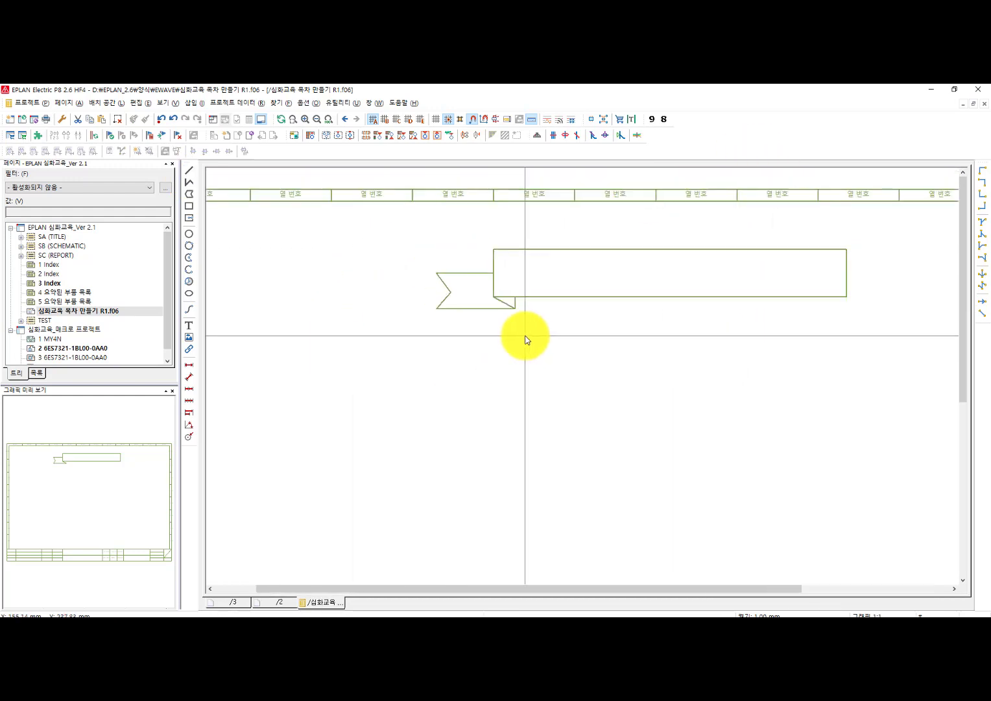
drag(544, 356, 418, 305)
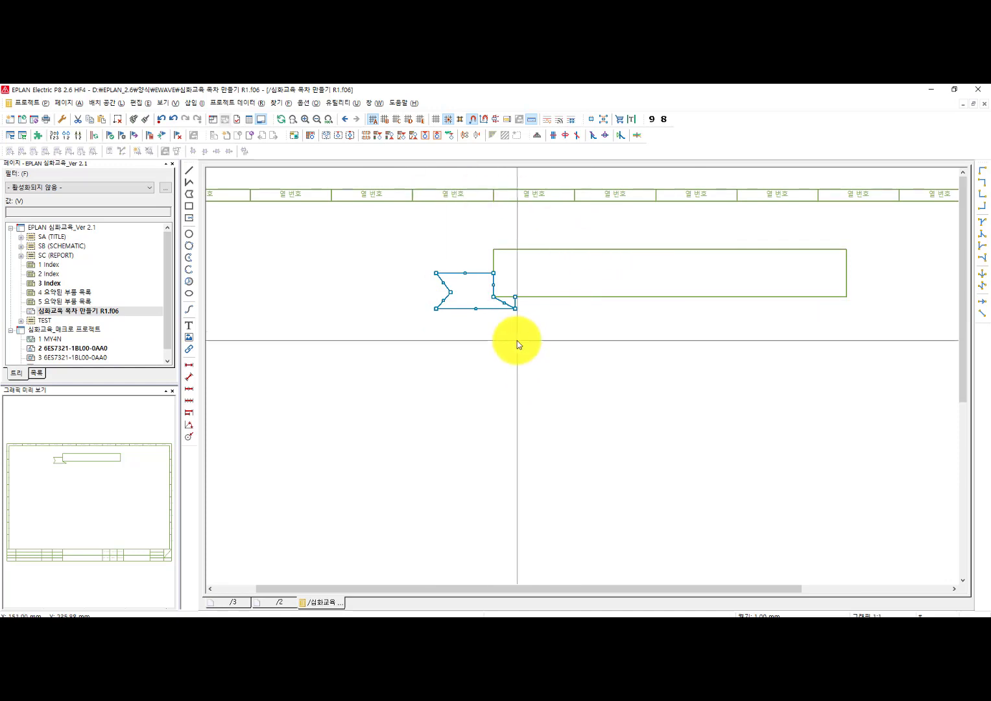
scroll(508, 364, up, 1)
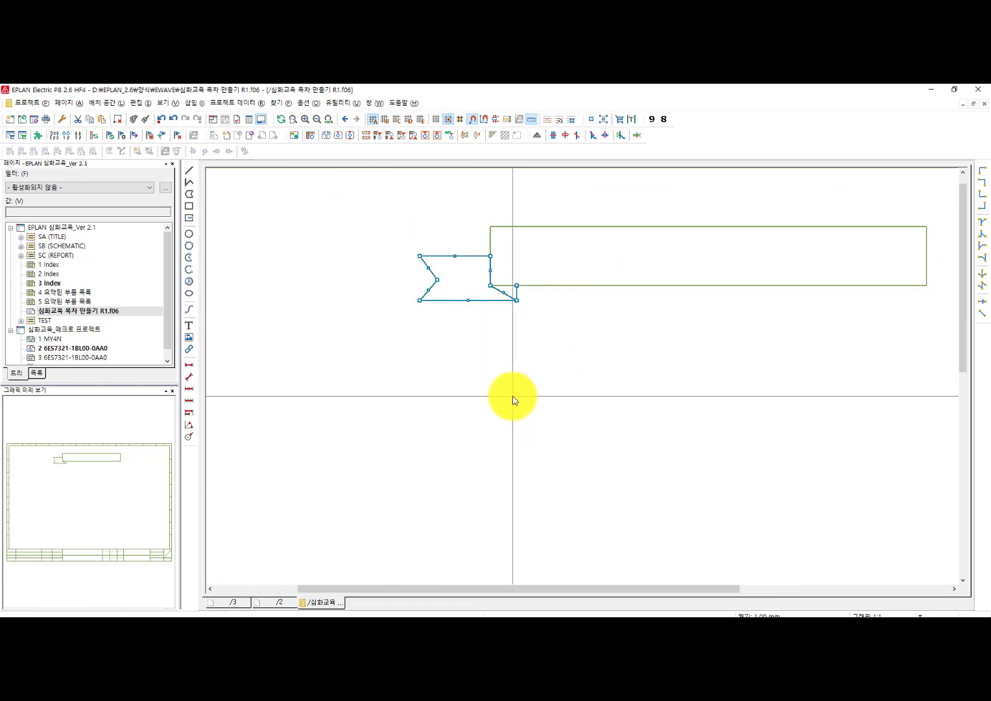
key(ctrl+c)
click(420, 300)
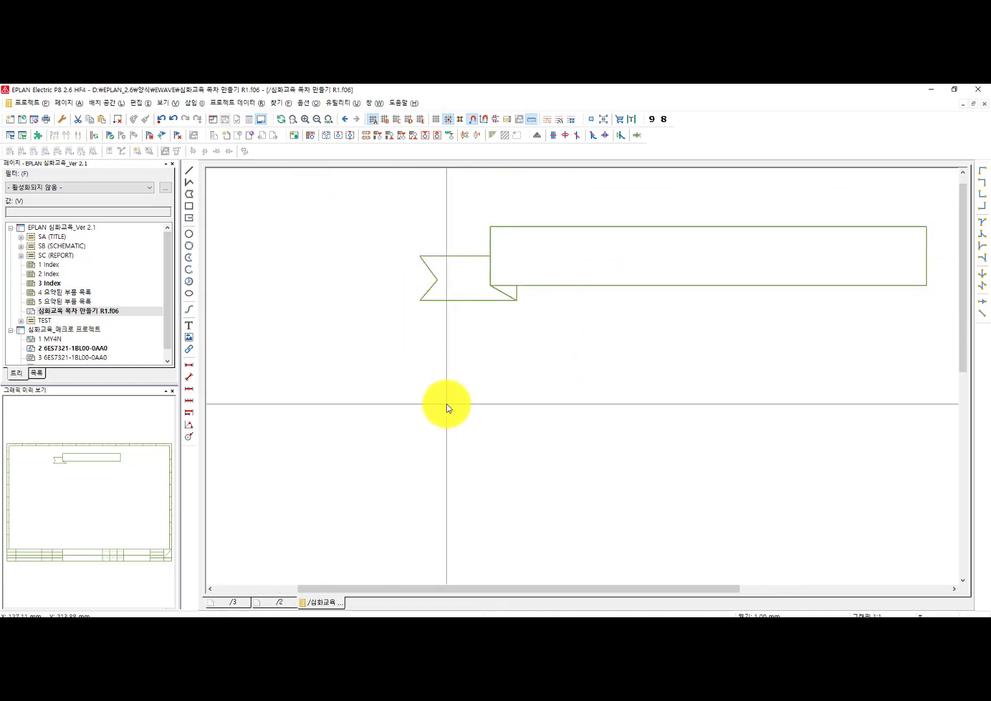
key(ctrl+v)
click(439, 425)
key(Escape)
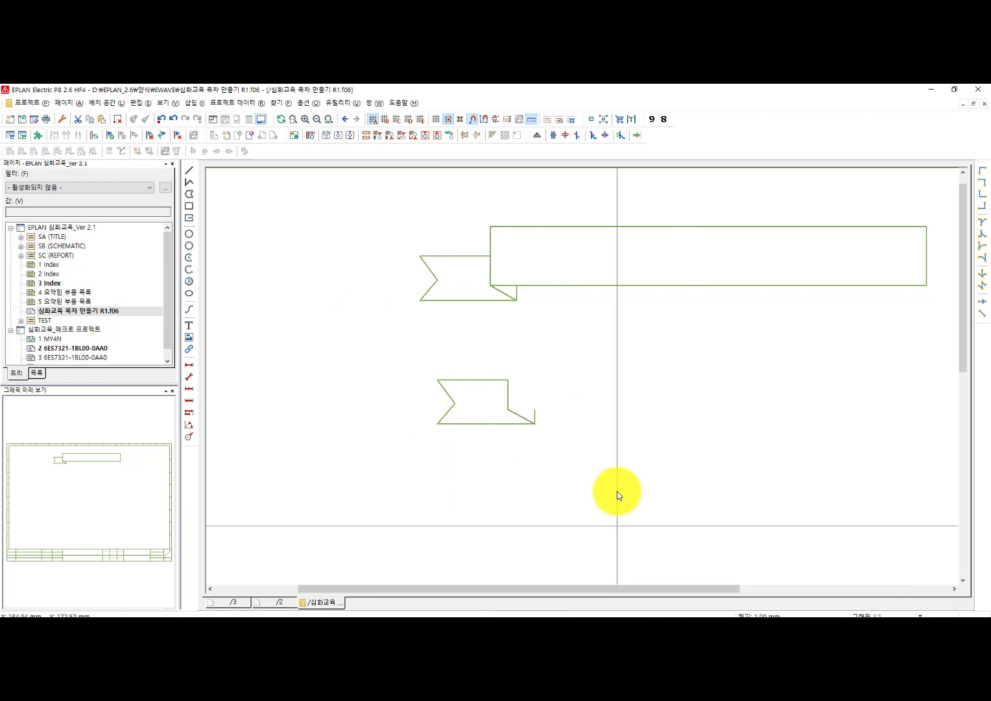
Step: Mirror the copied ribbon tail and its fold line about a vertical axis through the tail's straight right edge
drag(626, 520, 348, 331)
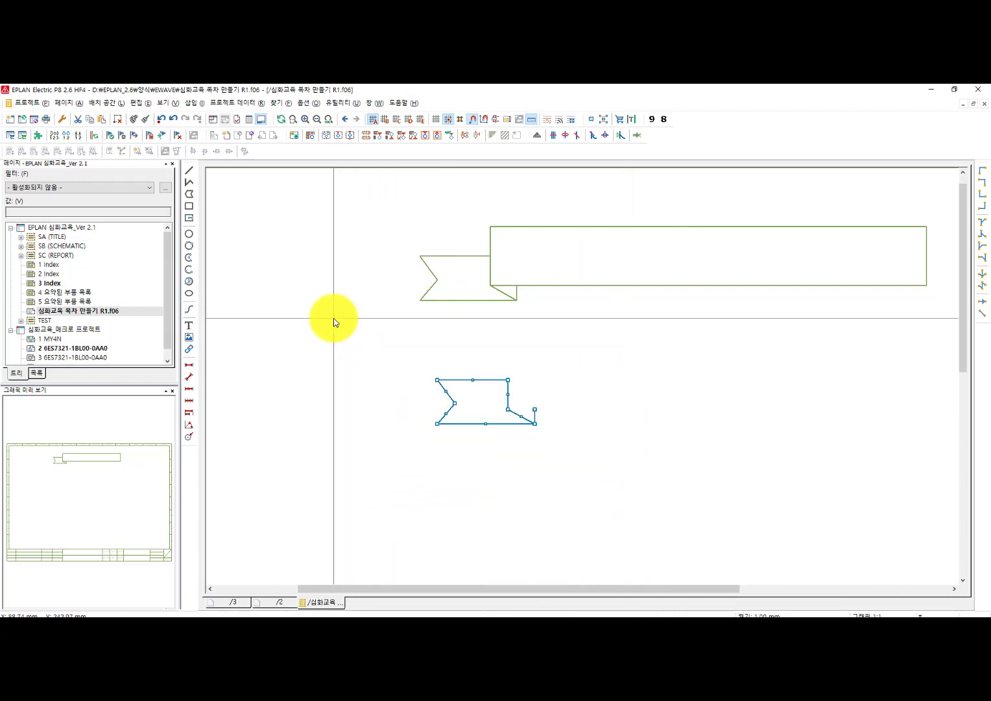
click(139, 103)
click(155, 234)
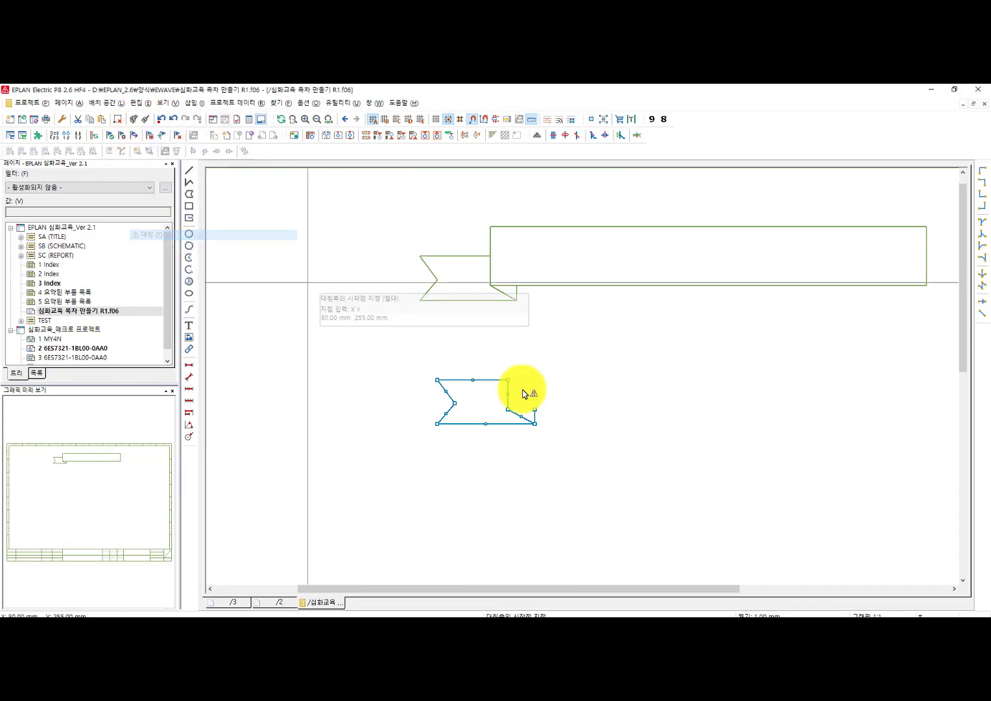
click(509, 396)
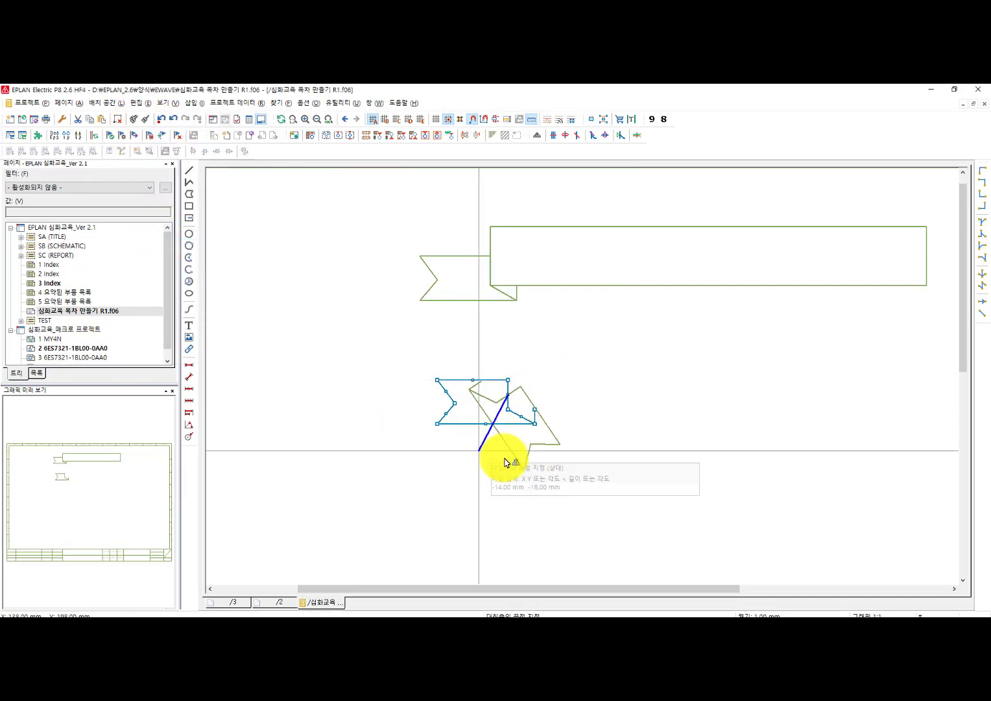
click(509, 456)
Step: Move the mirrored ribbon tail onto the right end of the title rectangle so its fold meets the rectangle's lower corner
drag(653, 455, 417, 343)
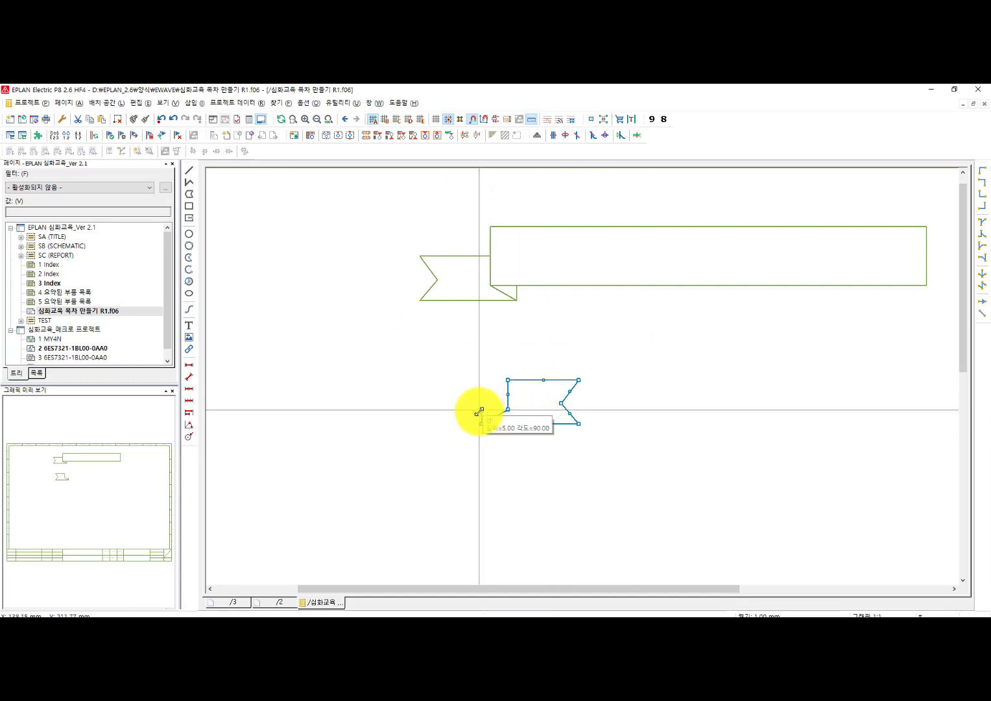
click(480, 415)
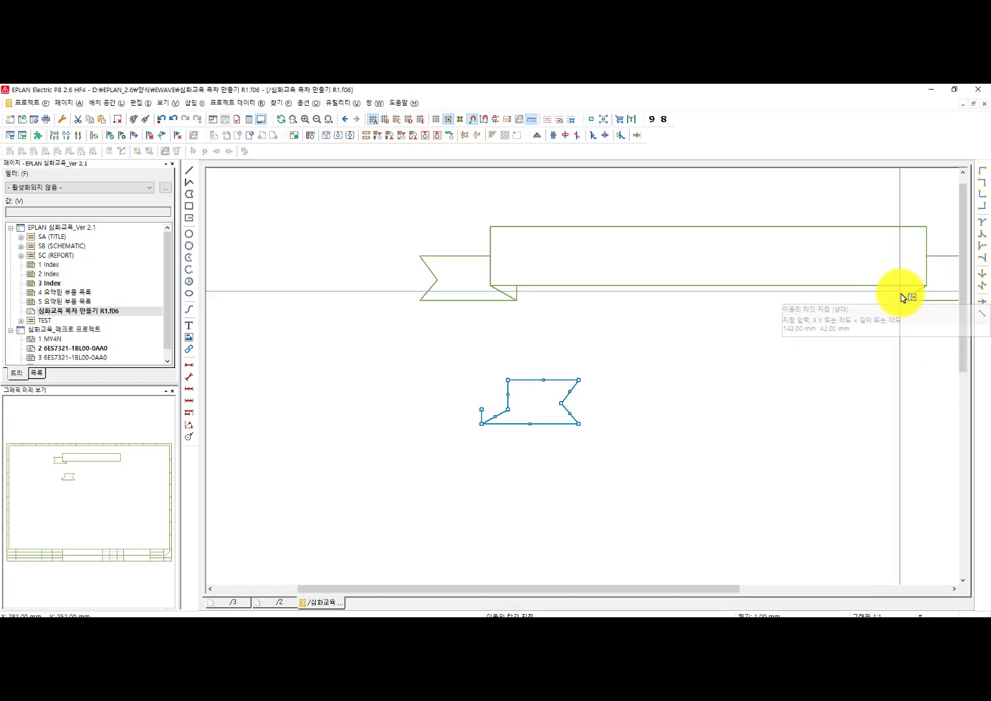
click(902, 298)
scroll(796, 405, down, 1)
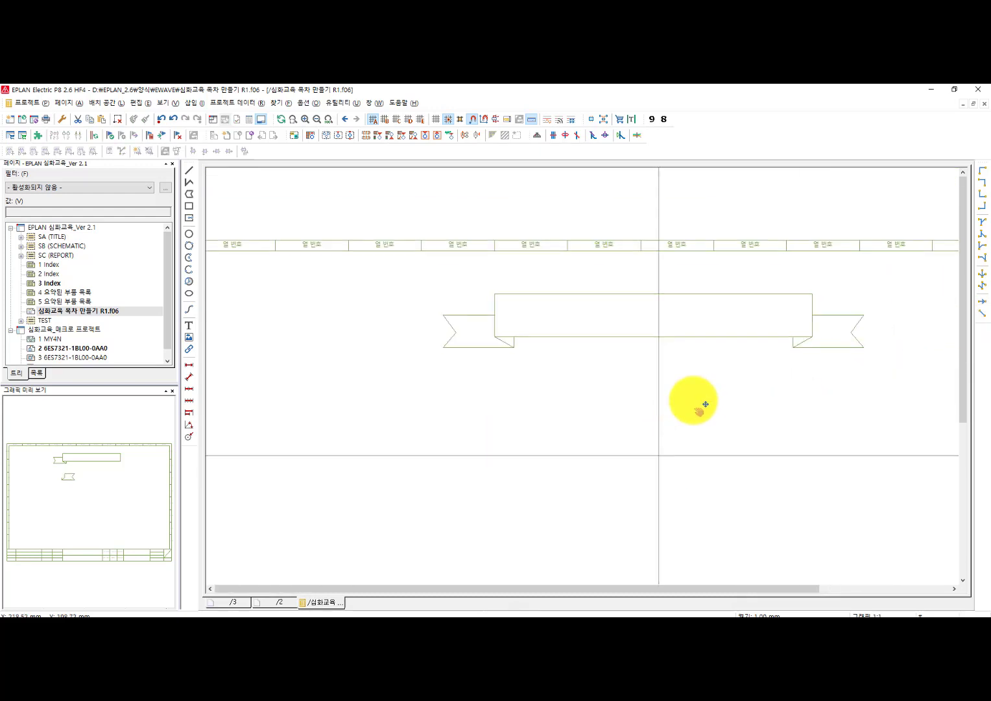
scroll(750, 426, down, 1)
middle_drag(771, 423, 689, 403)
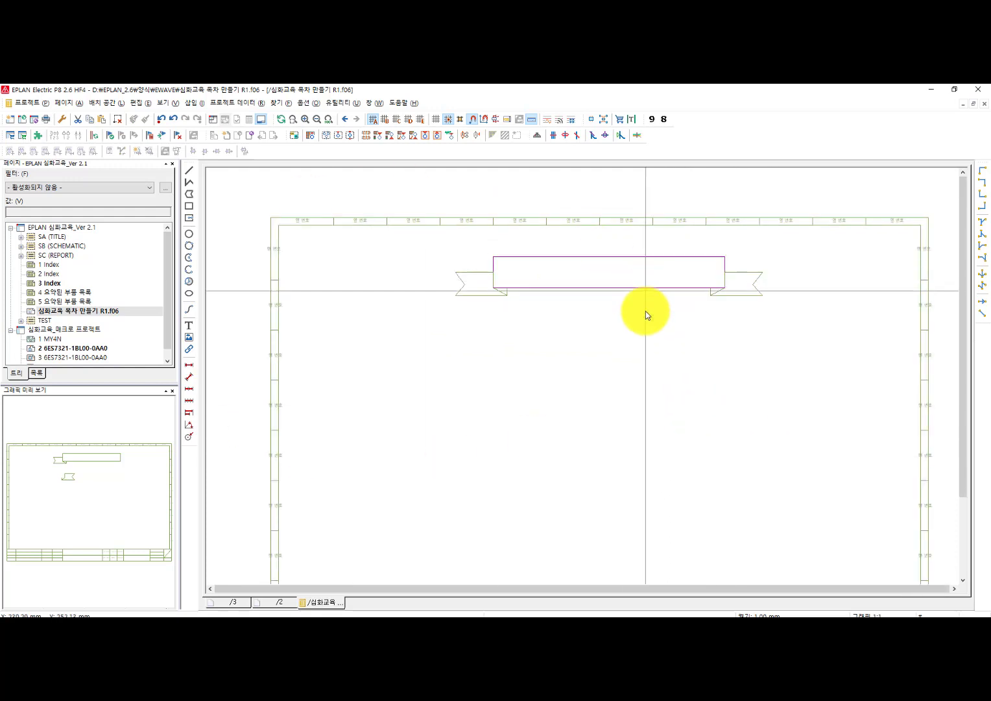
Step: Insert the text "DRAWING INDEX" in capitals and place it near the middle of the title banner
scroll(643, 319, up, 1)
middle_drag(643, 320, 639, 381)
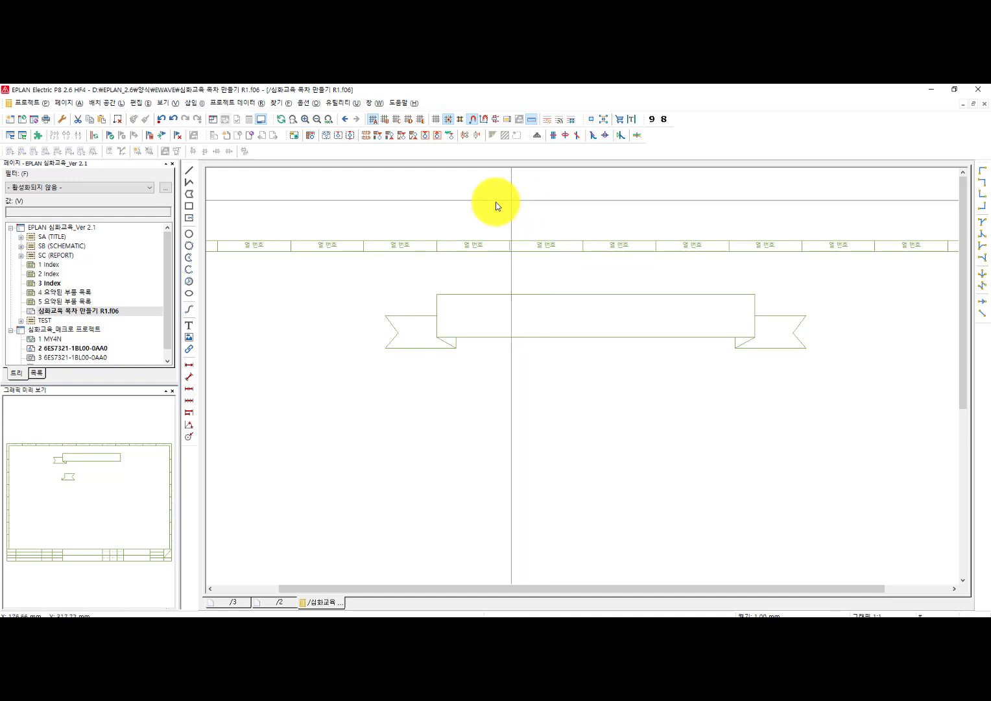
drag(506, 303, 686, 331)
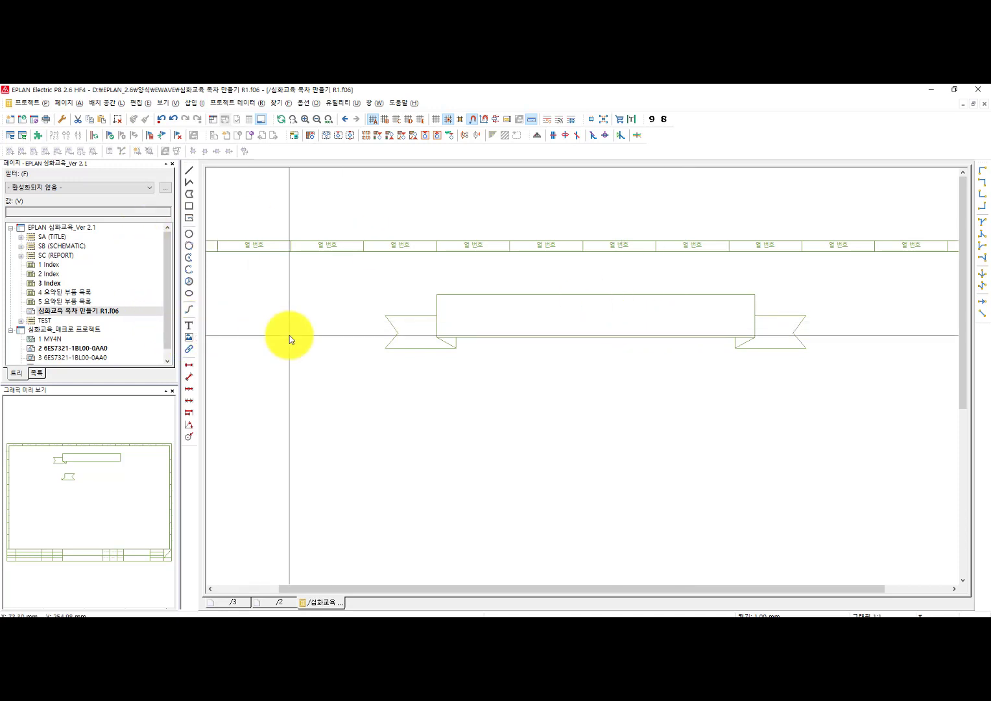
click(146, 106)
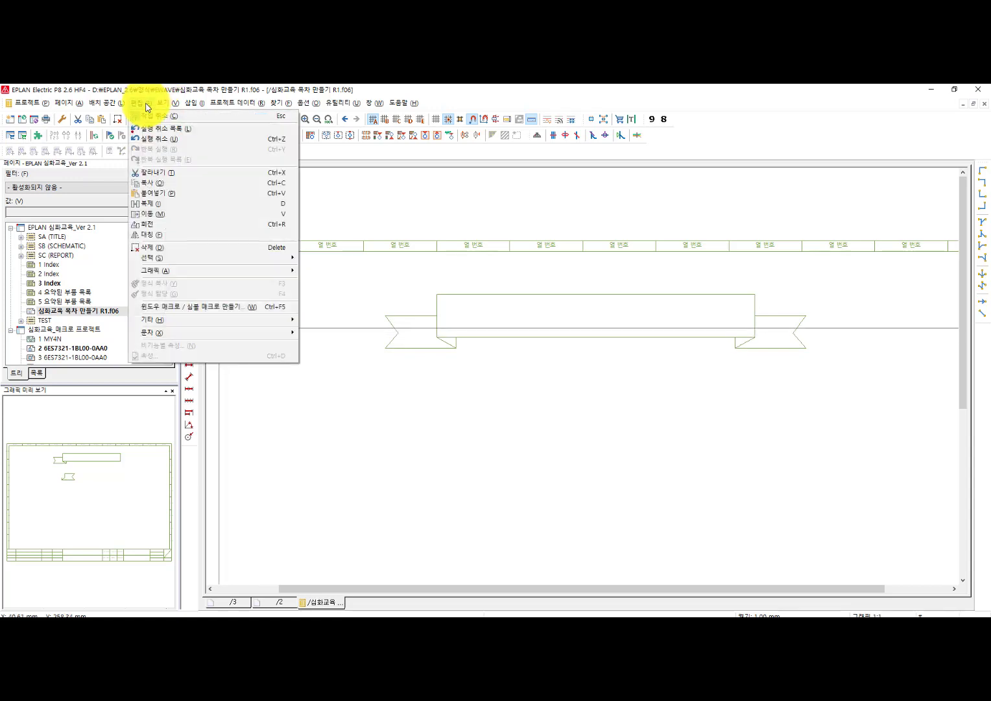
click(148, 107)
click(194, 106)
click(195, 105)
click(195, 105)
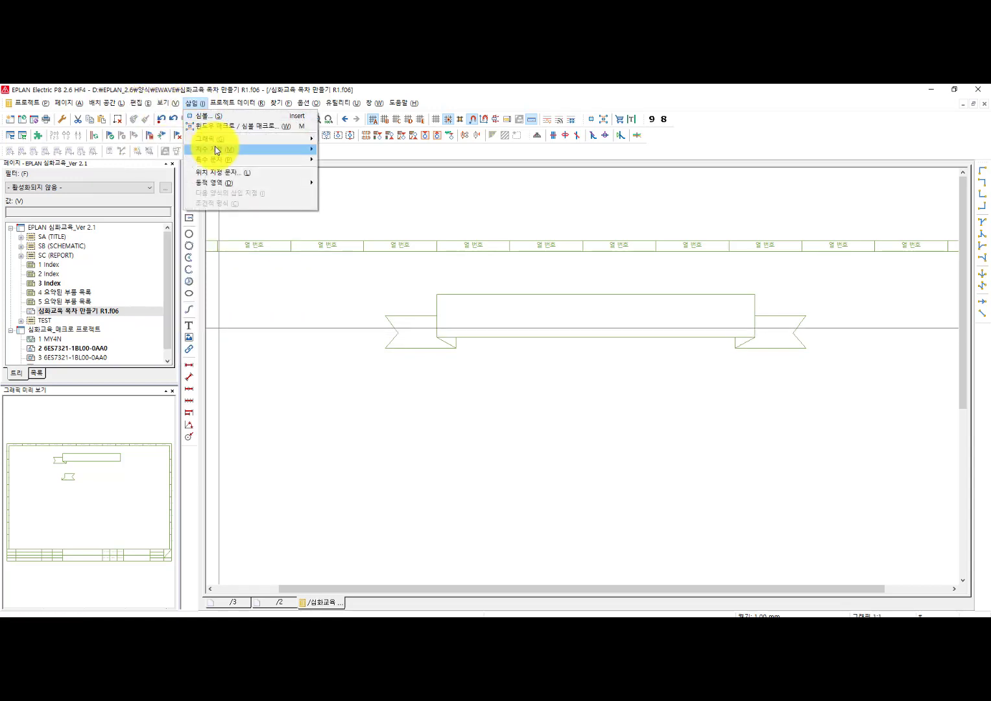
mouse_move(223, 141)
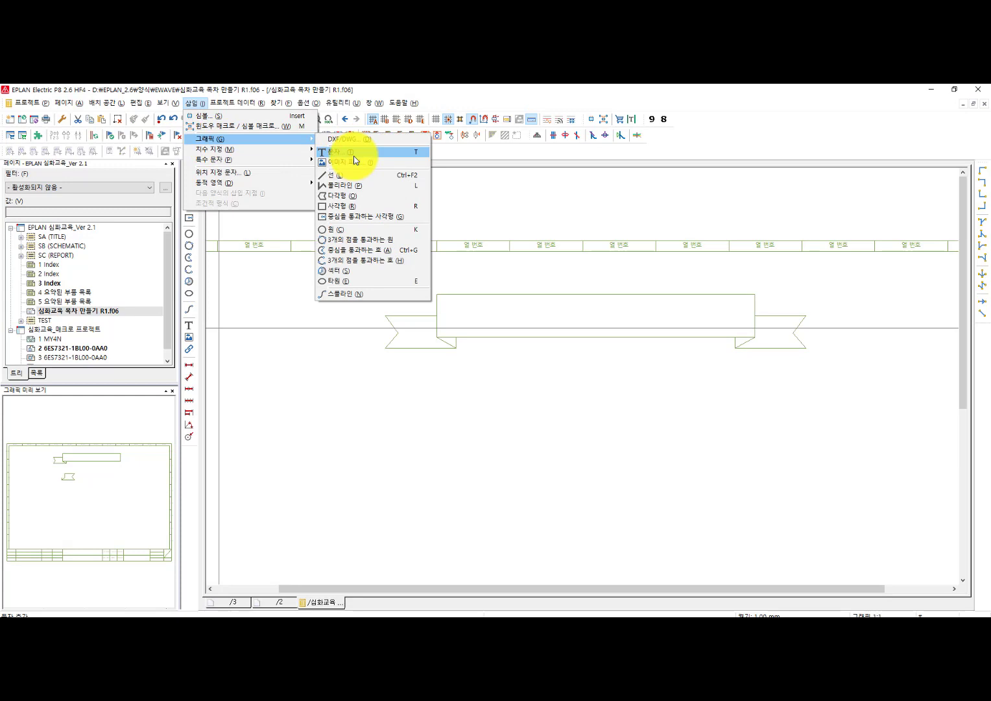
click(354, 154)
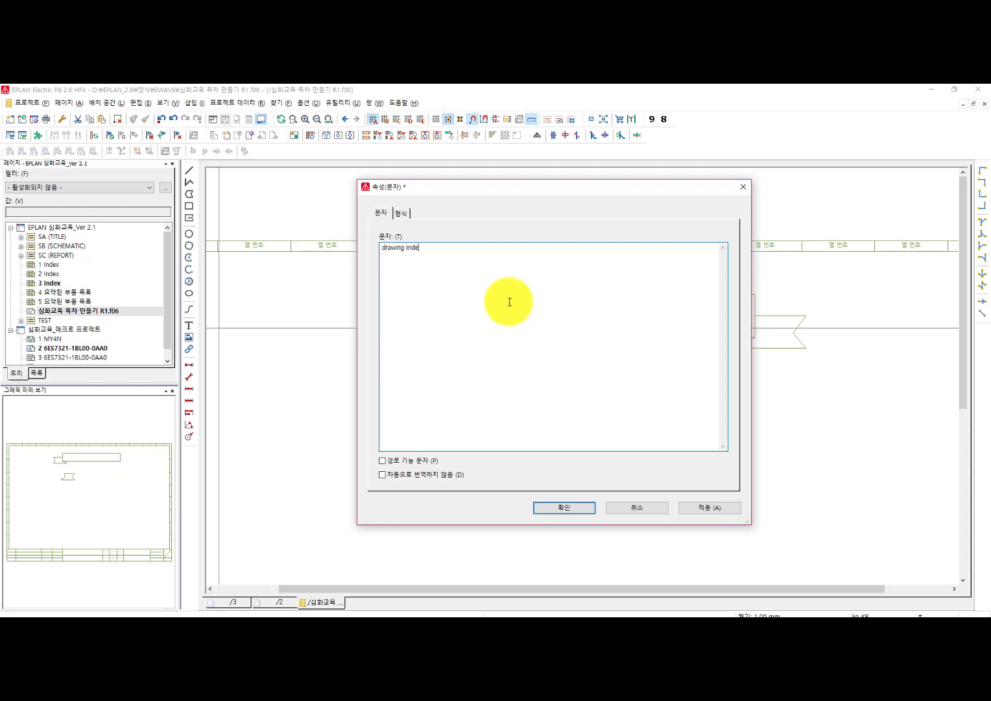
key(BackSpace)
key(BackSpace)
key(Caps_Lock)
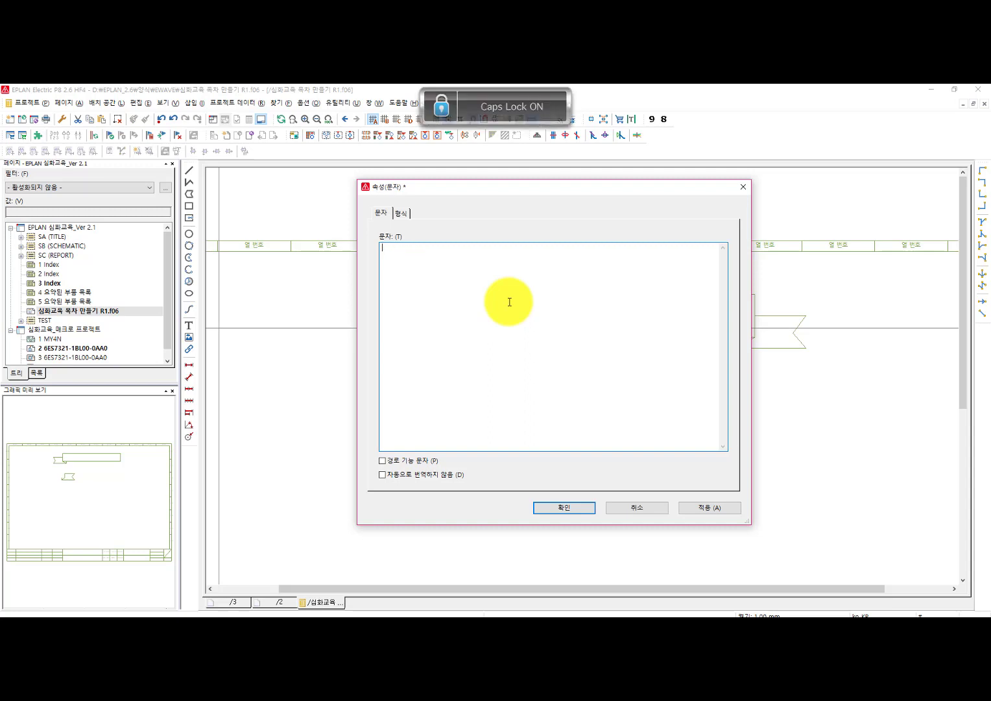
text(DRAWING )
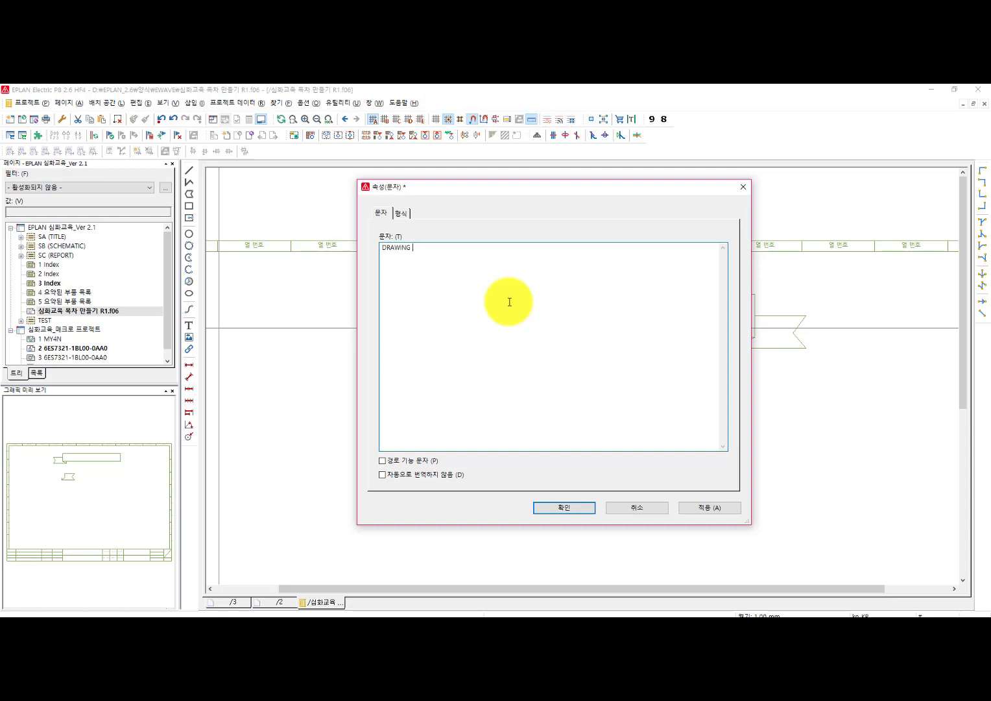
text(INDEX)
key(Return)
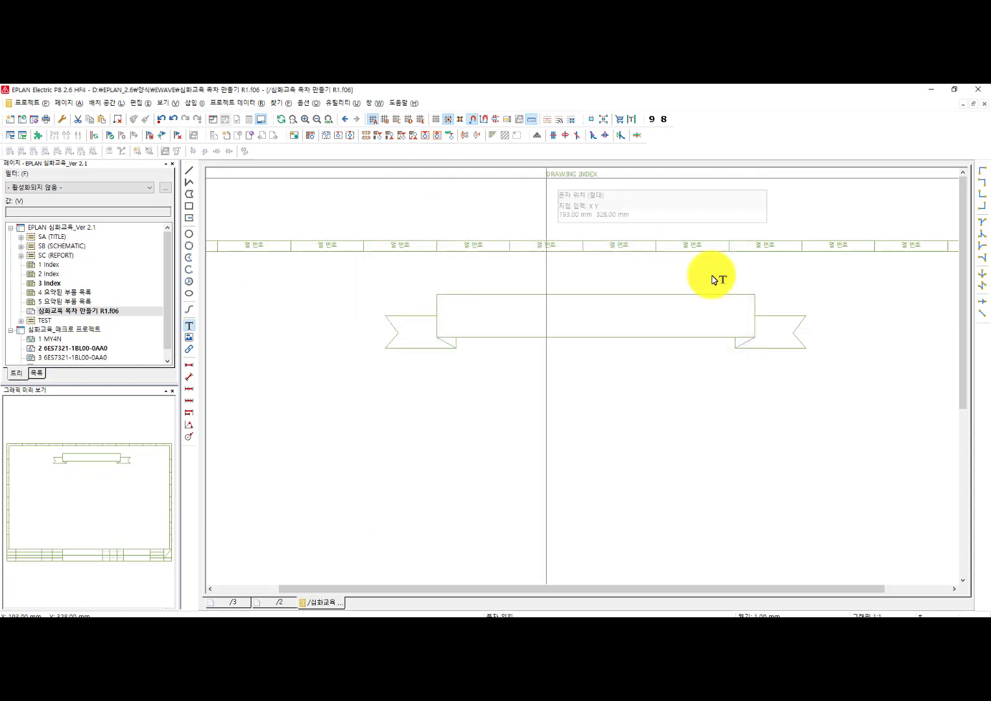
click(572, 334)
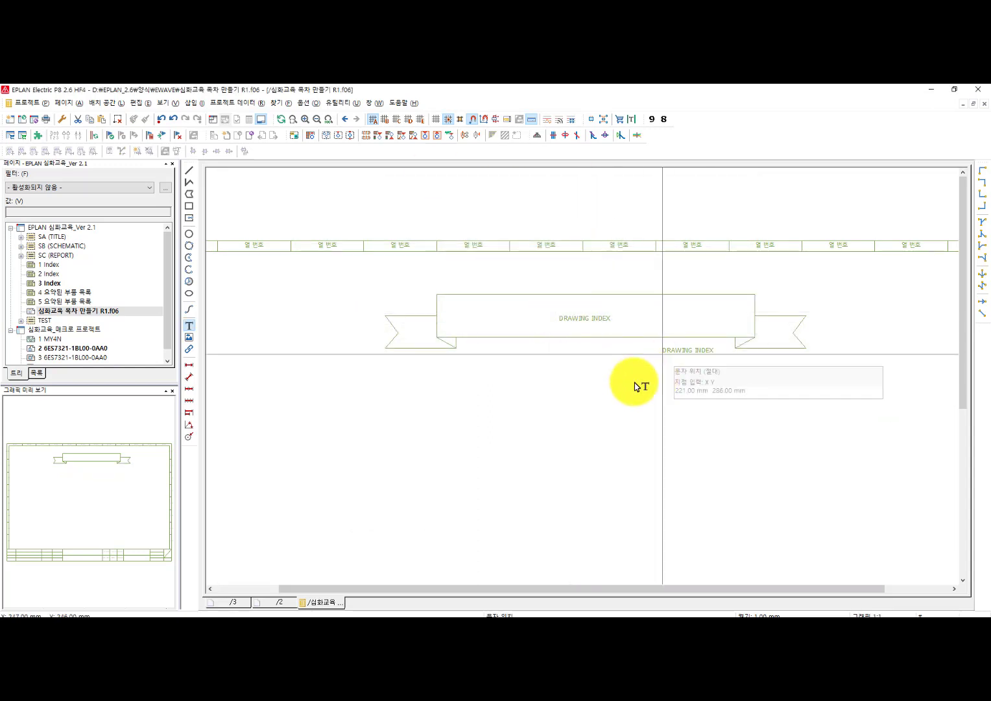
scroll(586, 317, up, 3)
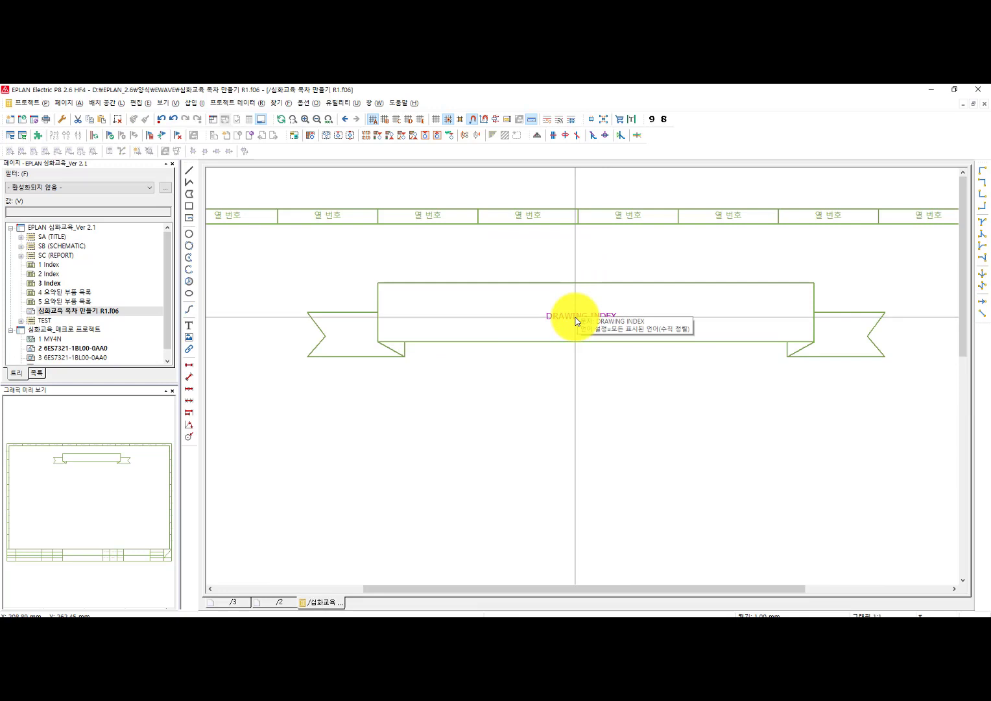
Step: Format the DRAWING INDEX text as 7.00 mm, bold and italic, and centre it inside the title banner
double_click(577, 321)
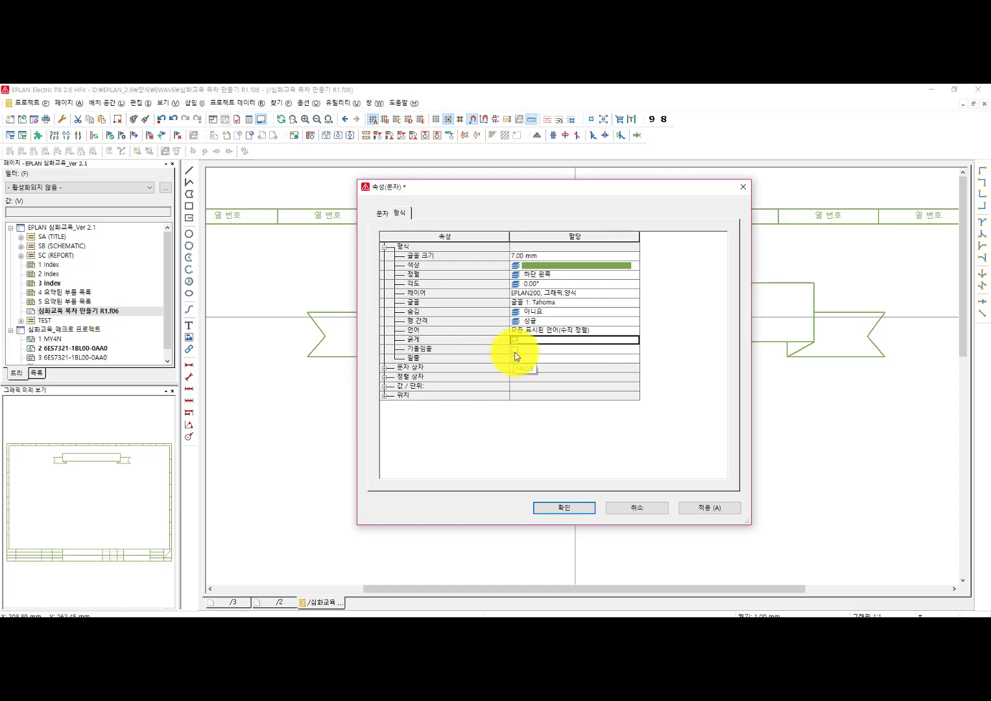
click(577, 511)
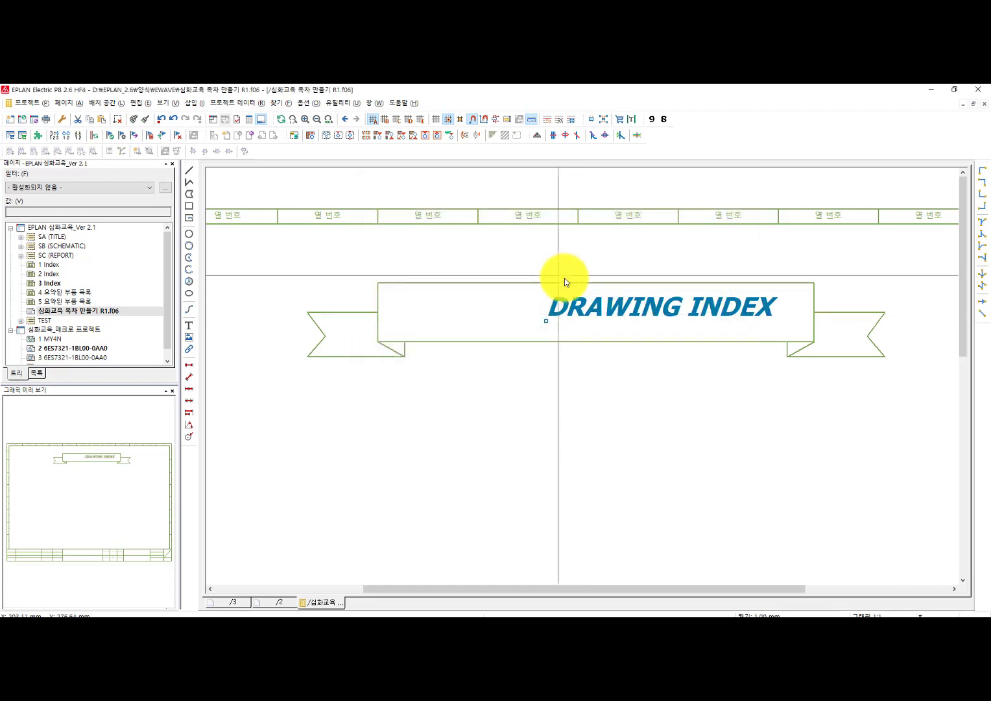
click(529, 310)
scroll(604, 434, down, 3)
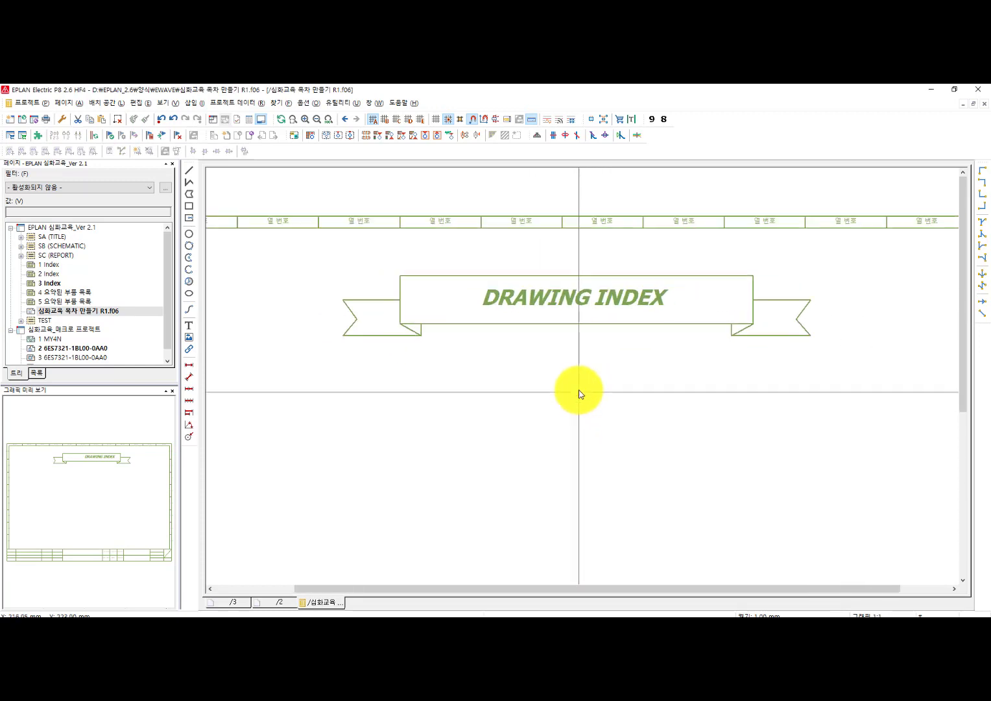
scroll(696, 369, down, 1)
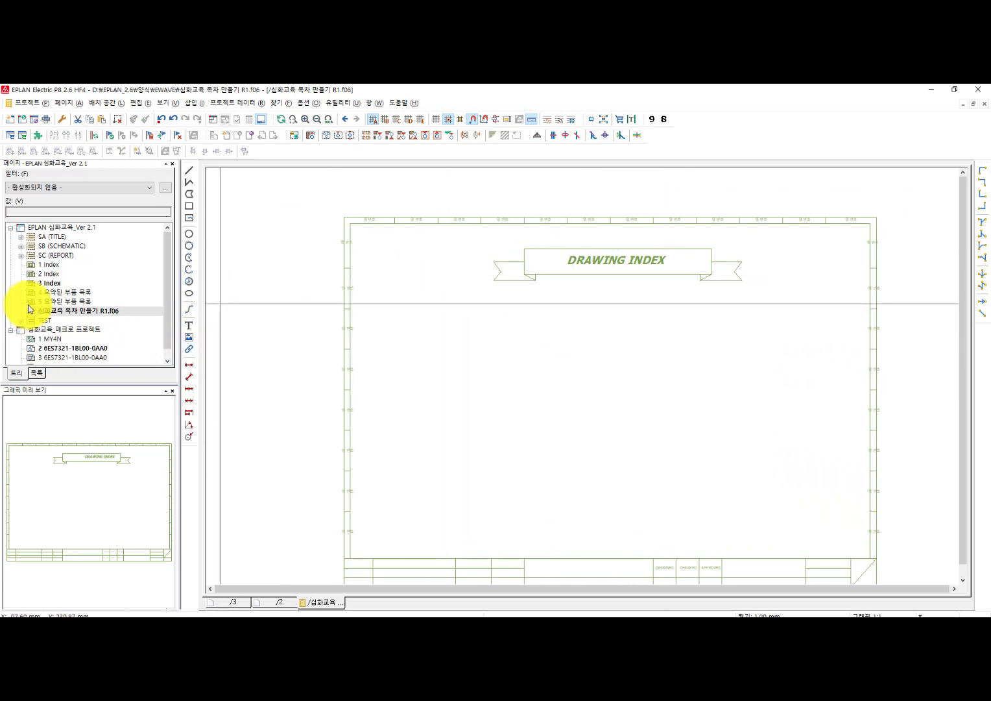
Step: Review the drawing index table's column layout on page 3 Index, and return to the 심화교육 목차 만들기 R1.f06 form
click(49, 300)
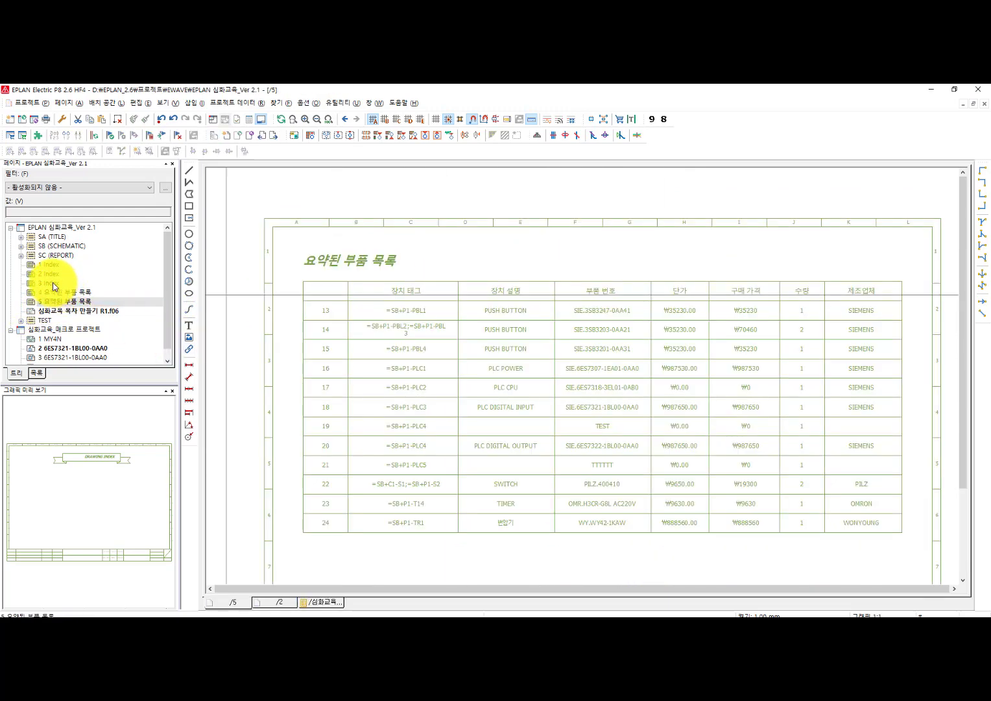
click(51, 283)
scroll(398, 283, down, 2)
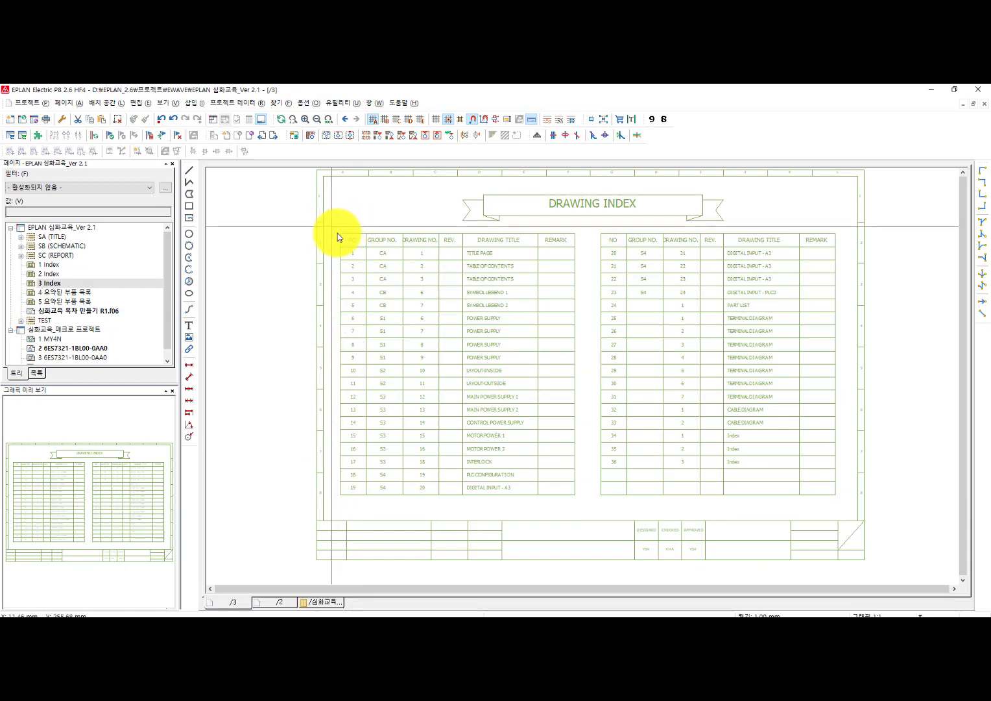
drag(331, 226, 245, 230)
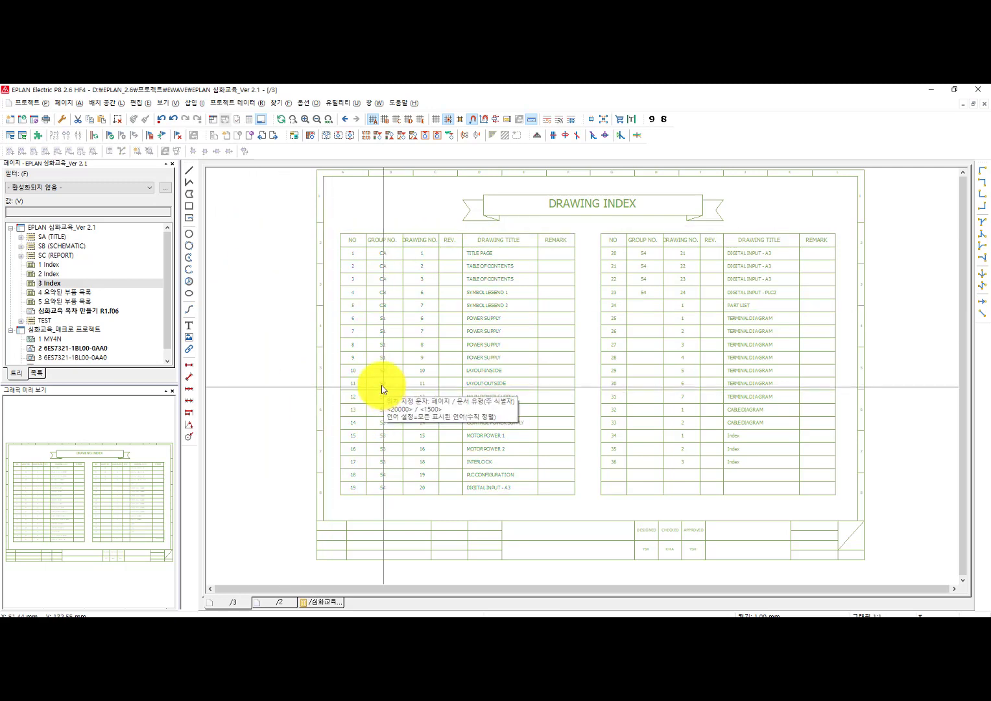
double_click(51, 308)
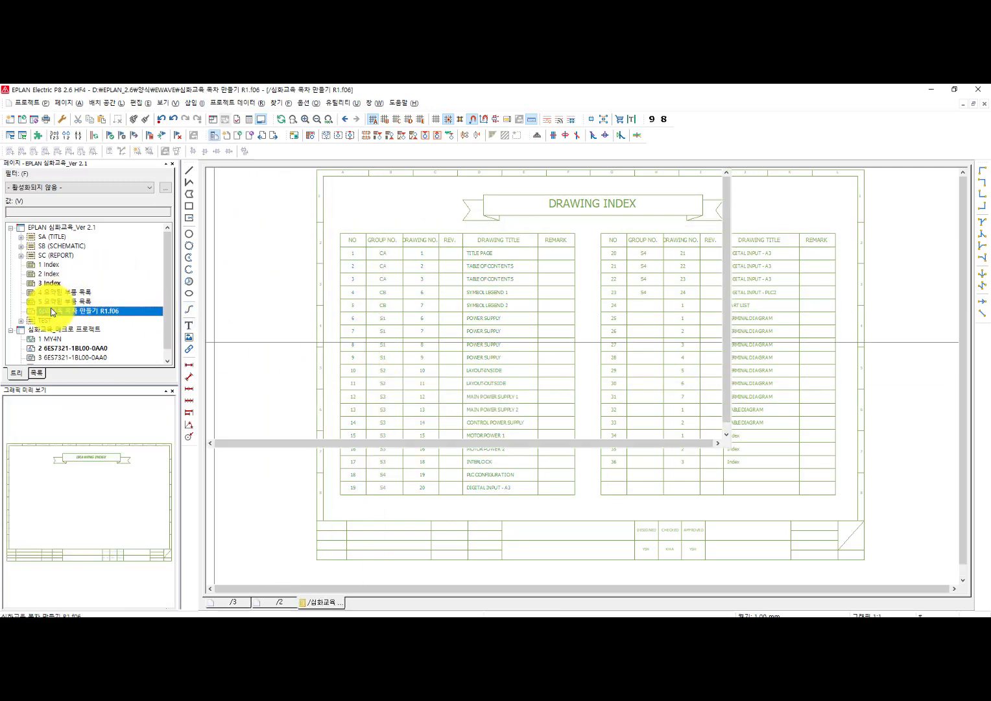
Step: Draw the left table's outer rectangle below the banner, 167 mm wide and 182 mm high, with its upper-left corner at X 28, Y 233 mm
middle_drag(470, 346, 432, 310)
scroll(431, 311, up, 1)
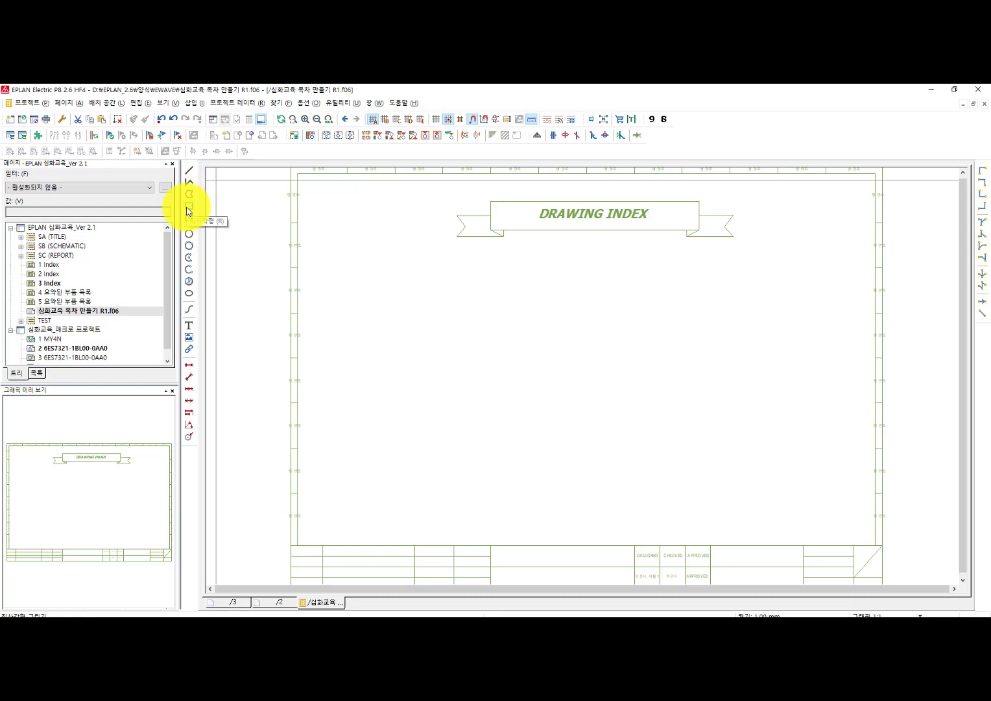
scroll(400, 316, up, 1)
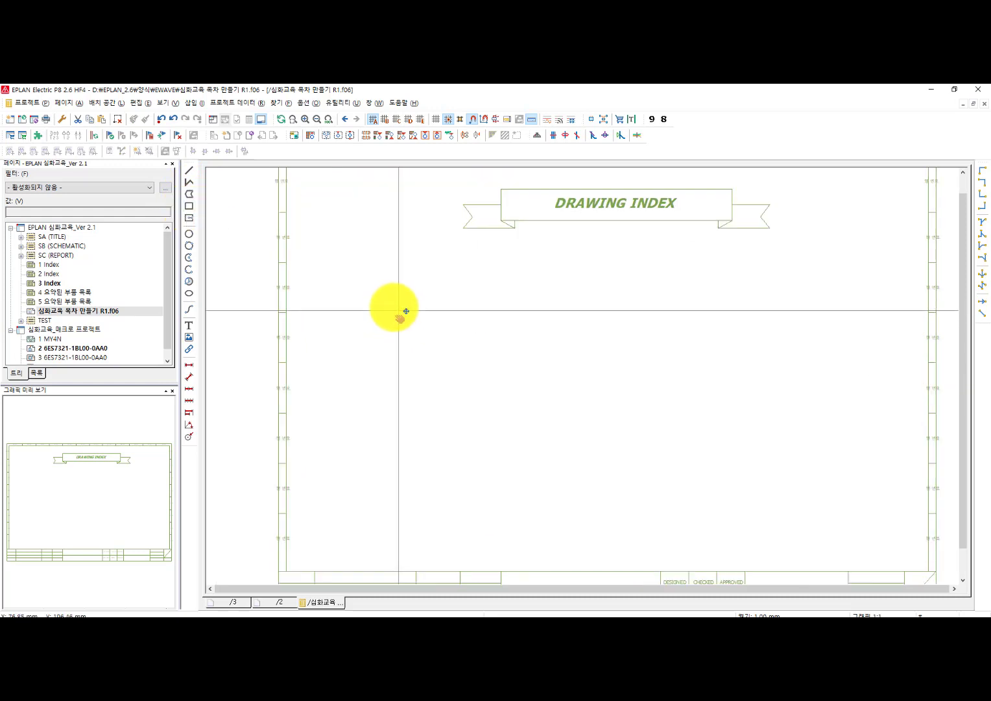
middle_drag(398, 310, 391, 307)
key(r)
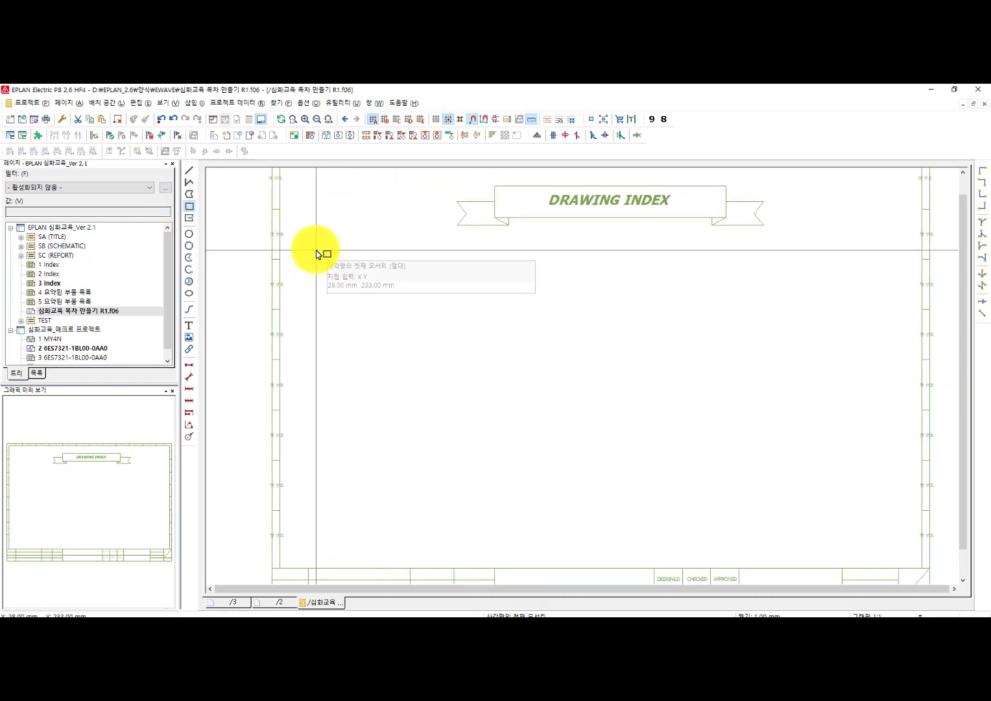
click(317, 254)
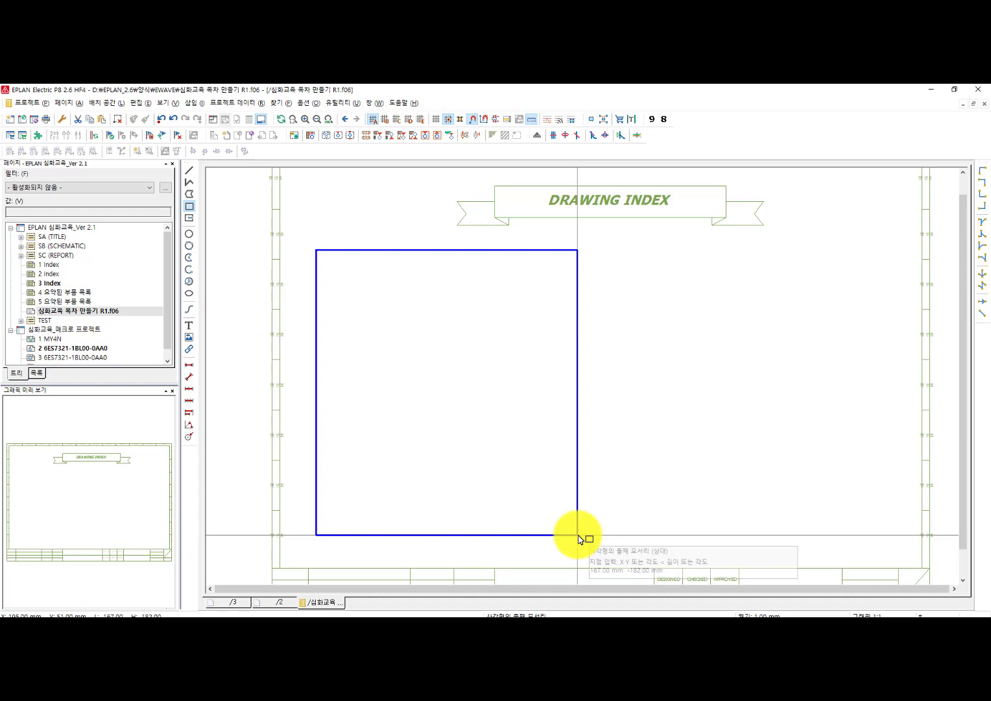
click(577, 535)
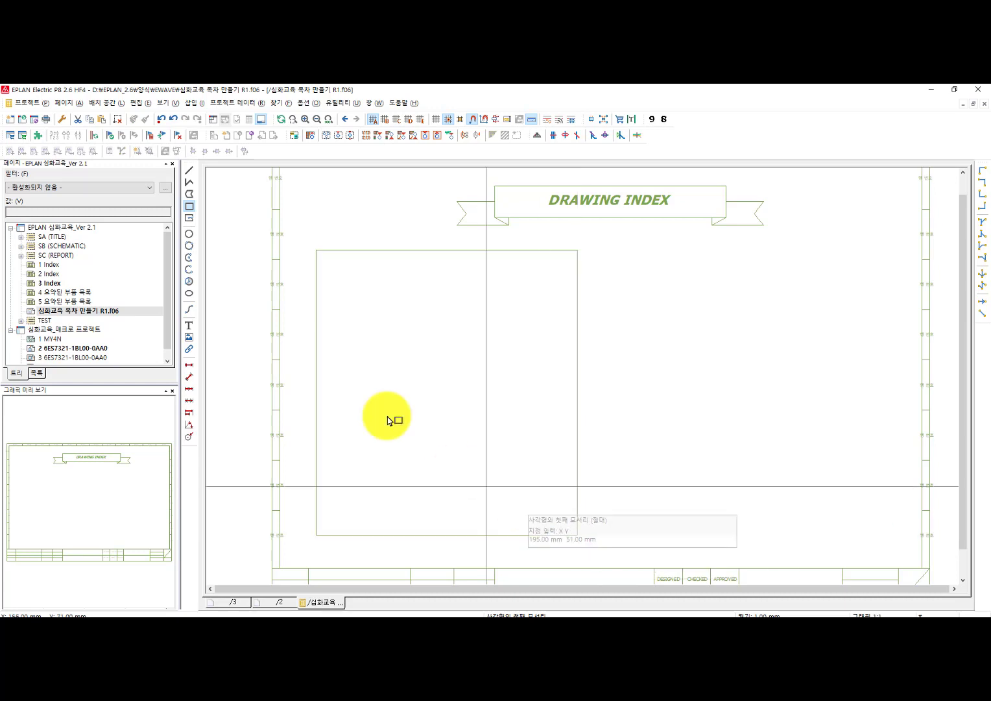
Step: Draw the first two vertical column lines from the table's upper edge to its lower edge, at about X 47 mm and X 82 mm
scroll(454, 321, up, 2)
scroll(365, 290, up, 2)
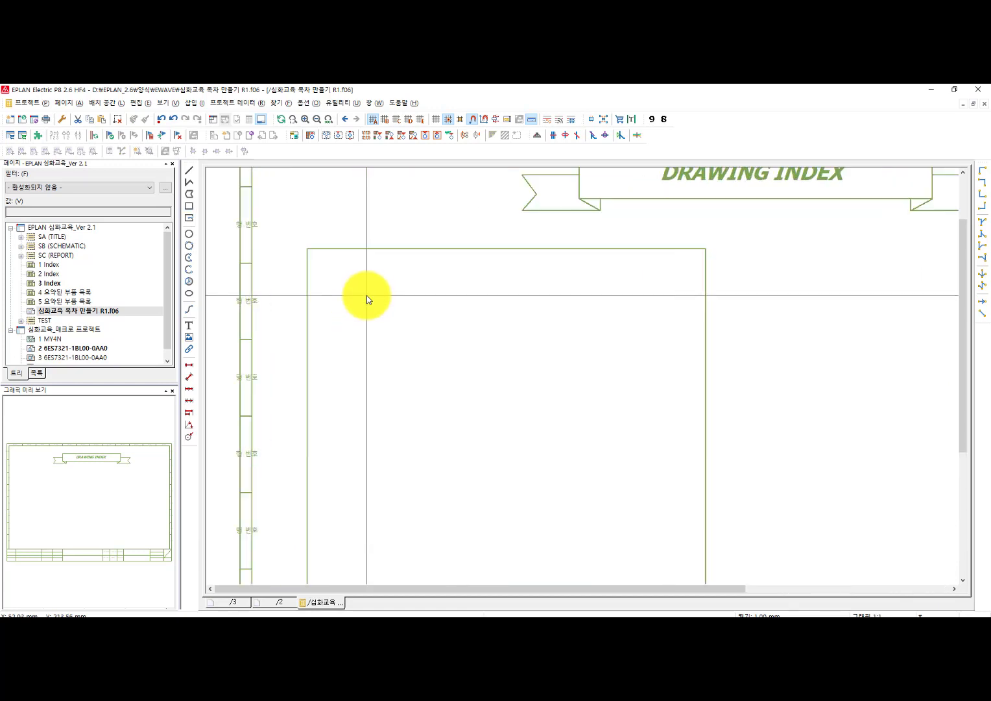
click(188, 171)
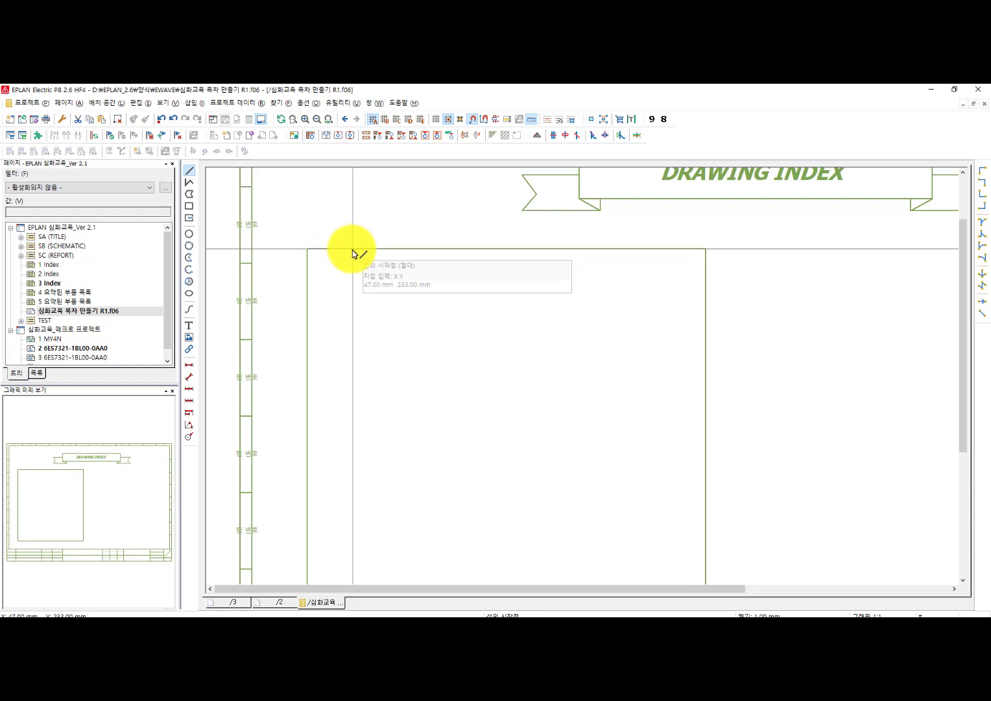
click(352, 249)
scroll(361, 363, down, 2)
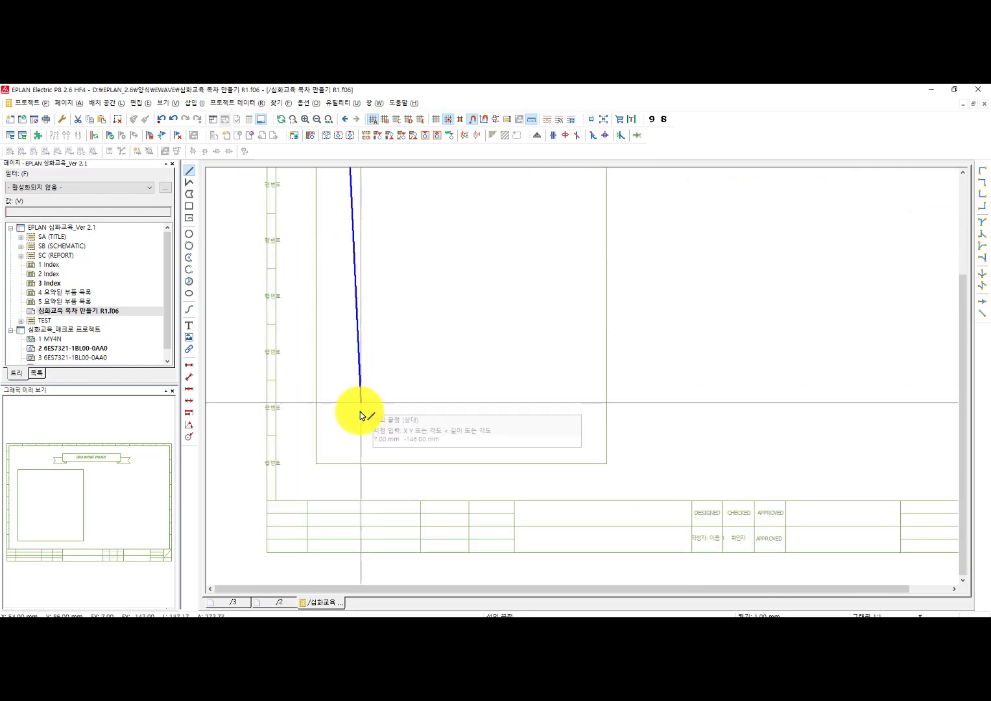
click(349, 463)
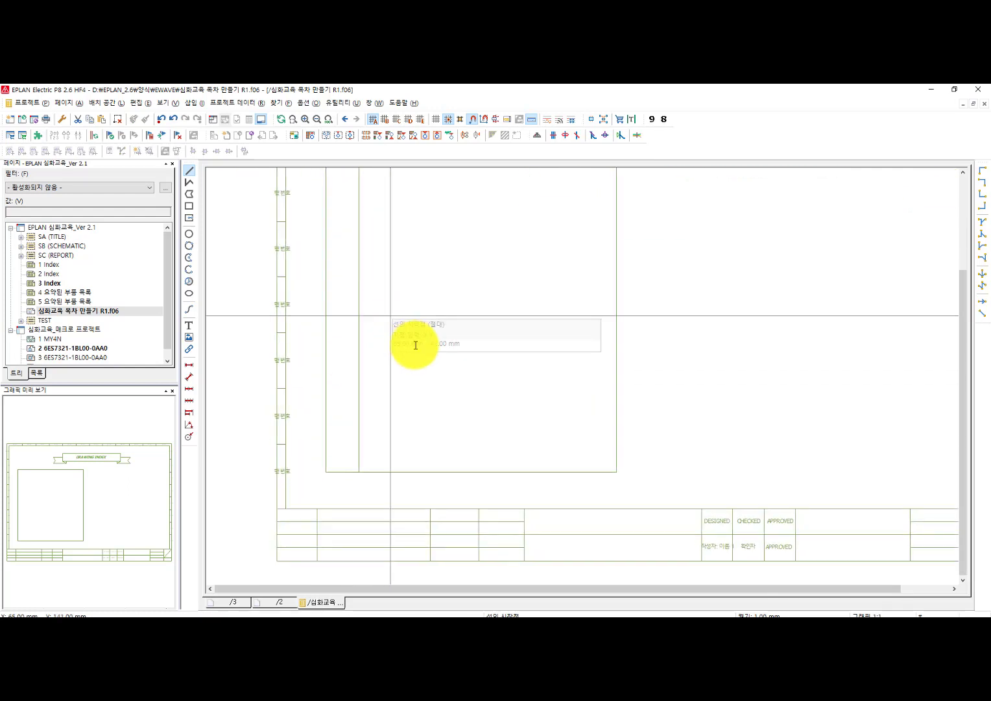
scroll(435, 260, up, 3)
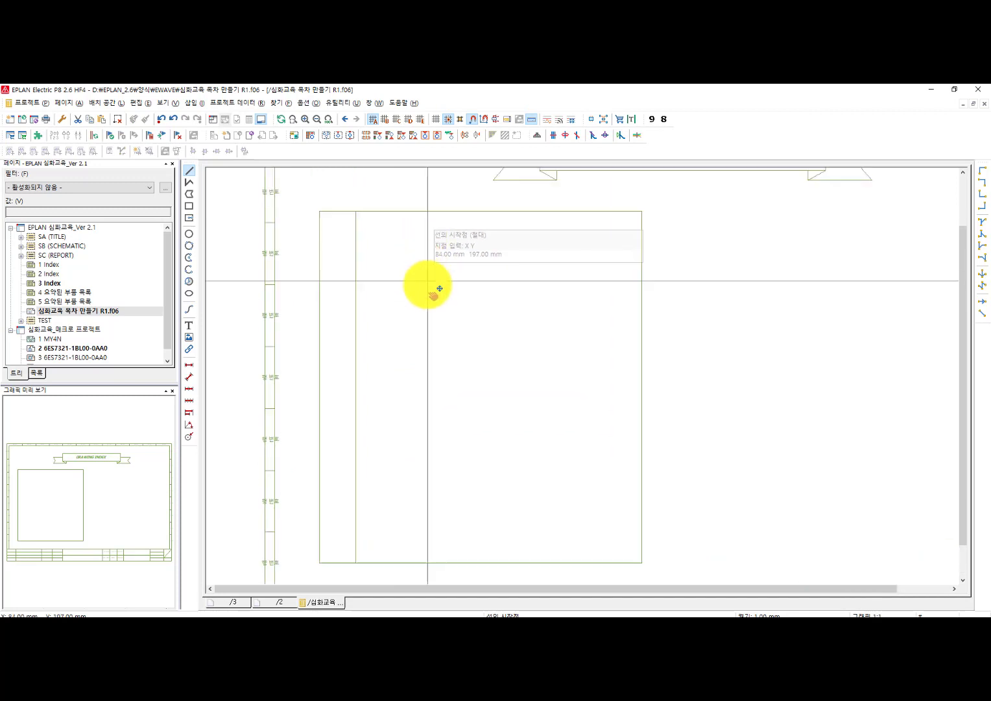
click(426, 224)
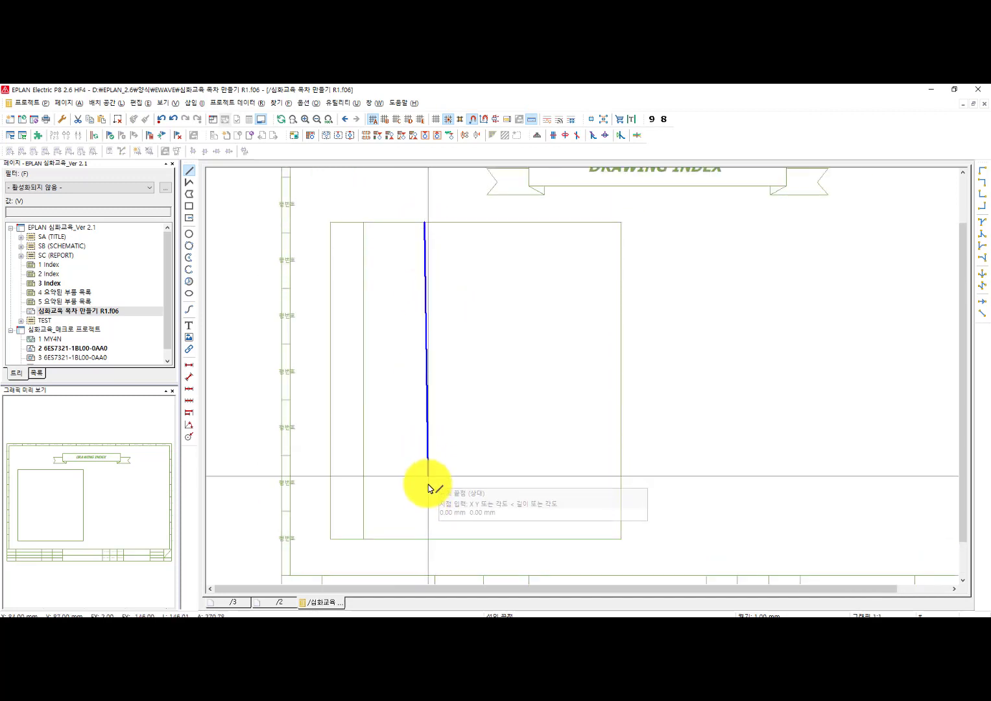
click(426, 538)
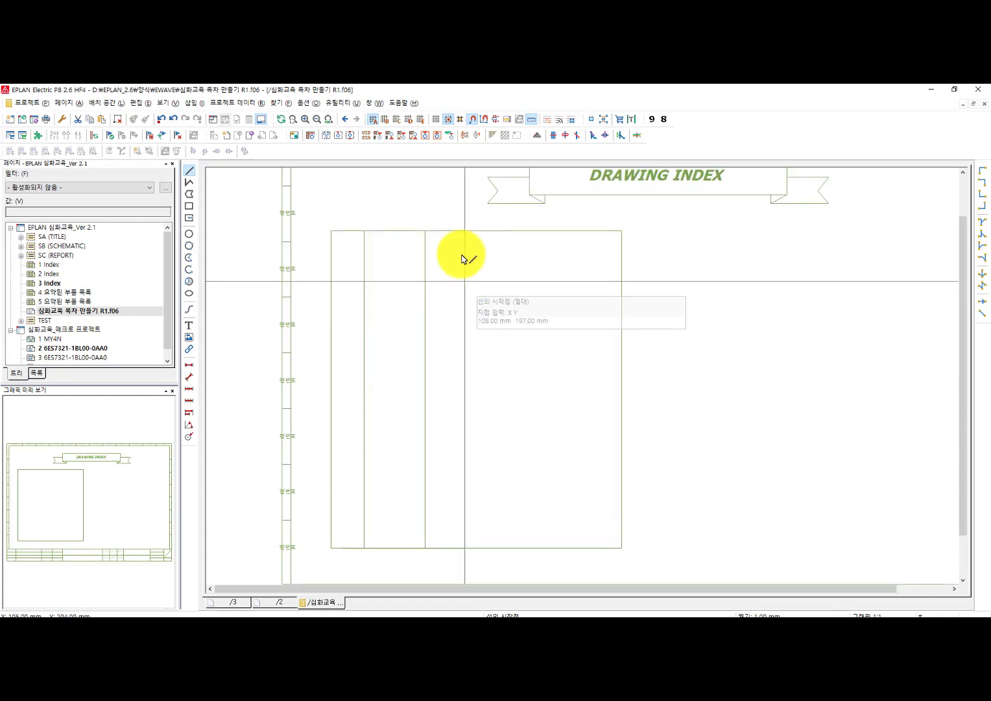
Step: Add three more full-height column lines to the table at about X 111.5, 123 and 169 mm, completing six columns
scroll(463, 234, up, 2)
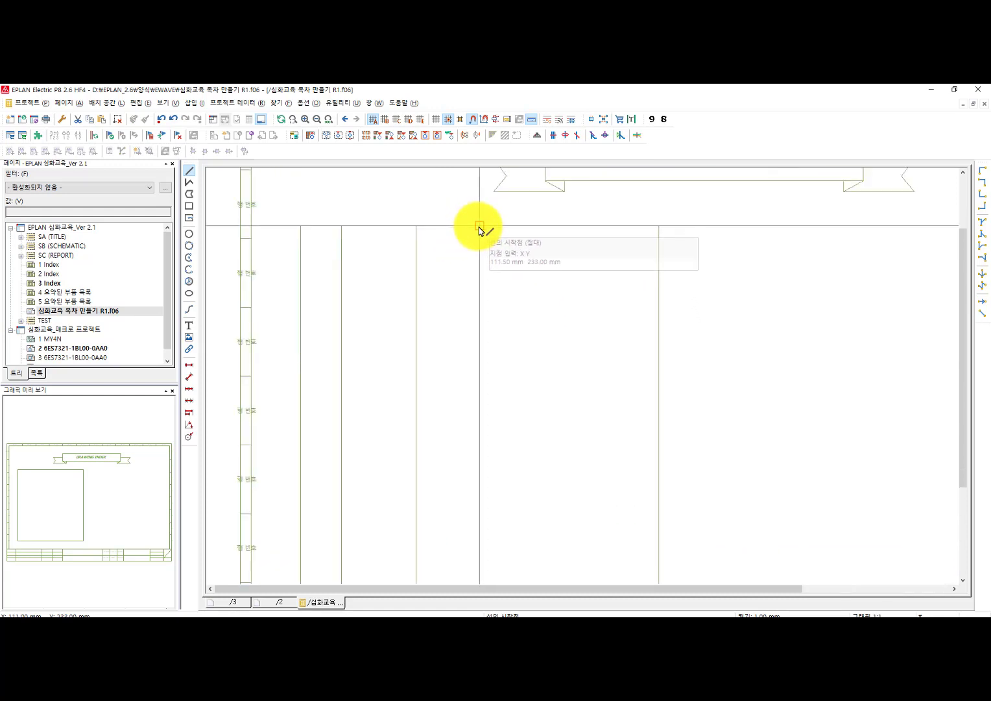
click(480, 230)
scroll(480, 390, down, 3)
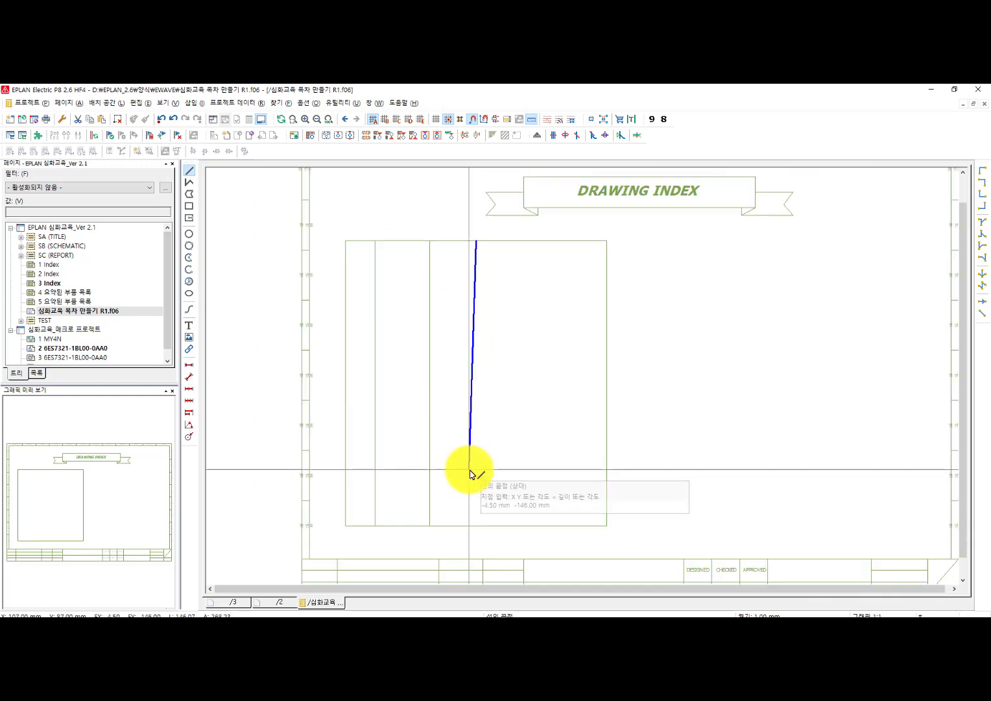
click(477, 524)
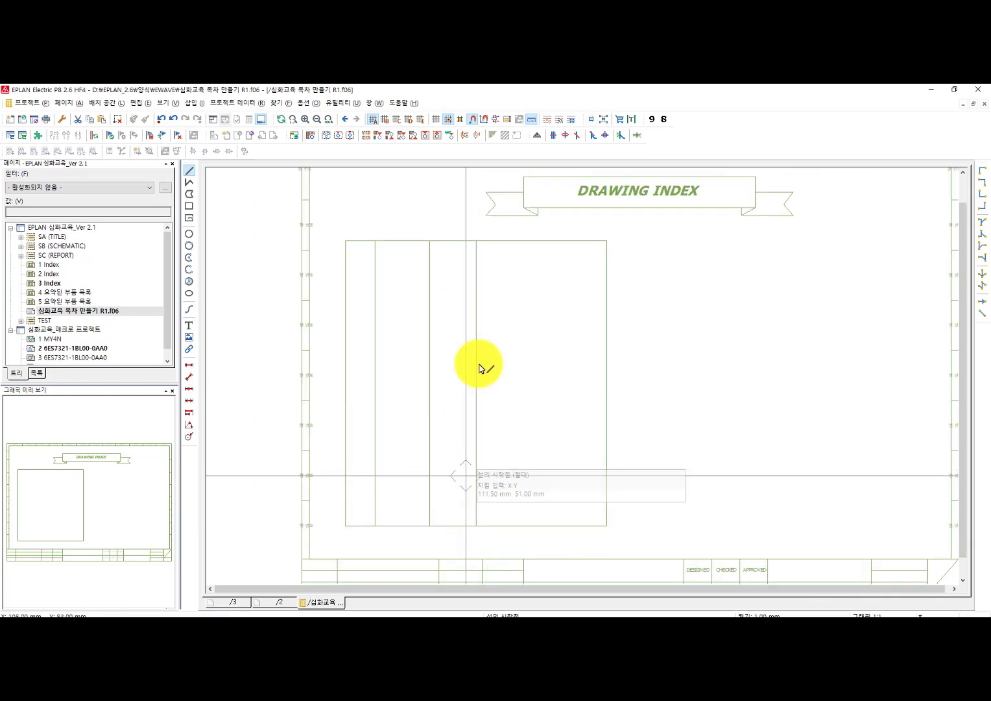
scroll(527, 250, up, 1)
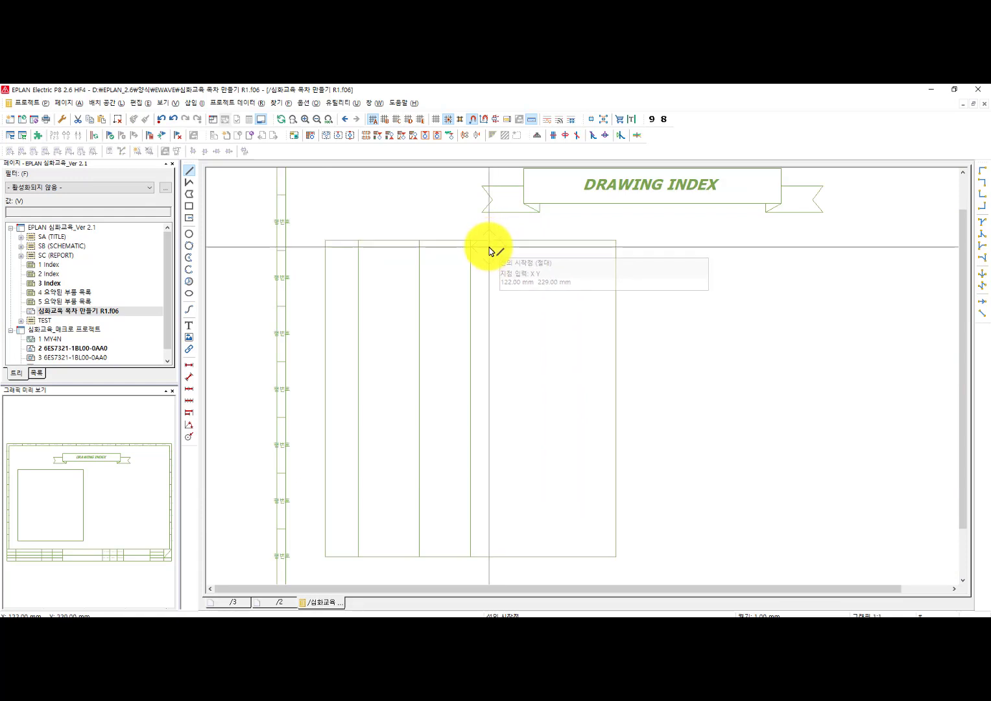
click(491, 241)
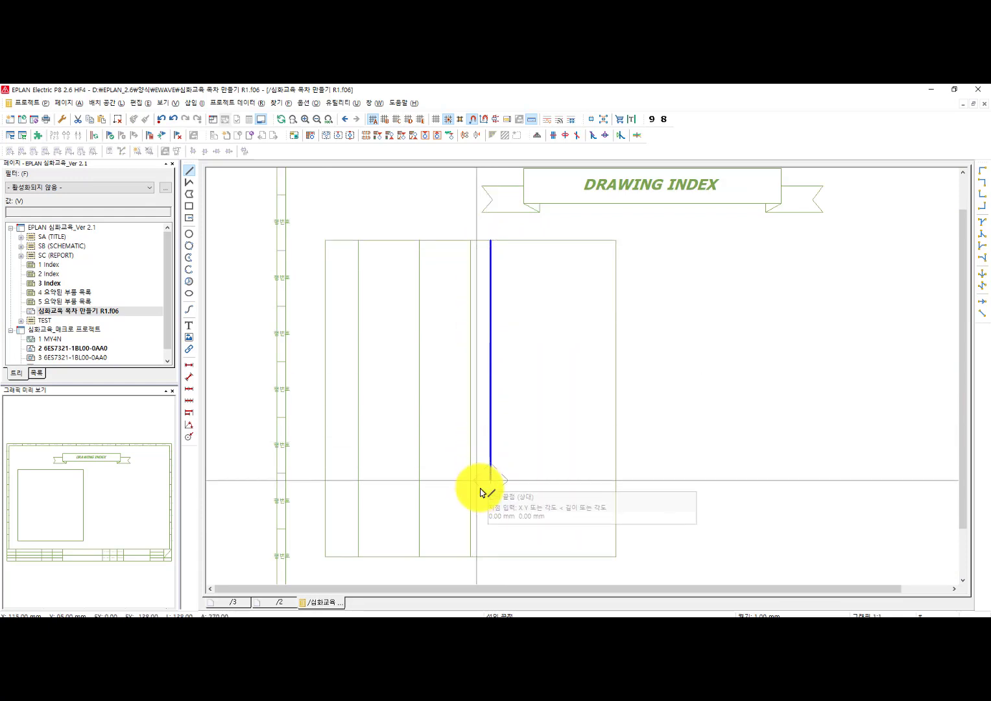
click(490, 556)
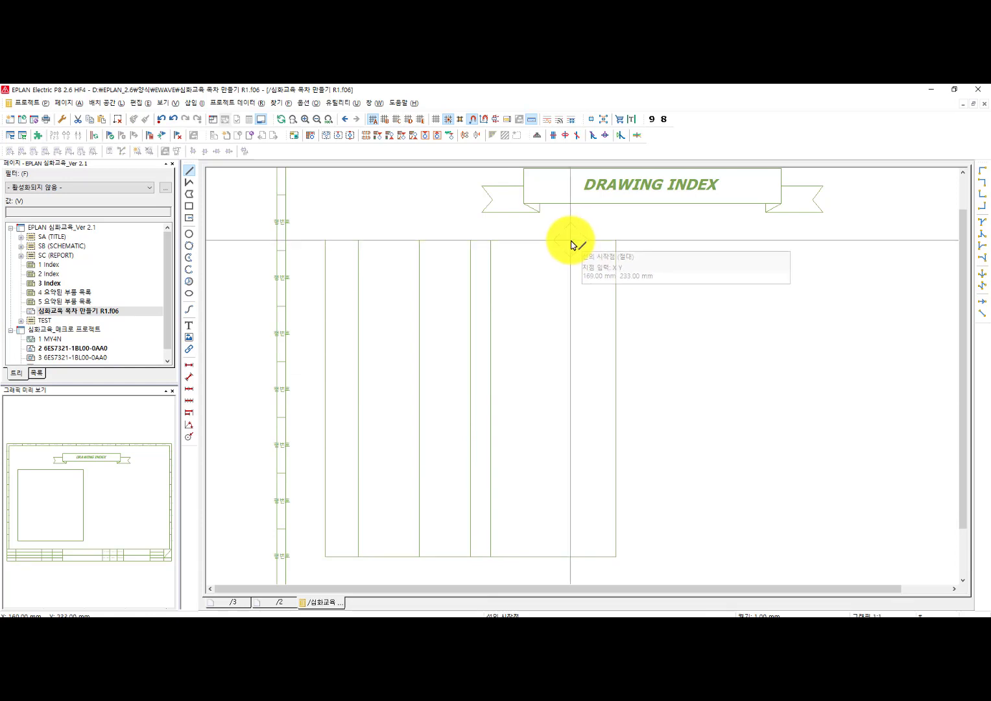
click(570, 246)
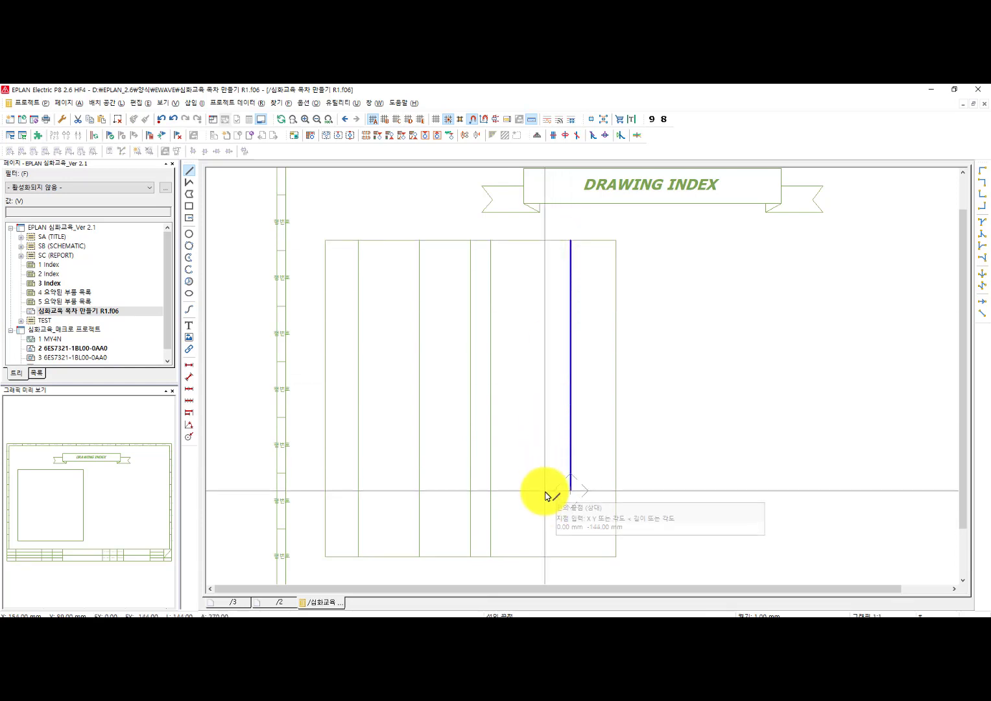
click(572, 556)
shift+scroll(383, 337, left, 2)
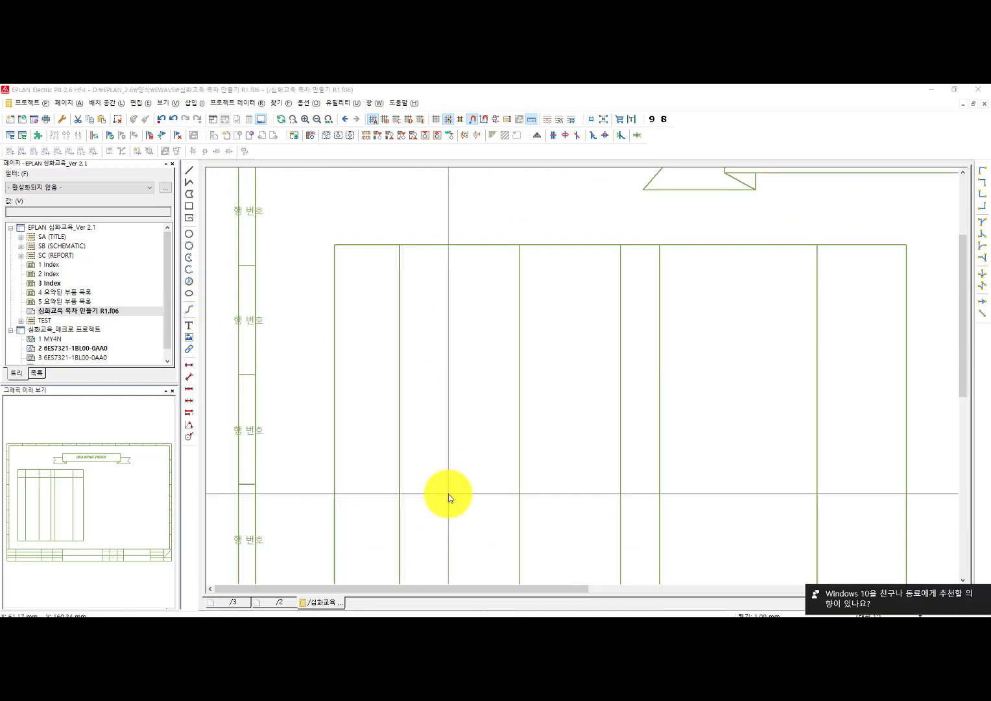
middle_drag(460, 405, 460, 379)
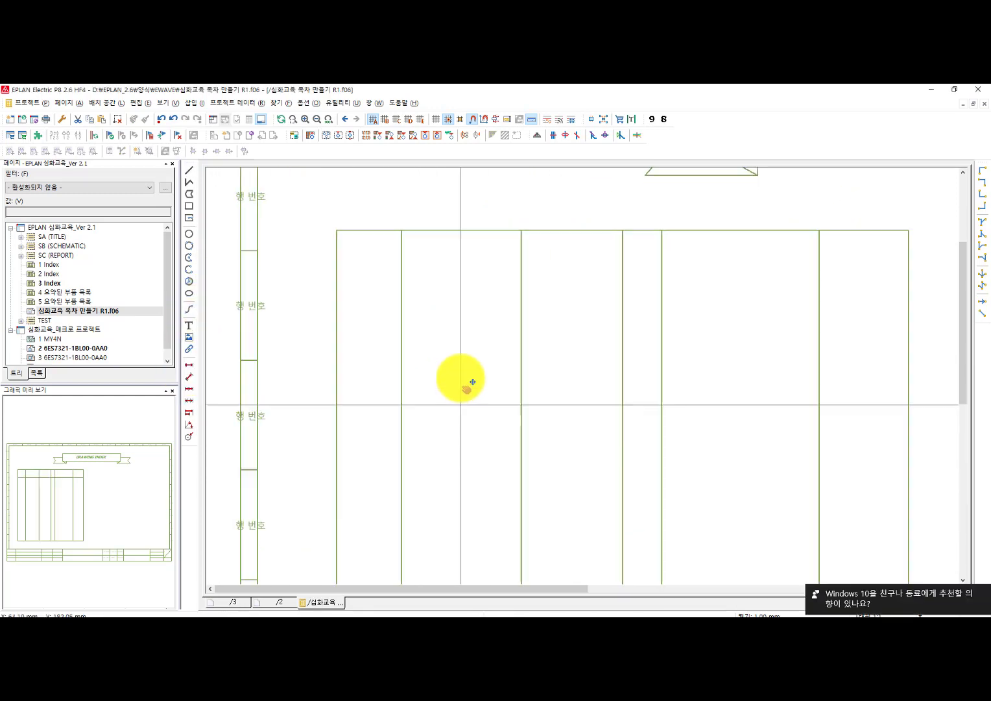
scroll(458, 371, down, 4)
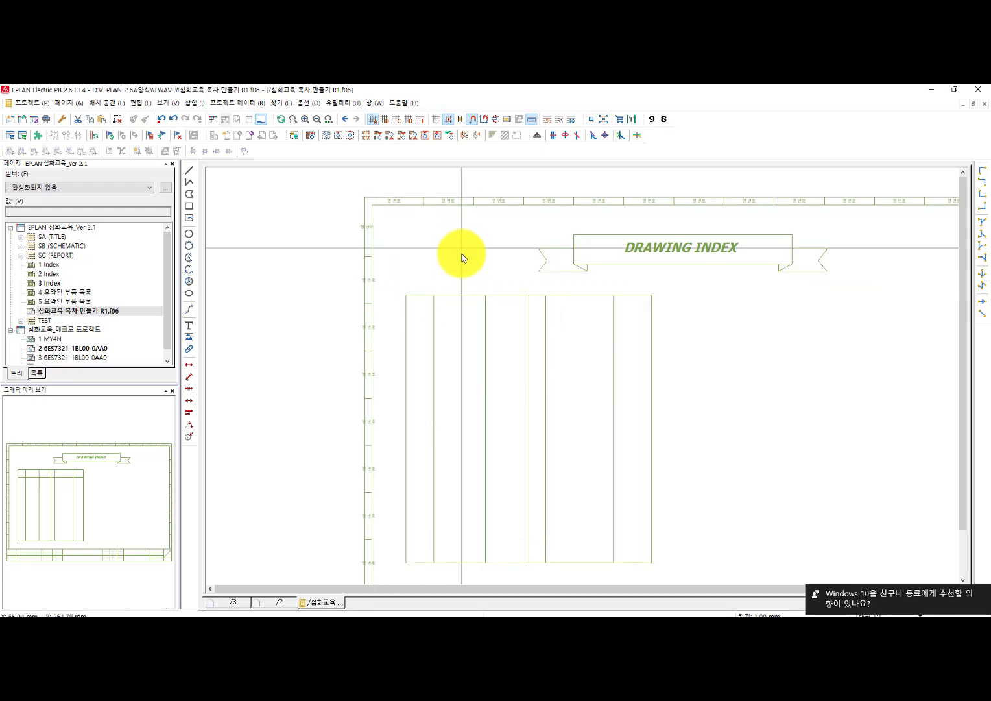
scroll(443, 328, up, 2)
scroll(410, 285, down, 2)
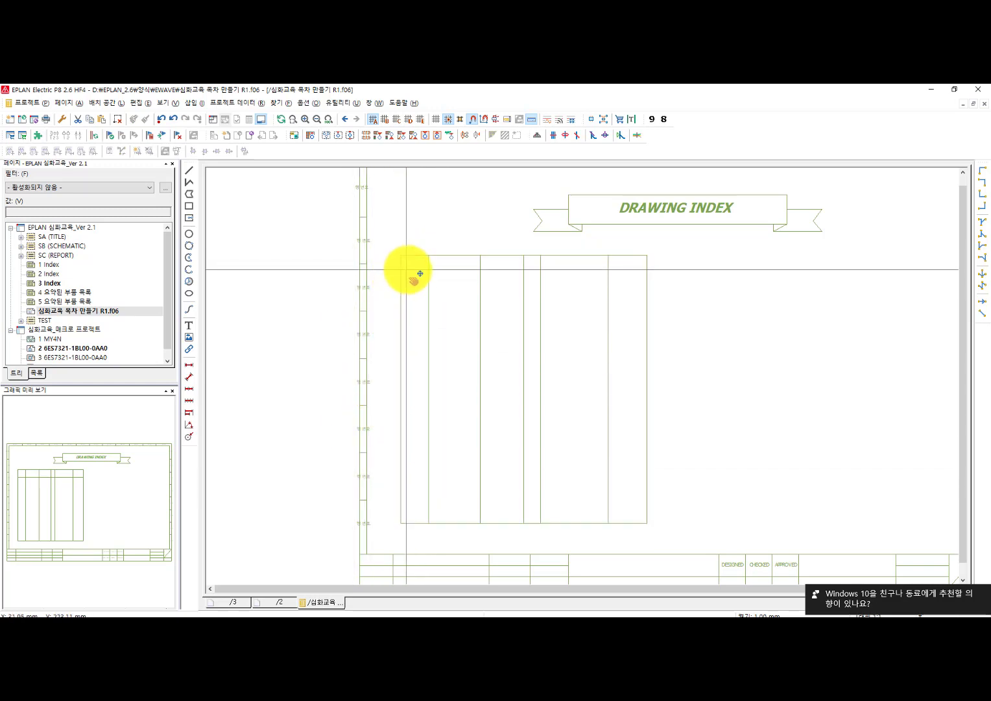
Step: Place a 12 mm vertical dimension outside the table's left edge, measured down from its upper-left corner
scroll(410, 325, up, 2)
middle_drag(411, 369, 381, 313)
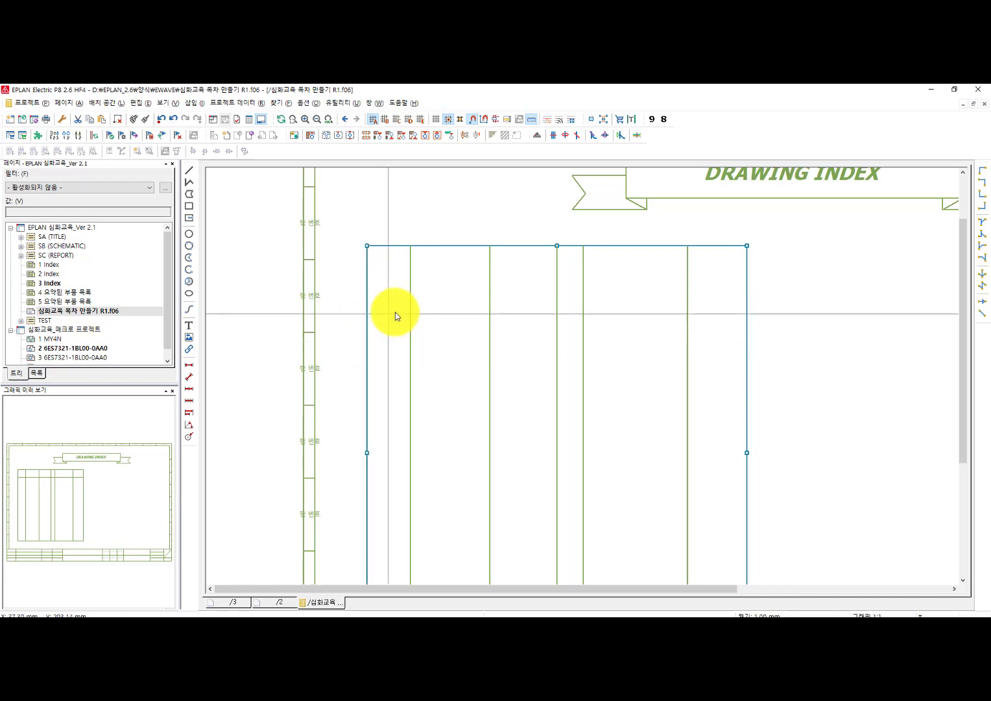
scroll(395, 310, up, 2)
key(Escape)
click(189, 365)
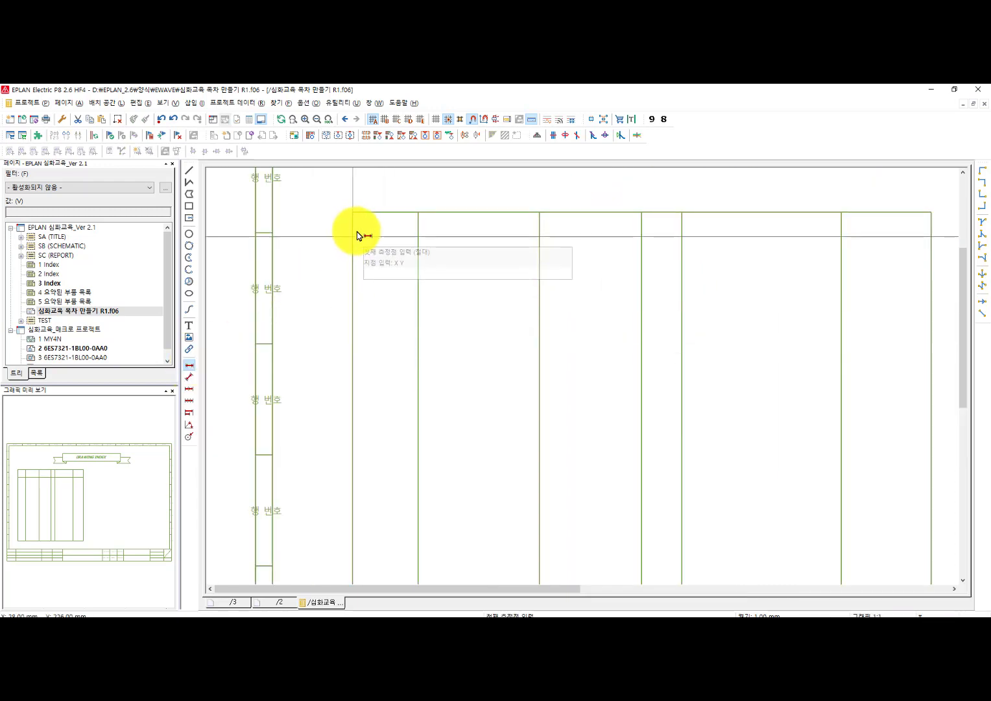
click(352, 213)
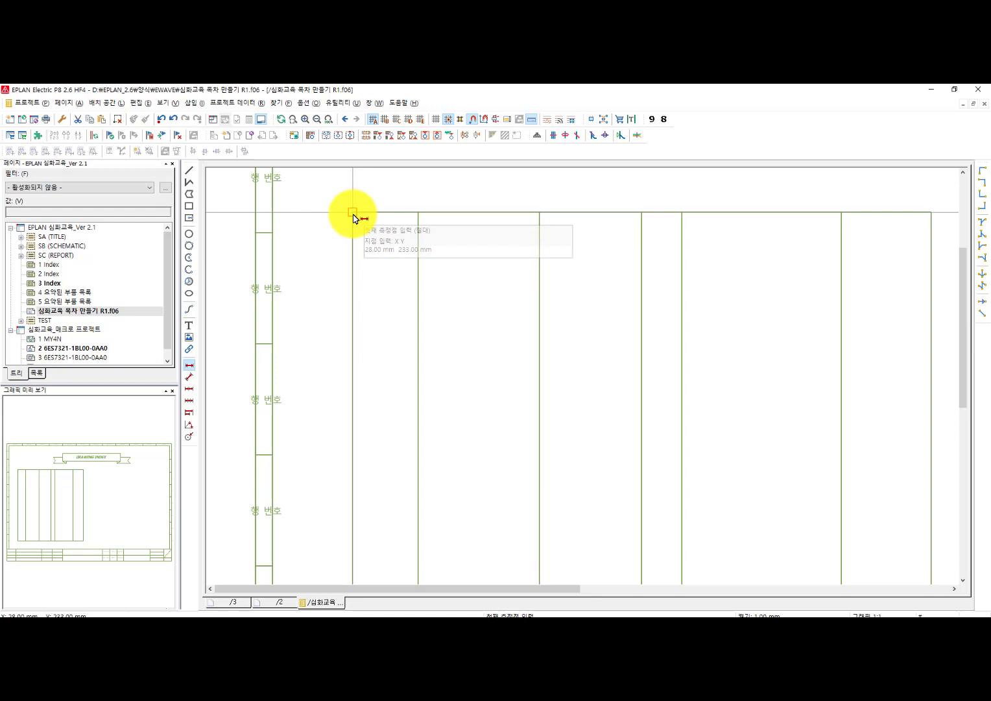
click(353, 254)
click(326, 254)
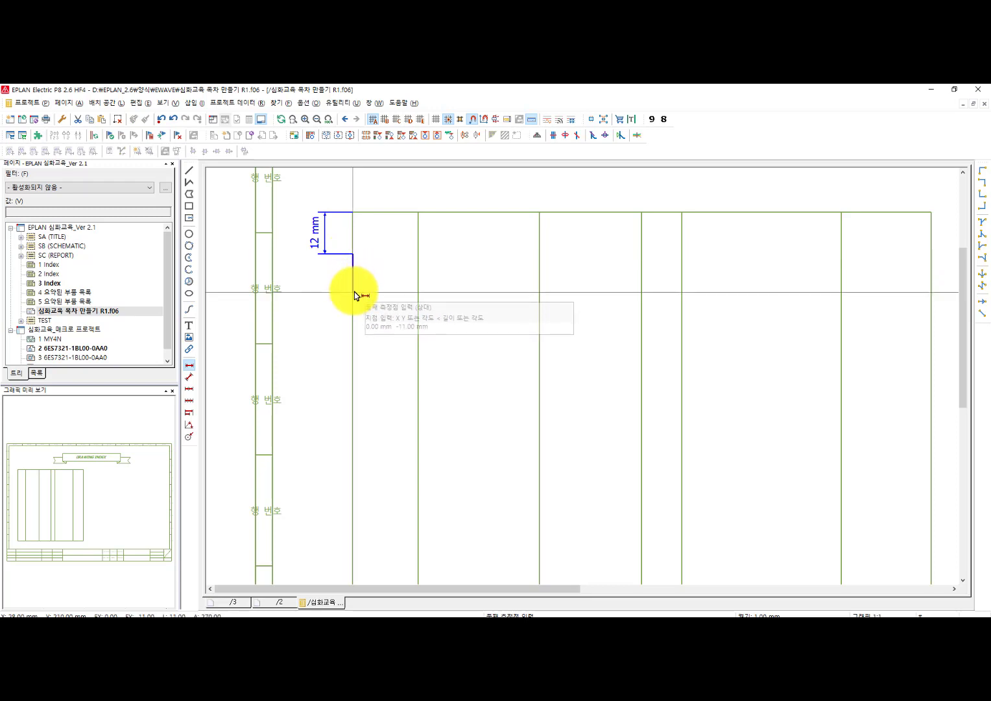
Step: Place a 10 mm vertical dimension directly below the 12 mm one, outside the table's left edge
click(355, 288)
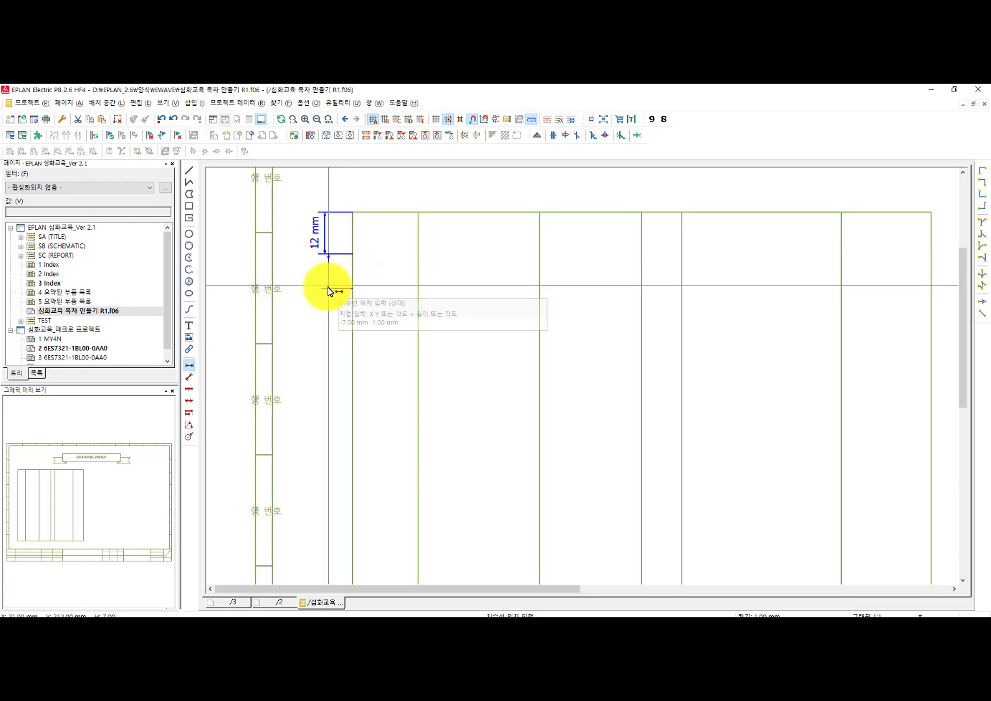
click(326, 288)
scroll(354, 336, down, 1)
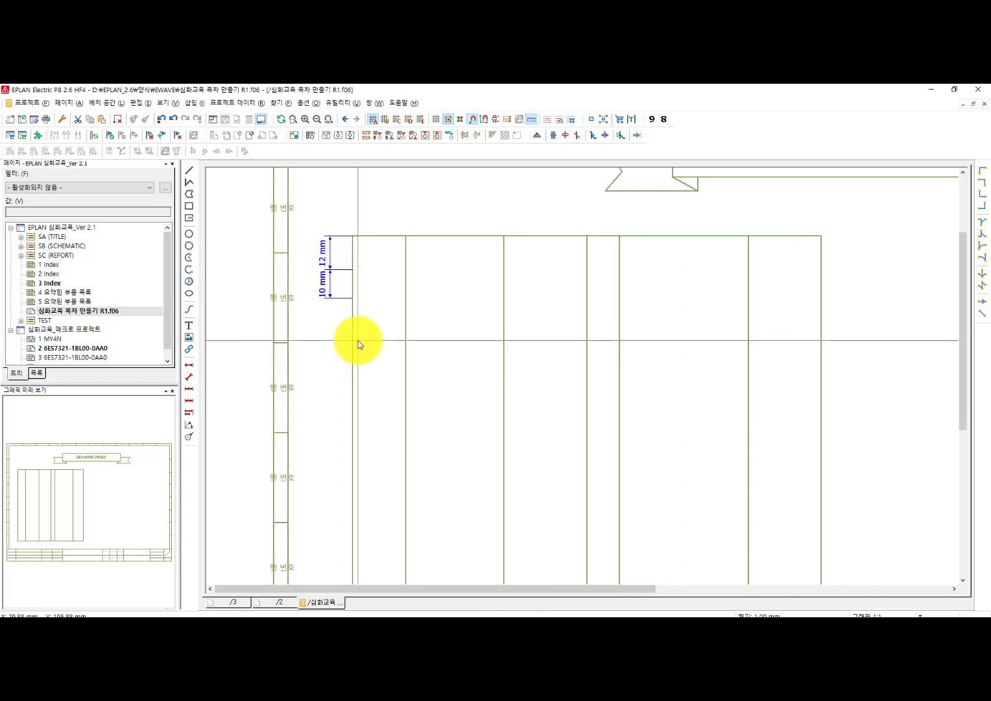
middle_drag(358, 342, 362, 359)
key(Escape)
Step: Draw two full-width horizontal row lines across the table, 12 mm and 22 mm below its upper edge
click(189, 172)
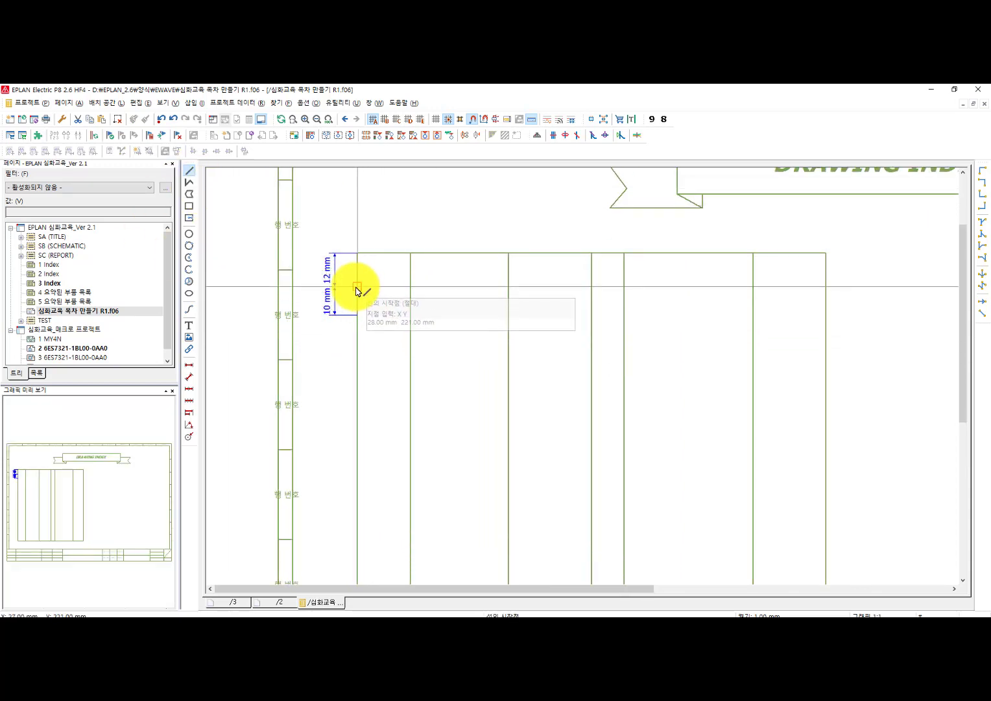
click(357, 286)
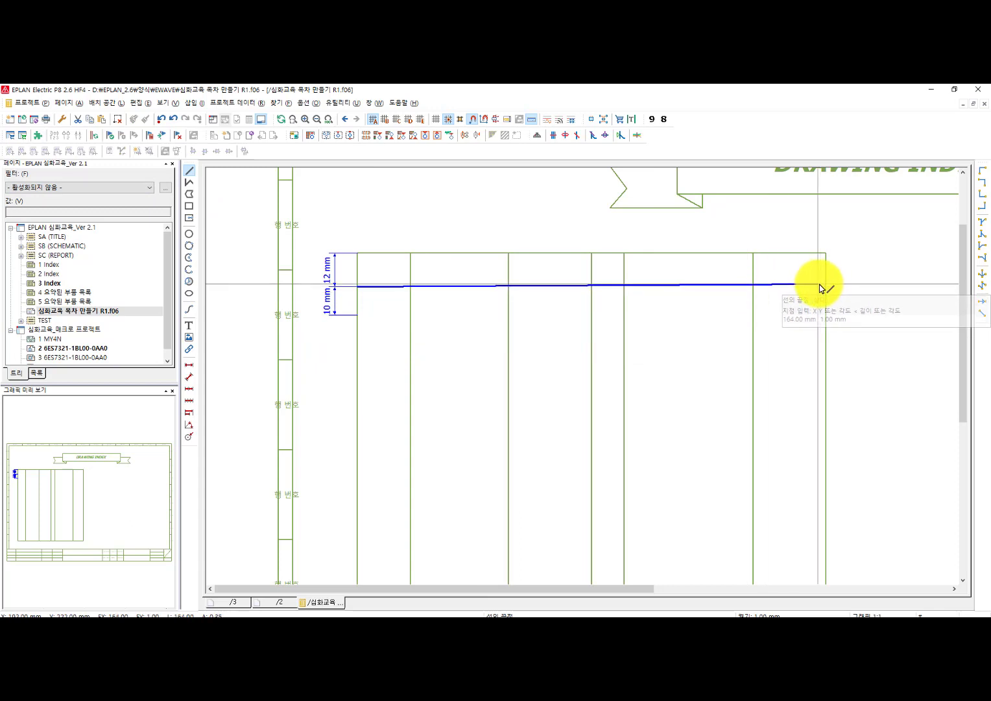
click(734, 296)
click(358, 315)
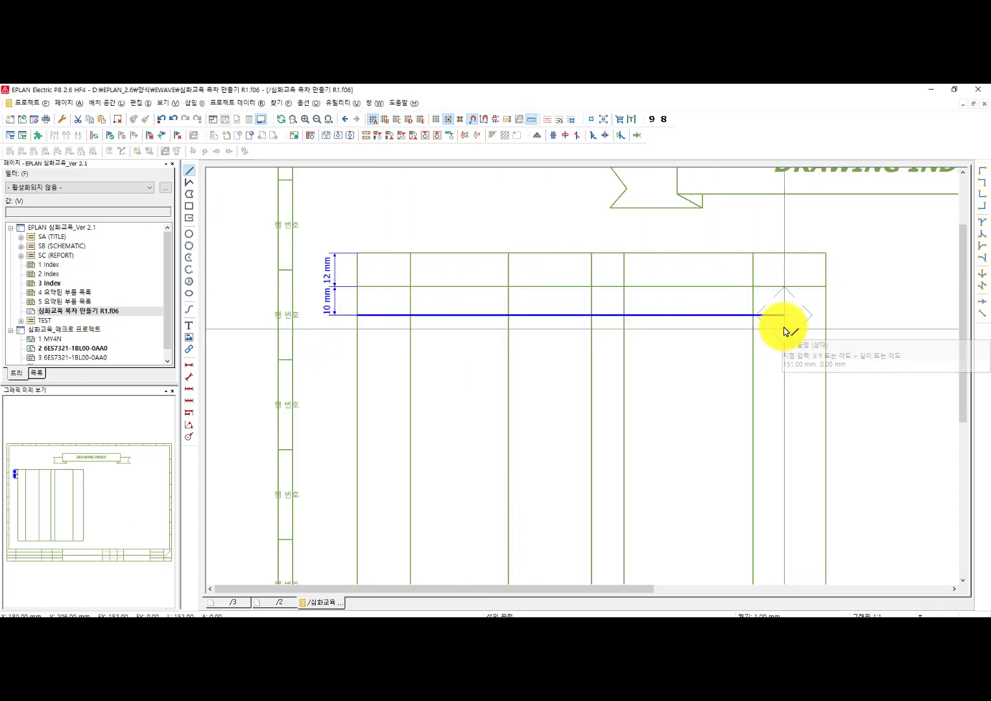
click(830, 316)
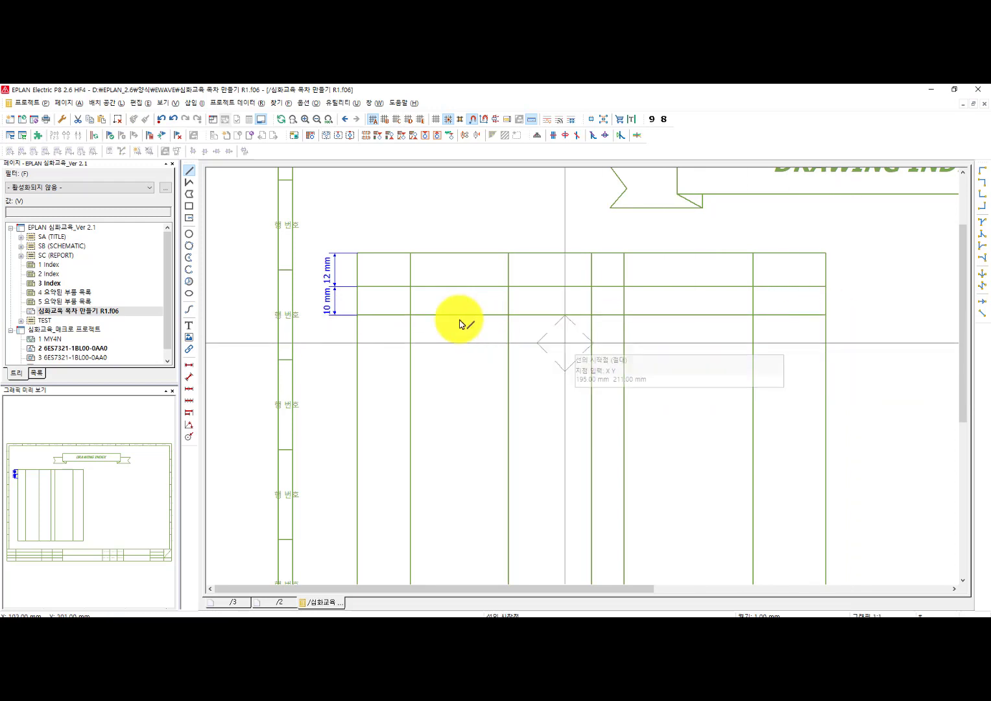
key(Escape)
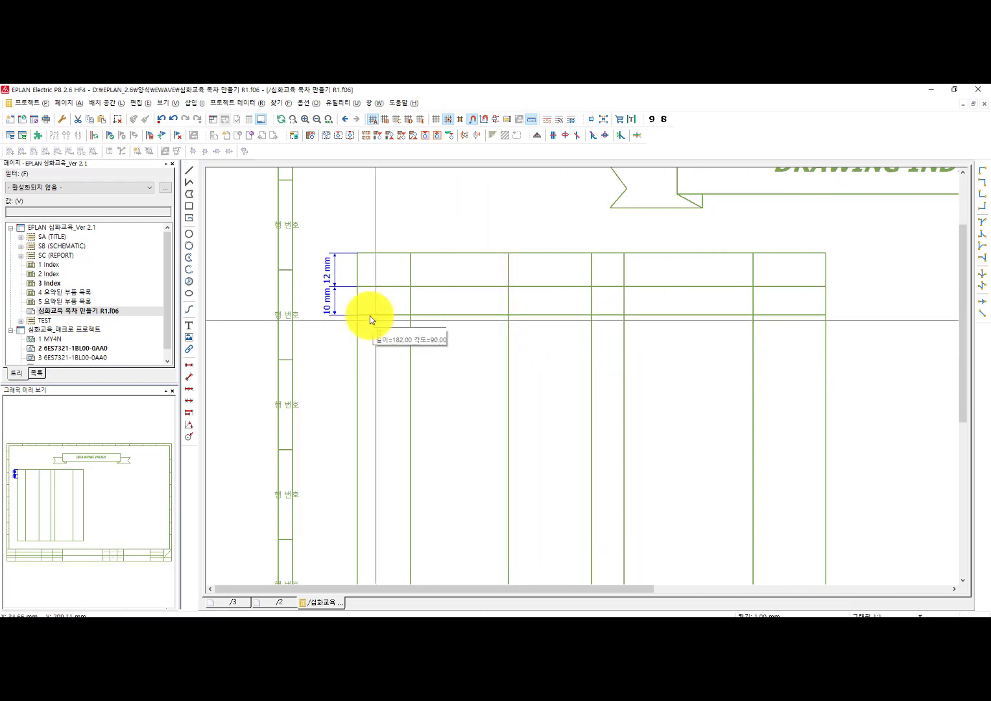
Step: Duplicate the second row line together with its 10 mm dimension downward at 10 mm spacing to fill the table with rows
click(368, 314)
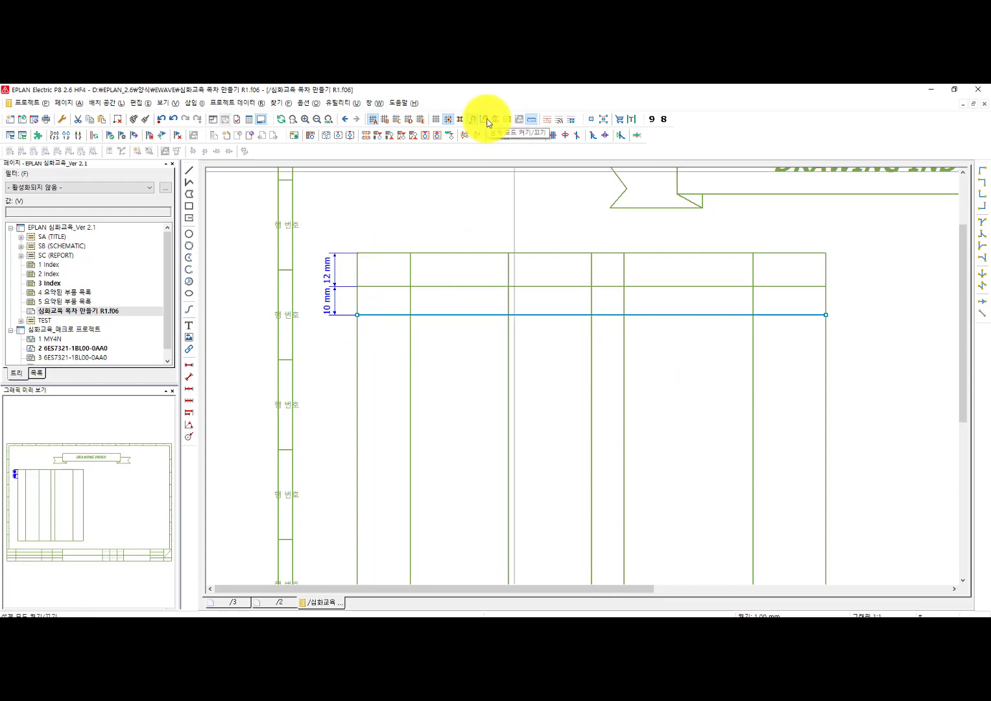
ctrl+click(328, 301)
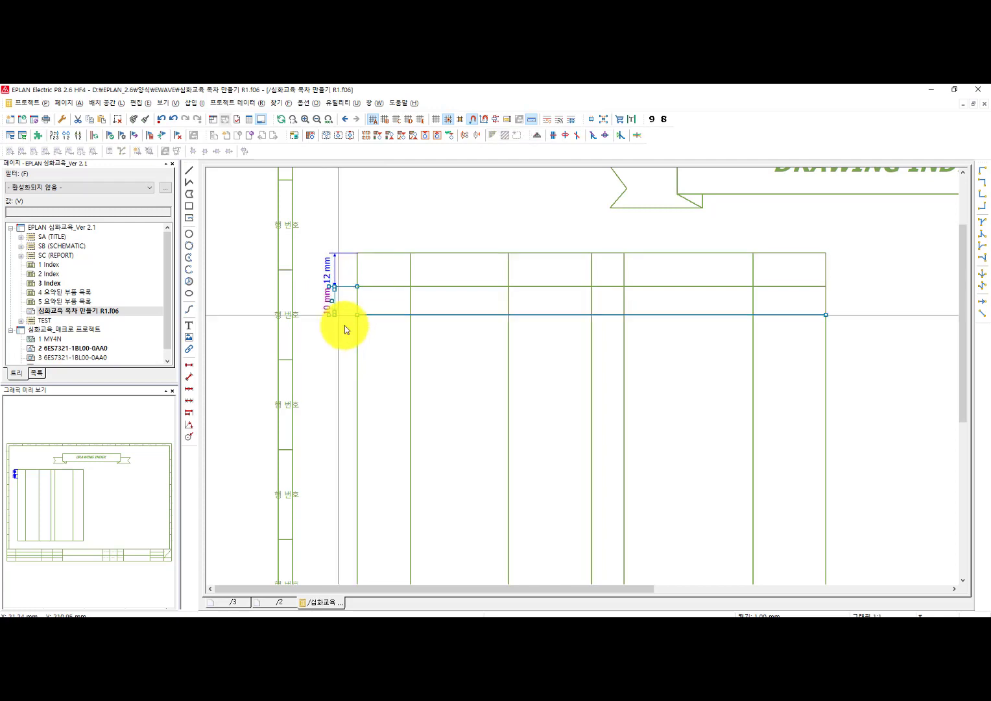
key(d)
click(320, 314)
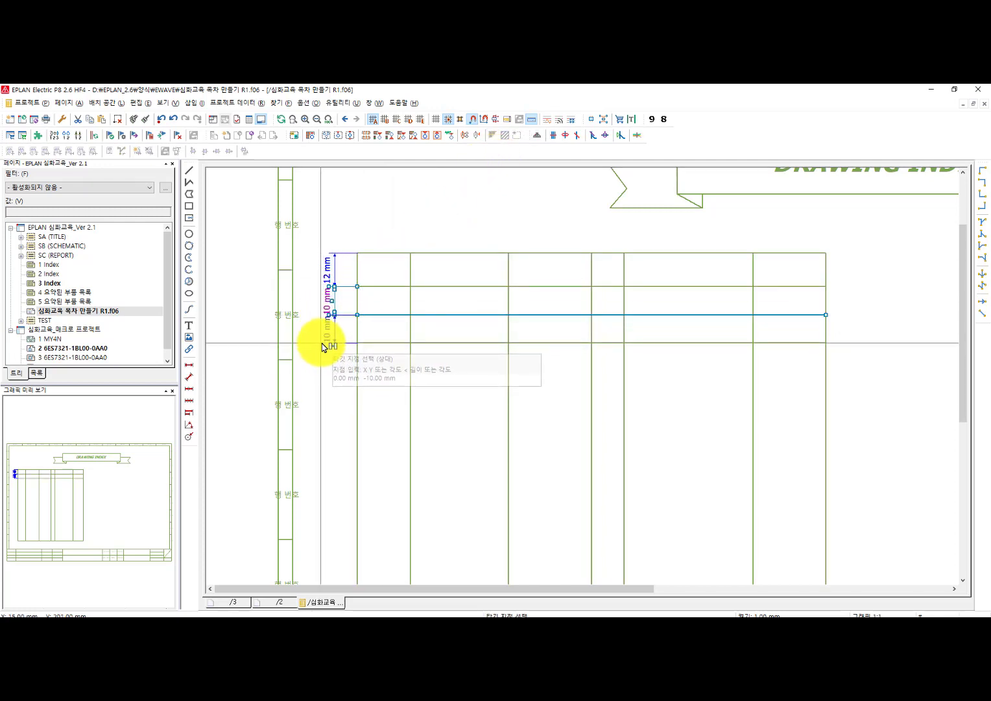
click(323, 346)
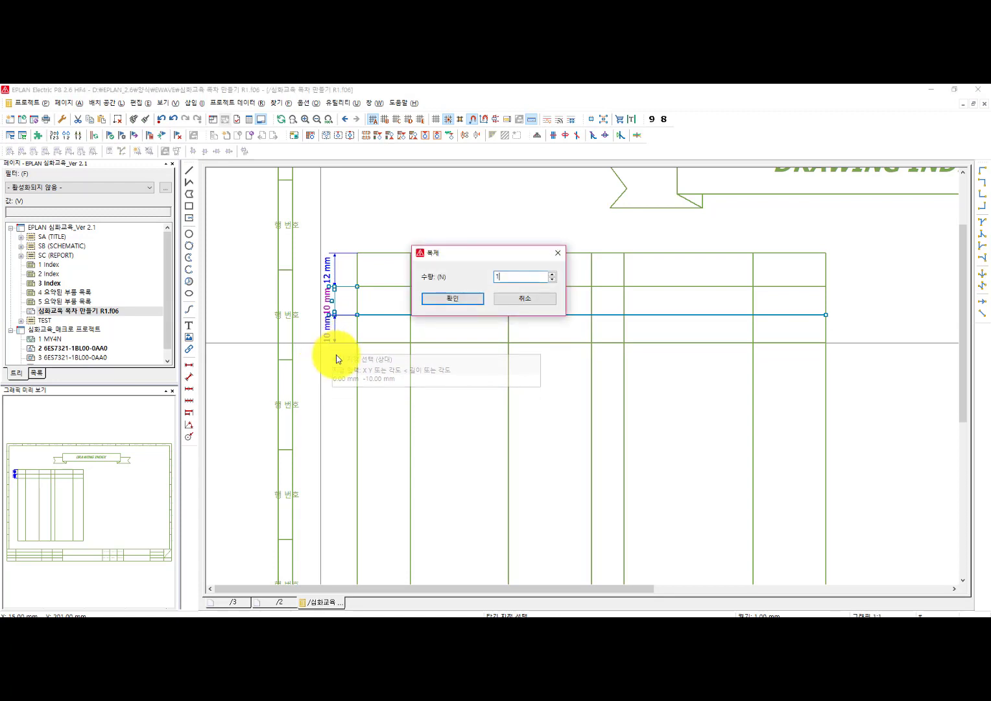
key(Return)
scroll(504, 281, down, 2)
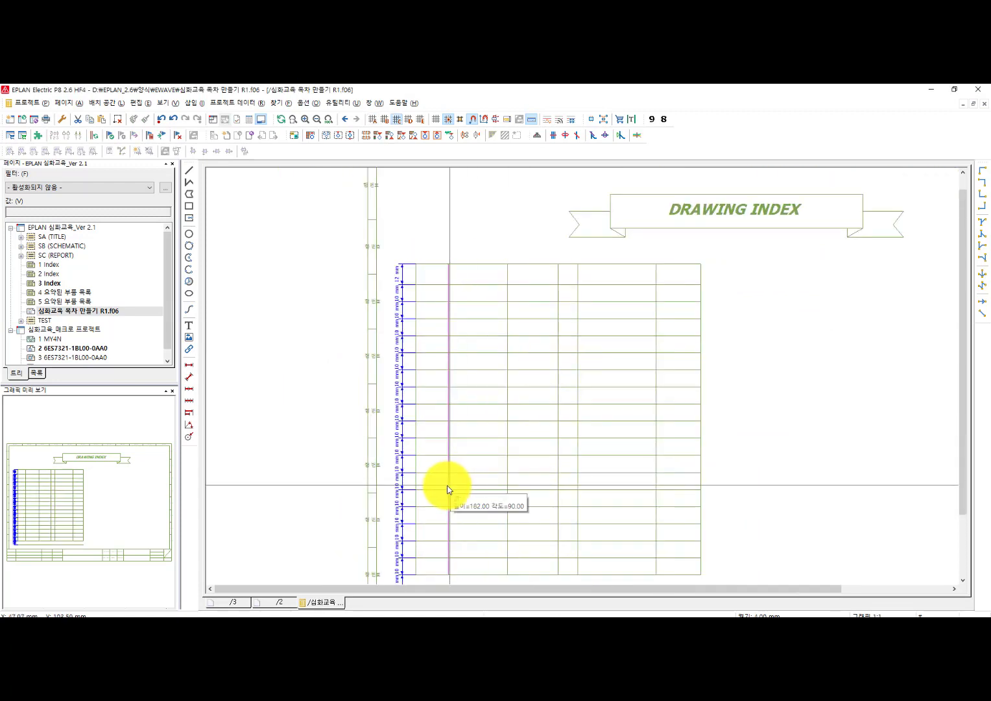
Step: Delete the column of vertical helper dimensions along the table's left edge
middle_drag(449, 485, 464, 440)
drag(432, 558, 315, 192)
key(Delete)
middle_drag(383, 206, 363, 228)
middle_drag(482, 206, 465, 261)
scroll(454, 266, up, 2)
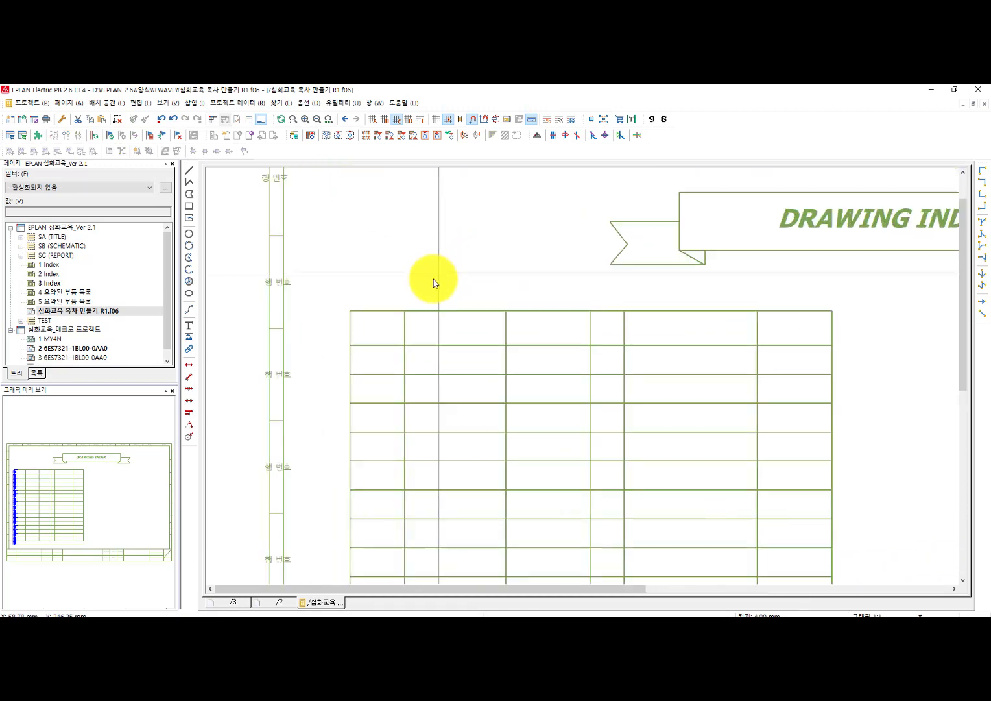
Step: Check the header captions on the 3 Index page, and place the text NO in the form table's first header cell
double_click(59, 284)
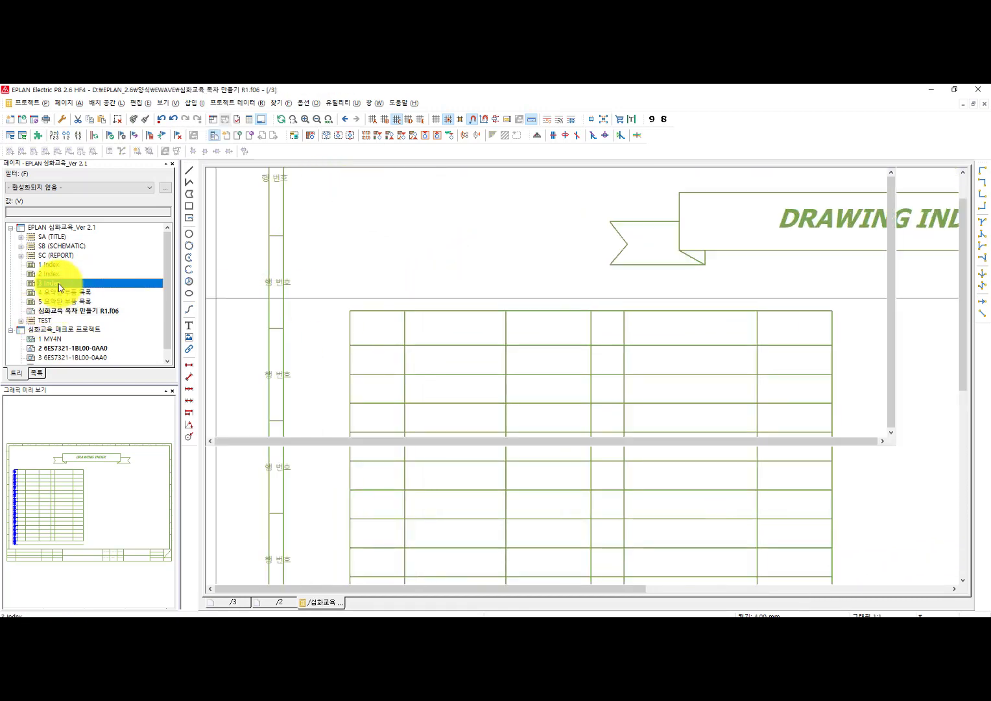
scroll(547, 230, up, 2)
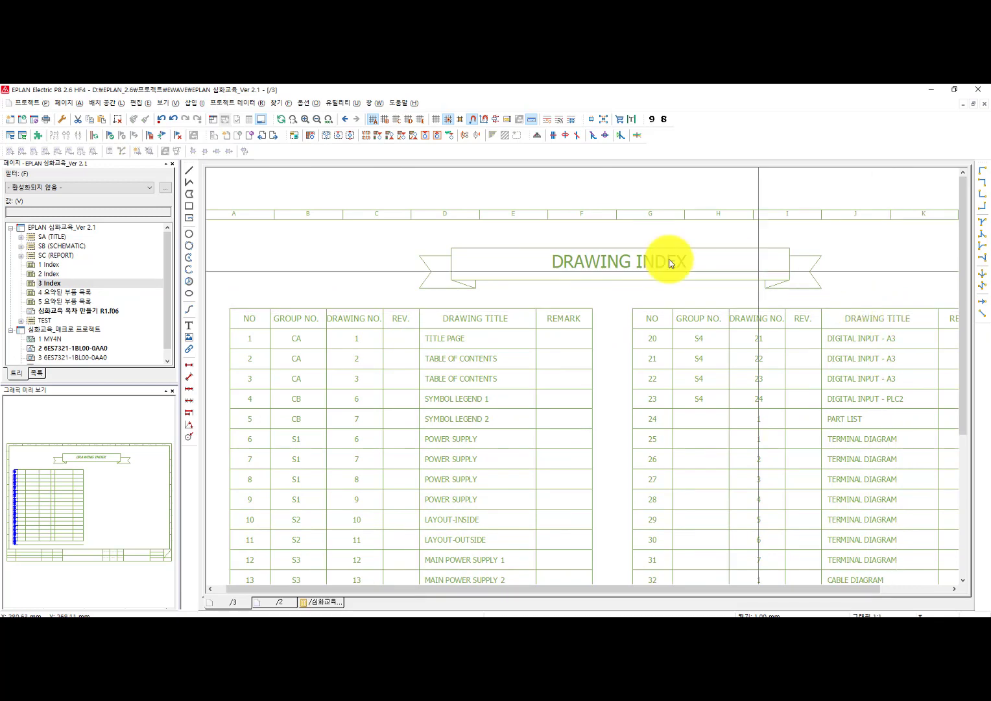
middle_drag(452, 320, 592, 371)
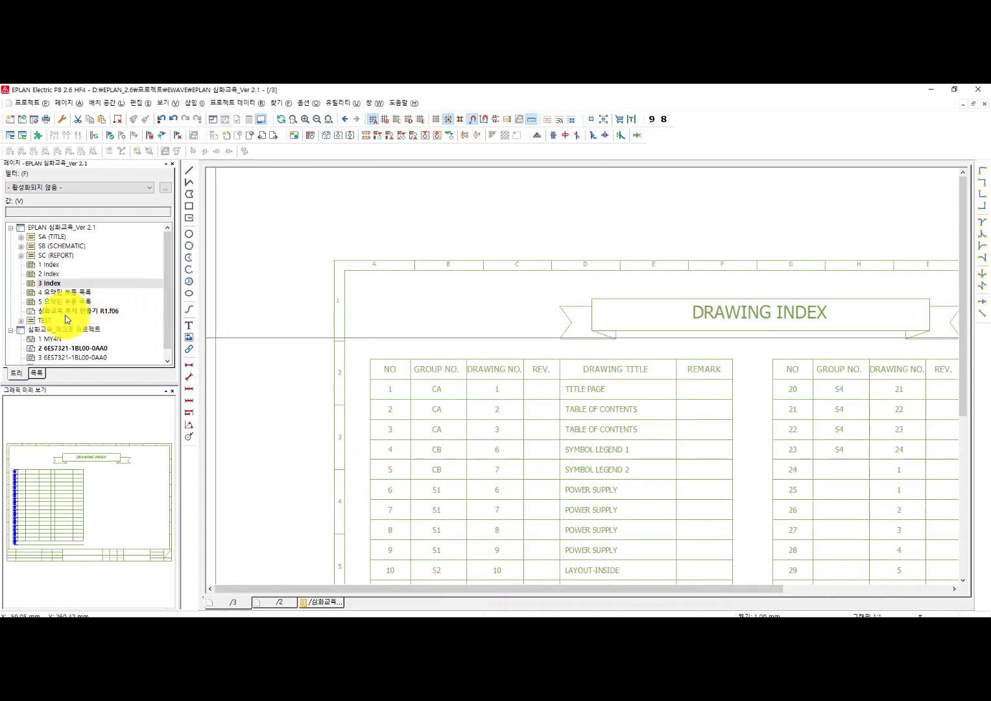
click(64, 312)
middle_drag(541, 380, 540, 391)
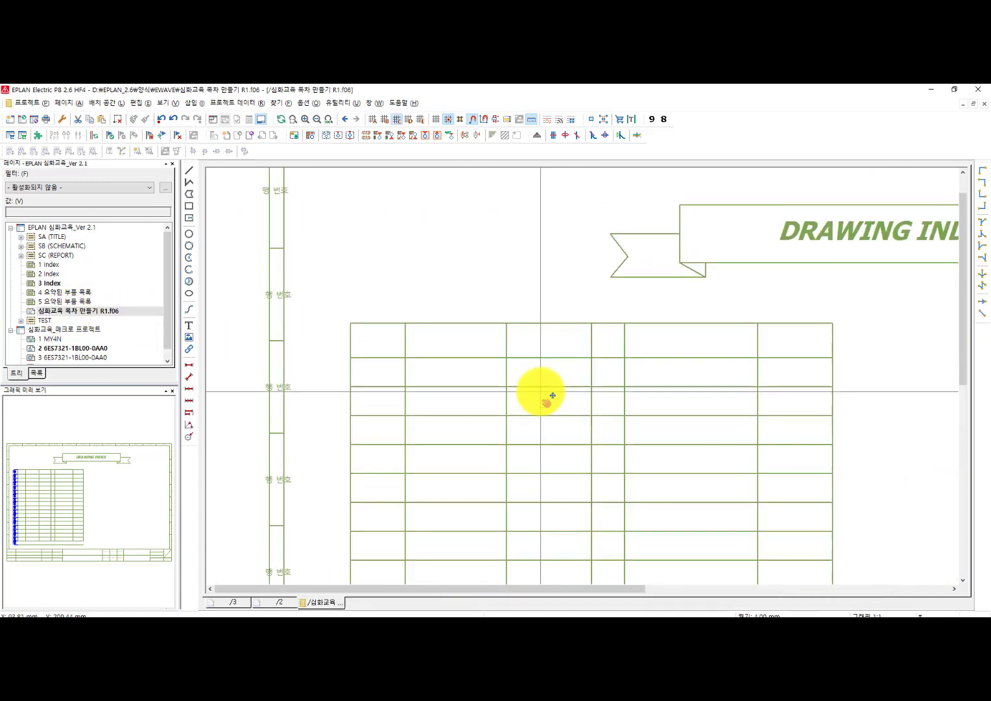
scroll(510, 394, up, 3)
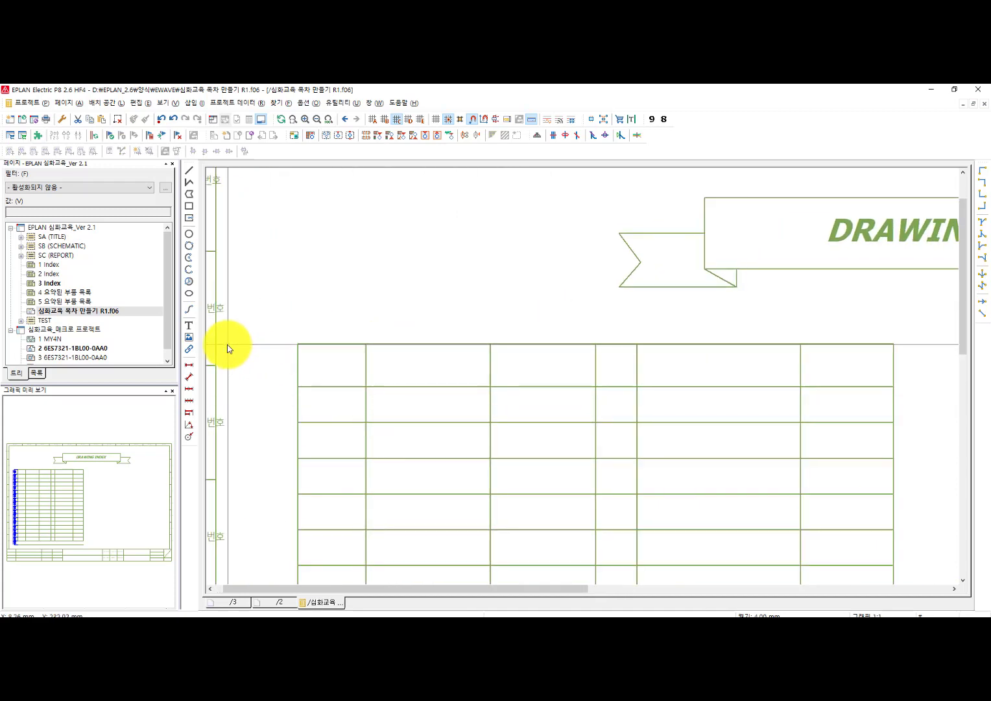
key(t)
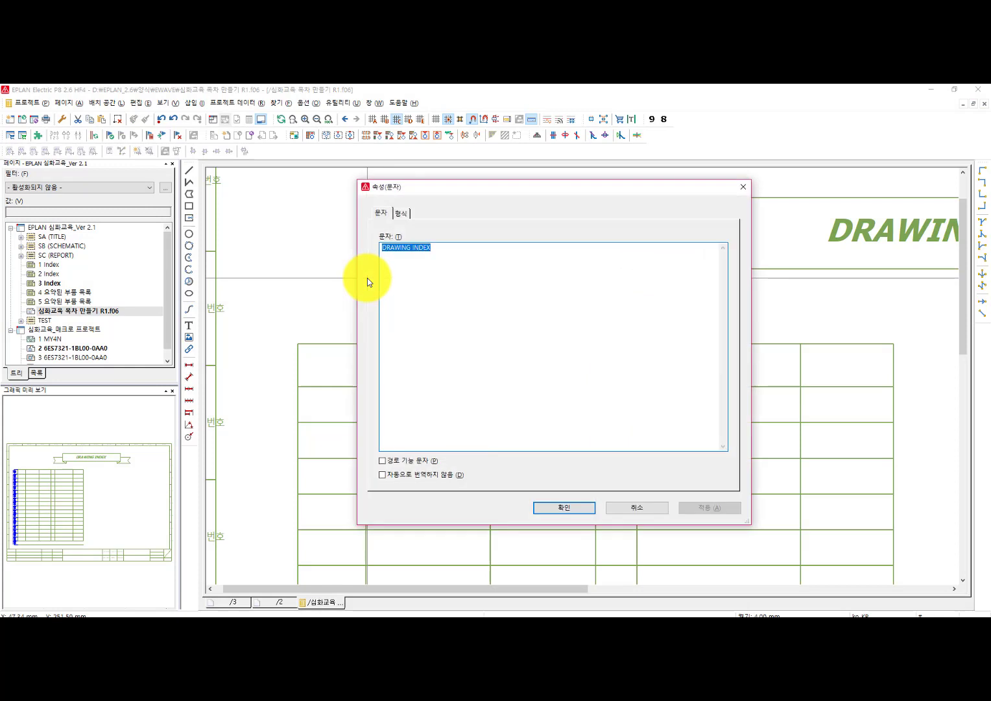
text(NO)
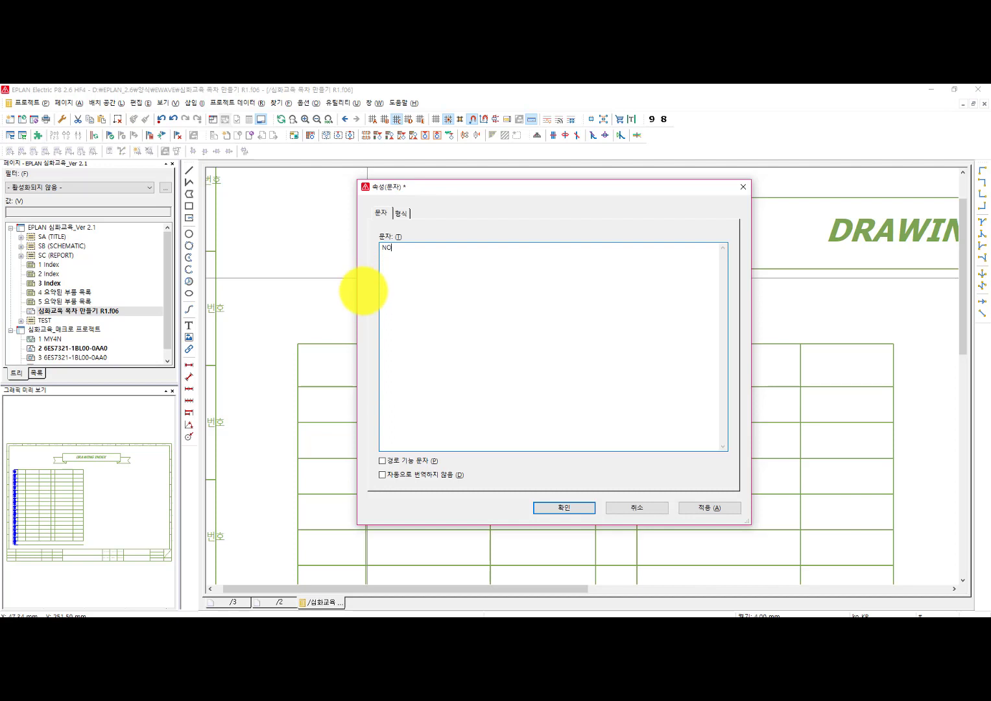
key(Return)
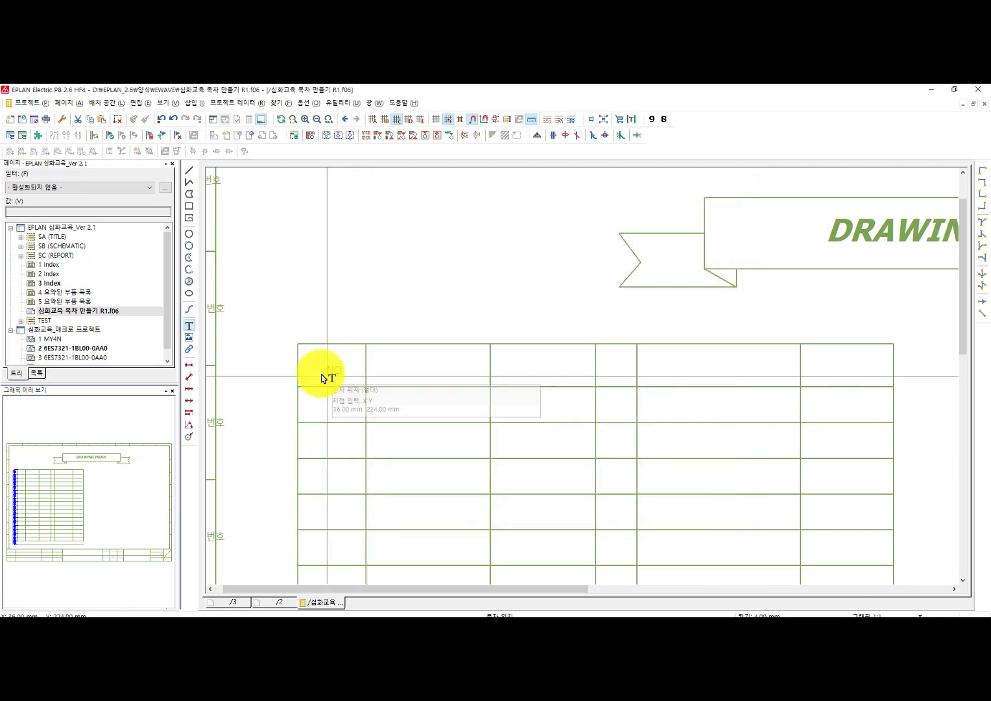
click(333, 386)
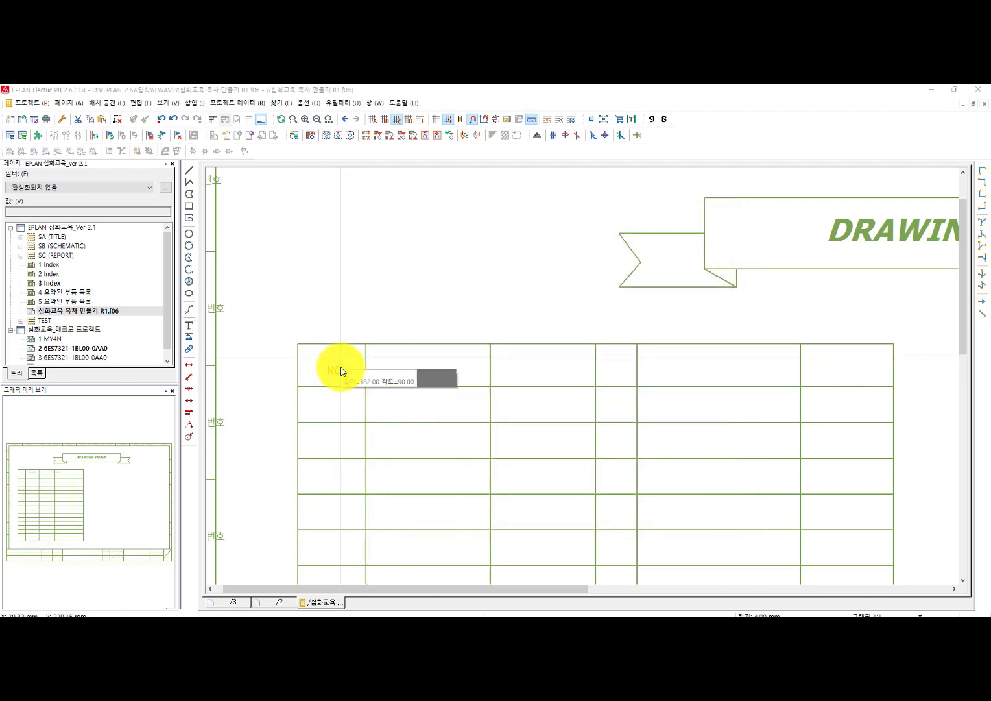
key(Escape)
Step: Copy the NO text into the second header cell and change its content to GROUP NO. in capitals
scroll(339, 372, up, 2)
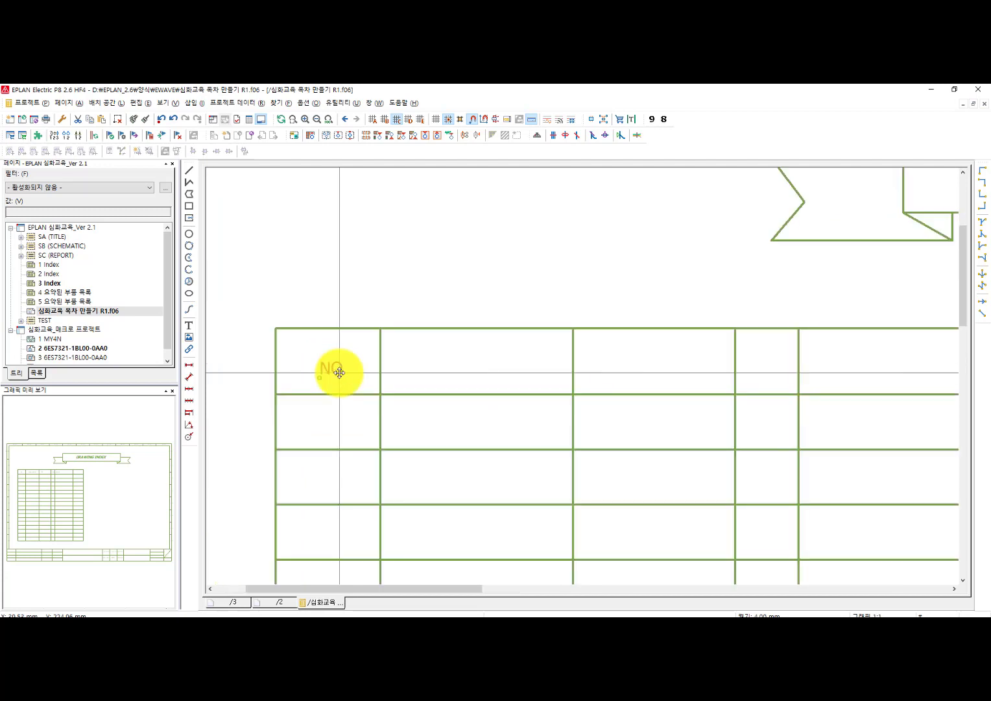
click(333, 374)
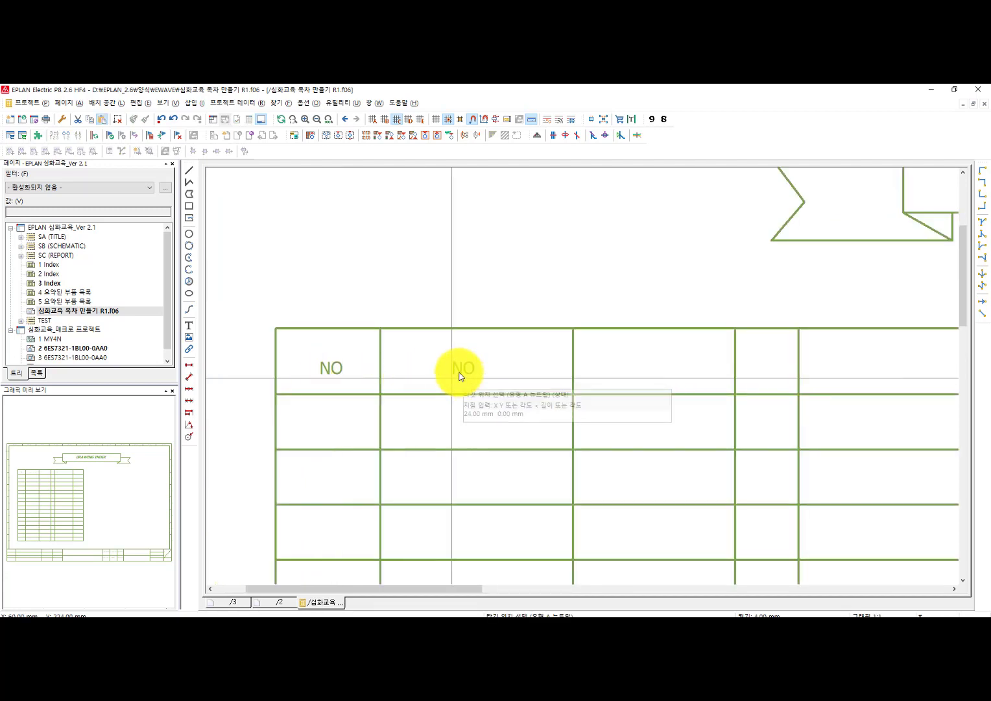
click(460, 375)
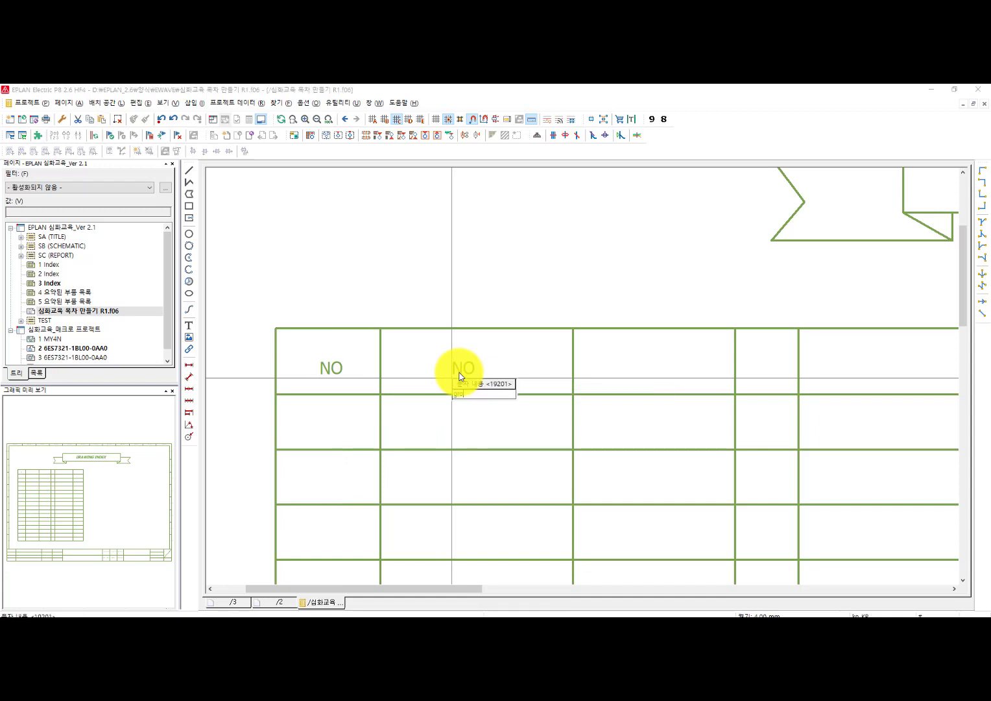
text(group no.)
key(Return)
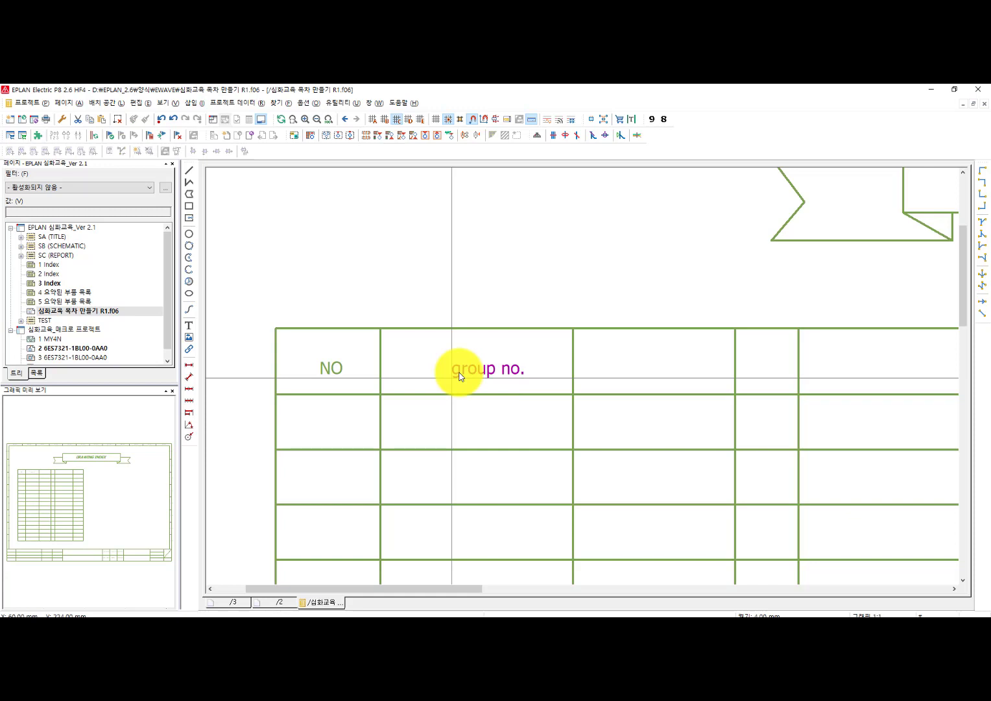
key(Caps_Lock)
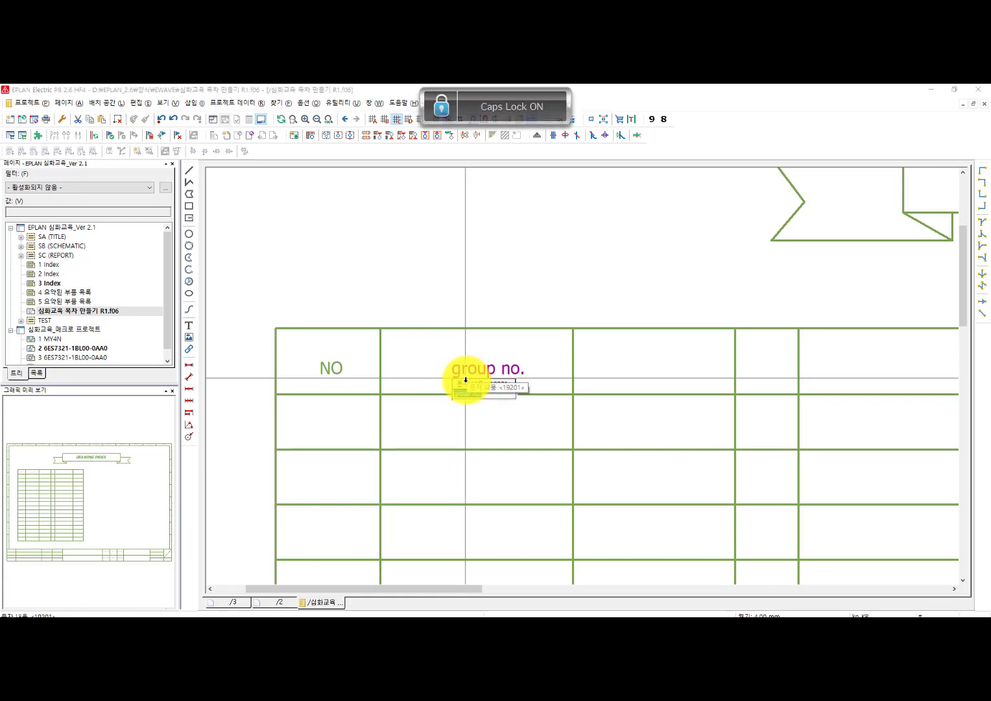
text(GROU)
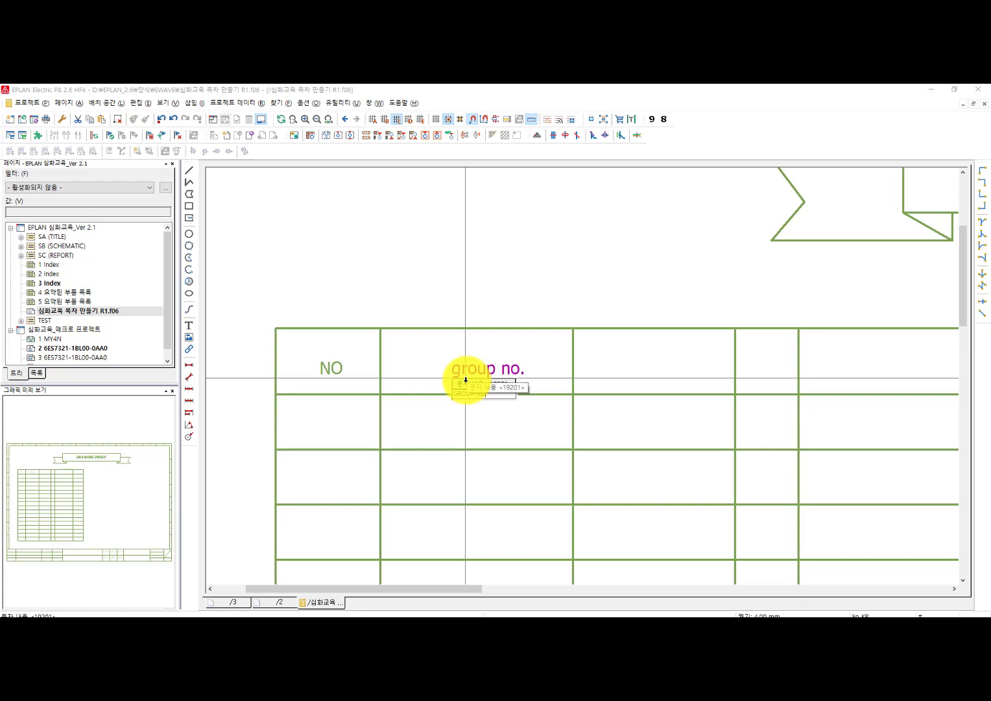
text(P NO.)
key(Return)
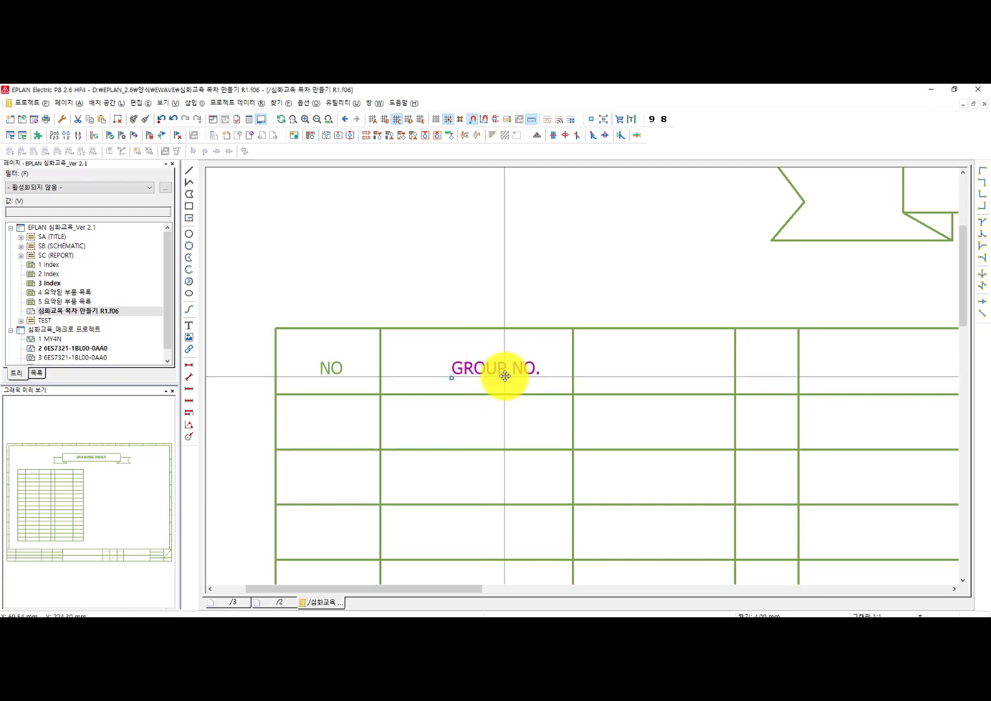
Step: Copy the GROUP NO. text into the third and fourth header cells, changing the copies to DRAWING NO. and REV
click(505, 375)
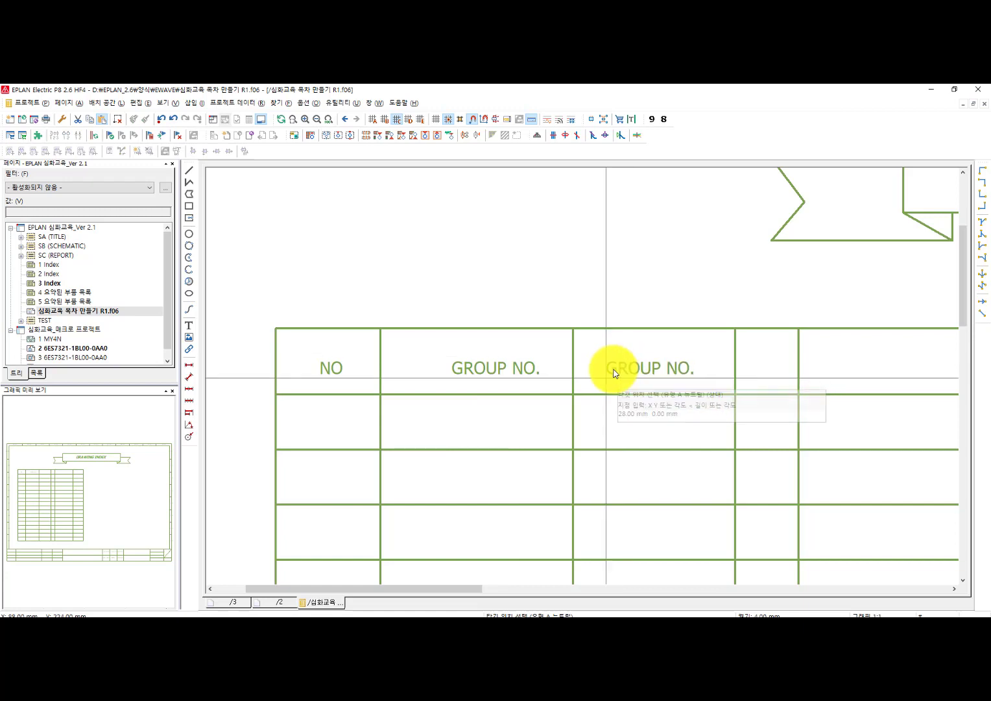
click(643, 369)
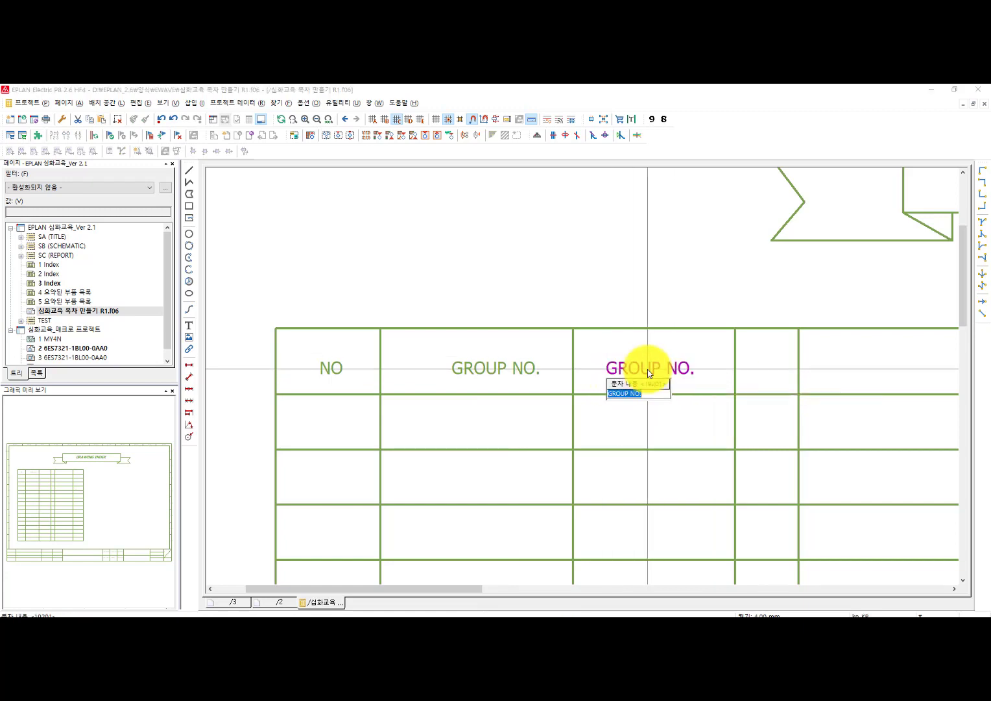
text(DRAWING NO.)
key(Return)
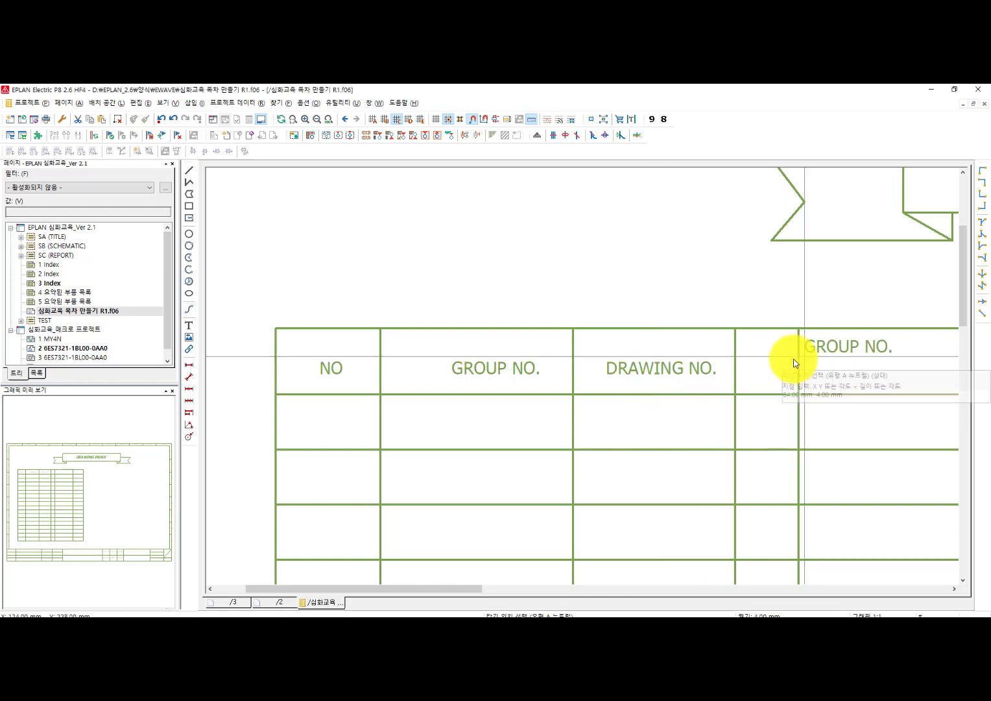
click(771, 368)
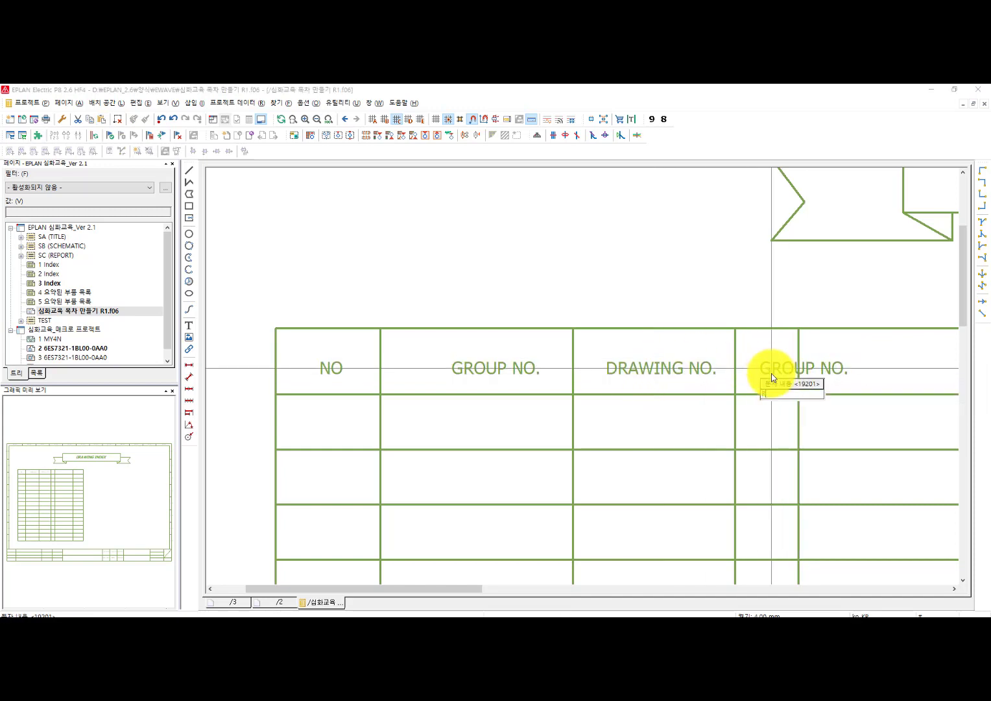
text(REV.)
key(Return)
Step: Copy the GROUP NO. text into the fifth and sixth header cells, changing the copies to DRAWING TITLE and REMARK
middle_drag(757, 384, 452, 382)
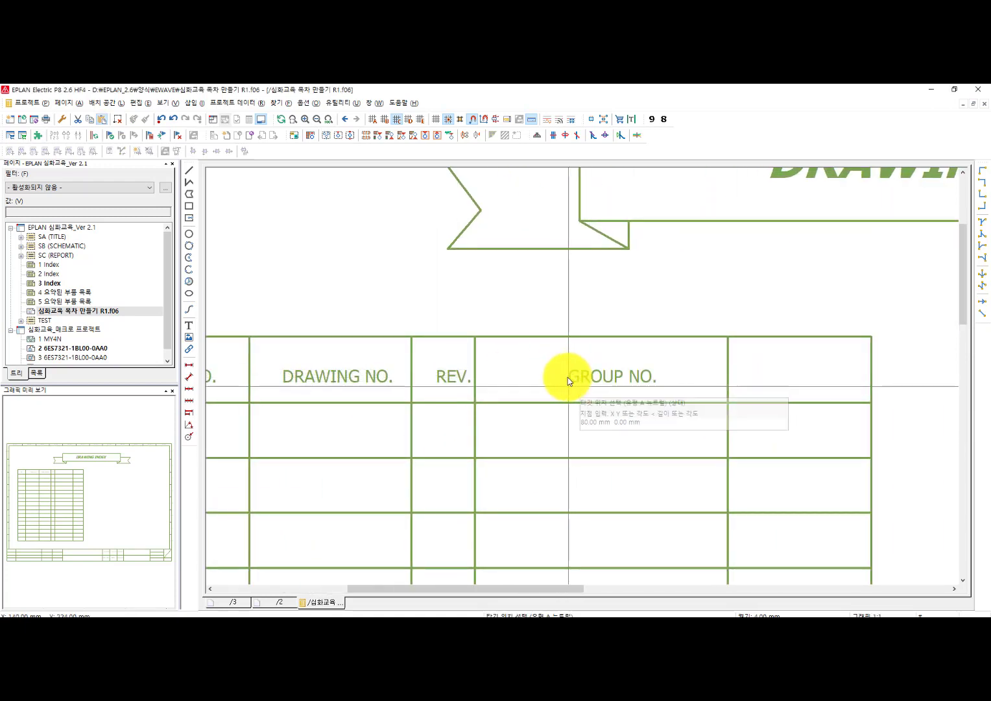
click(574, 388)
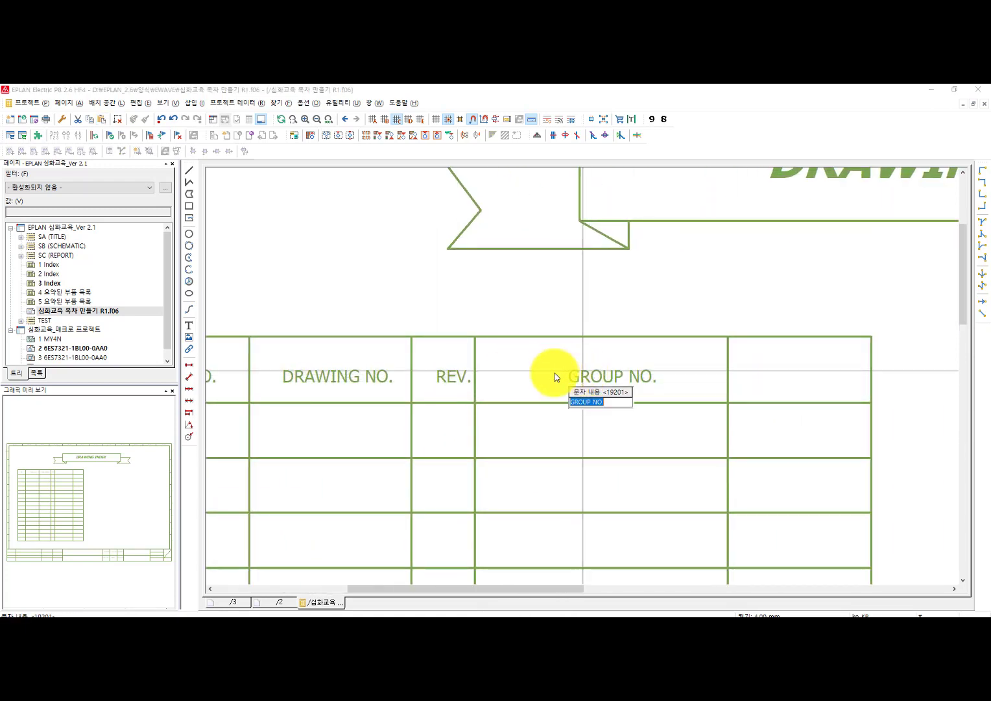
text(DRAWING TITLE)
key(Return)
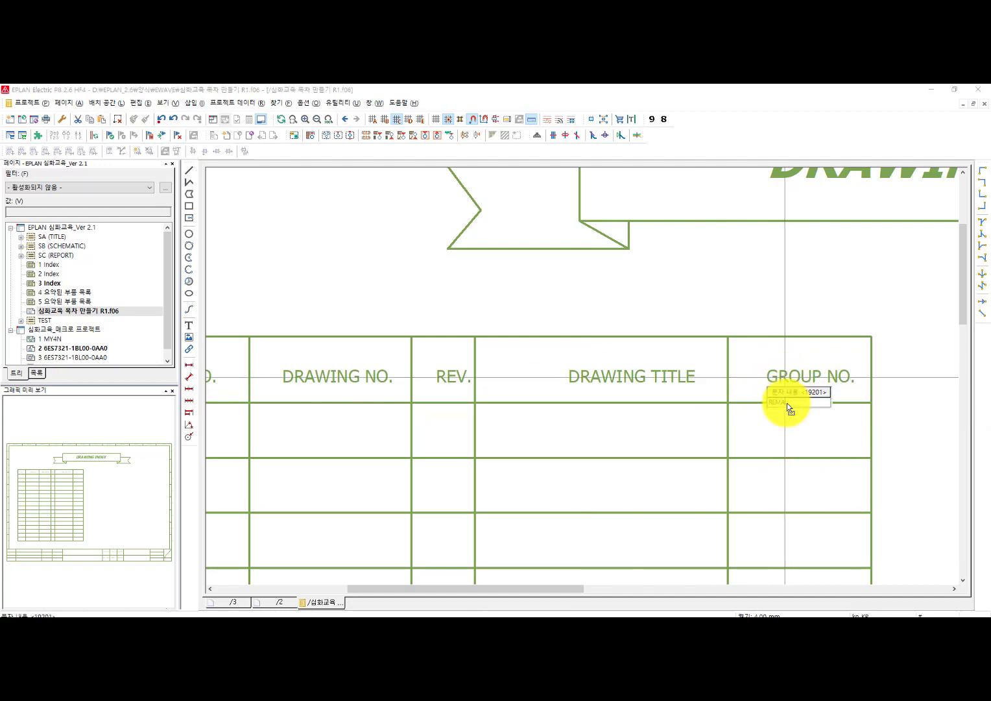
key(Return)
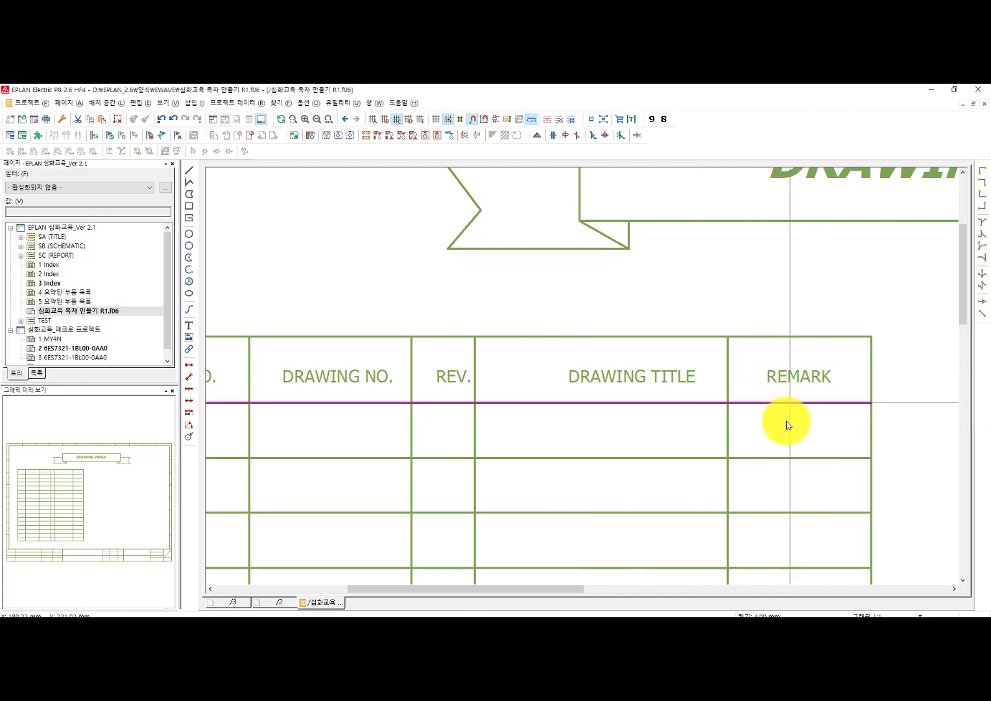
Step: Shift the DRAWING TITLE caption left to centre it in its header cell
scroll(803, 453, down, 1)
scroll(742, 450, down, 1)
mouse_move(660, 401)
mouse_down()
mouse_move(641, 401)
mouse_move(681, 390)
mouse_up()
scroll(666, 448, up, 2)
middle_drag(571, 430, 683, 438)
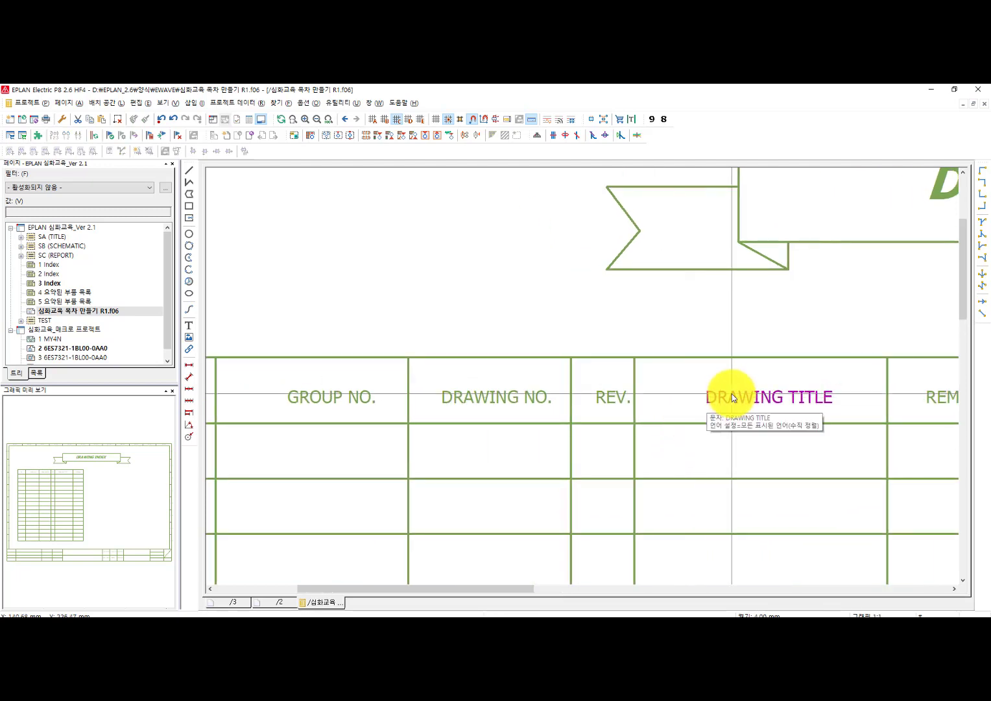
drag(731, 394, 710, 394)
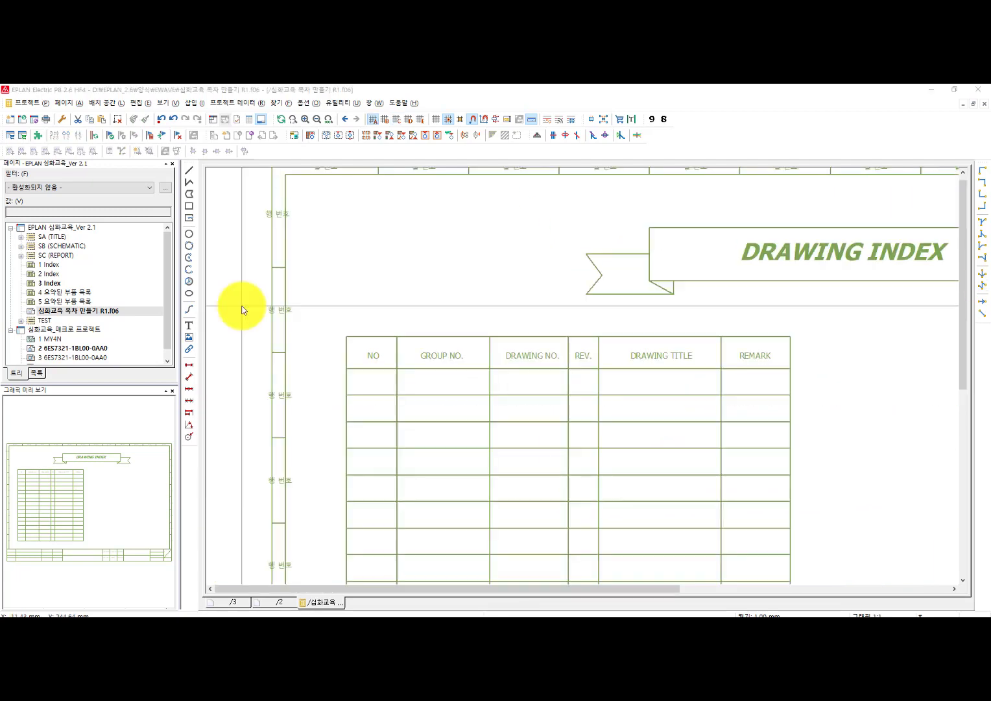
Step: Review the form's captioned table, and examine the side-by-side table layout on the 2 Index page
scroll(375, 445, down, 3)
middle_drag(375, 444, 360, 255)
scroll(413, 329, down, 1)
middle_drag(413, 329, 421, 346)
scroll(400, 283, down, 1)
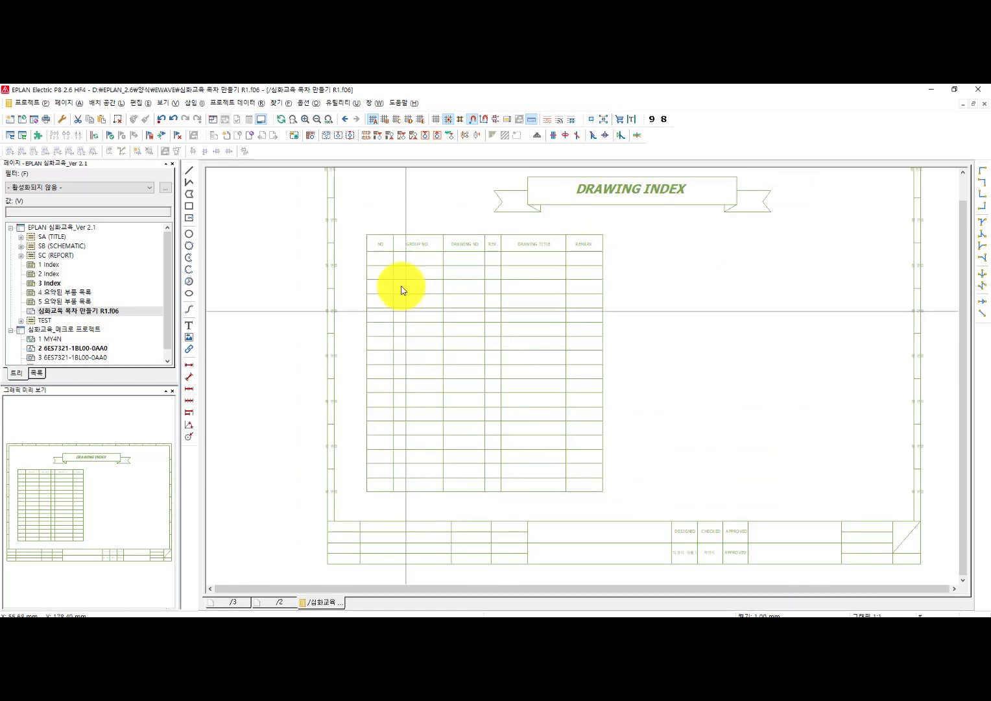
scroll(370, 254, up, 1)
drag(348, 239, 655, 256)
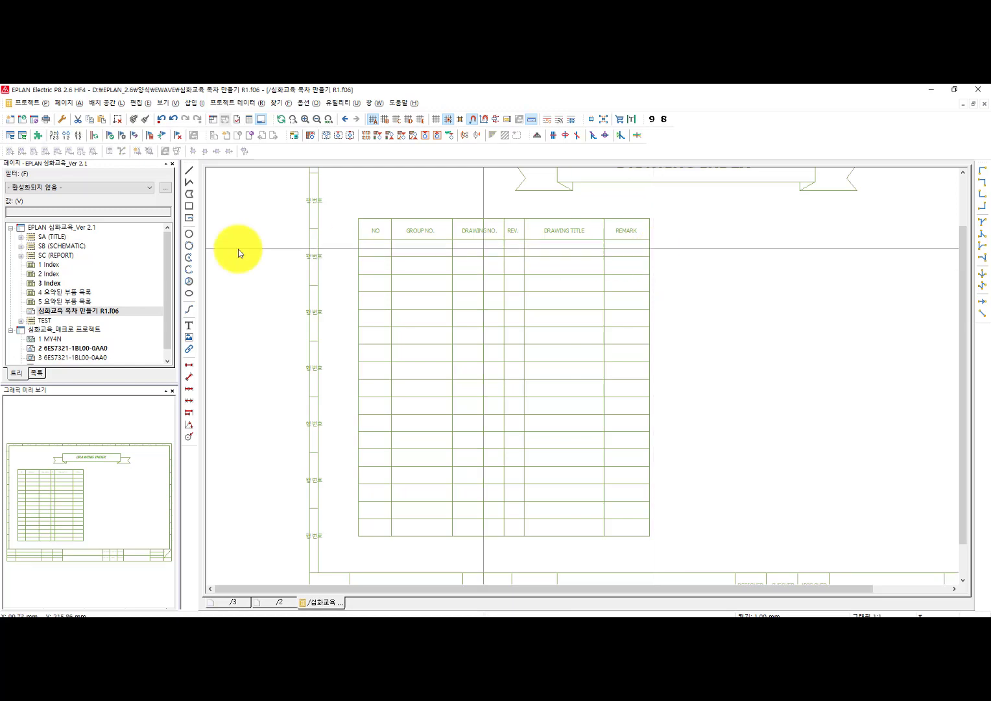
double_click(54, 276)
middle_drag(714, 410, 661, 311)
scroll(660, 311, down, 1)
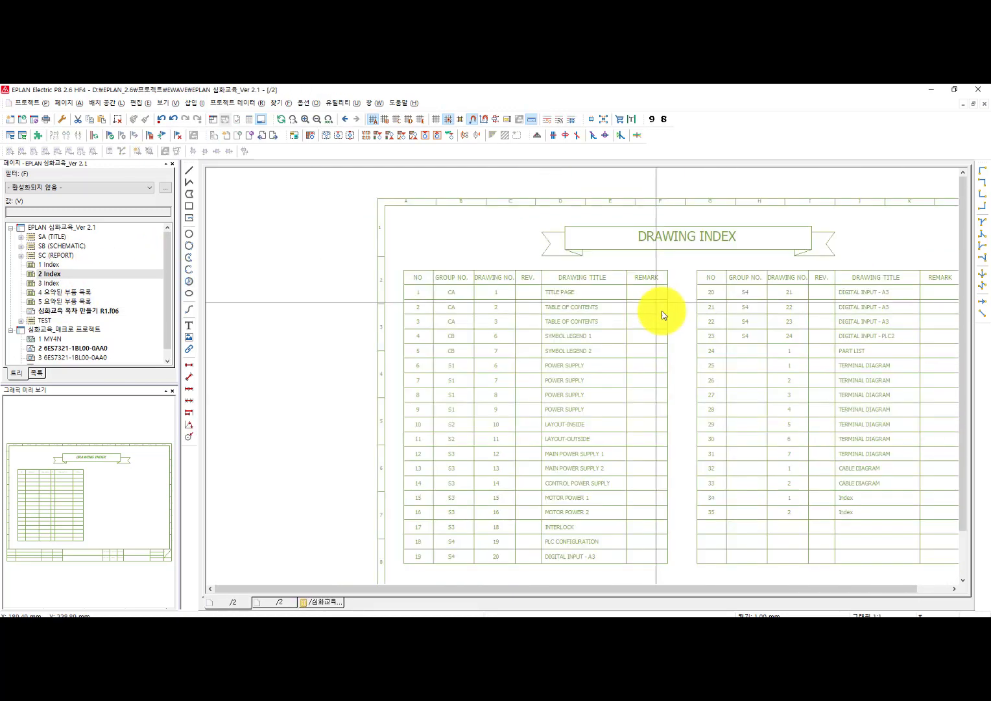
mouse_move(649, 445)
middle_down()
mouse_move(642, 460)
mouse_move(562, 431)
middle_up()
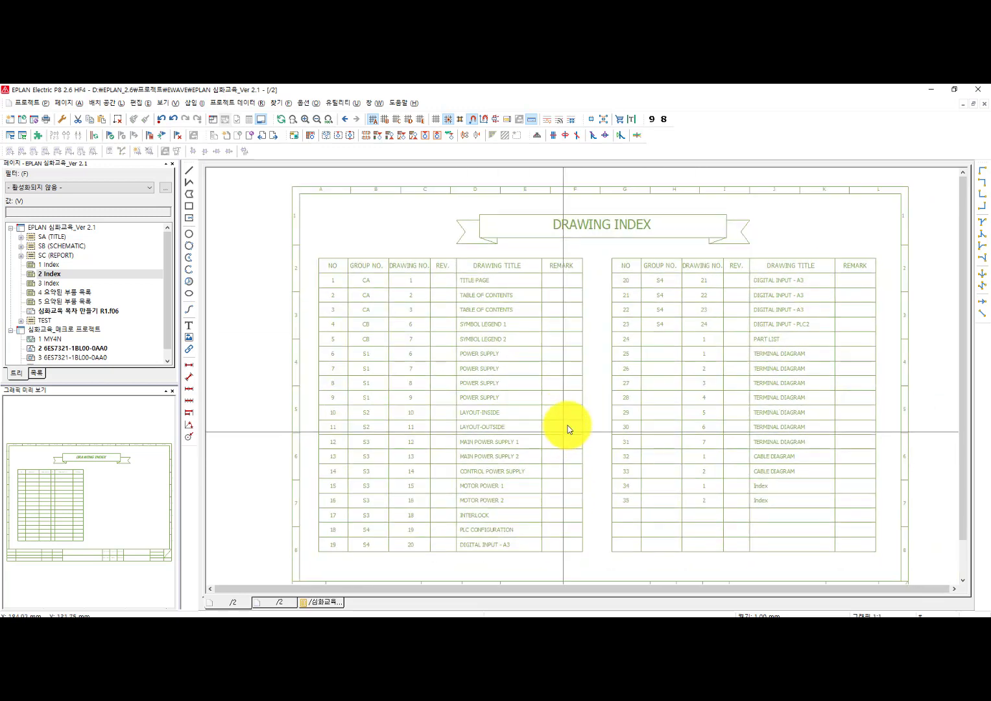
drag(606, 252, 880, 560)
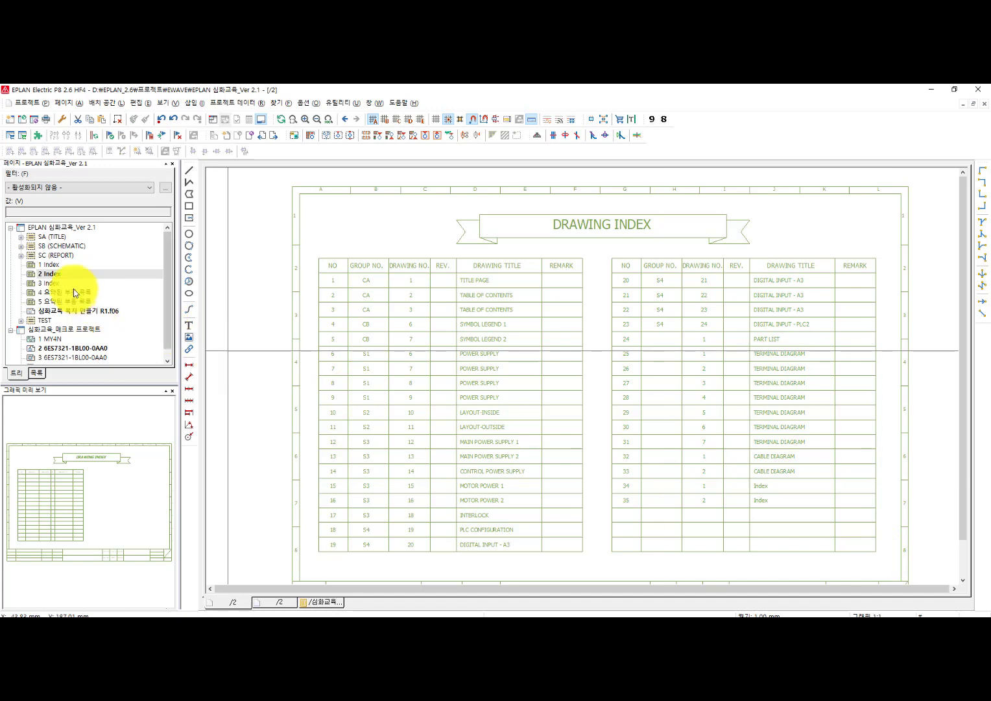
Step: Back in the form, copy the whole captioned table 199 mm to the right at the same height
double_click(73, 310)
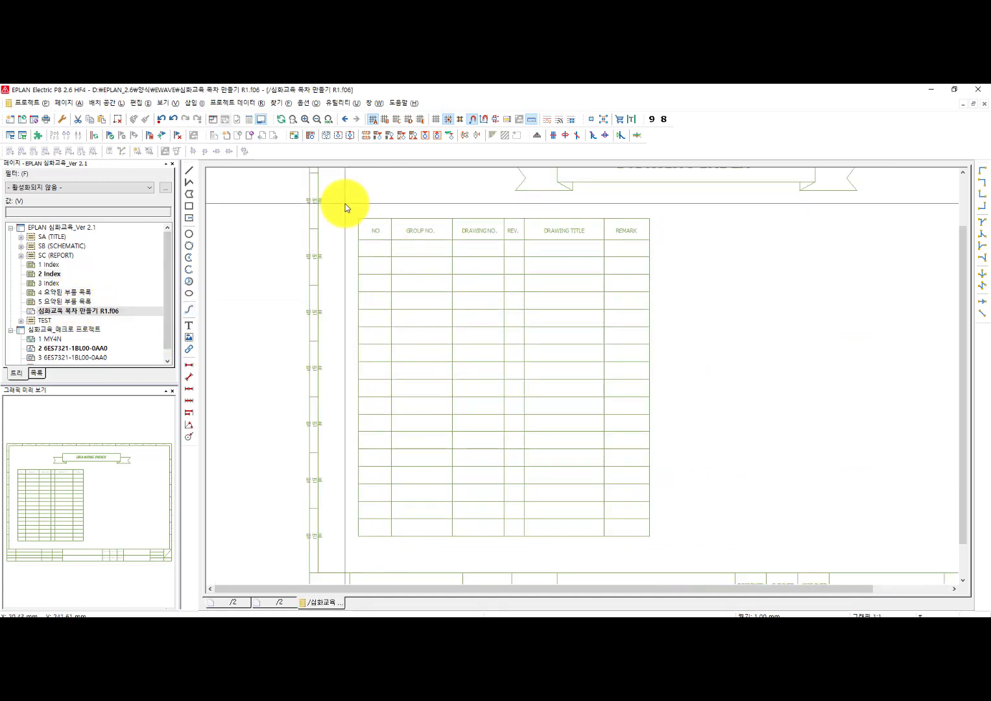
drag(346, 208, 672, 553)
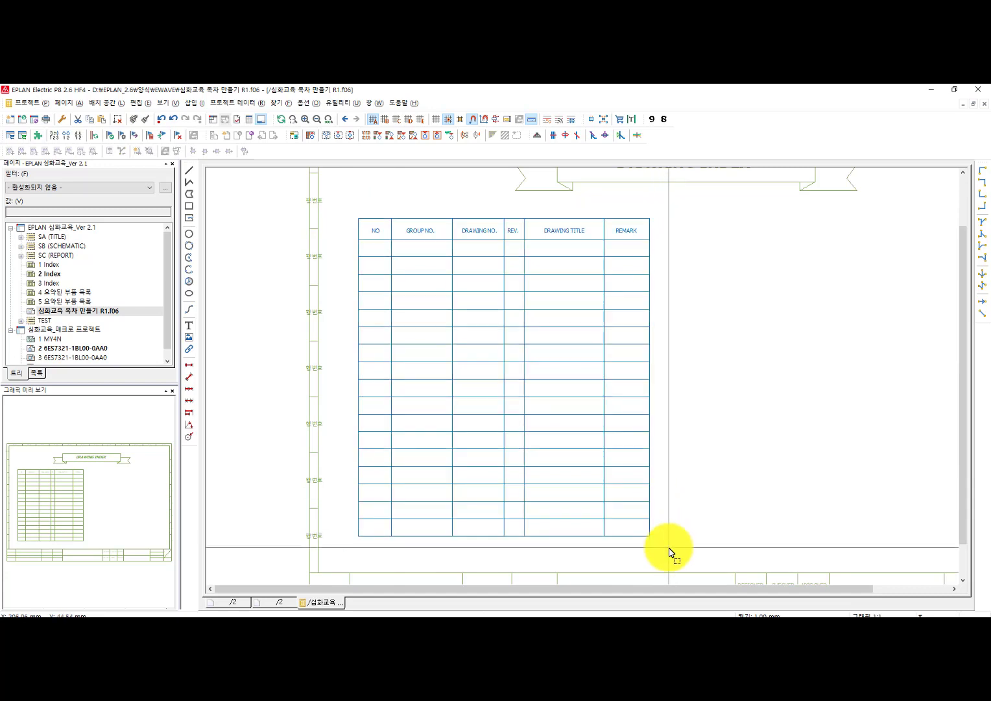
key(Escape)
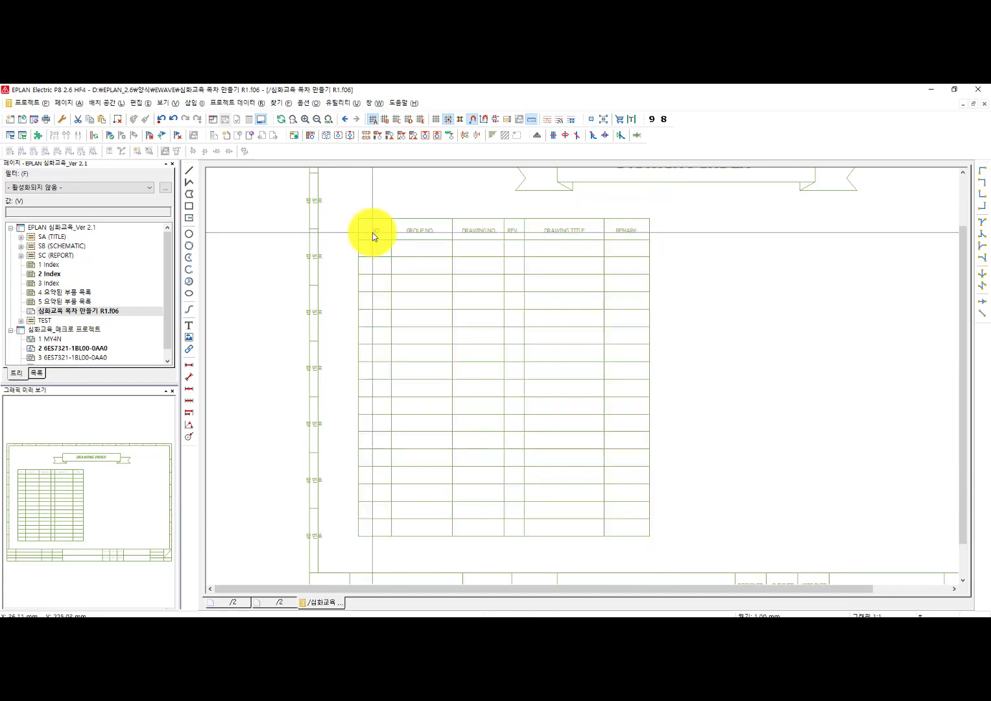
key(ctrl+v)
middle_drag(720, 248, 647, 284)
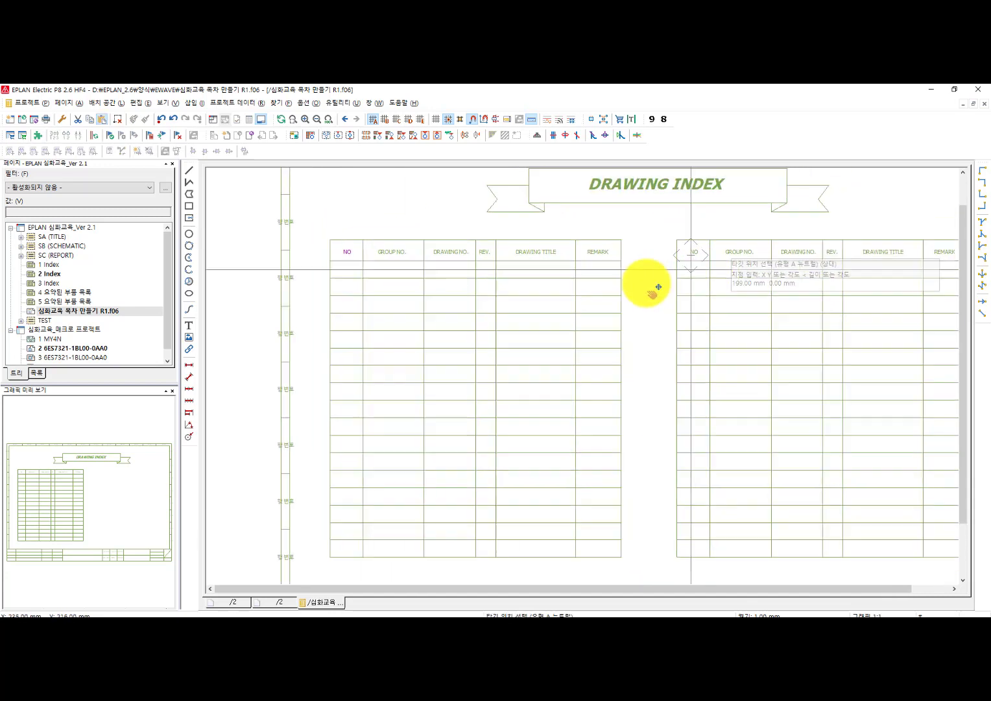
scroll(602, 297, down, 3)
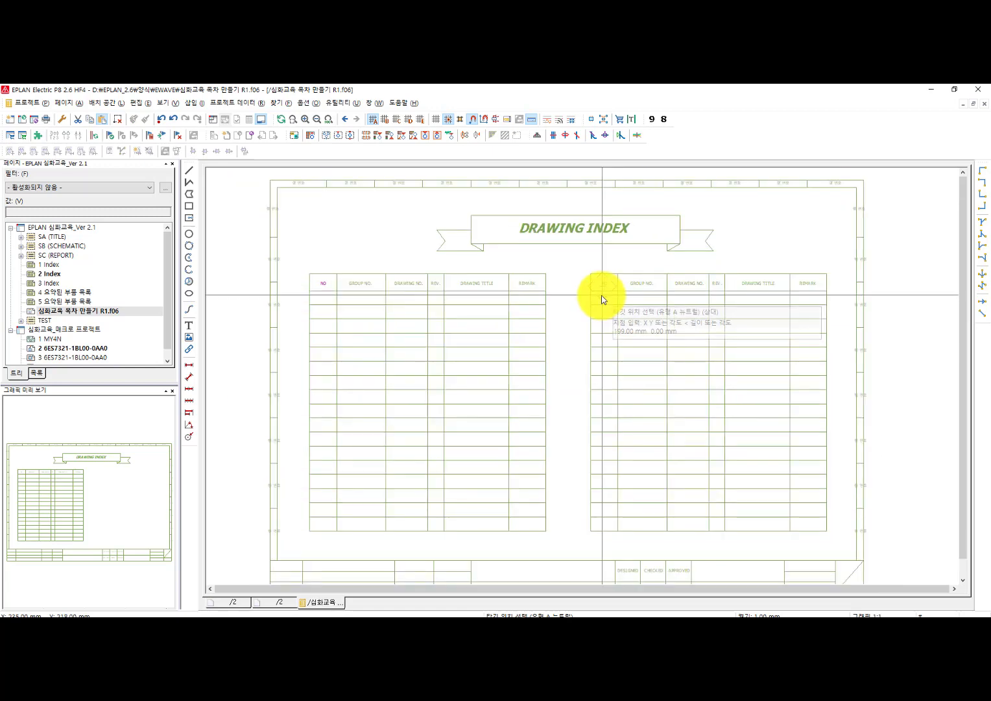
click(602, 299)
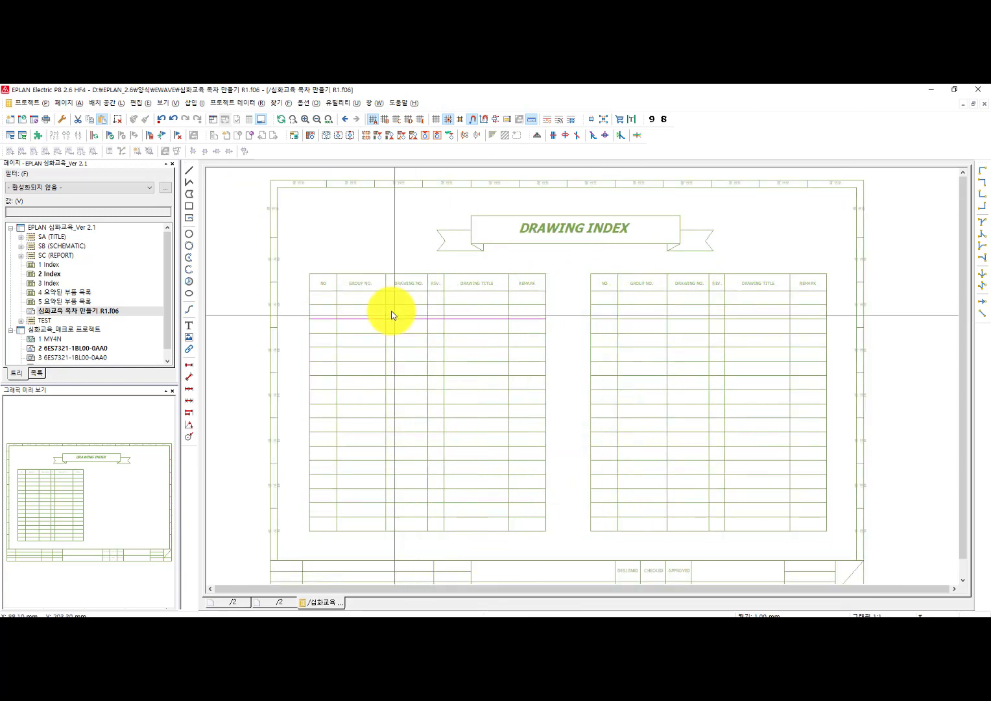
Step: Start a new placeholder text for the first table, keep the plain property option (속성), and open its property selection
middle_drag(401, 309, 372, 359)
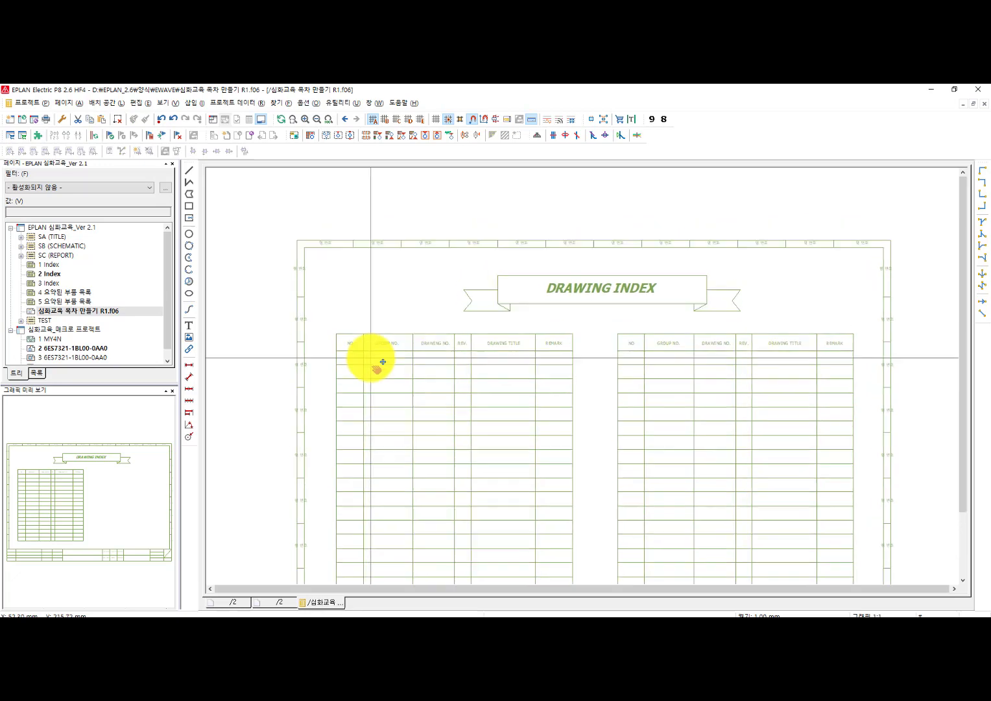
scroll(363, 370, up, 3)
scroll(365, 292, down, 1)
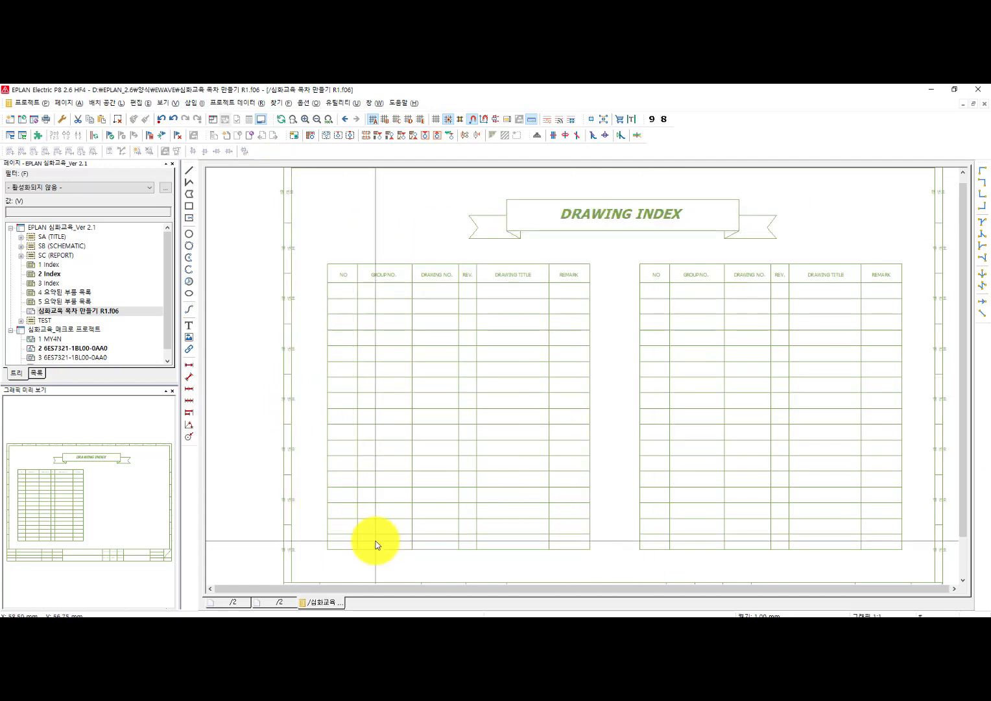
scroll(311, 236, up, 1)
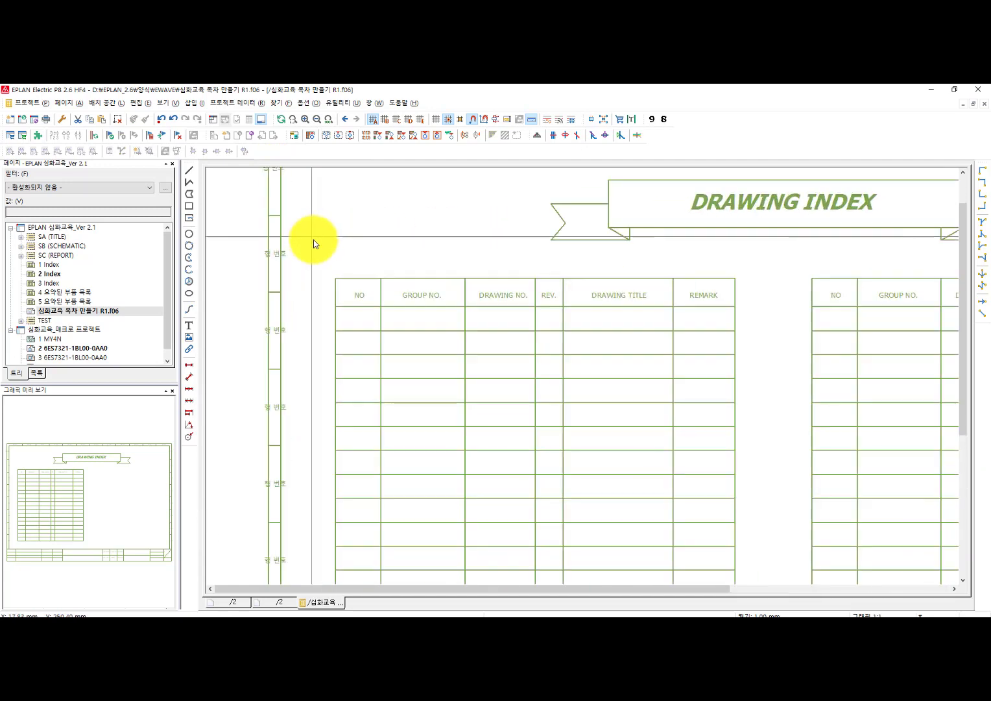
scroll(313, 239, up, 2)
middle_drag(457, 288, 414, 195)
click(191, 103)
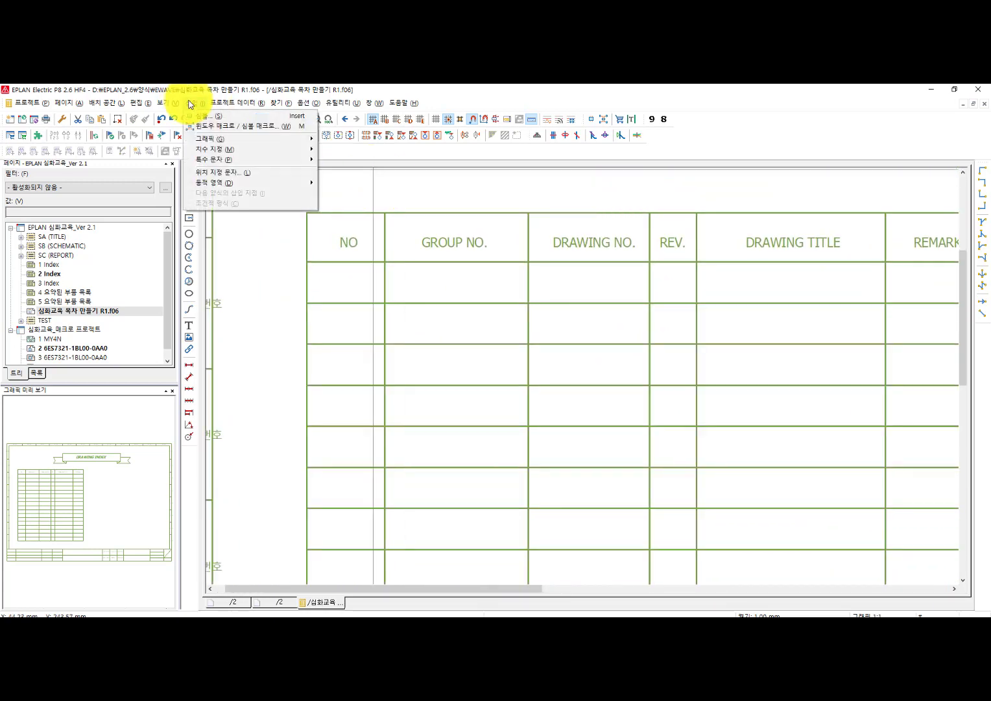
click(205, 172)
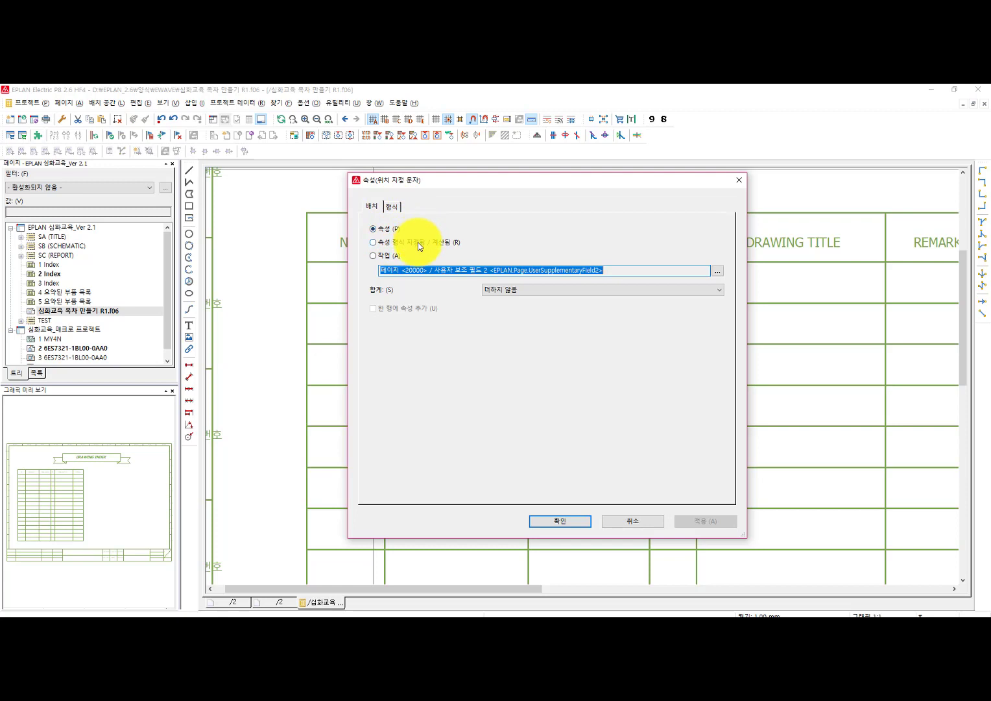
click(383, 229)
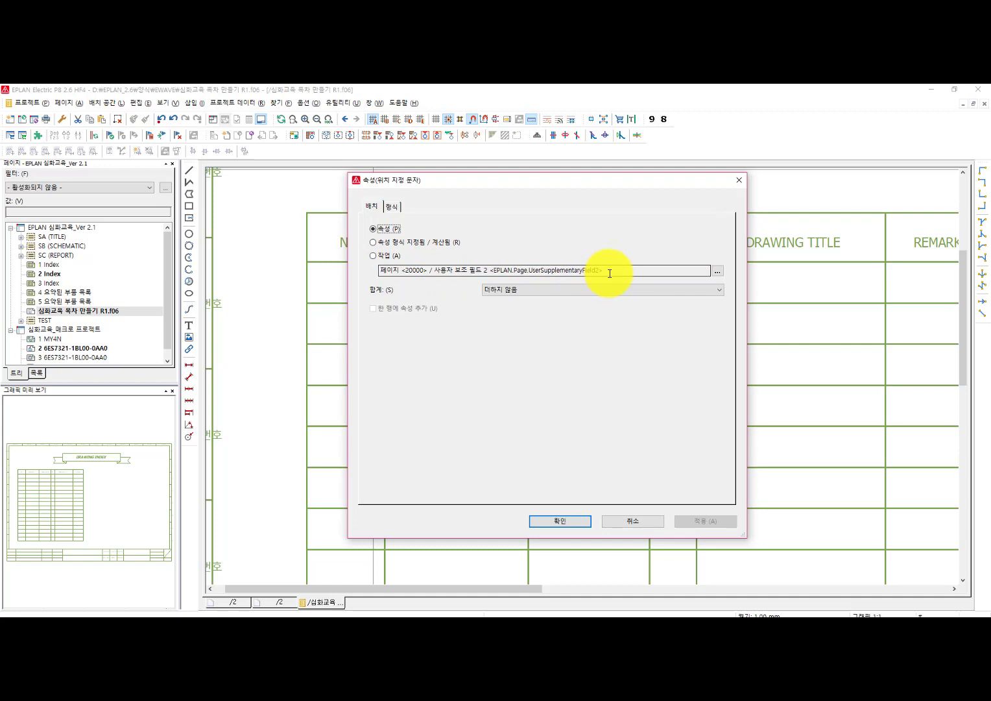
click(421, 243)
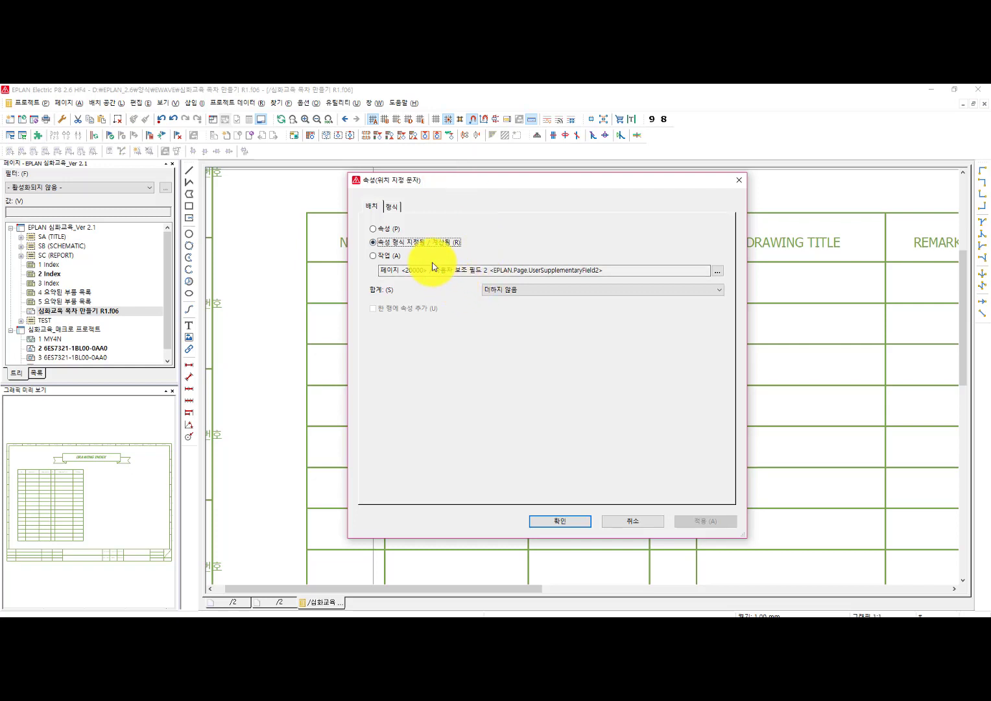
click(374, 230)
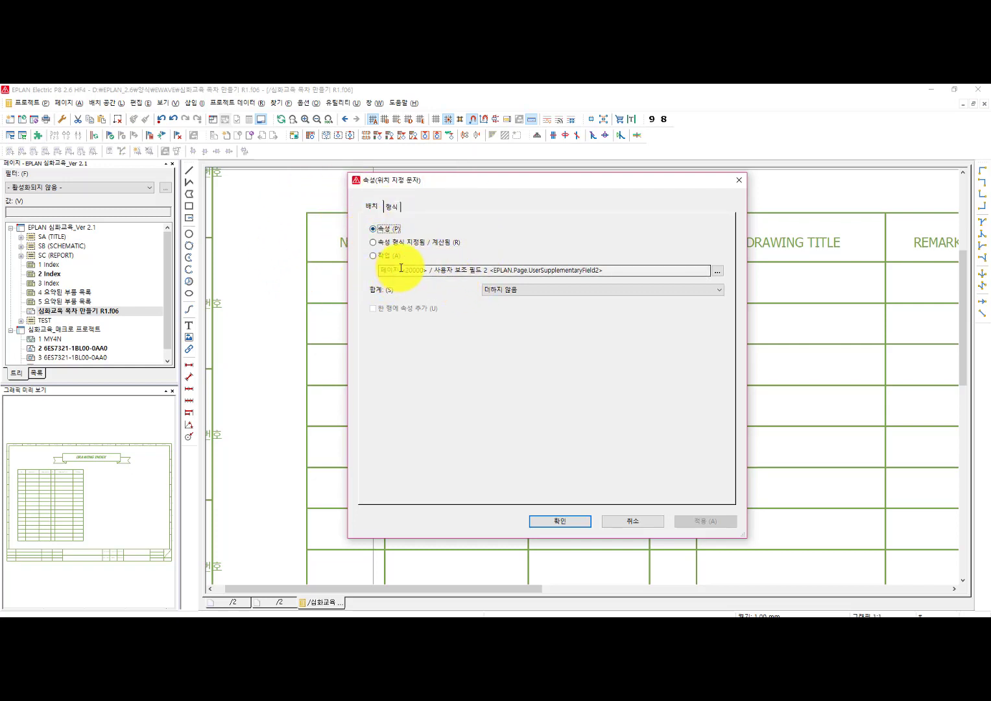
click(716, 271)
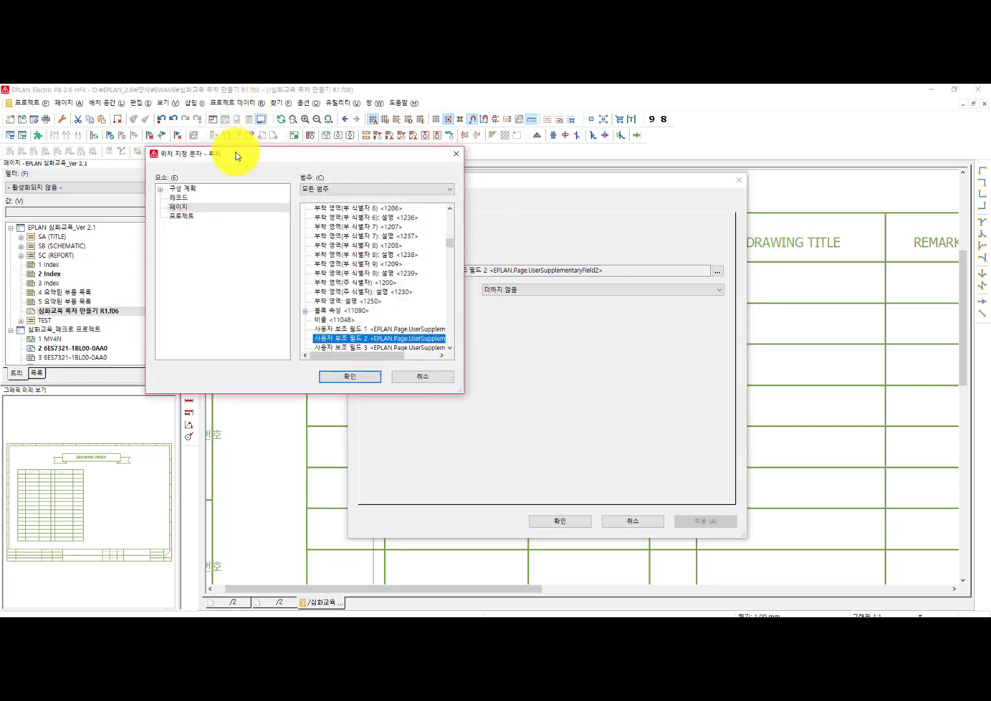
drag(235, 152, 465, 198)
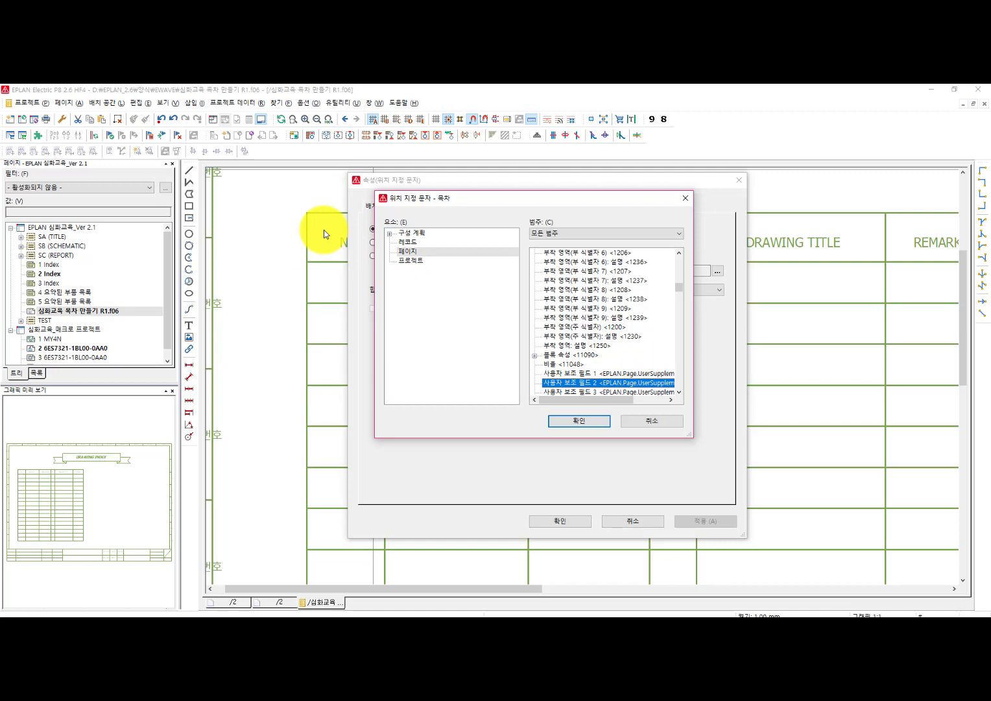
Step: Assign the record property 연속 숫자 <13063> to the placeholder text and place it in the first row of the NO column
click(413, 242)
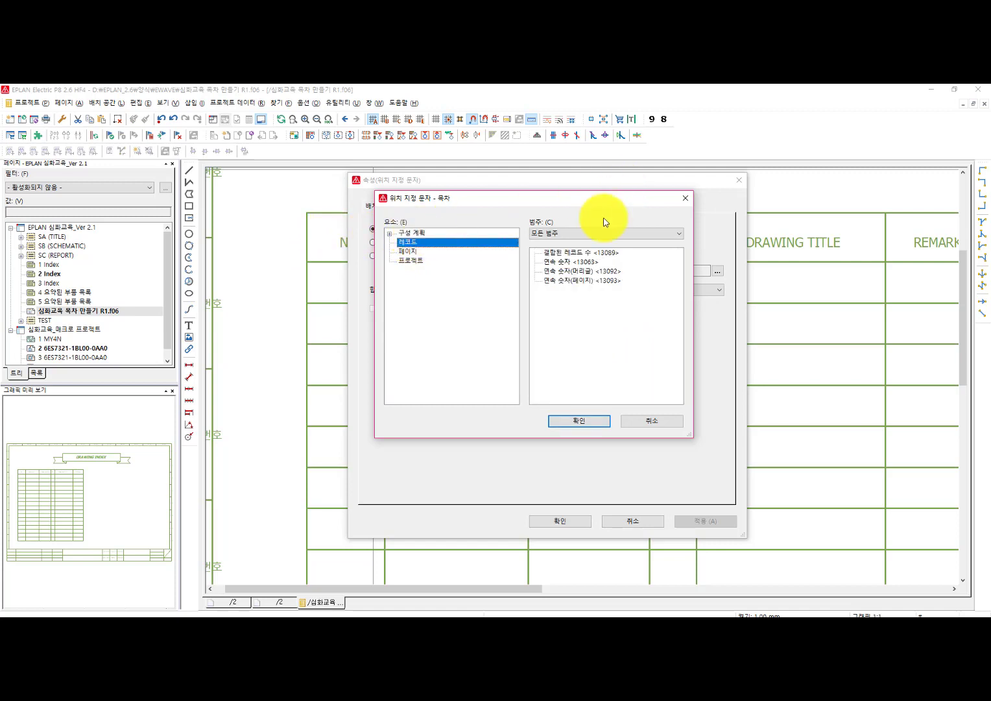
click(548, 261)
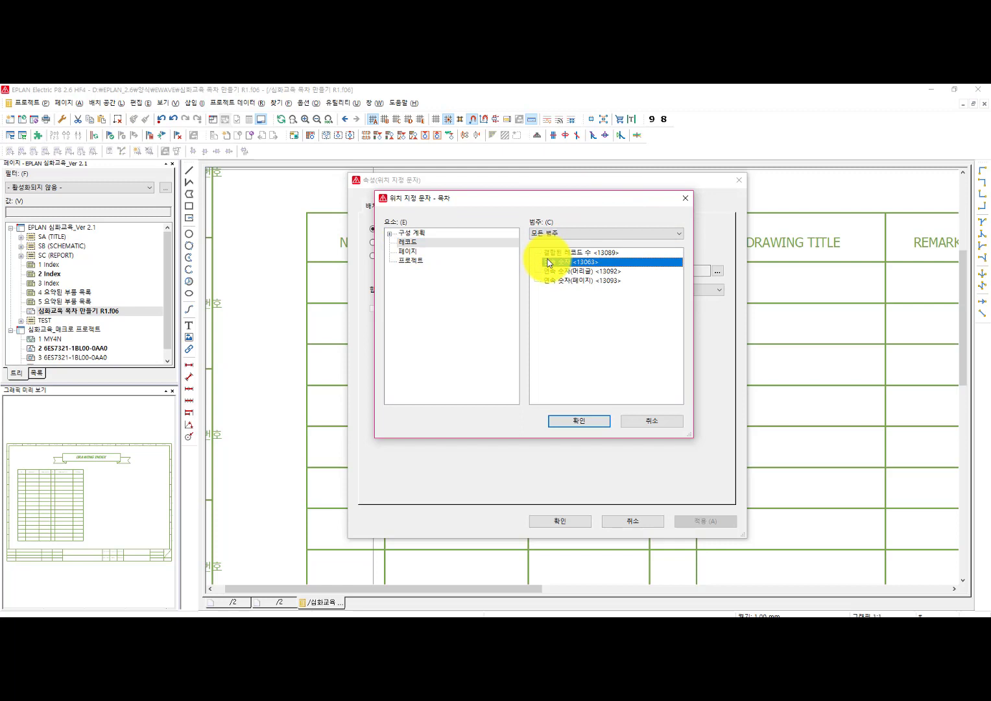
double_click(550, 261)
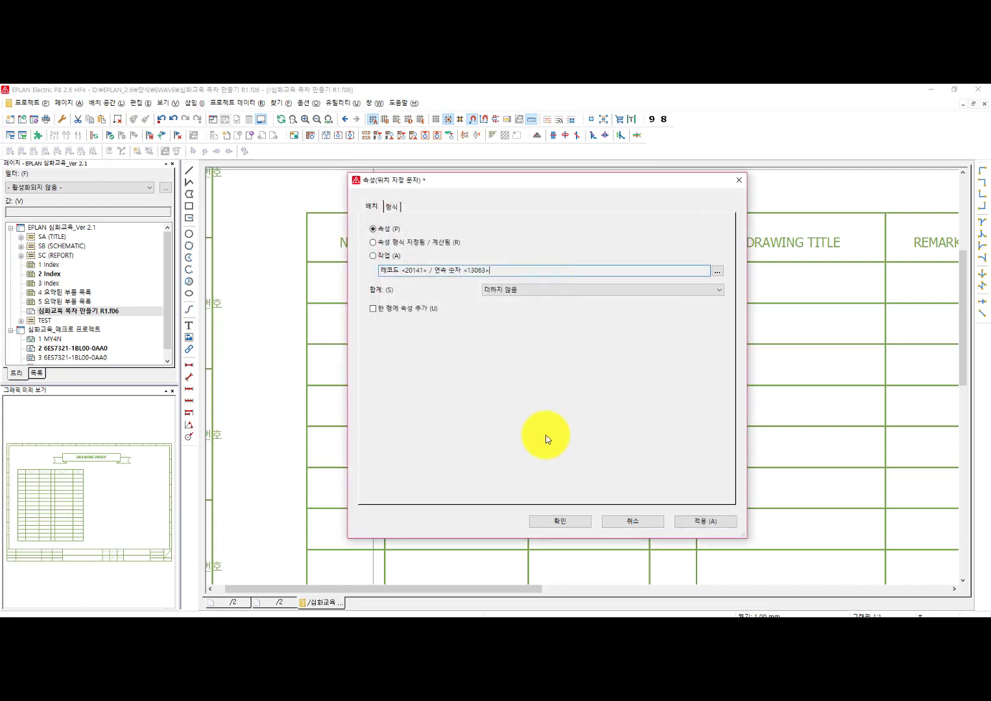
click(560, 520)
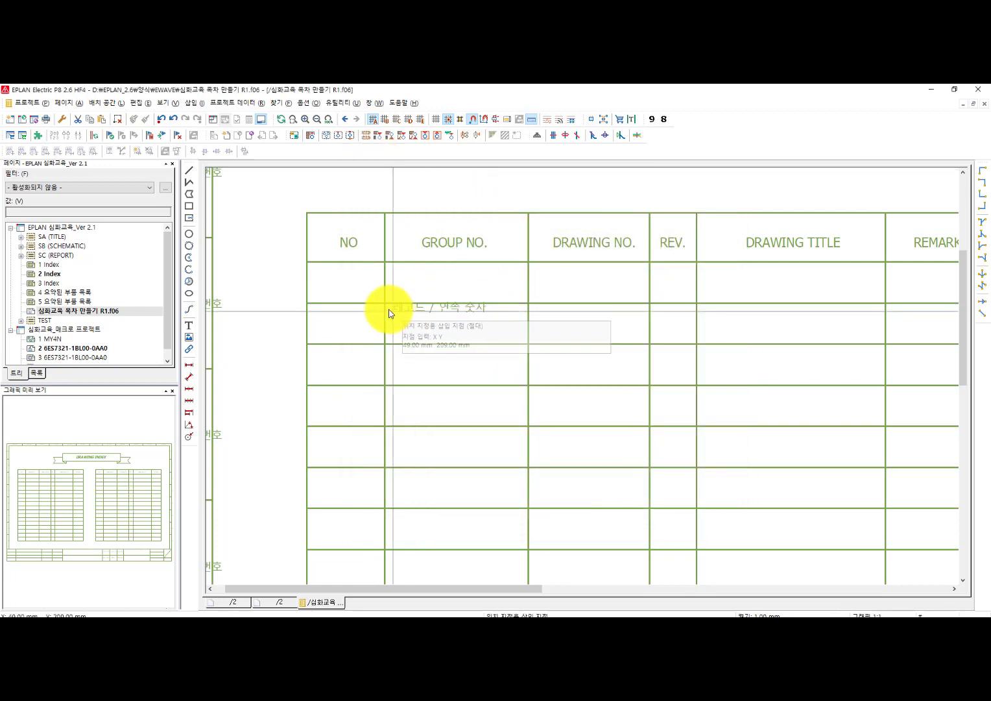
click(334, 287)
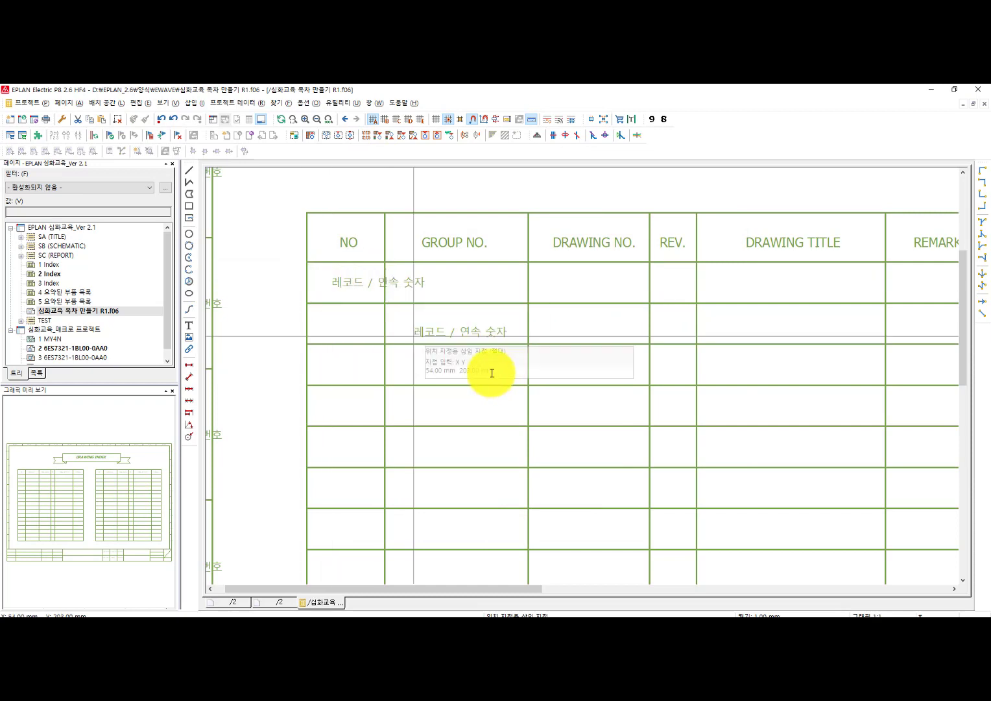
key(Escape)
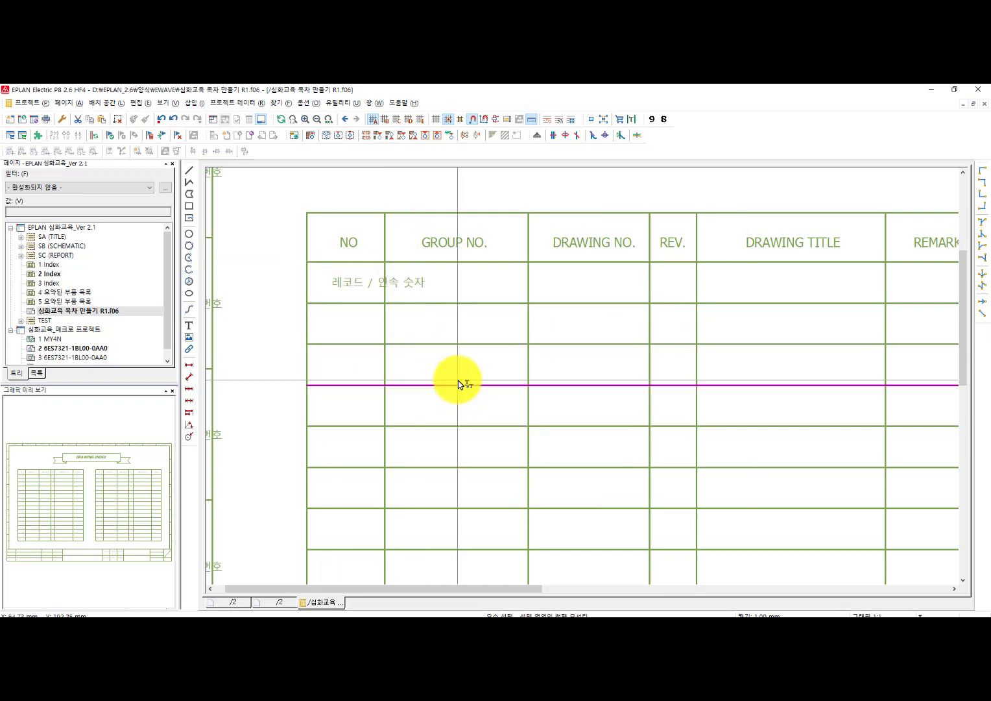
Step: Show the insertion points of the form's texts
key(i)
middle_drag(311, 296, 347, 336)
scroll(359, 339, up, 2)
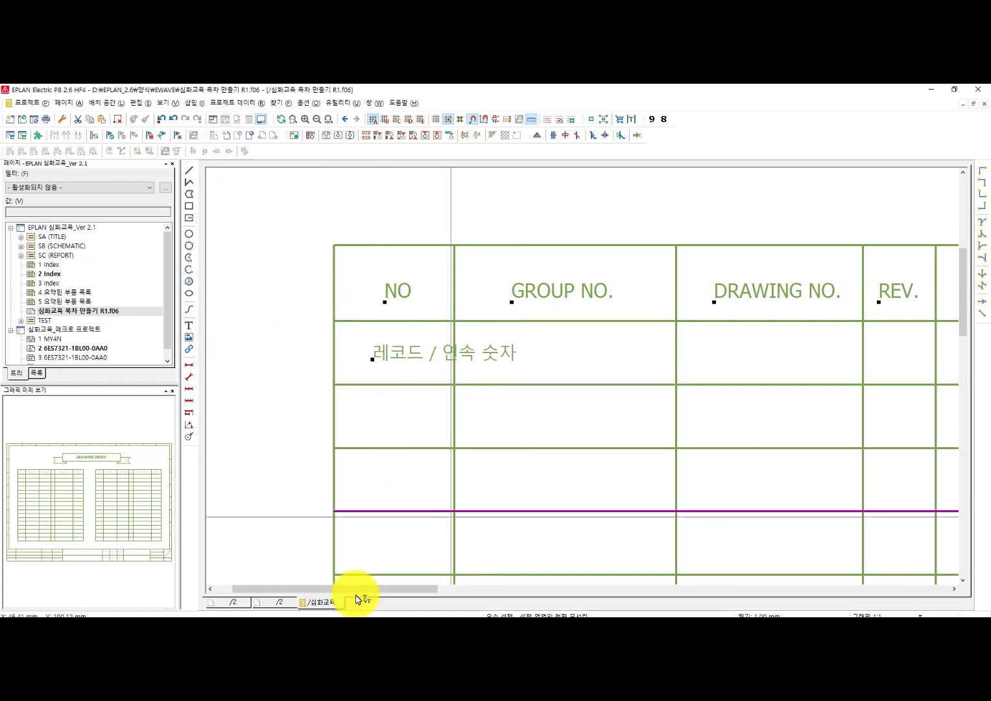
Step: Set the NO placeholder text's alignment to 가운데 중앙 and move it to the middle of the column's first empty cell
click(401, 357)
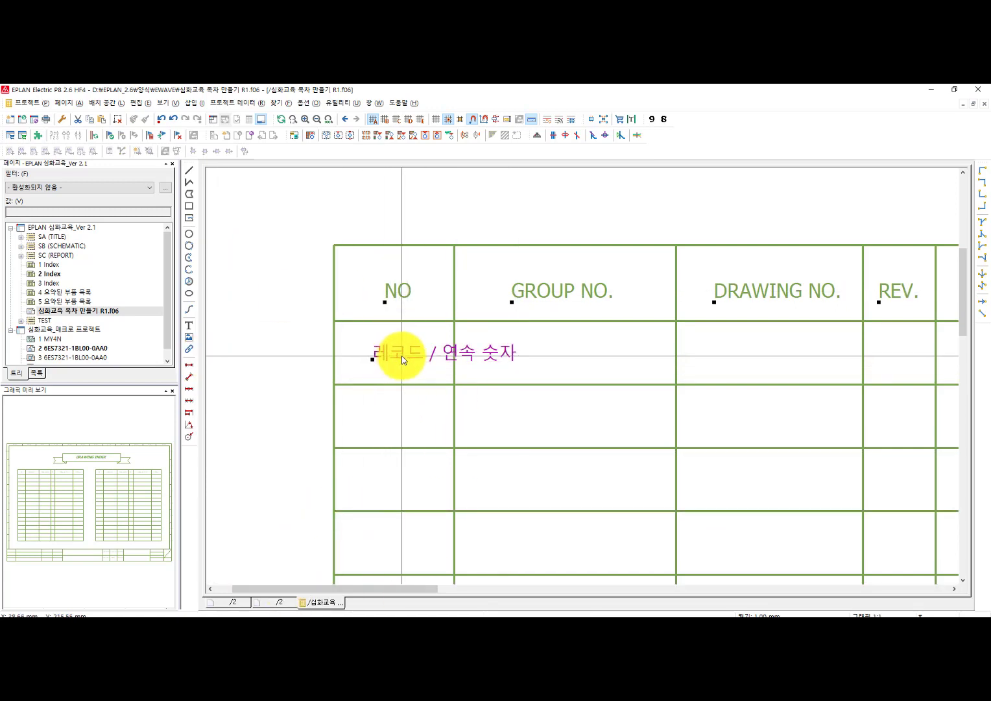
double_click(402, 356)
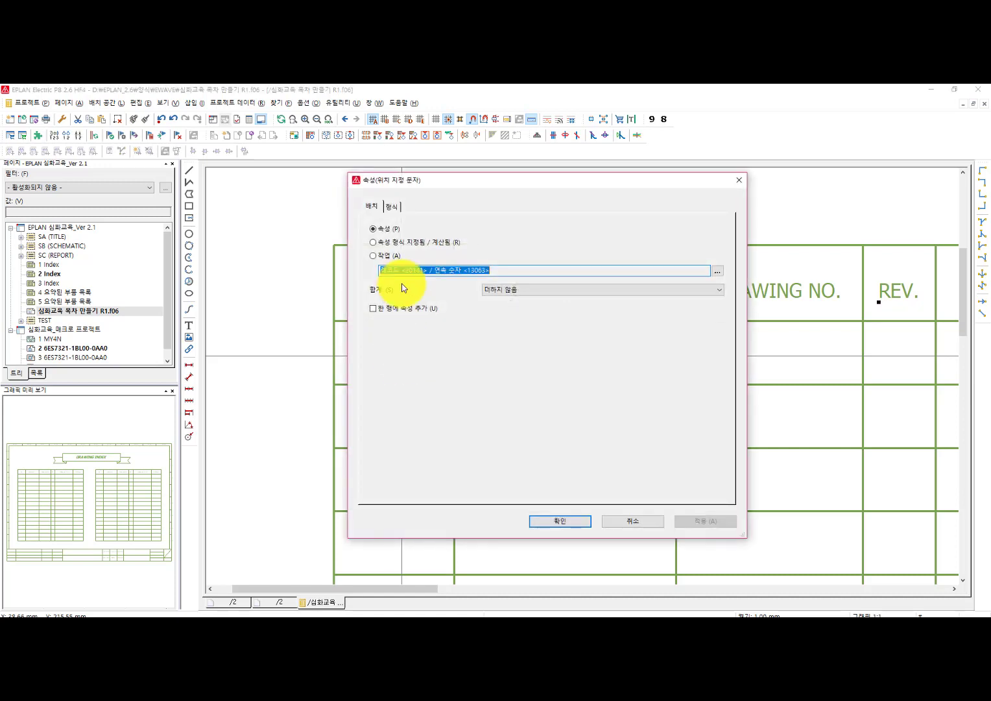
click(391, 207)
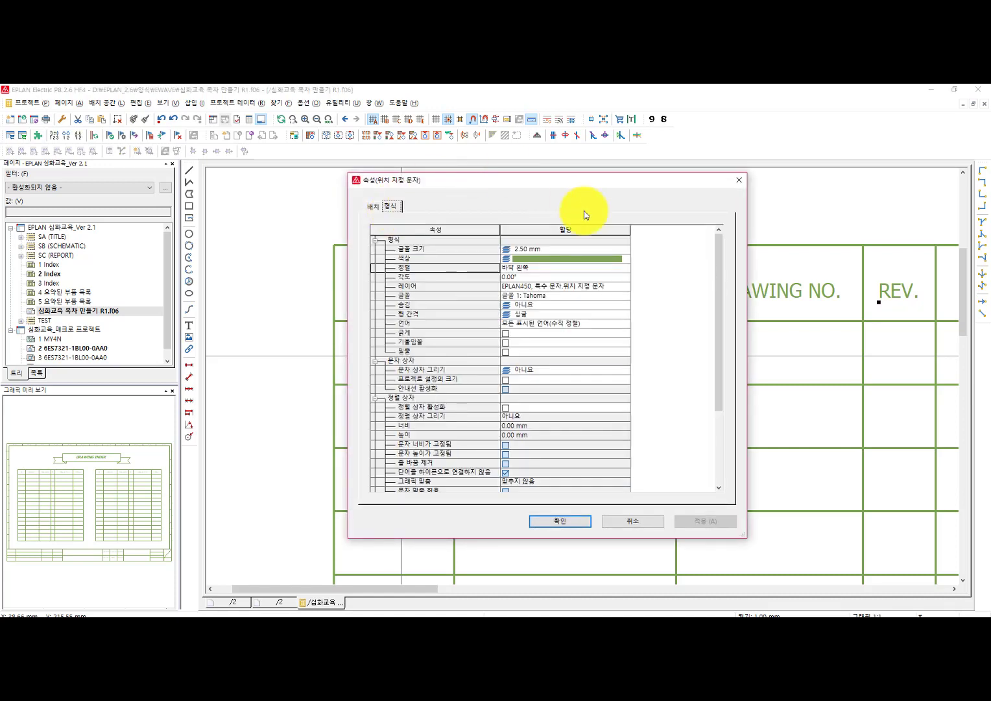
click(628, 267)
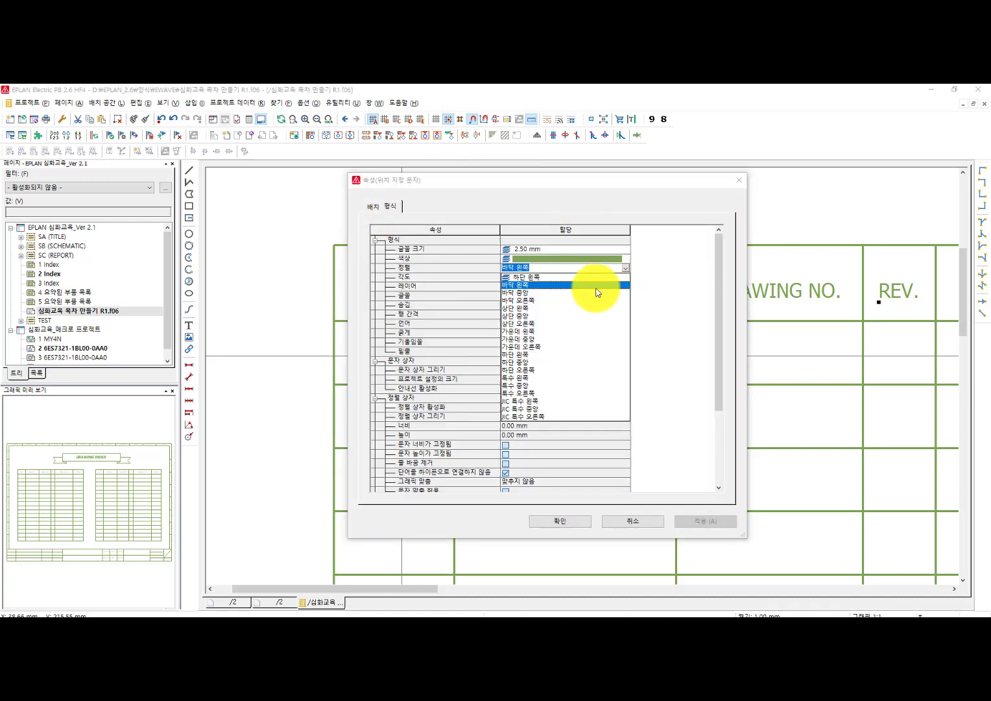
click(512, 346)
click(626, 267)
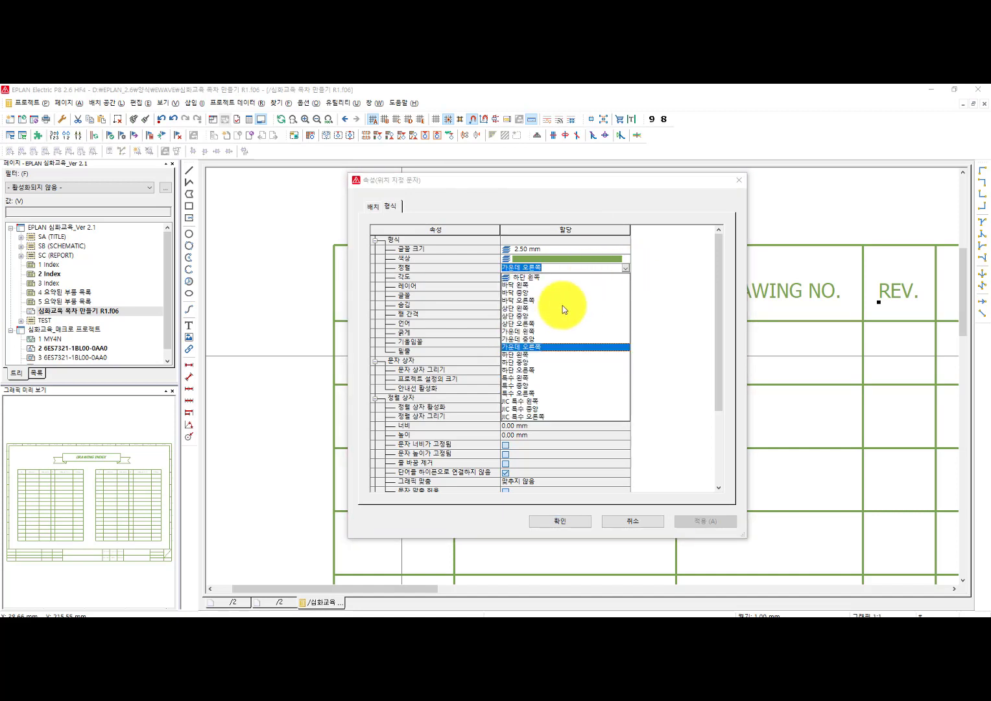
click(515, 345)
click(558, 520)
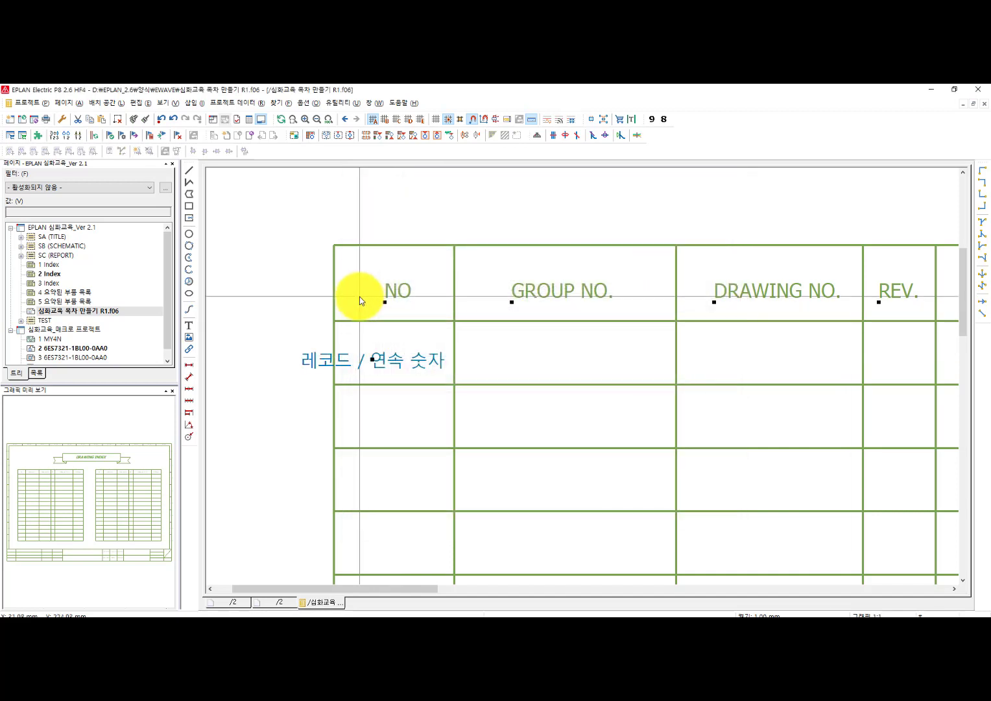
drag(380, 360, 398, 354)
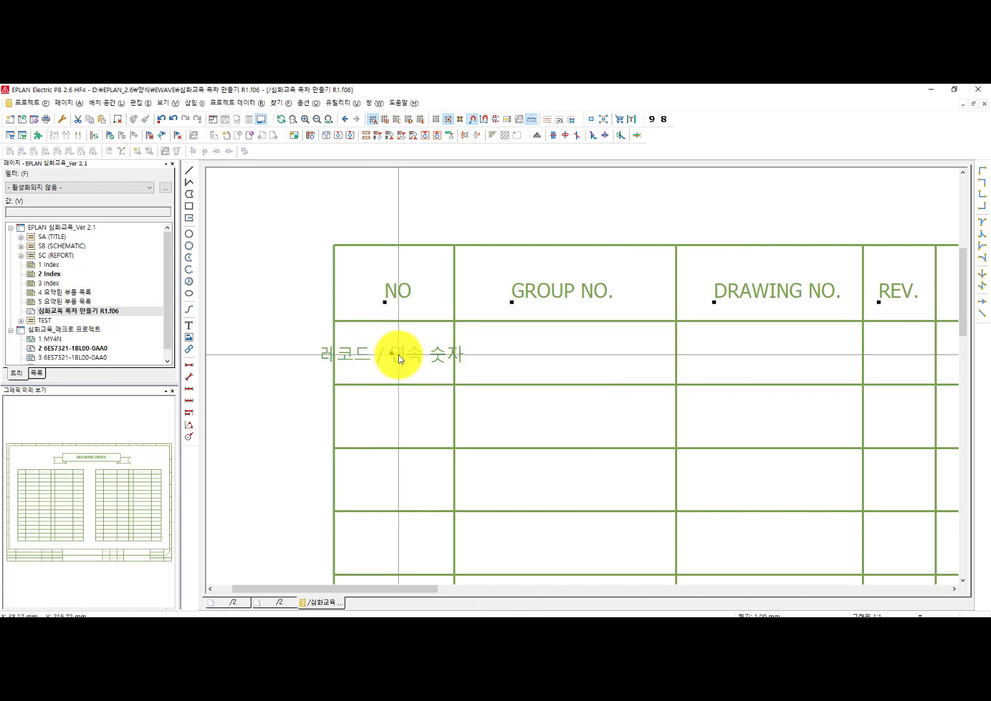
click(398, 354)
Step: Copy the NO placeholder text into the same row under GROUP NO., DRAWING NO., REV., DRAWING TITLE and REMARK
scroll(539, 347, down, 2)
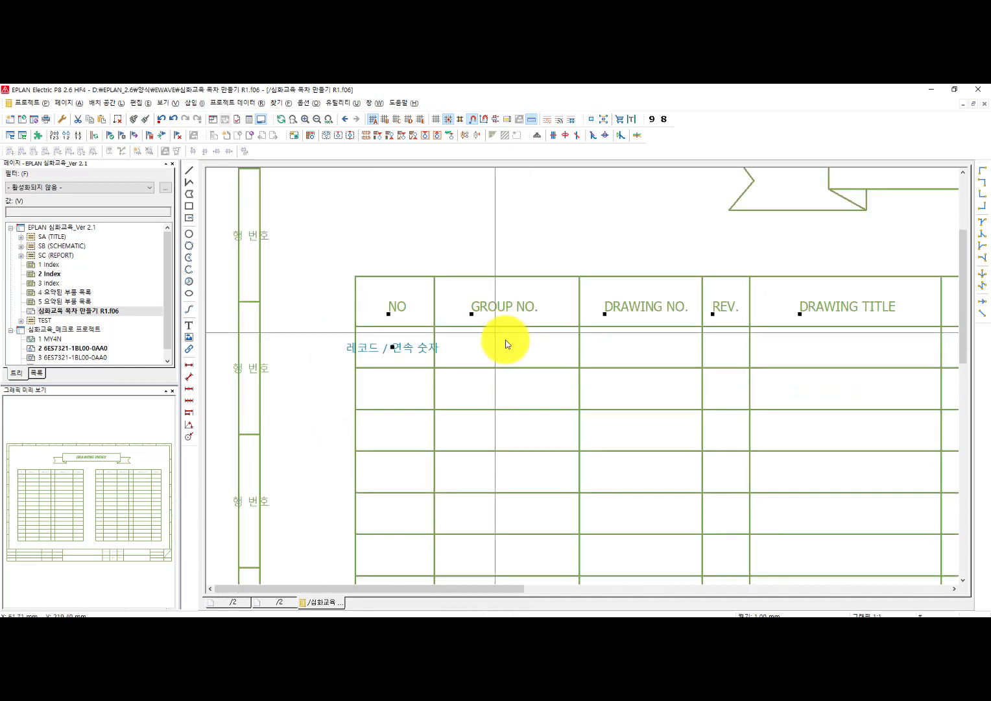
scroll(523, 363, down, 1)
scroll(490, 359, up, 2)
click(350, 349)
key(ctrl+c)
key(ctrl+v)
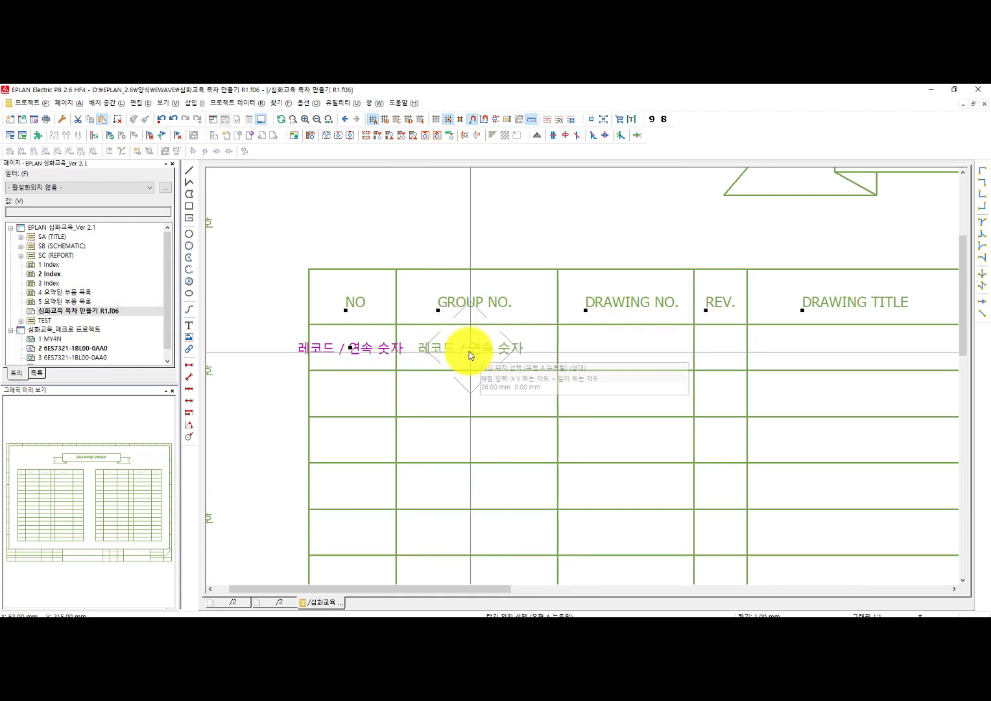
click(469, 351)
click(626, 349)
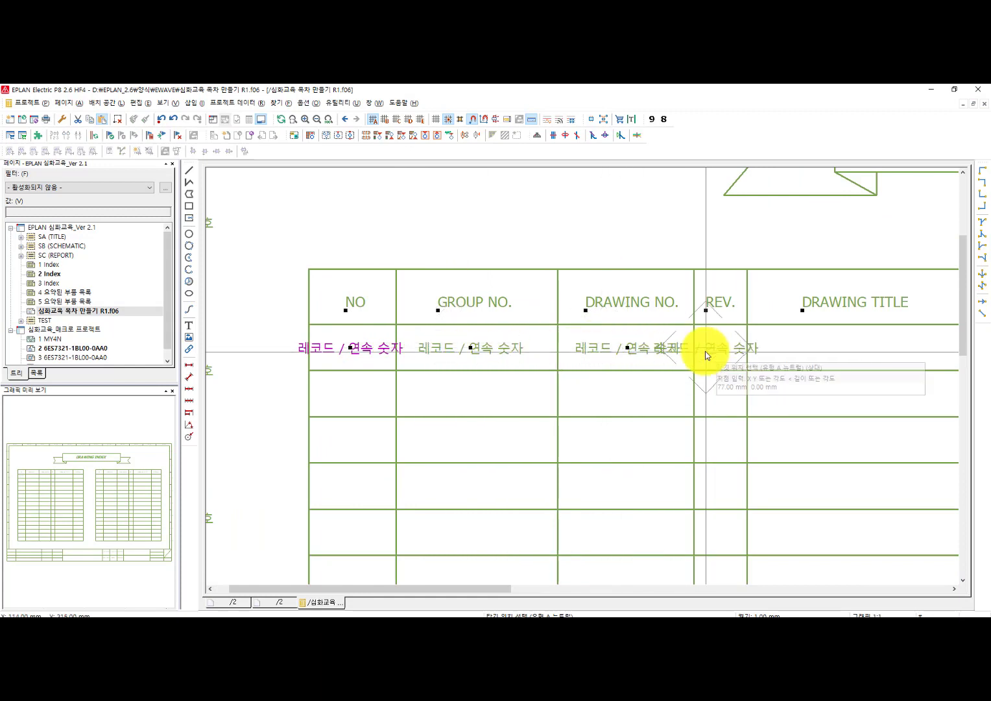
click(720, 351)
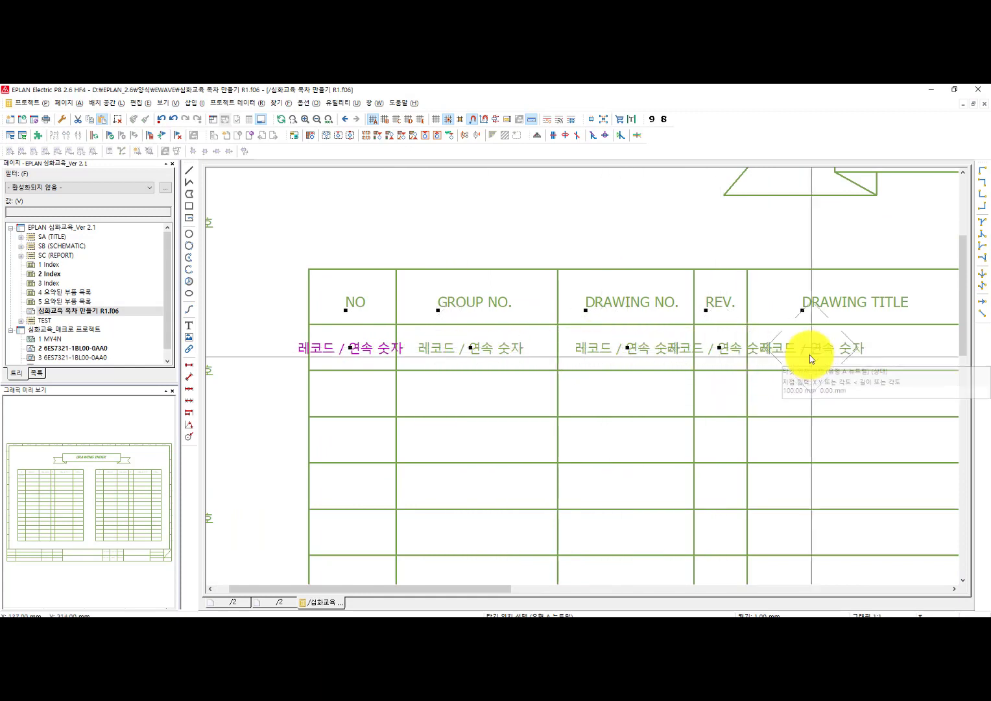
middle_drag(813, 354, 502, 380)
click(544, 373)
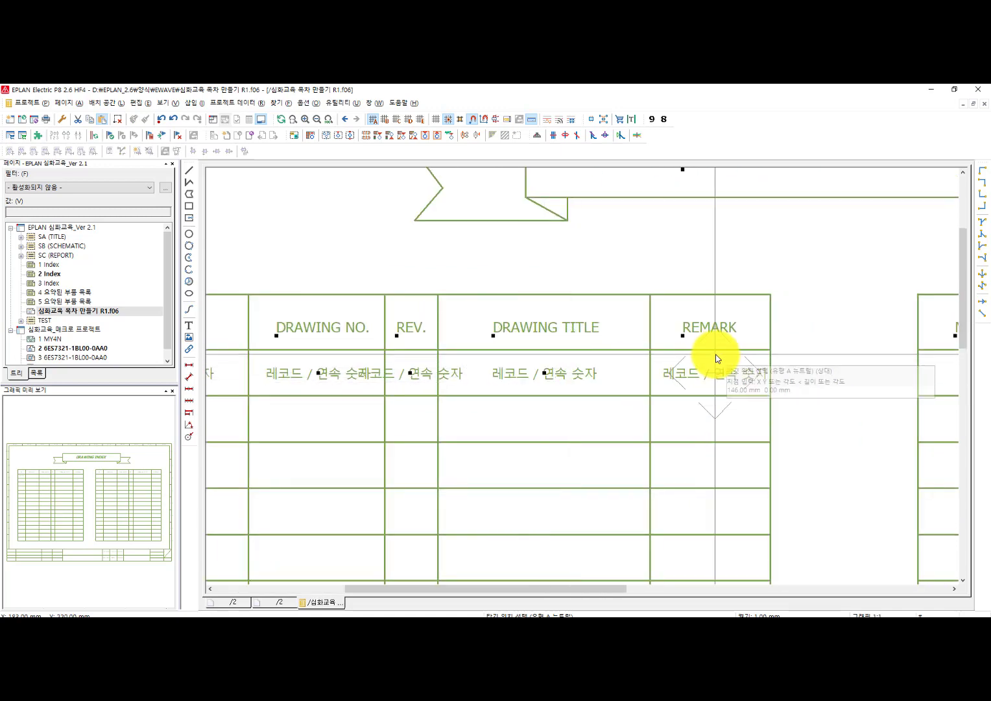
click(706, 373)
scroll(415, 371, down, 3)
middle_drag(415, 371, 778, 372)
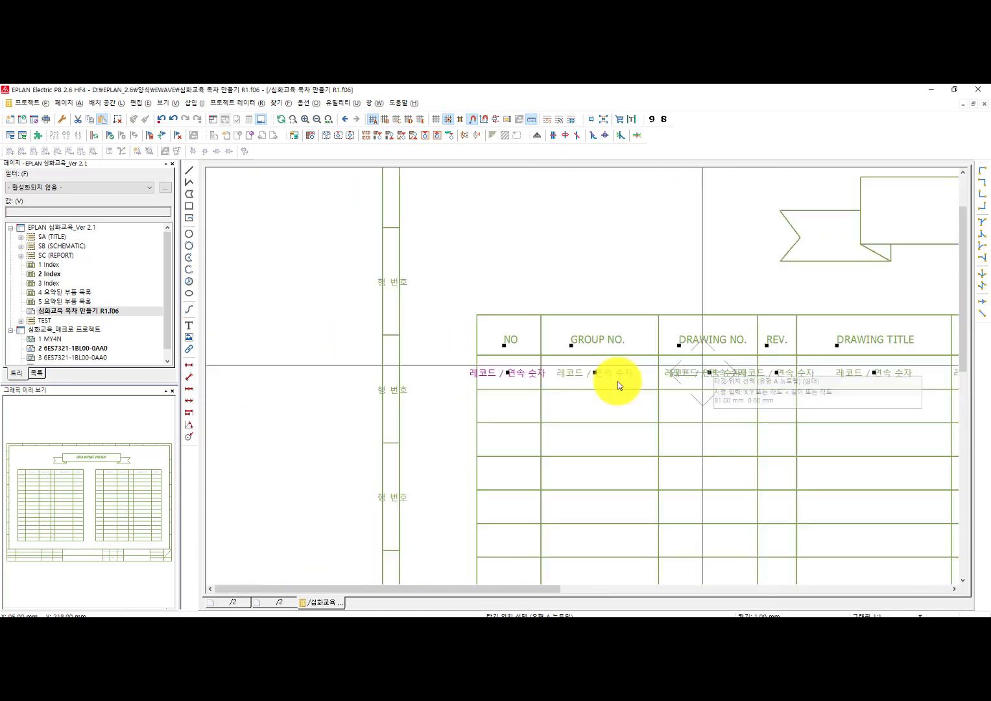
key(Escape)
Step: Assign the page property 문서 유형(주 식별자) <1500> to the placeholder text in the GROUP NO. column
scroll(579, 399, up, 6)
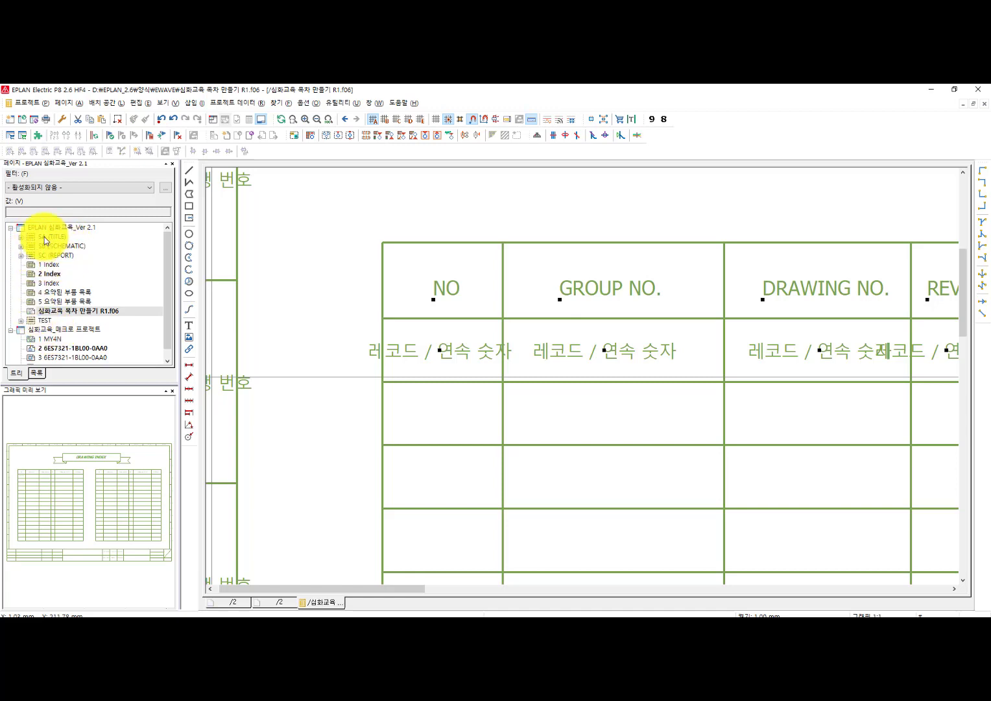
double_click(604, 351)
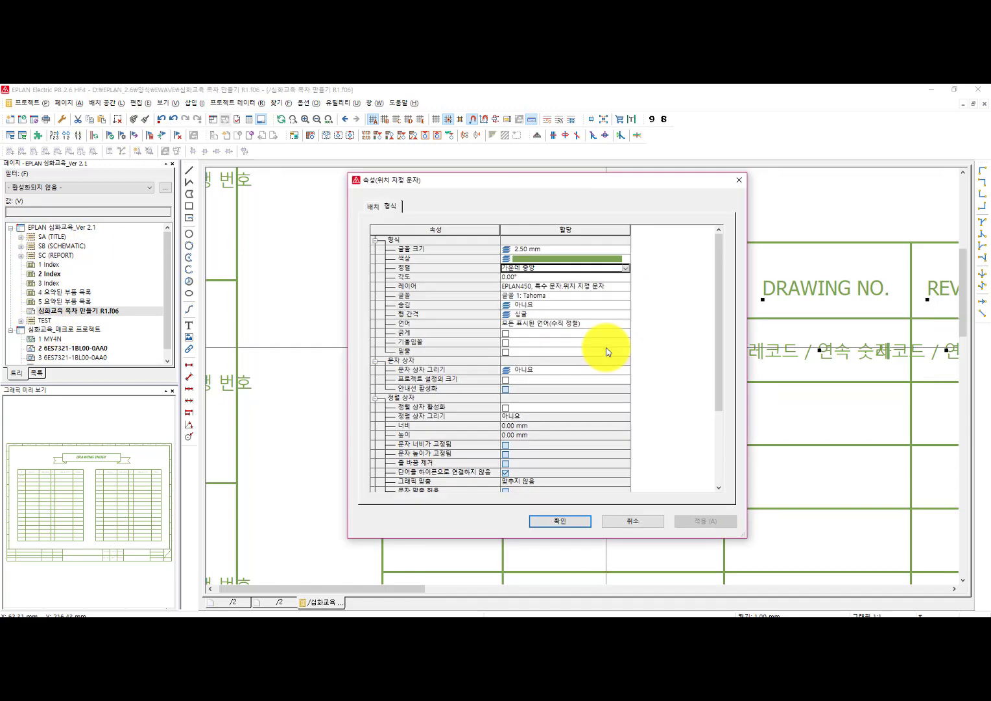
click(373, 206)
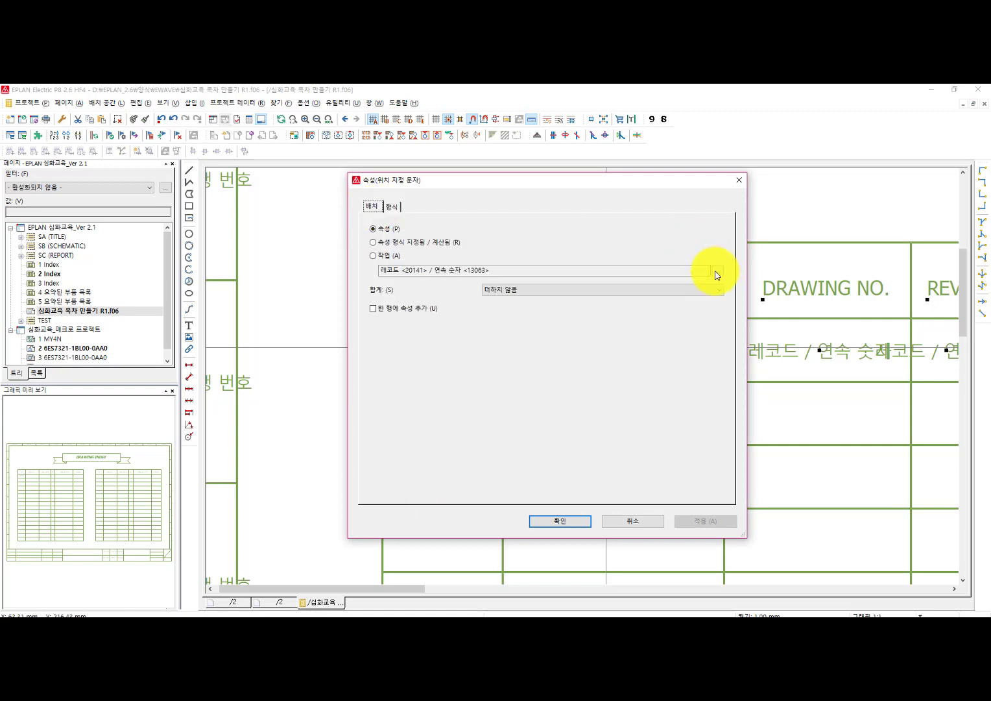
click(717, 271)
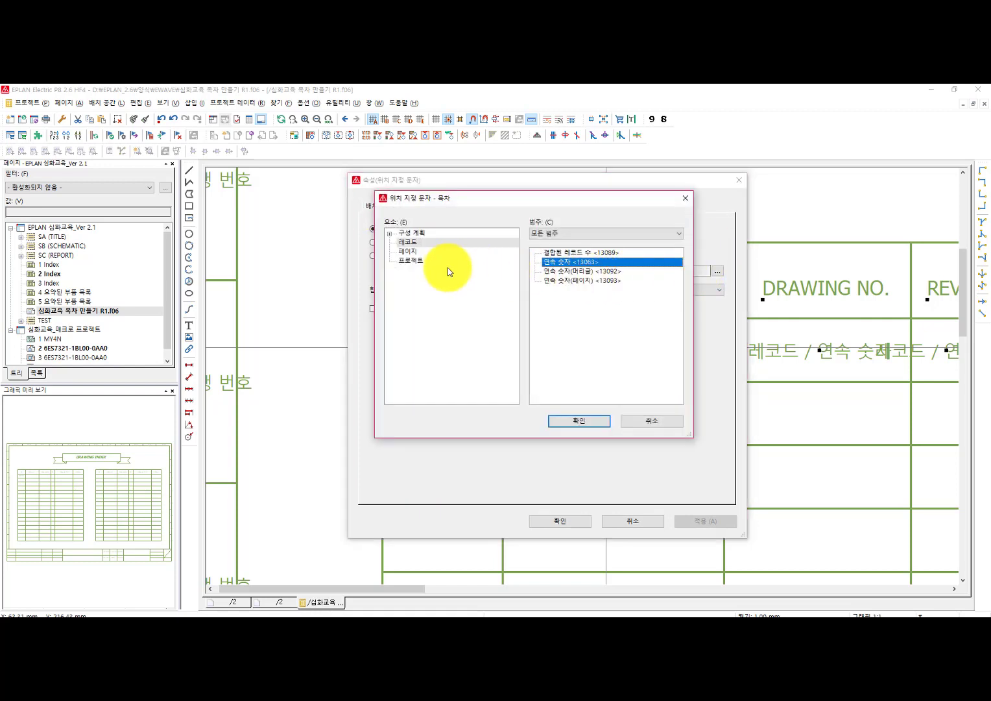
click(406, 250)
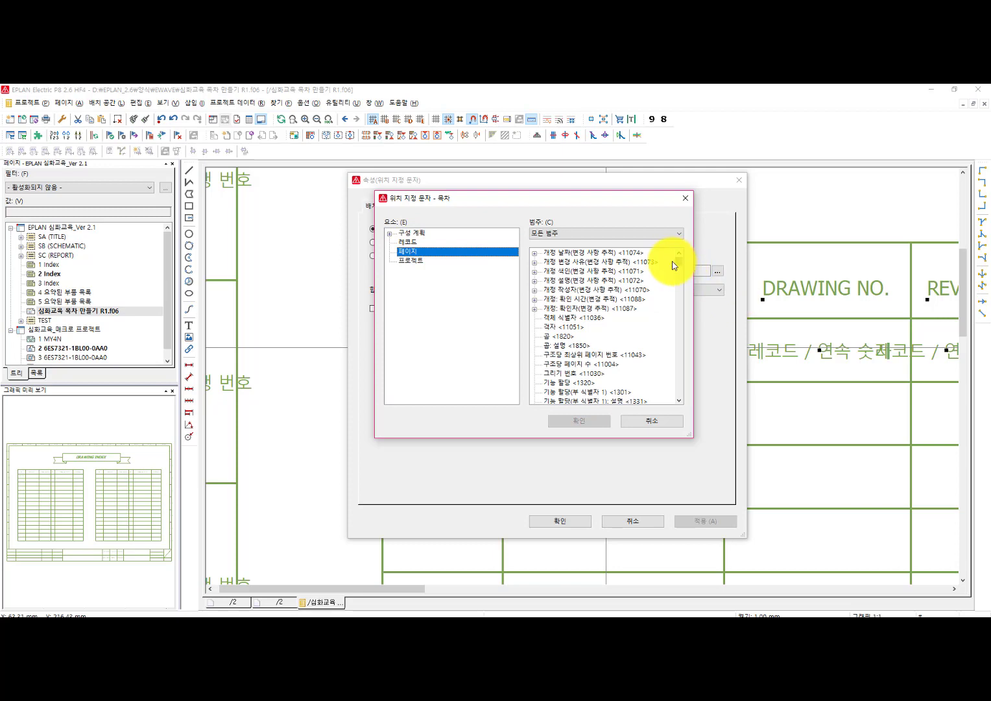
drag(679, 264, 640, 280)
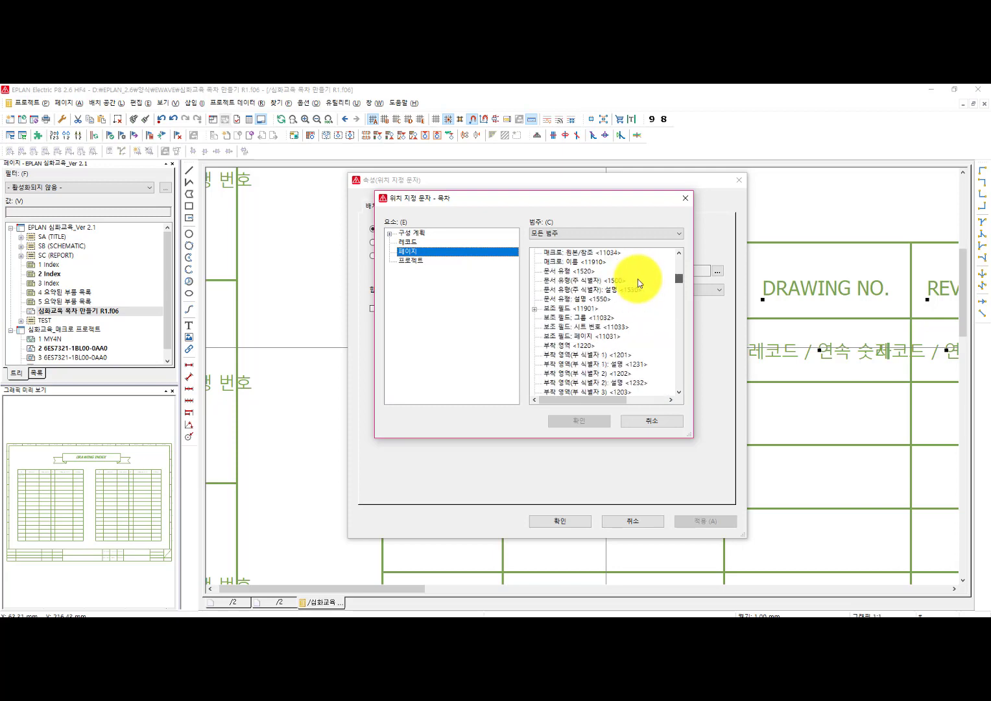
double_click(574, 280)
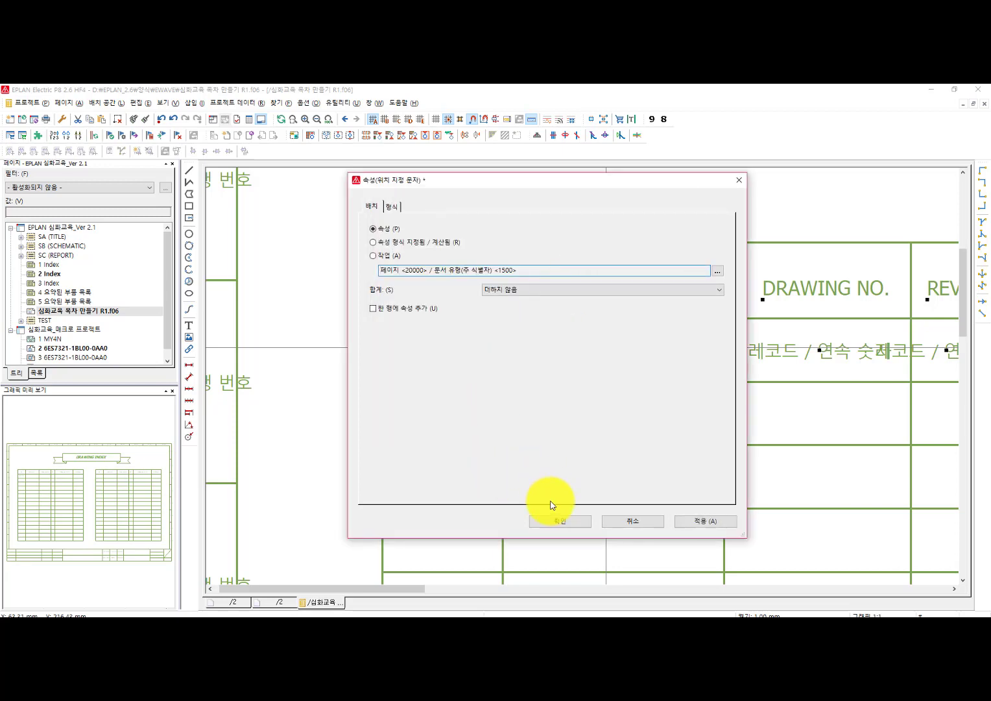
click(551, 519)
Step: Assign the page property 페이지 이름 <11000> to the placeholder text in the DRAWING NO. column
middle_drag(617, 447, 359, 405)
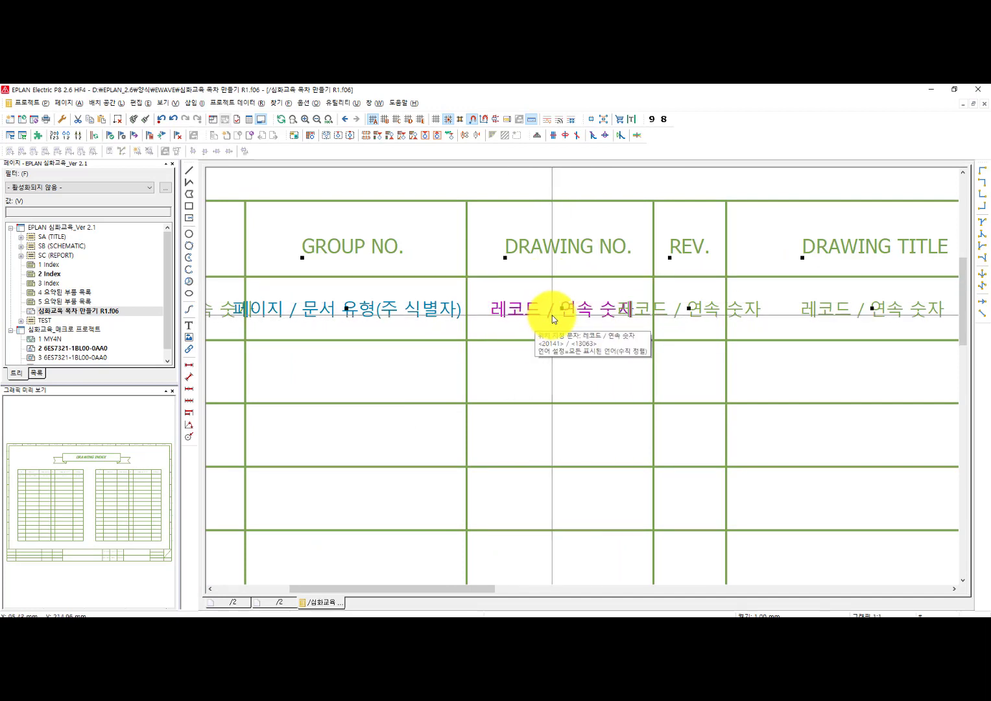
double_click(552, 314)
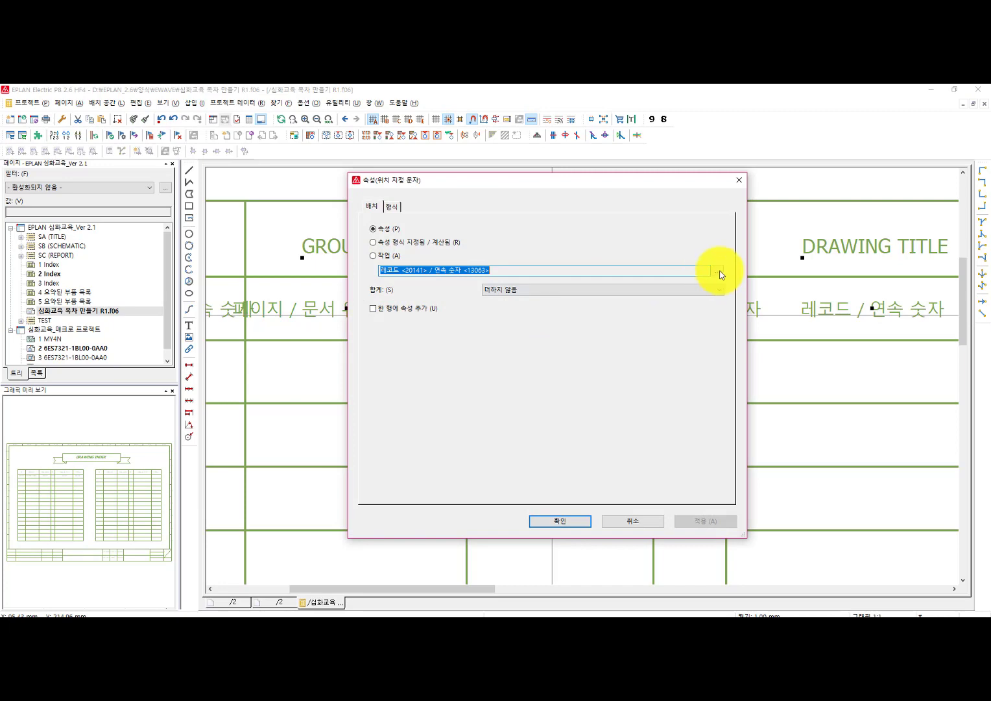
click(718, 271)
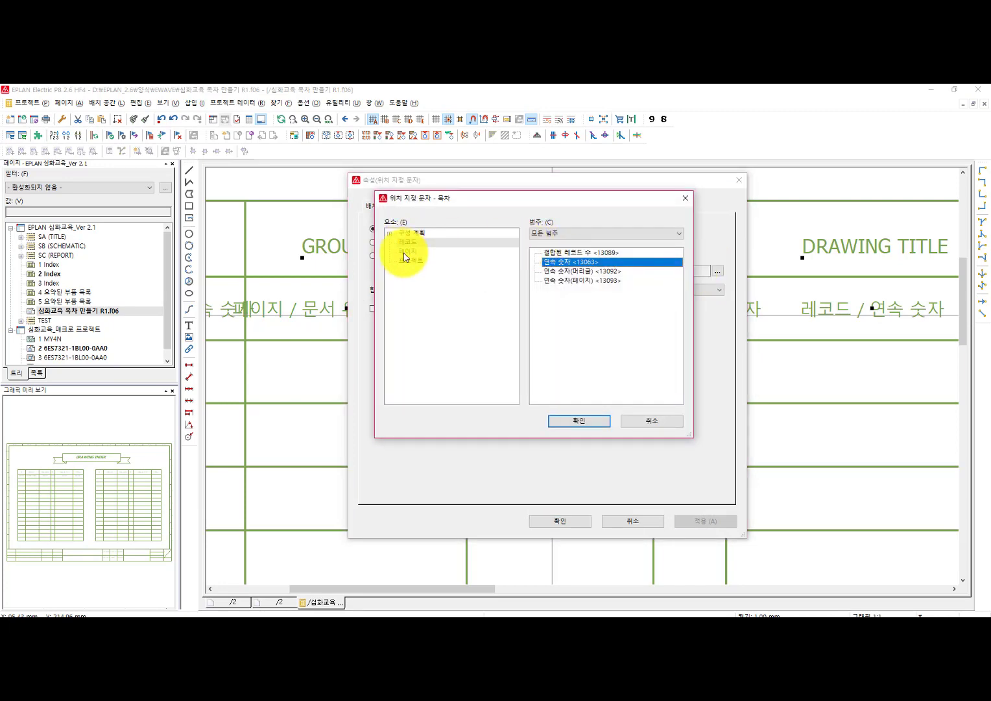
click(405, 256)
drag(681, 265, 655, 382)
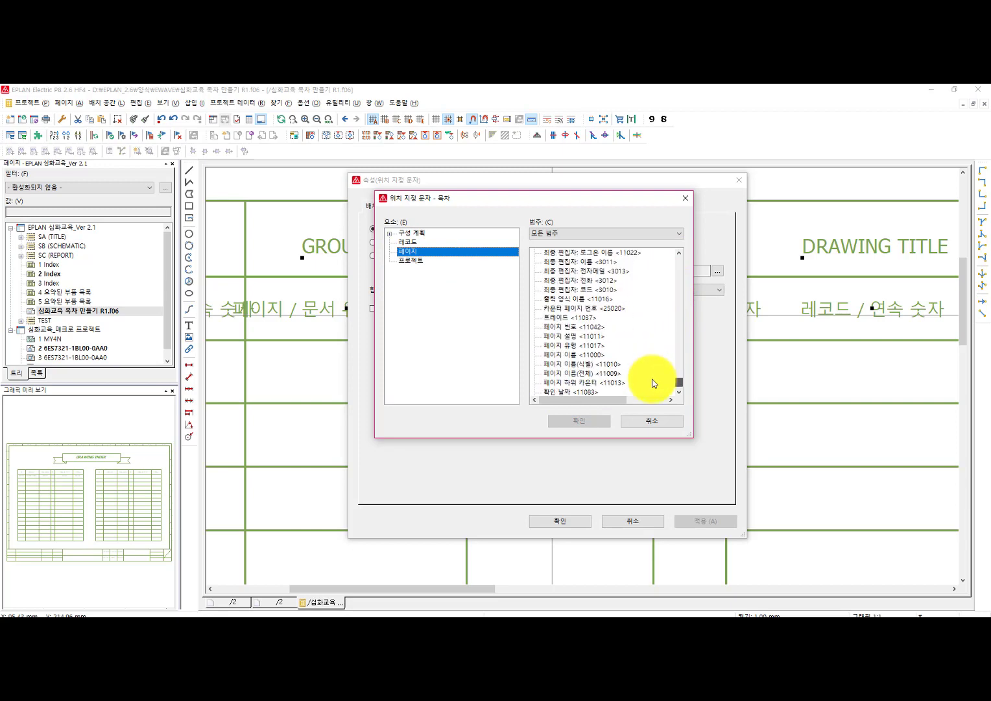
click(580, 354)
click(580, 420)
click(561, 521)
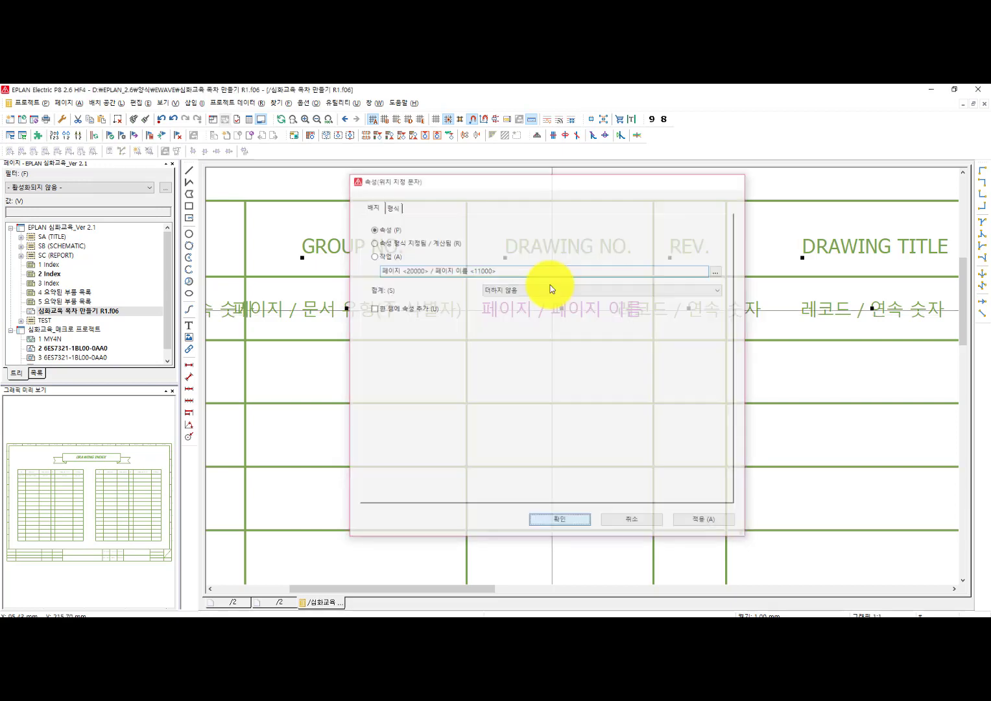
Step: Assign the page property 사용자 보조 필드 30 to the placeholder text in the REV. column
middle_drag(481, 368, 379, 380)
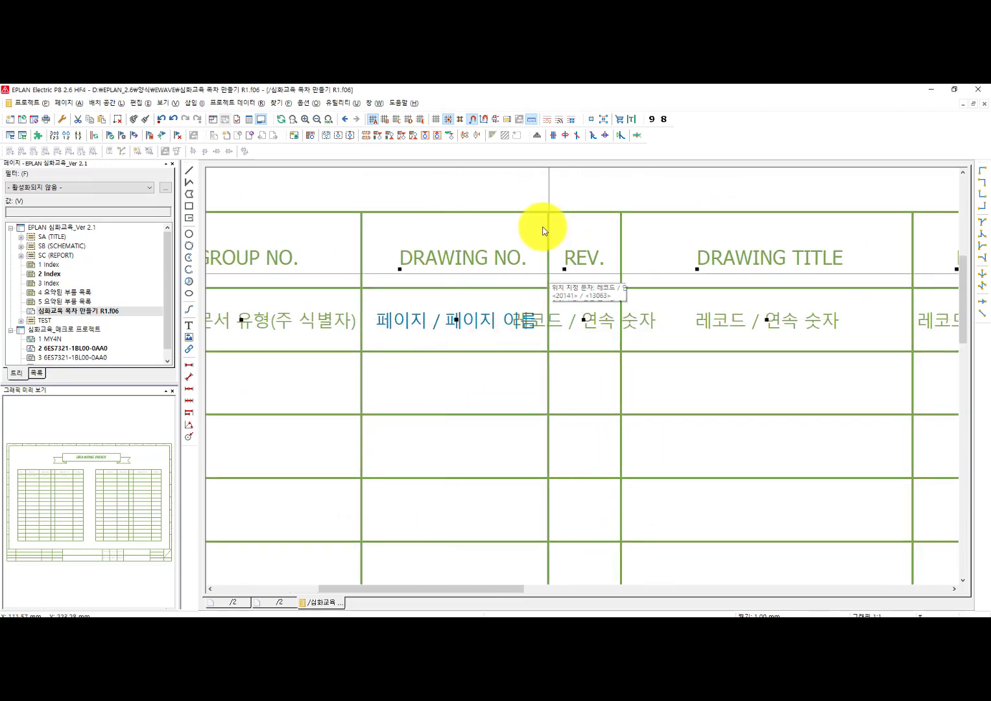
double_click(598, 319)
click(717, 270)
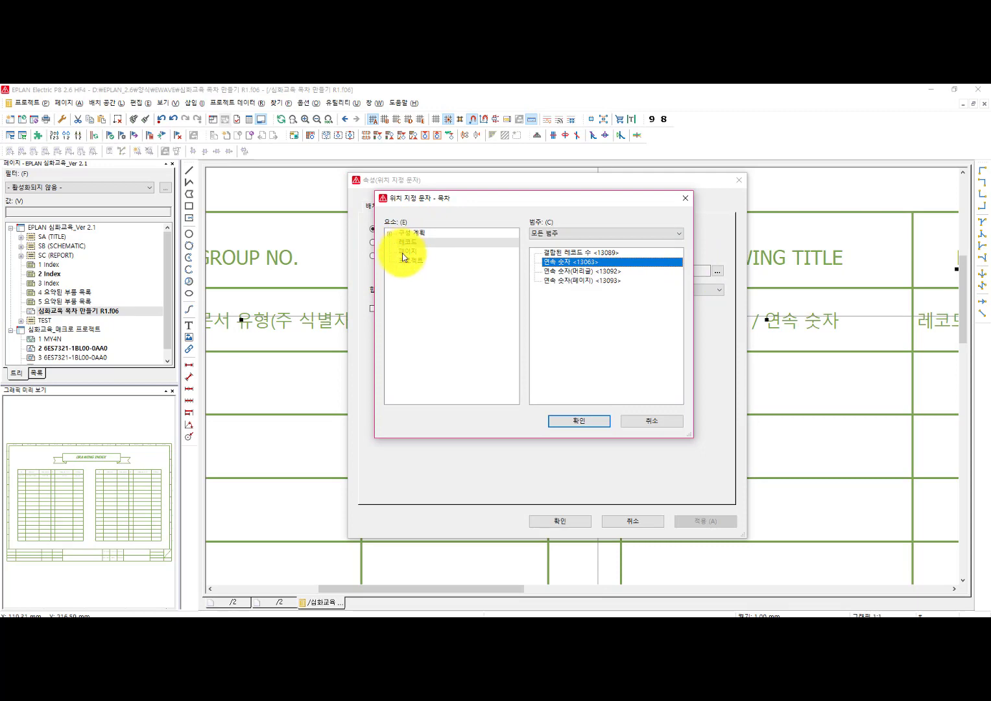
click(413, 251)
scroll(676, 282, down, 5)
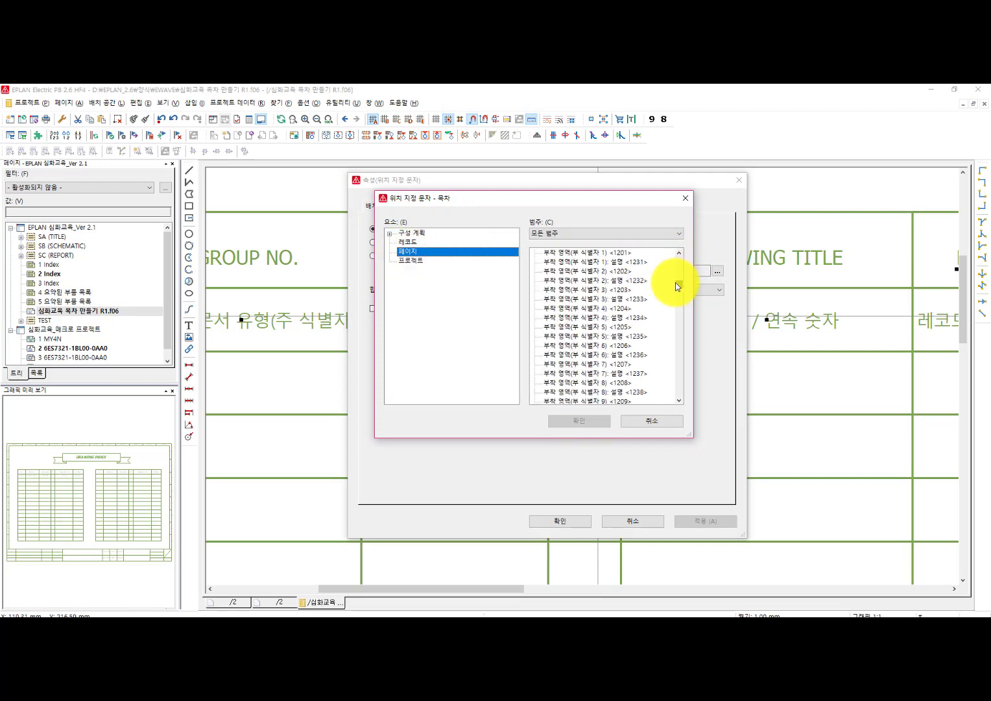
scroll(672, 300, down, 2)
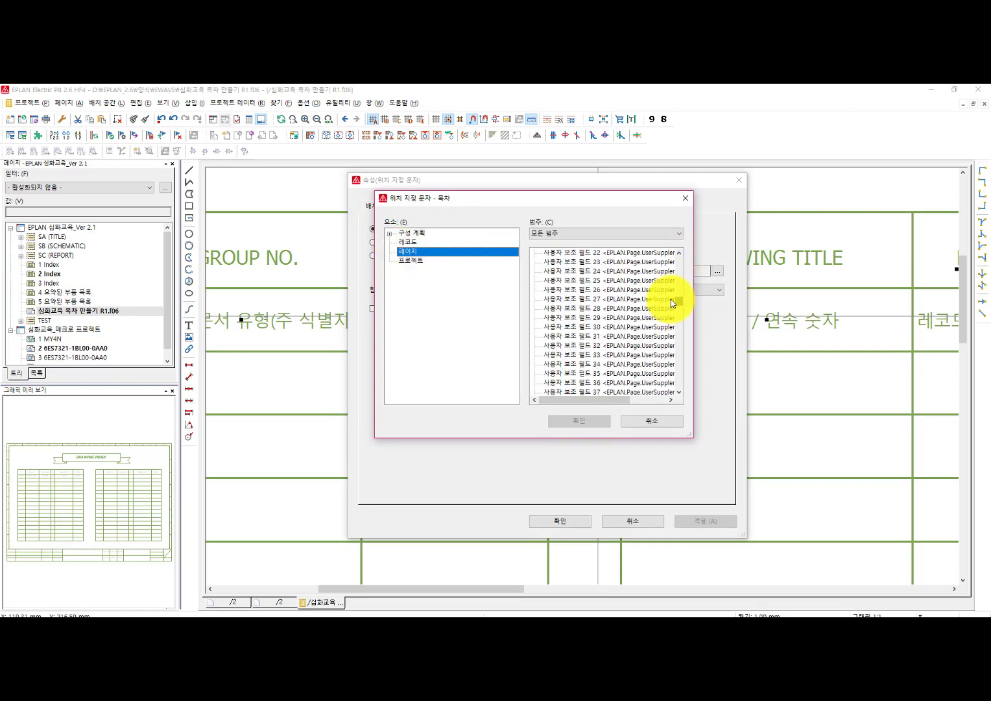
double_click(571, 327)
click(559, 521)
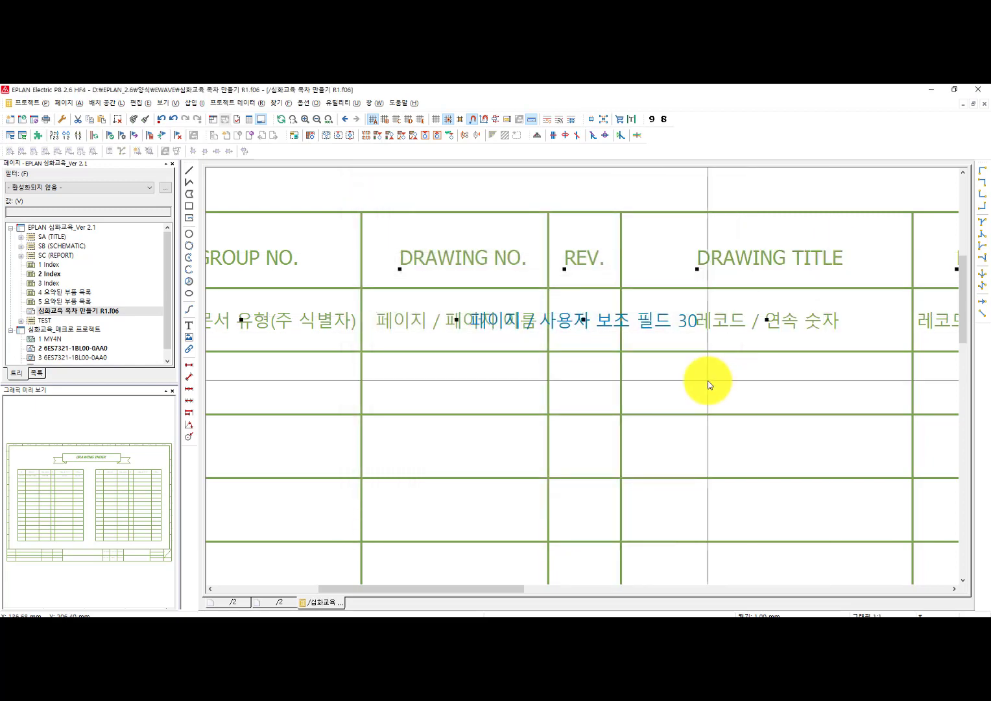
Step: Assign the page property 페이지 설명 <11011> to the placeholder text in the DRAWING TITLE column
middle_drag(648, 409, 333, 462)
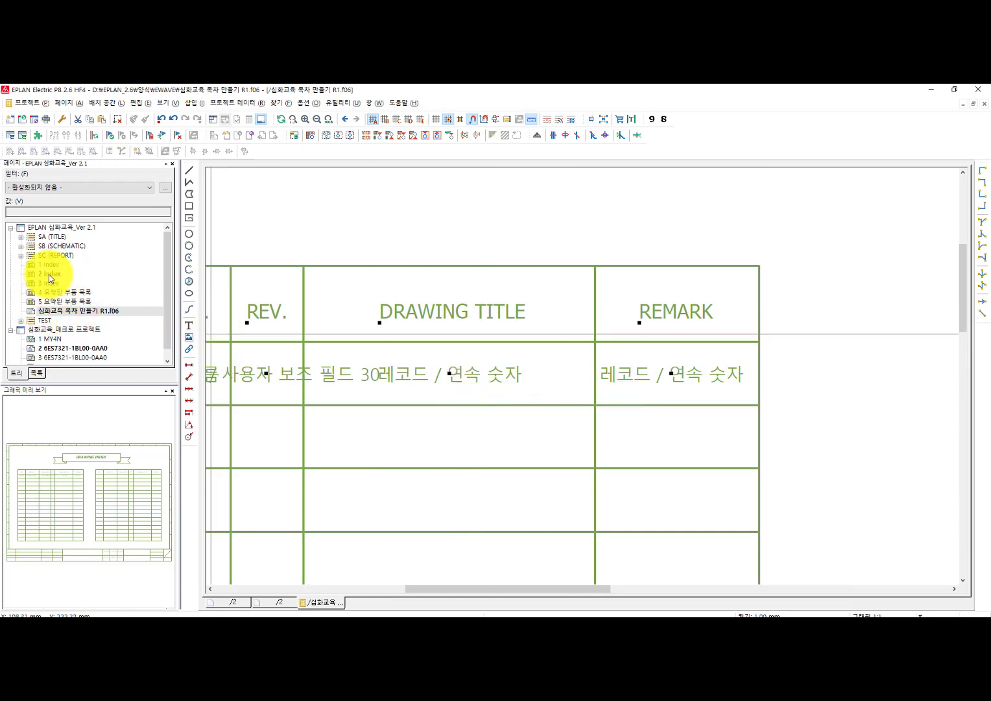
double_click(463, 374)
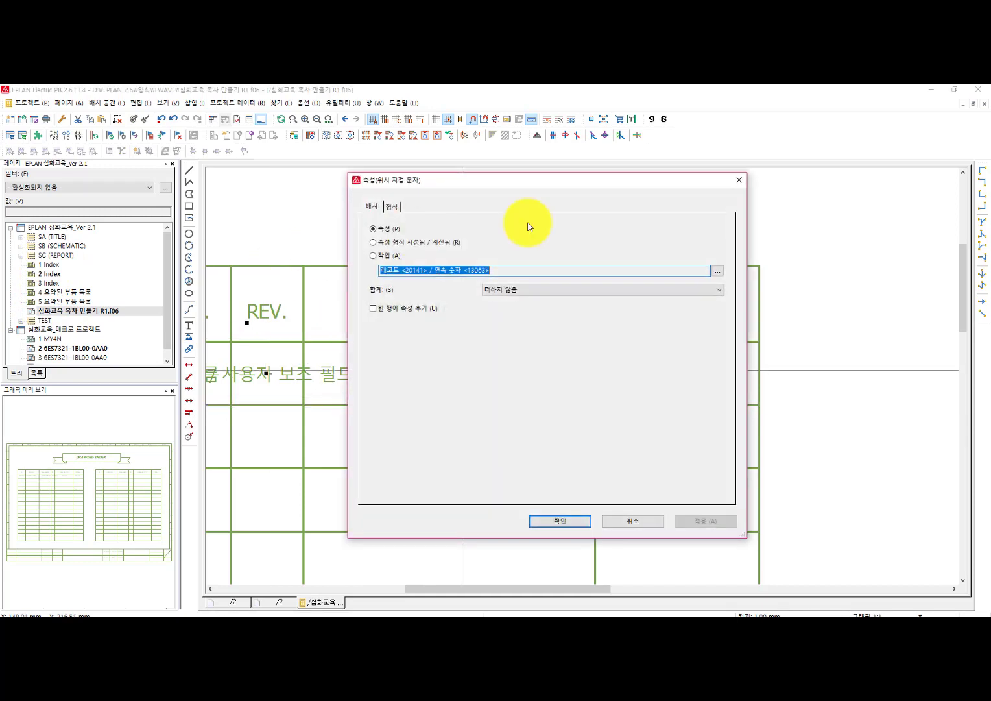
click(718, 271)
click(407, 251)
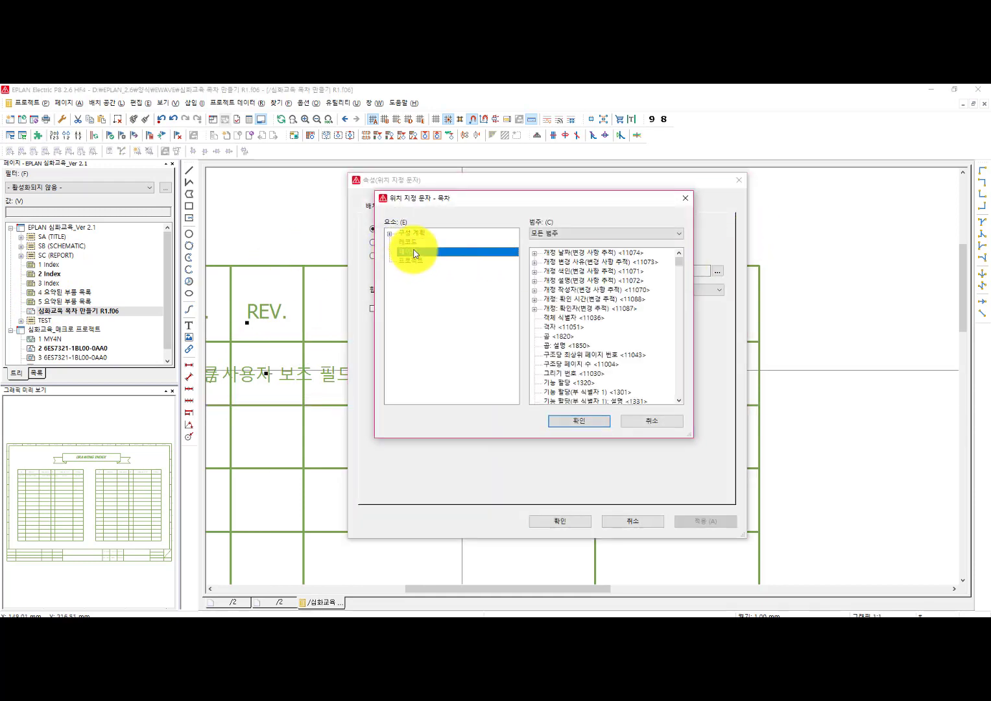
drag(678, 262, 679, 382)
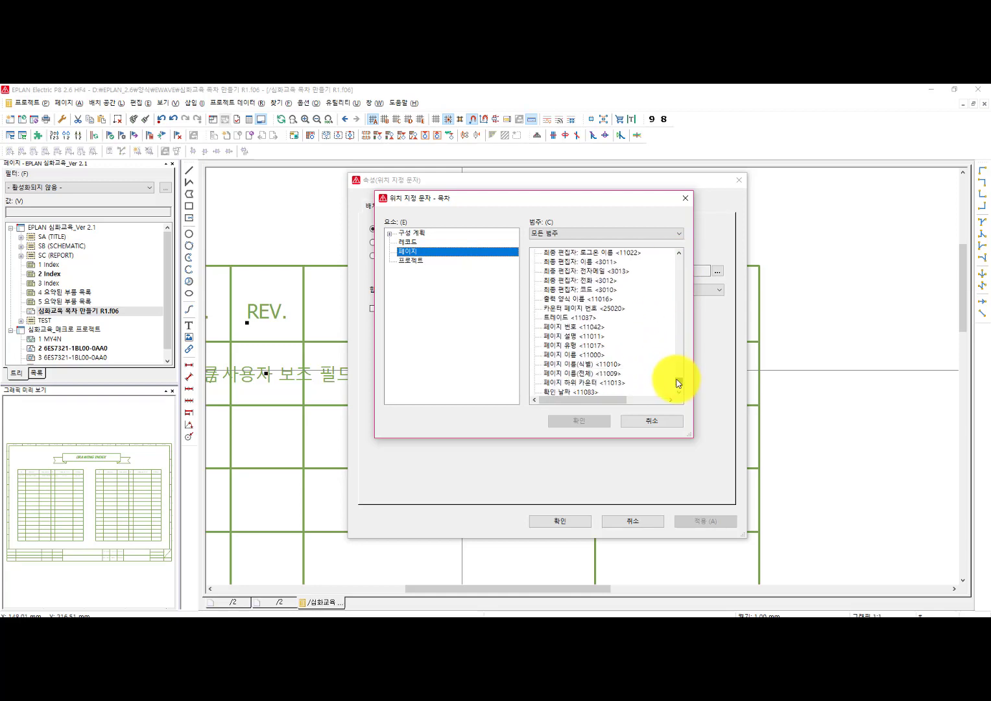
double_click(573, 338)
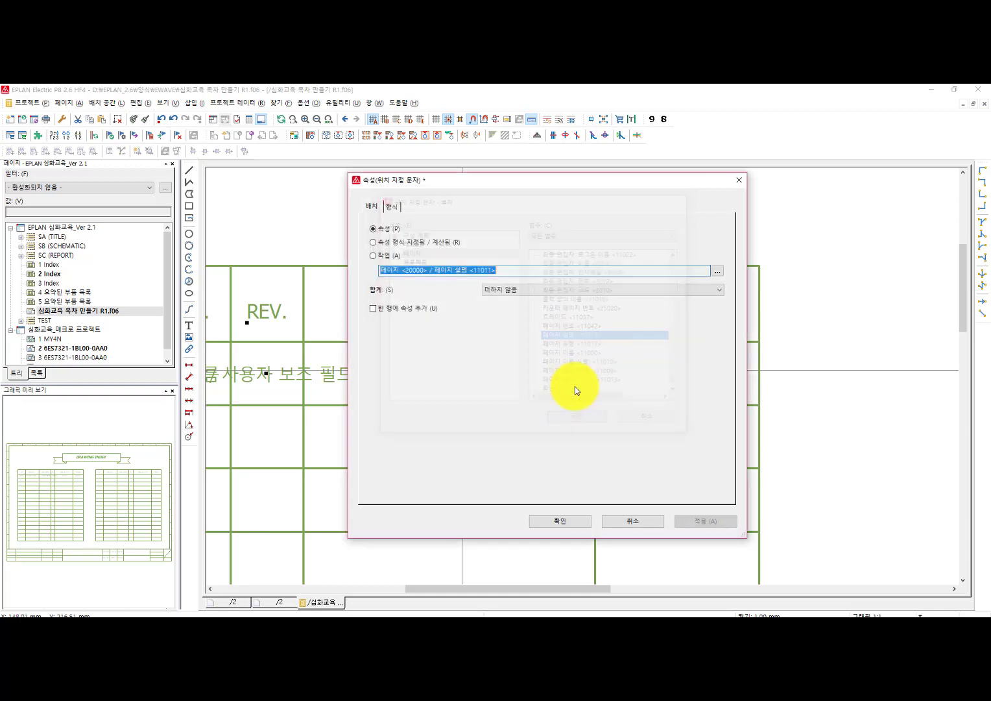
click(562, 521)
click(504, 372)
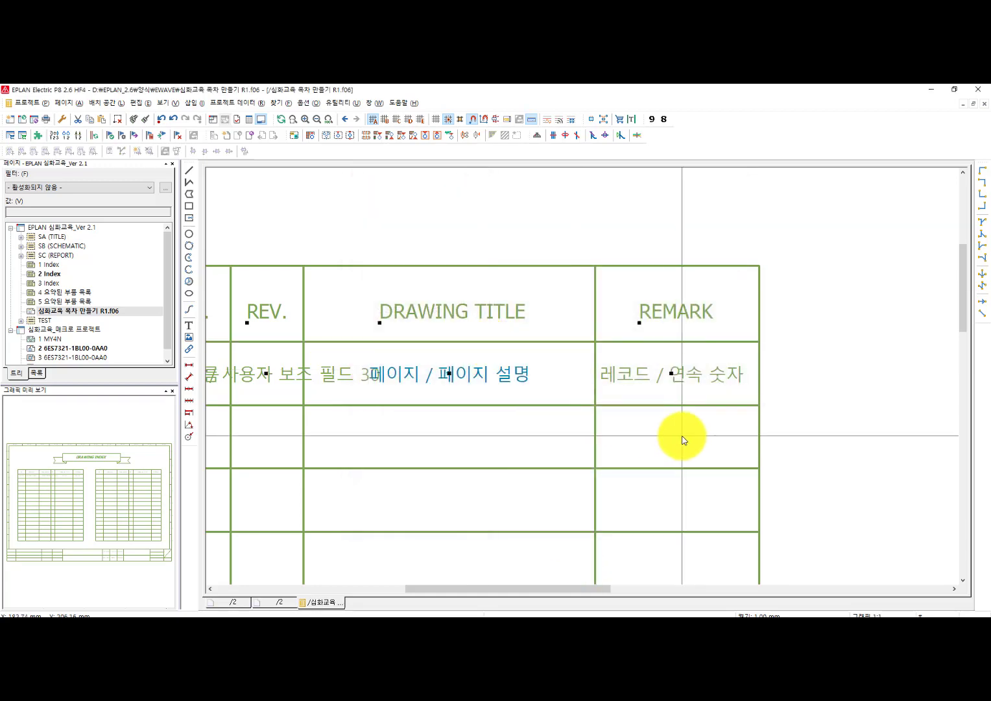
Step: Assign the page property 사용자 보조 필드 20 to the placeholder text in the REMARK column
double_click(652, 372)
click(719, 271)
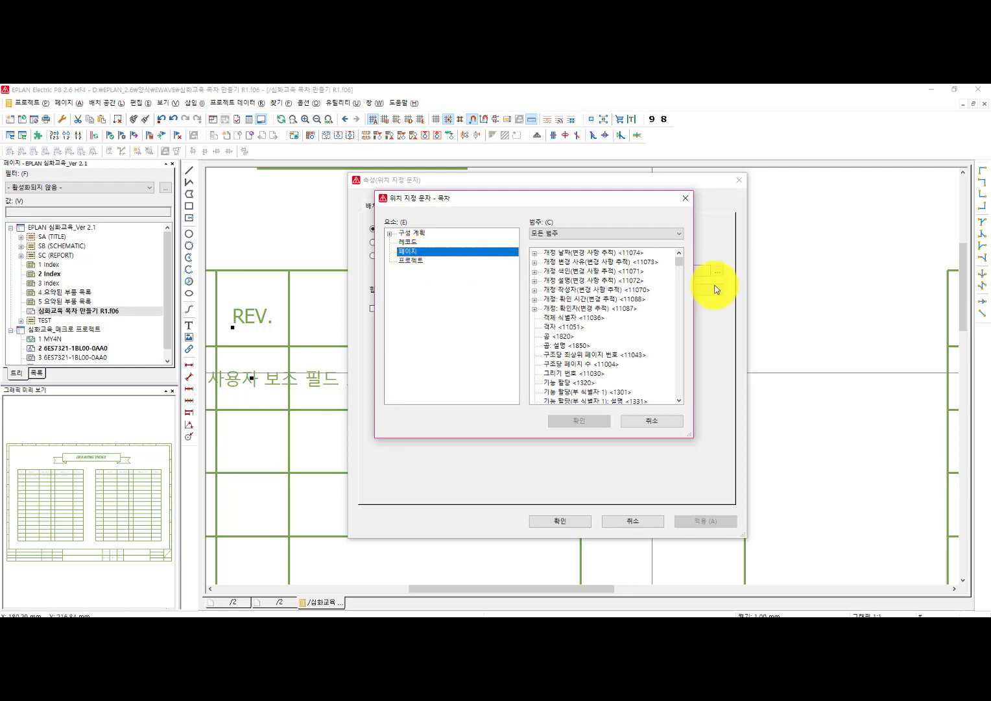
drag(678, 261, 672, 301)
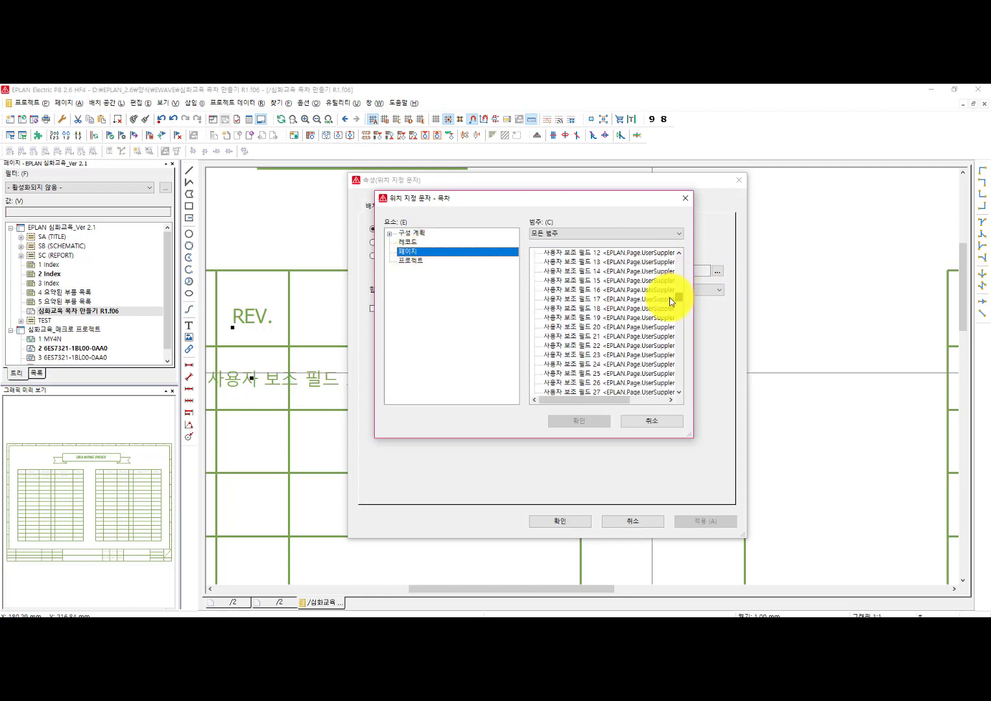
double_click(578, 330)
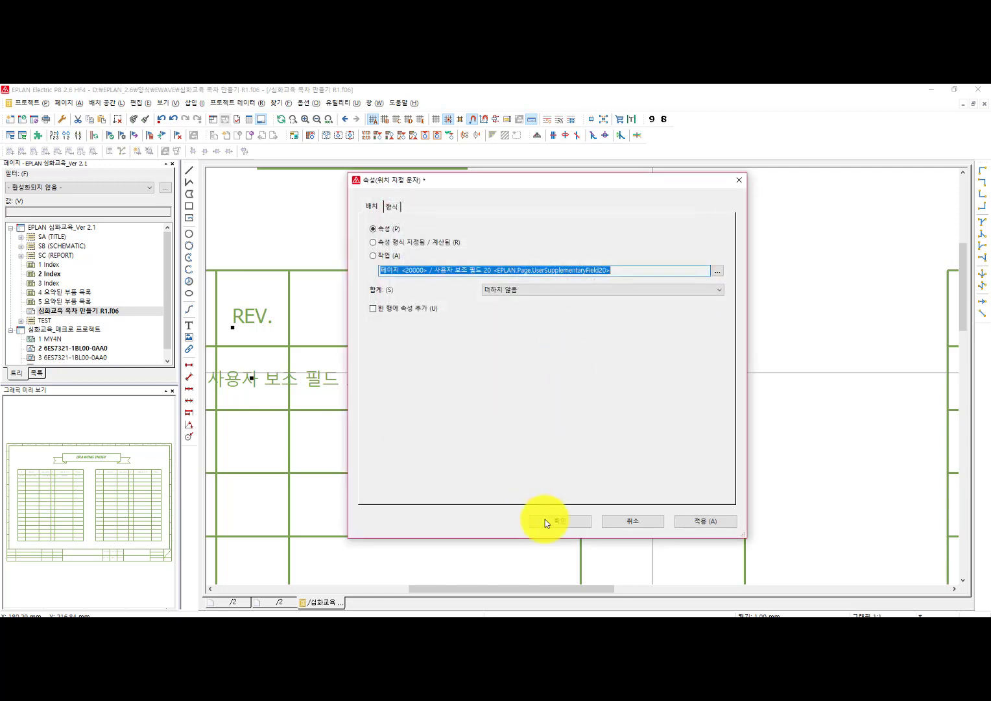
click(546, 521)
Step: Turn off the display of insertion points in the form
scroll(624, 402, down, 5)
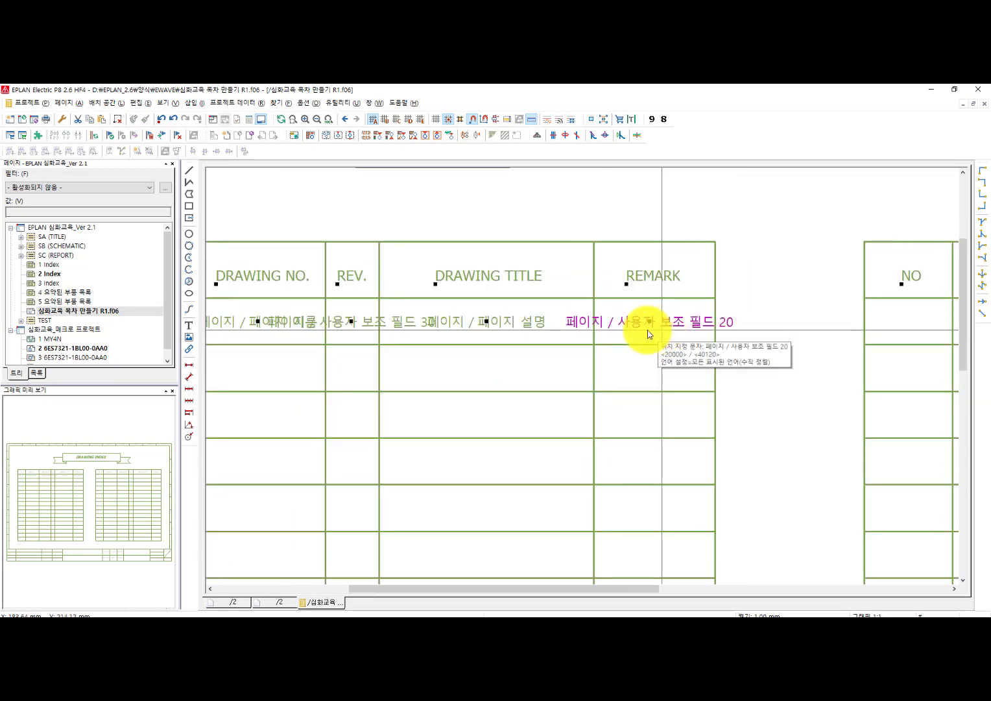
scroll(581, 368, up, 3)
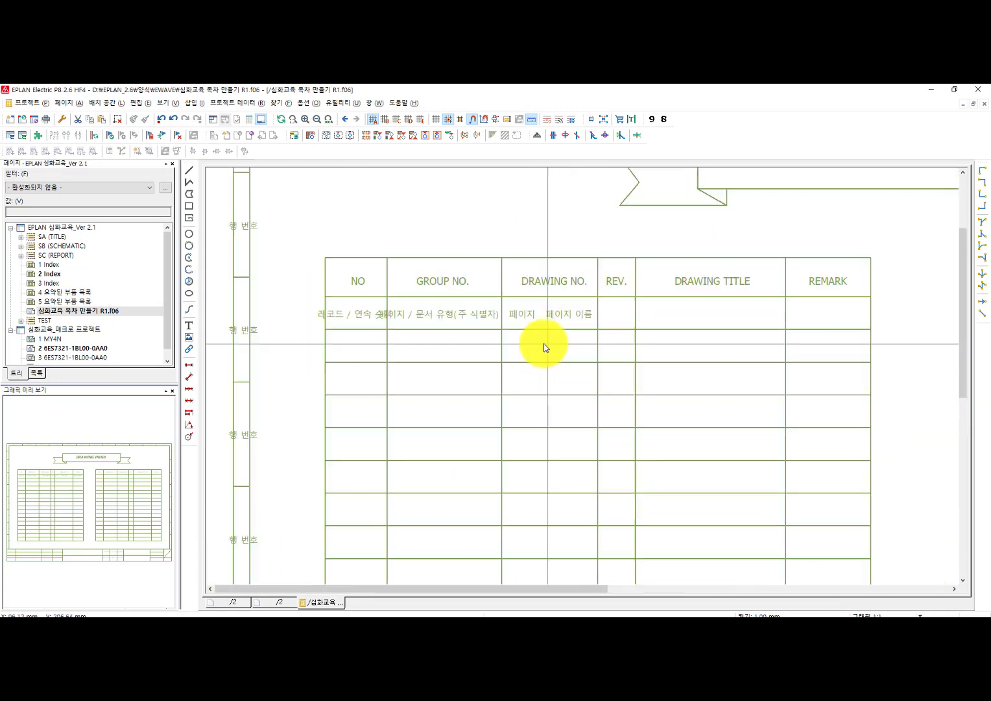
scroll(563, 395, up, 2)
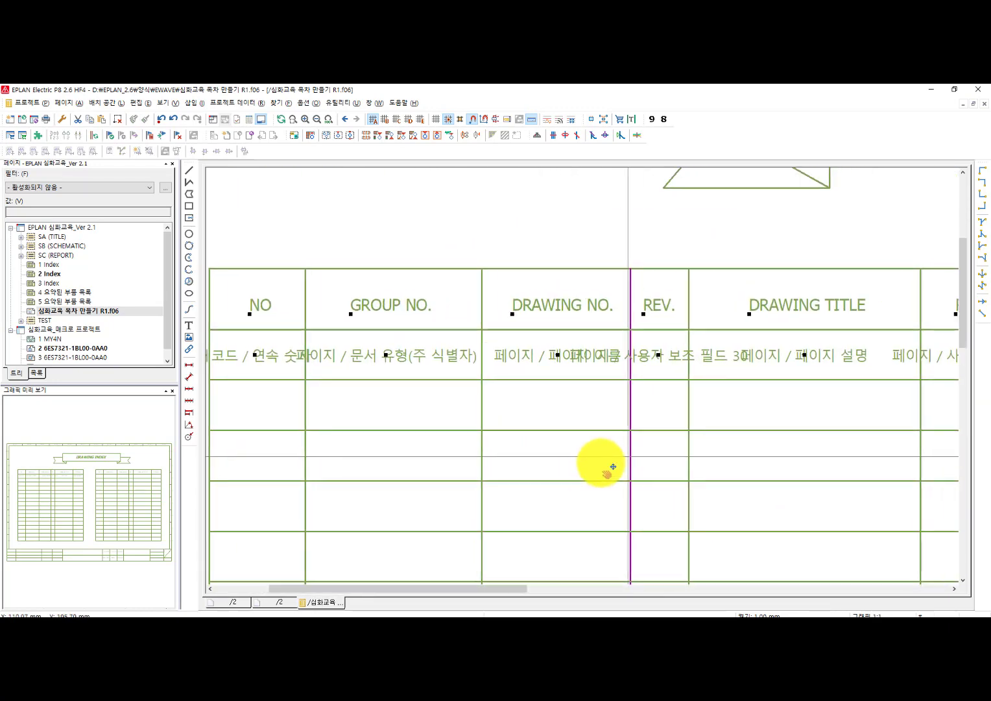
click(260, 119)
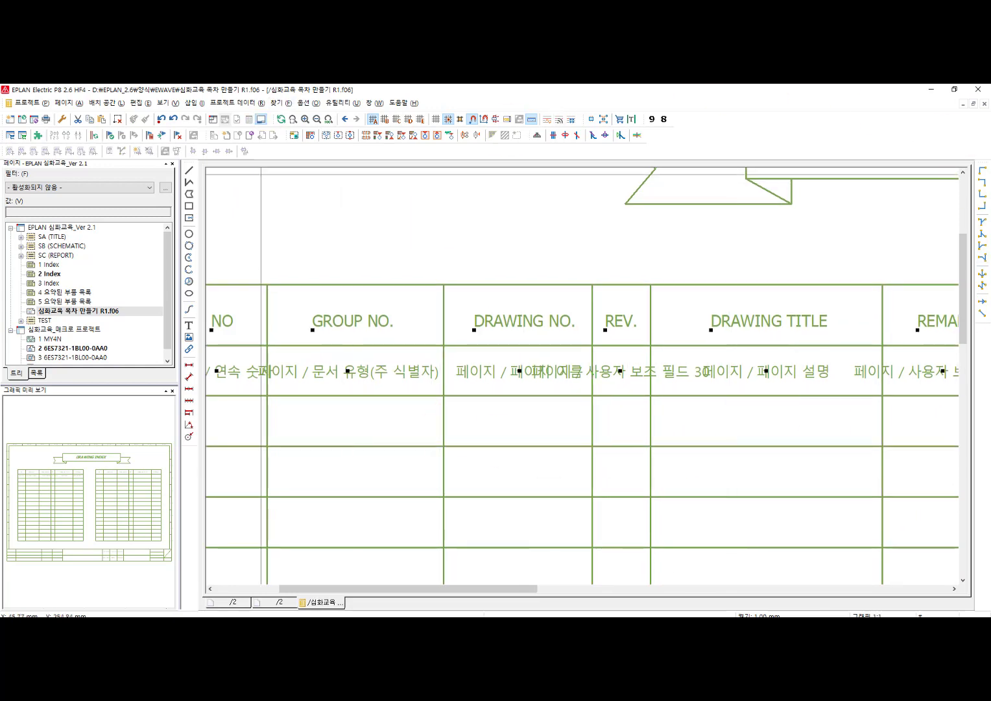
scroll(608, 453, down, 4)
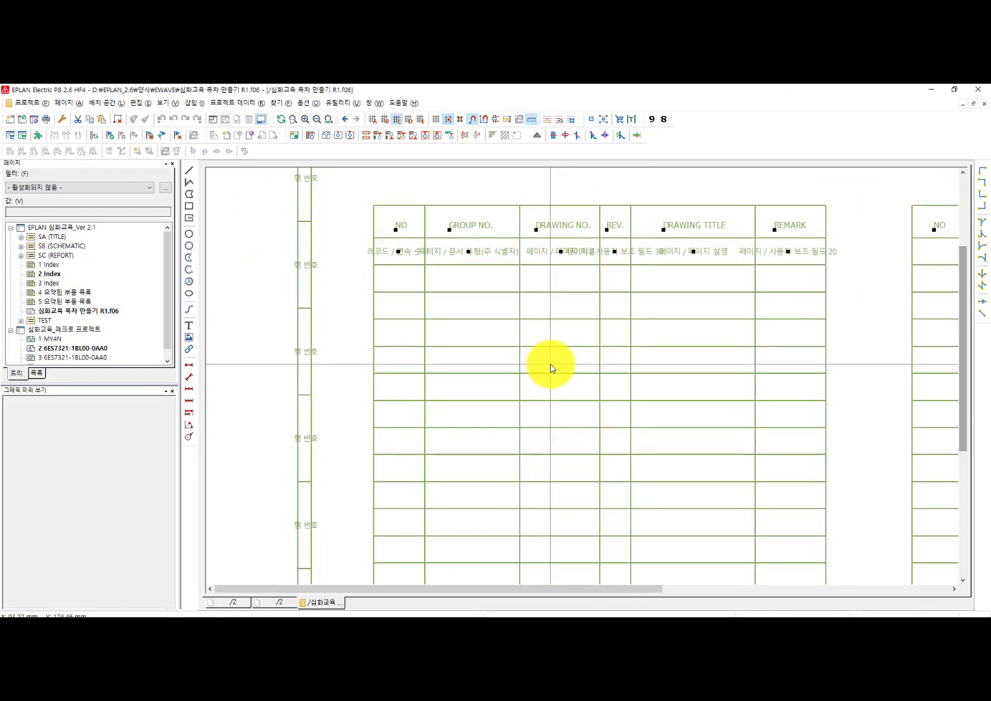
key(i)
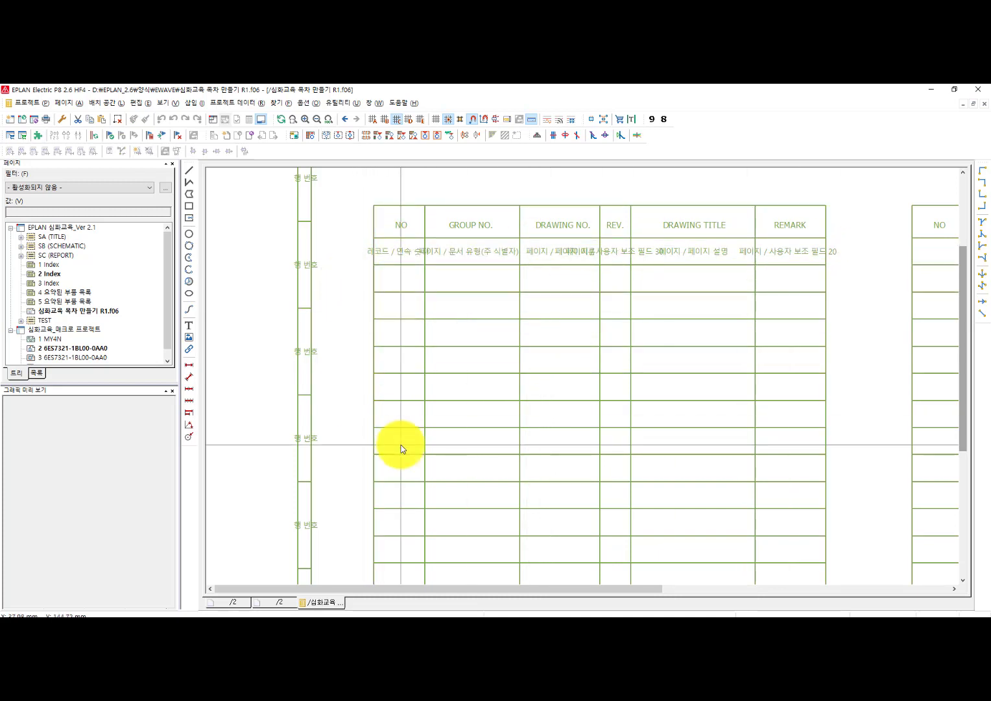
Step: Dimension the height of the first data row beside the NO column of the first table
scroll(389, 506, down, 3)
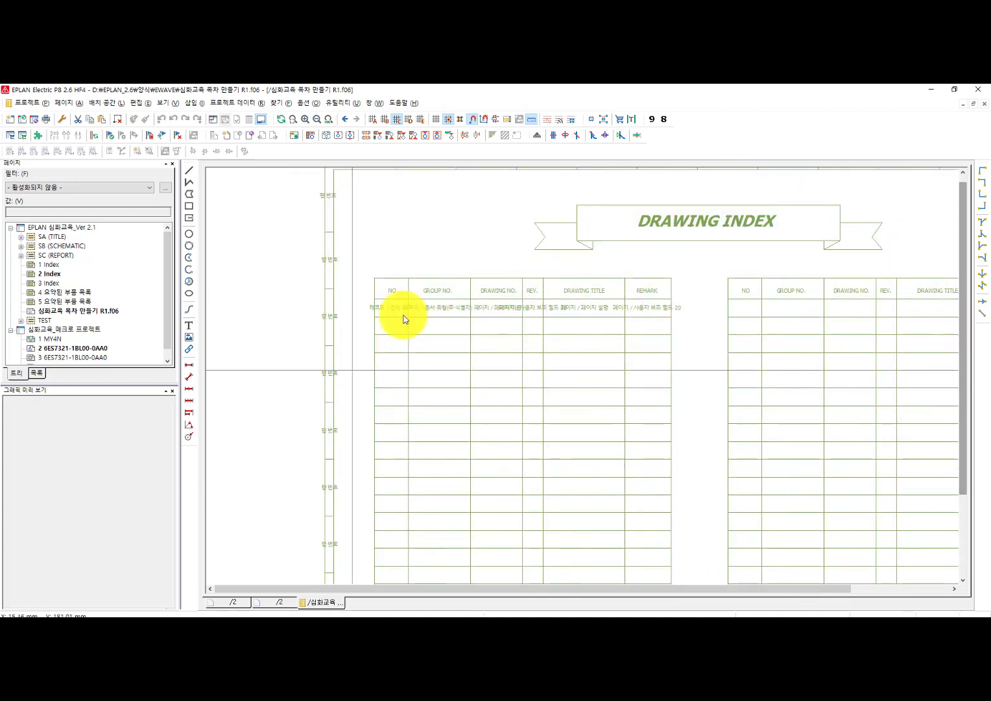
scroll(474, 398, down, 1)
scroll(427, 391, up, 3)
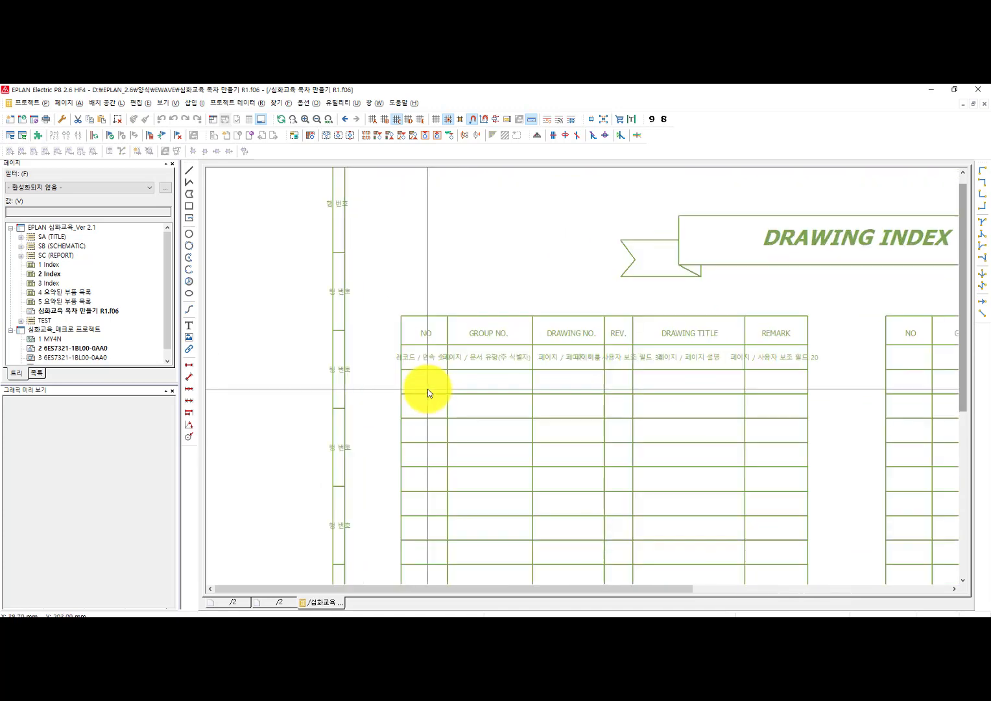
click(189, 365)
scroll(351, 344, up, 2)
scroll(378, 331, up, 1)
click(381, 328)
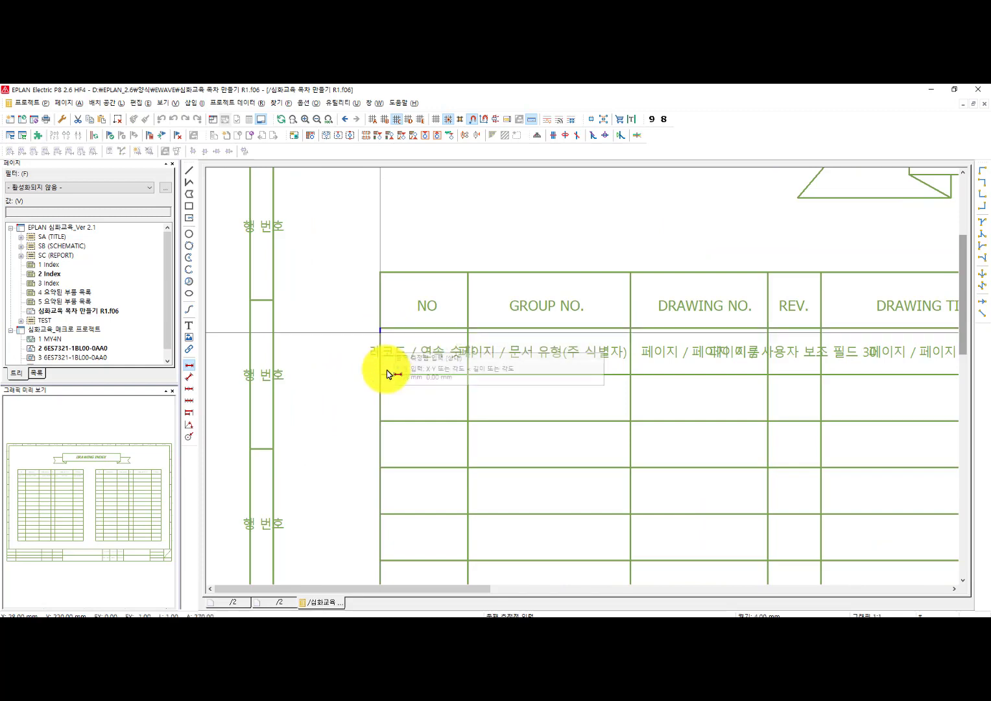
click(381, 374)
click(347, 389)
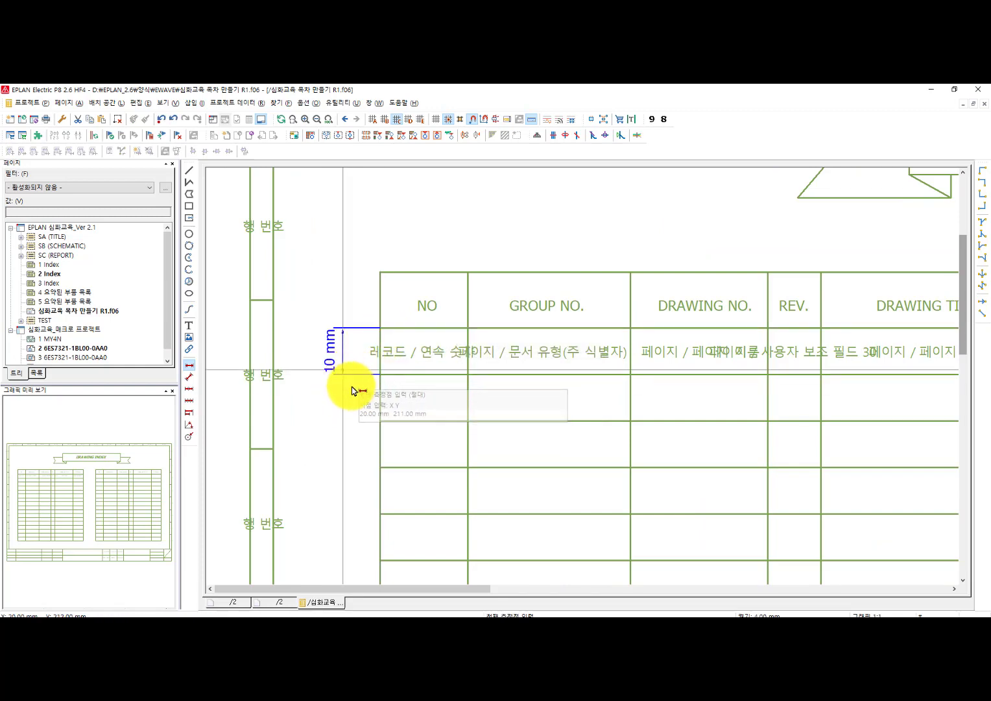
Step: Dimension the horizontal distance between the starting edges of the two tables, placing the dimension above them
scroll(467, 347, down, 3)
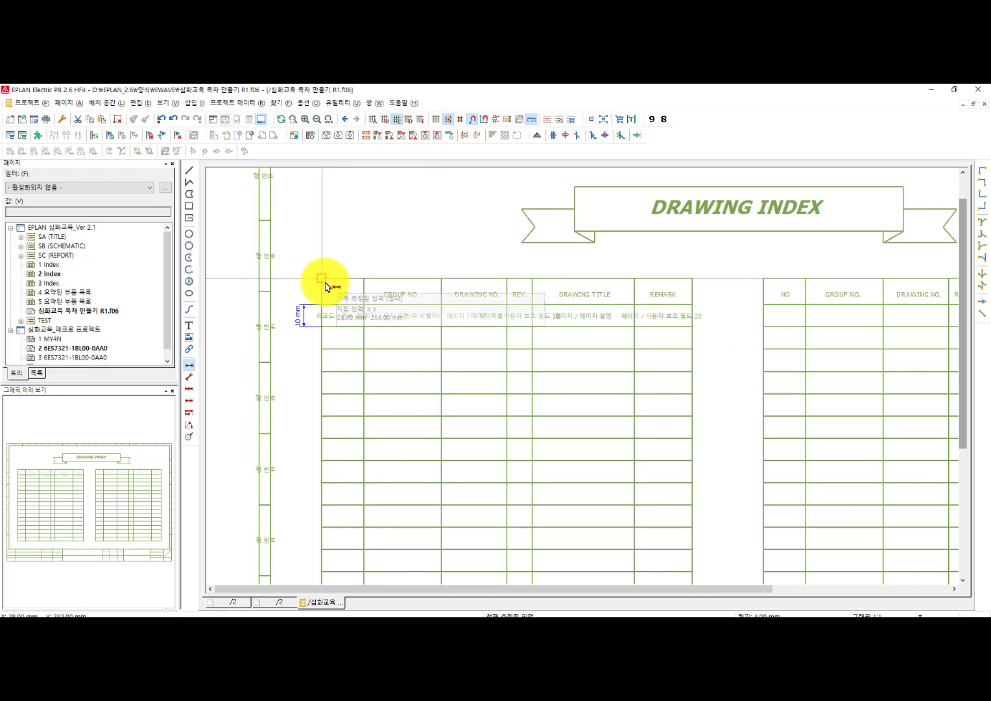
click(325, 283)
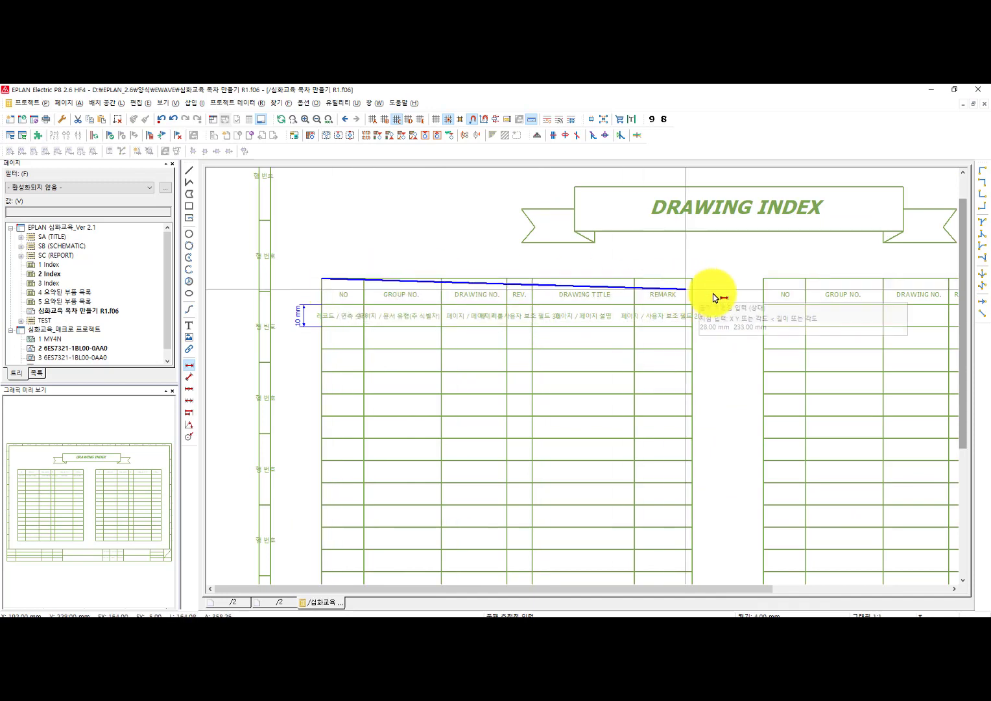
click(763, 279)
click(764, 263)
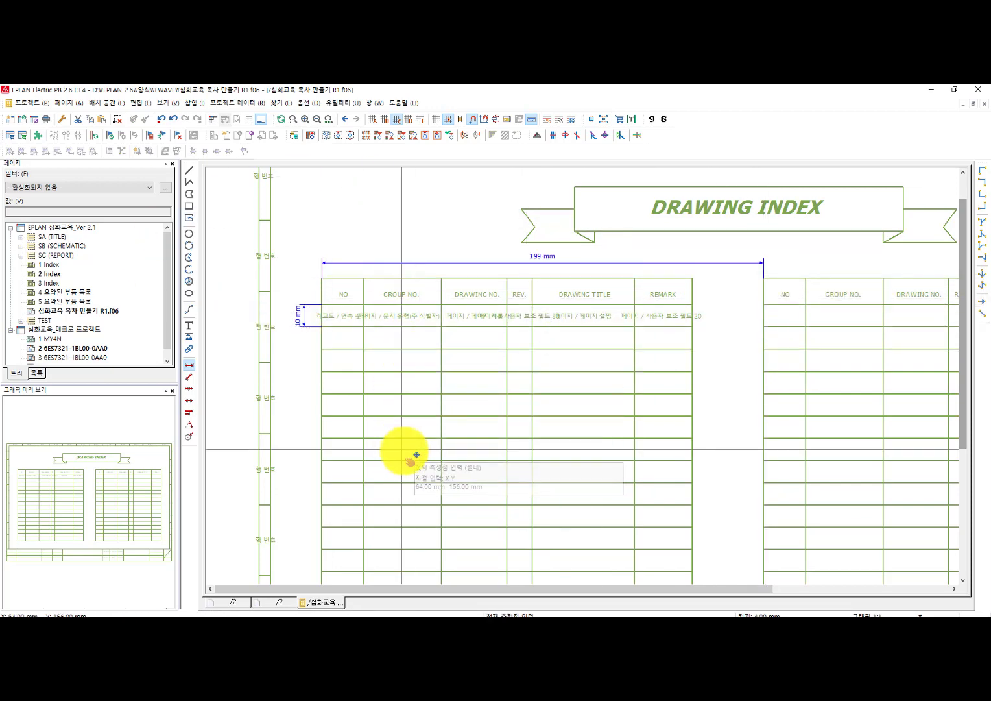
Step: Open the form properties of 심화교육 목차 만들기 R1
scroll(426, 385, down, 1)
scroll(426, 385, down, 1)
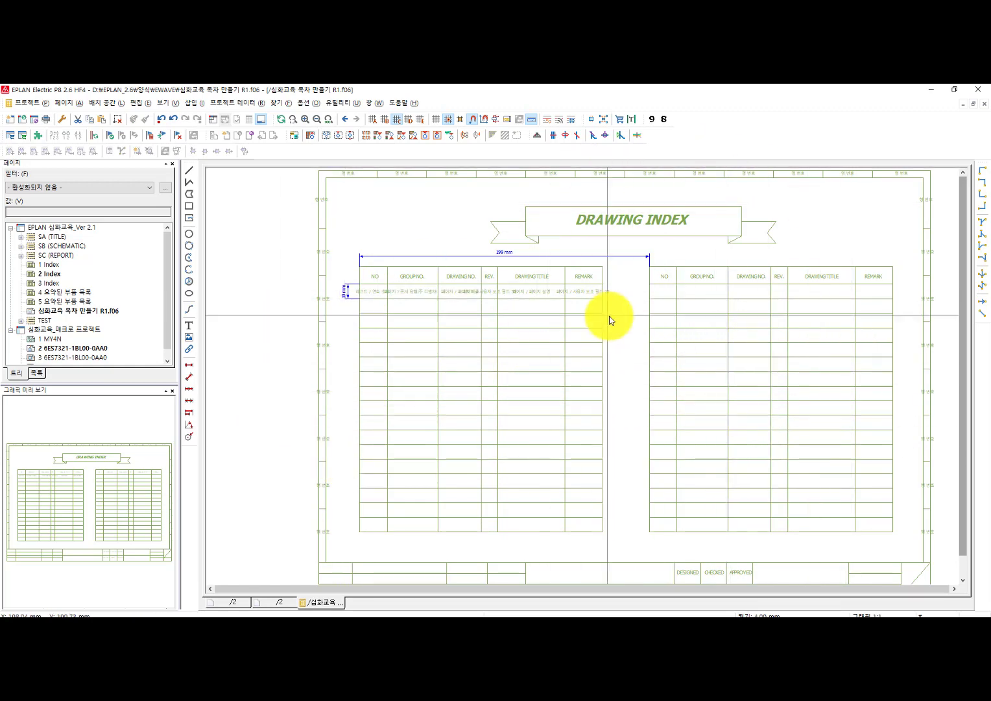
middle_drag(604, 318, 628, 341)
scroll(637, 420, up, 1)
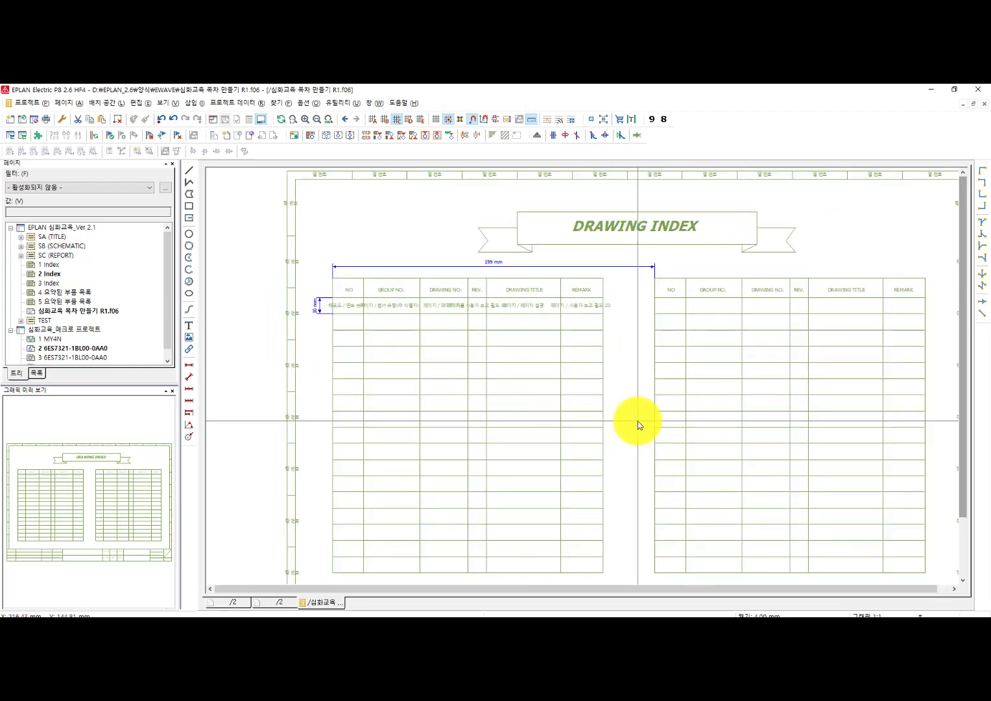
middle_drag(637, 420, 649, 377)
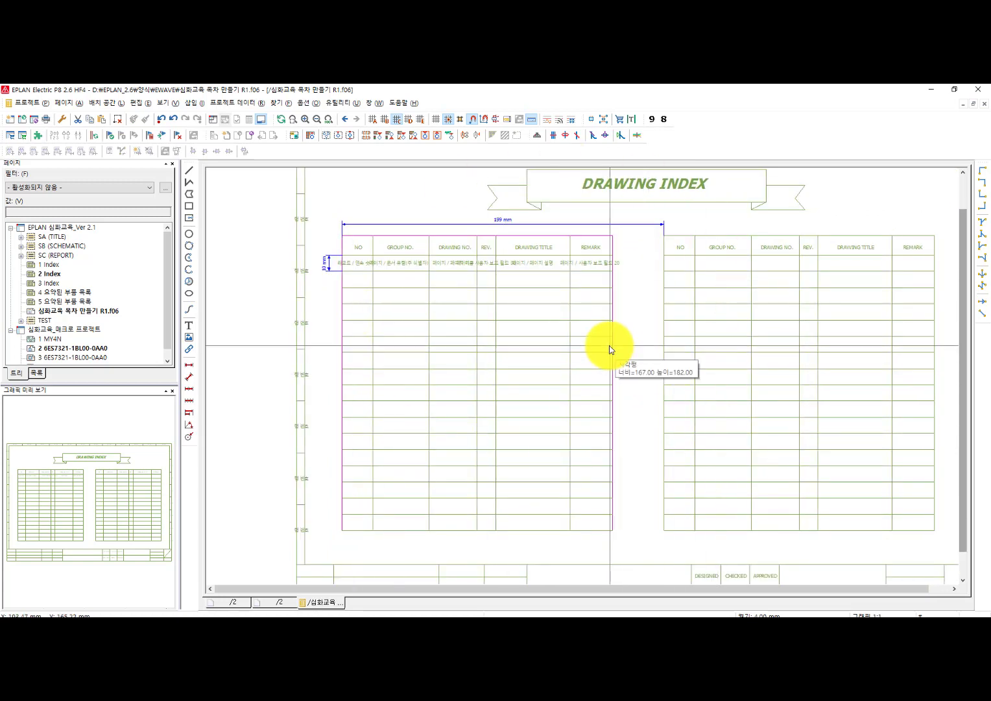
right_click(68, 312)
click(107, 500)
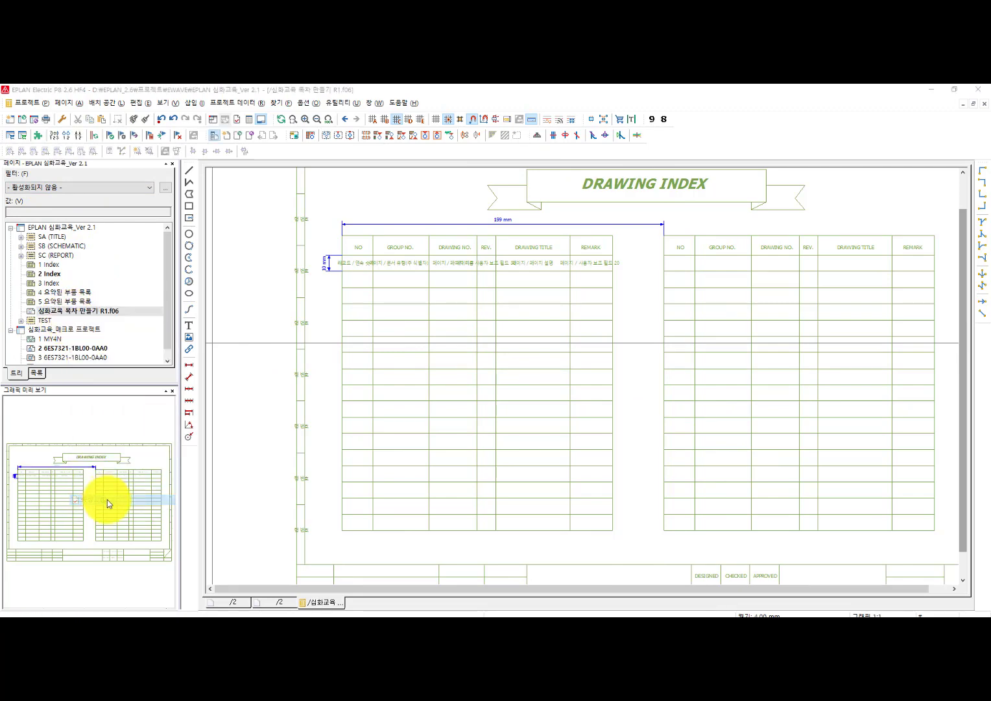
drag(406, 127, 623, 159)
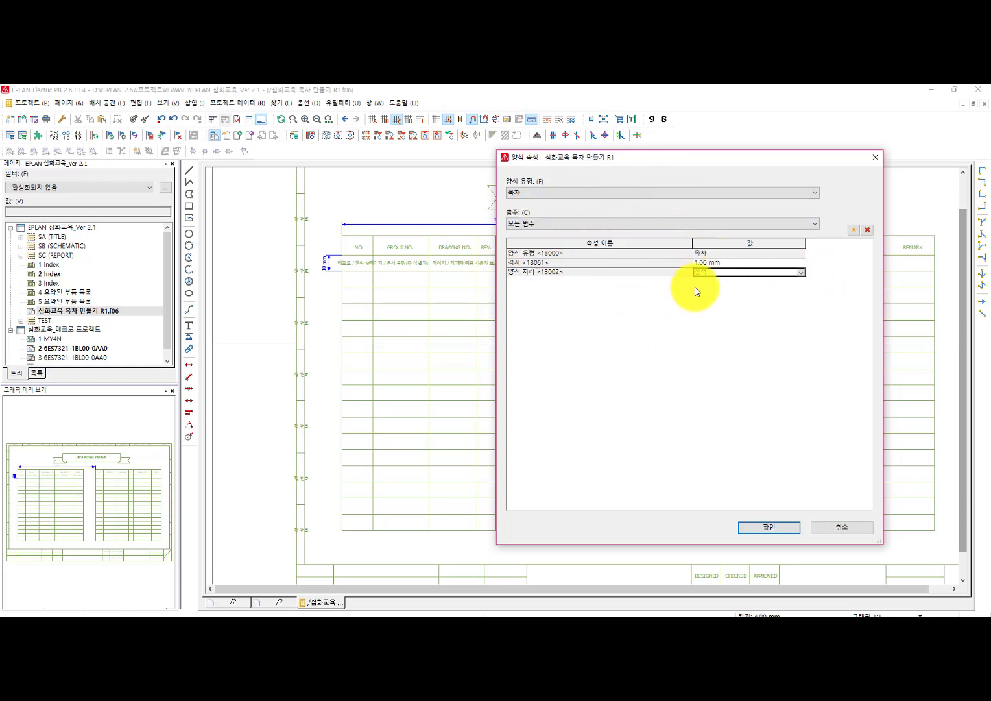
Step: Add the properties 열 너비 <13006>, 열 수 <13004>, 행 높이 <13007> and 행 수 <13005> to the form properties
click(854, 230)
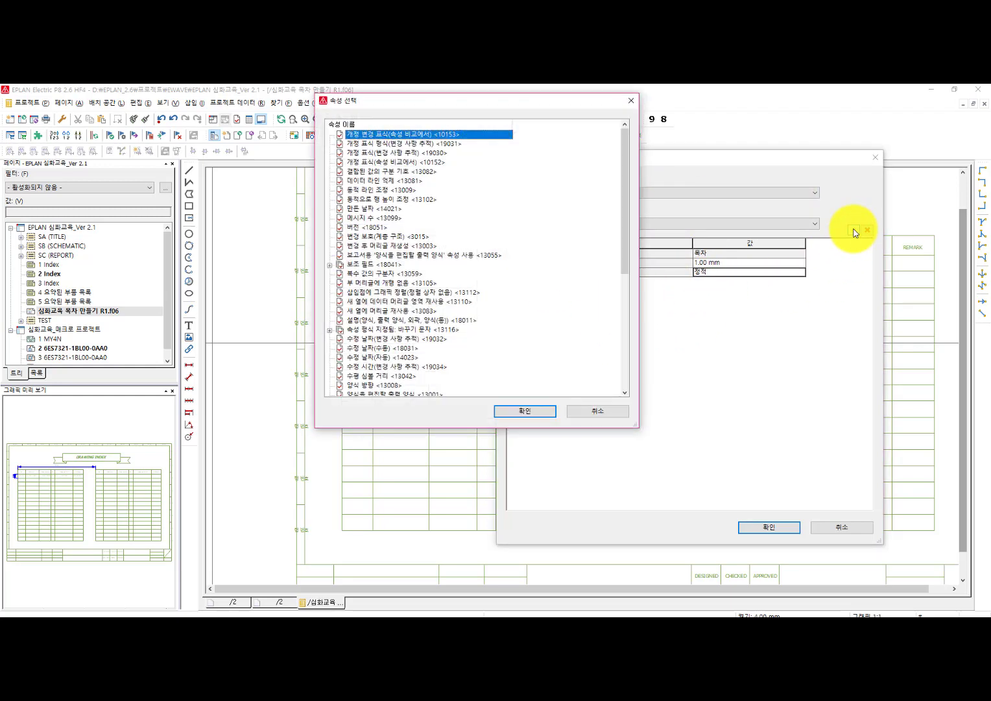
drag(510, 104, 662, 138)
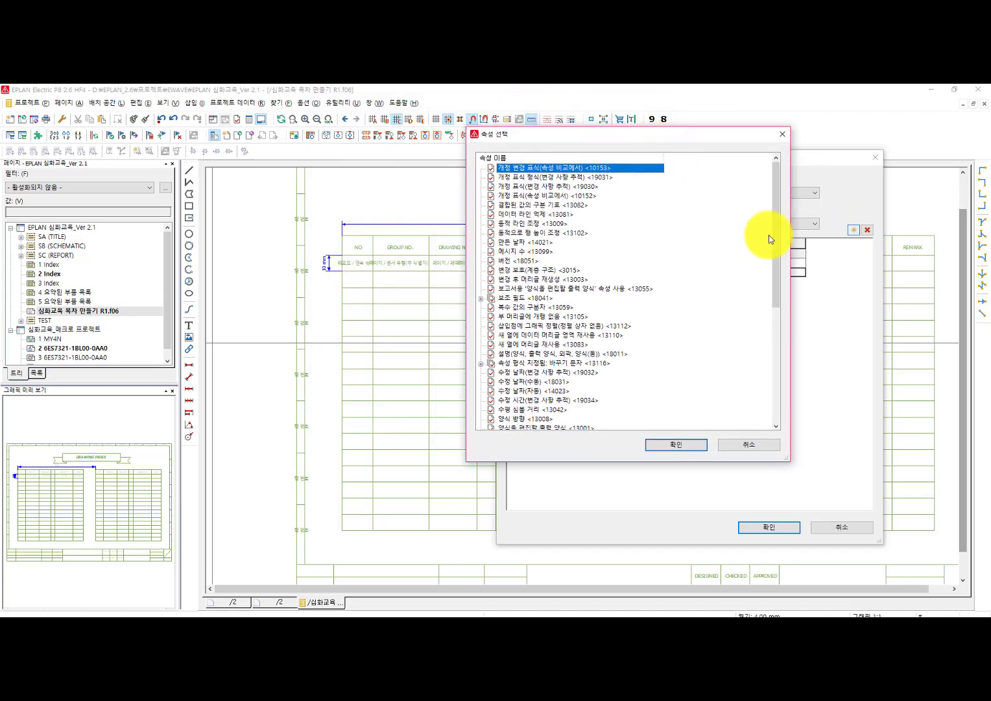
drag(777, 244, 765, 306)
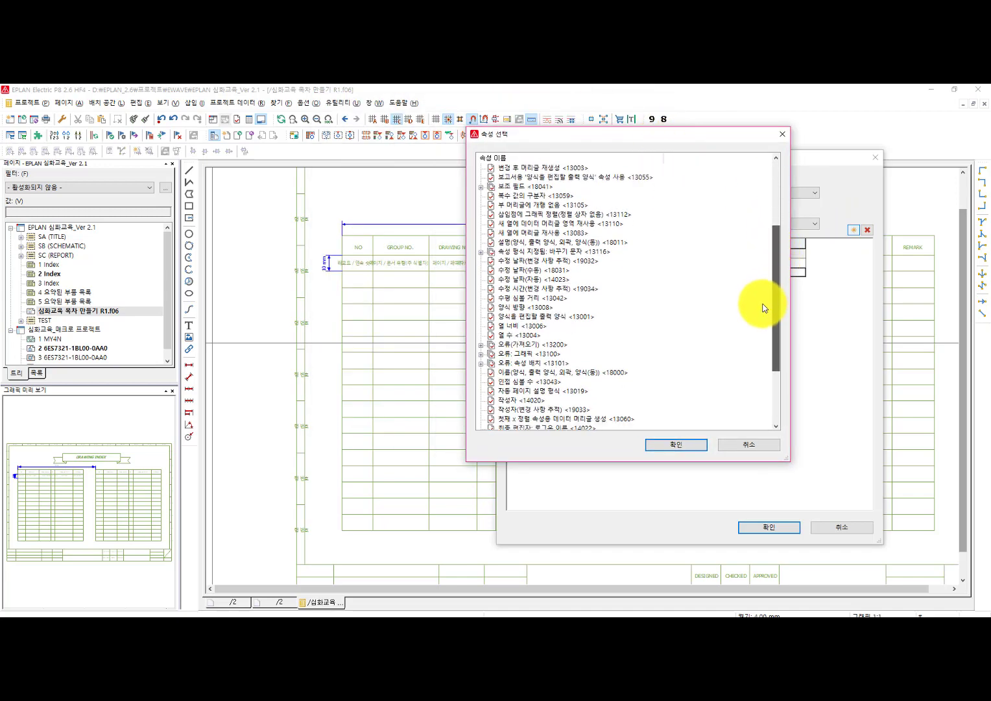
click(519, 319)
click(521, 326)
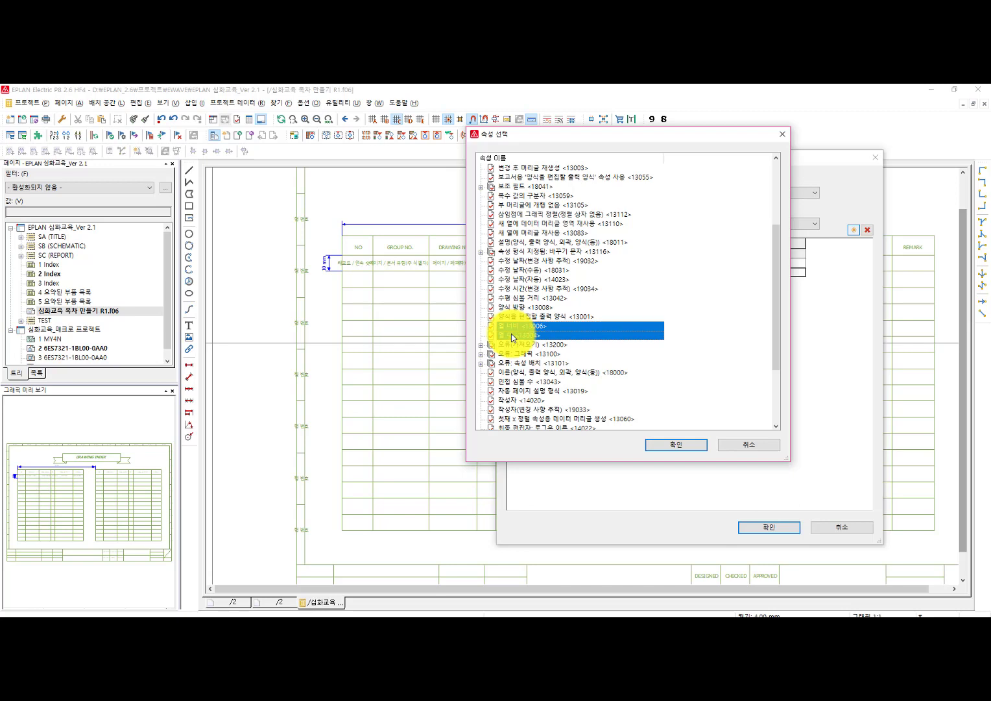
scroll(522, 397, down, 3)
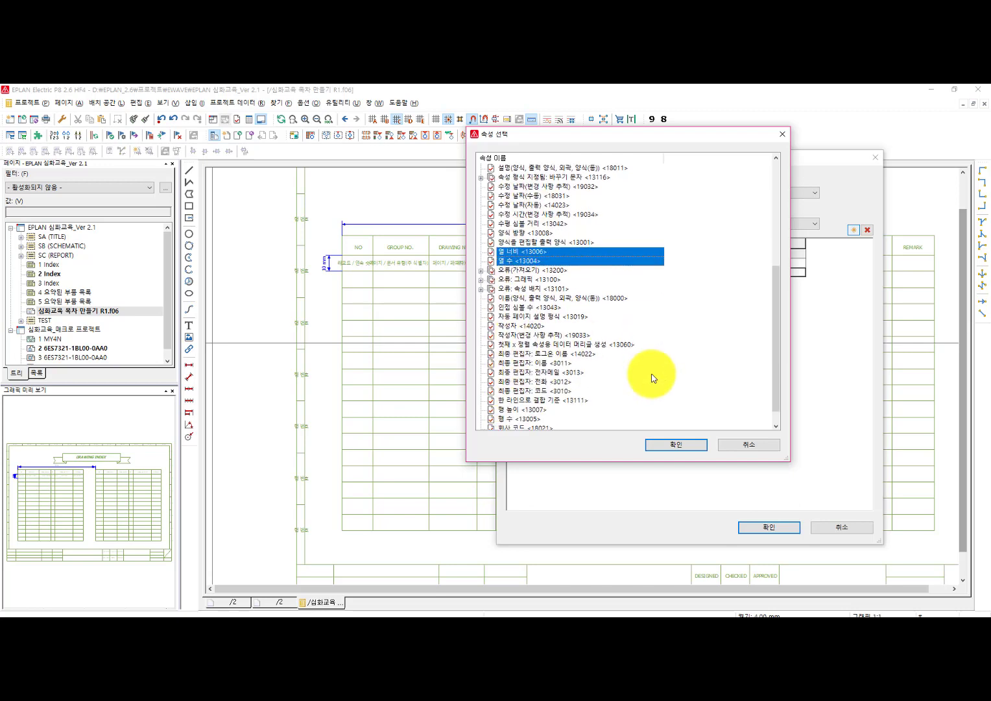
scroll(653, 378, down, 1)
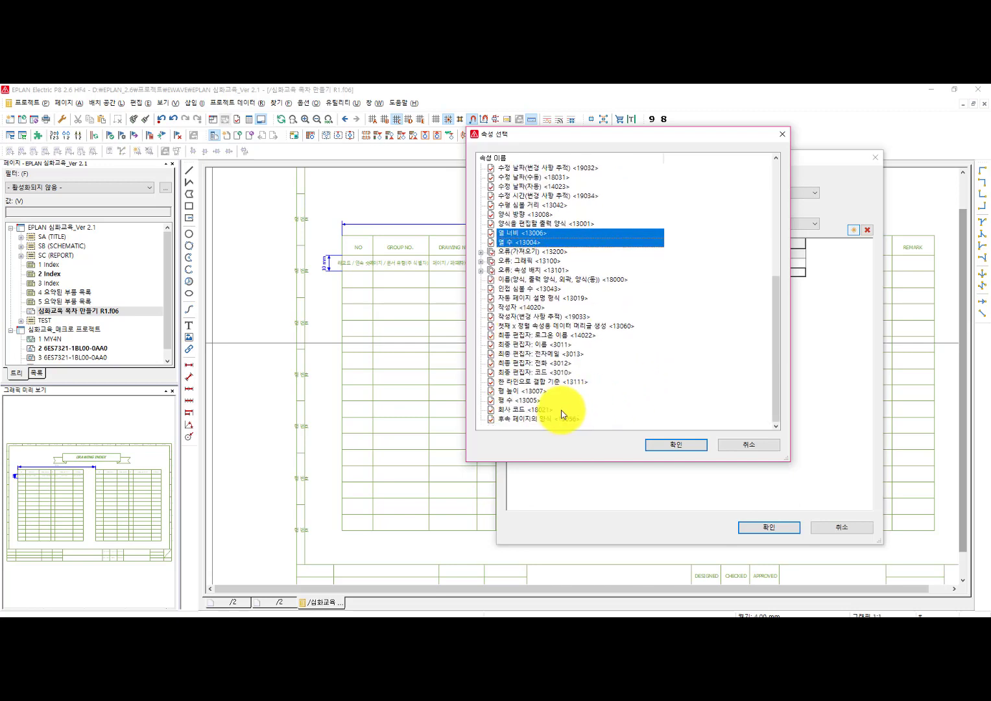
ctrl+click(510, 391)
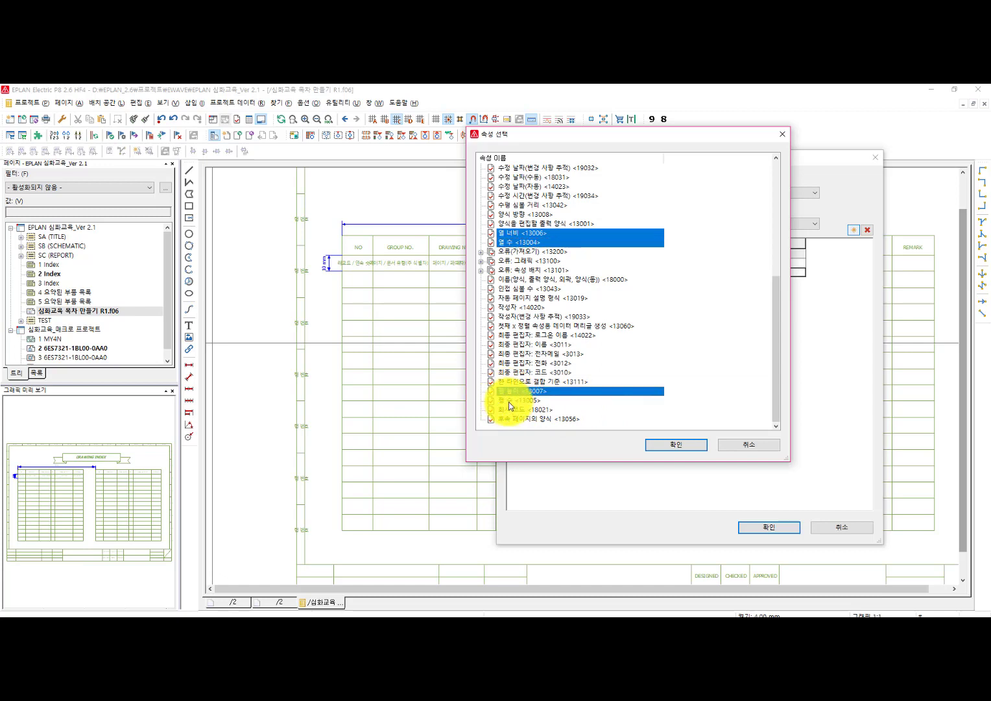
ctrl+click(508, 400)
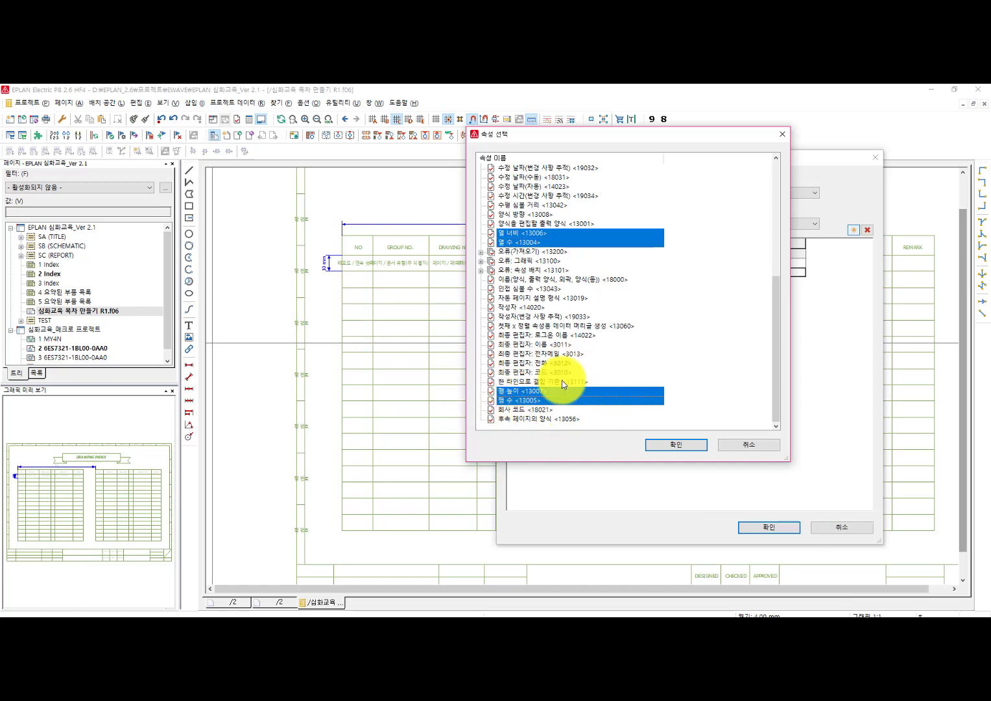
click(676, 446)
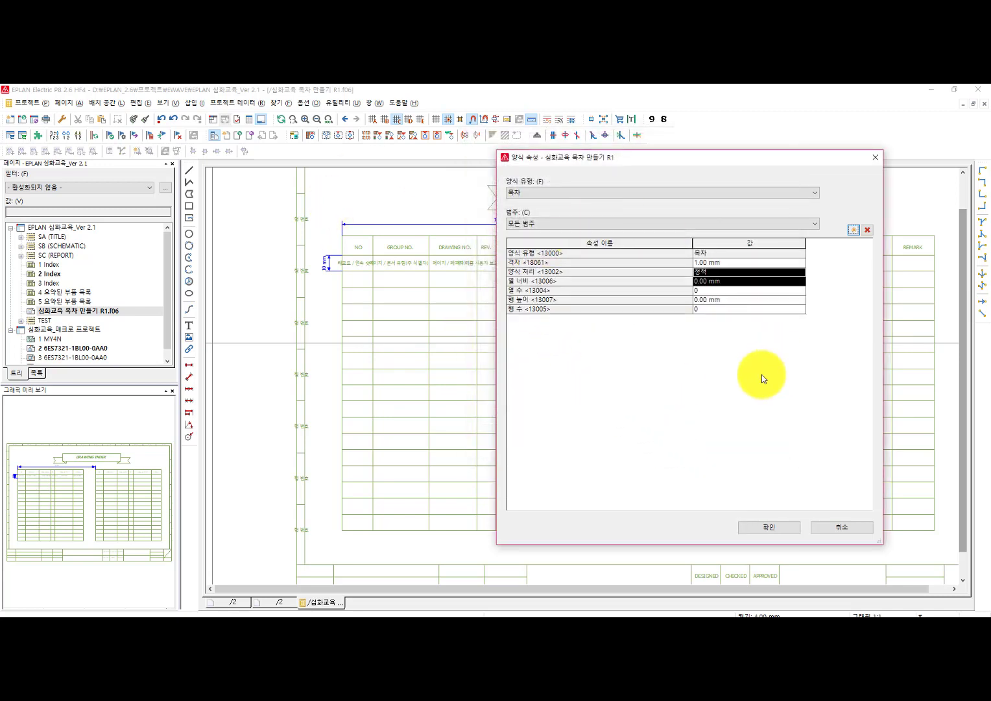
Step: Set the form's column width to 199 mm, column count to 2, row height to 10 mm and row count to 17, and apply them
click(561, 284)
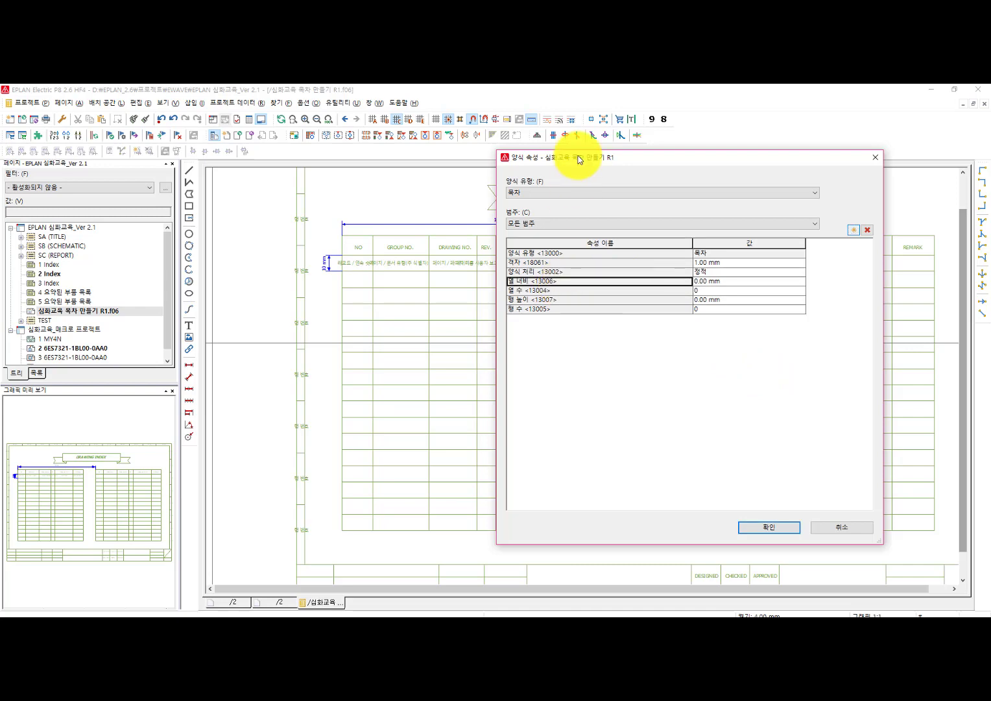
mouse_move(581, 159)
mouse_down()
mouse_move(438, 292)
mouse_move(433, 257)
mouse_move(467, 273)
mouse_move(470, 263)
mouse_up()
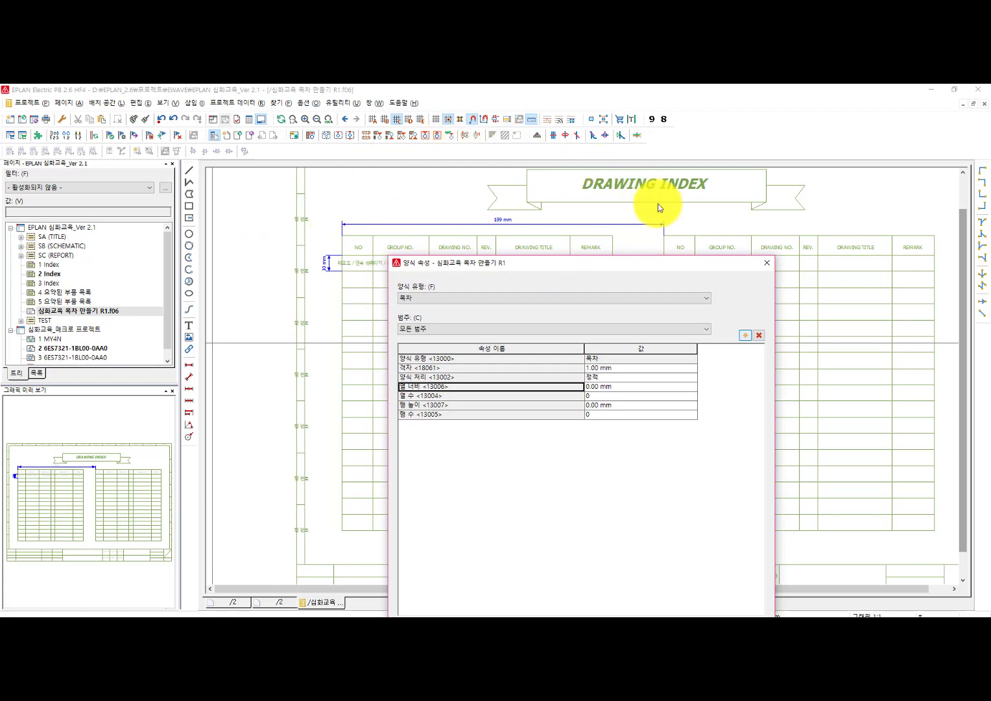
click(602, 387)
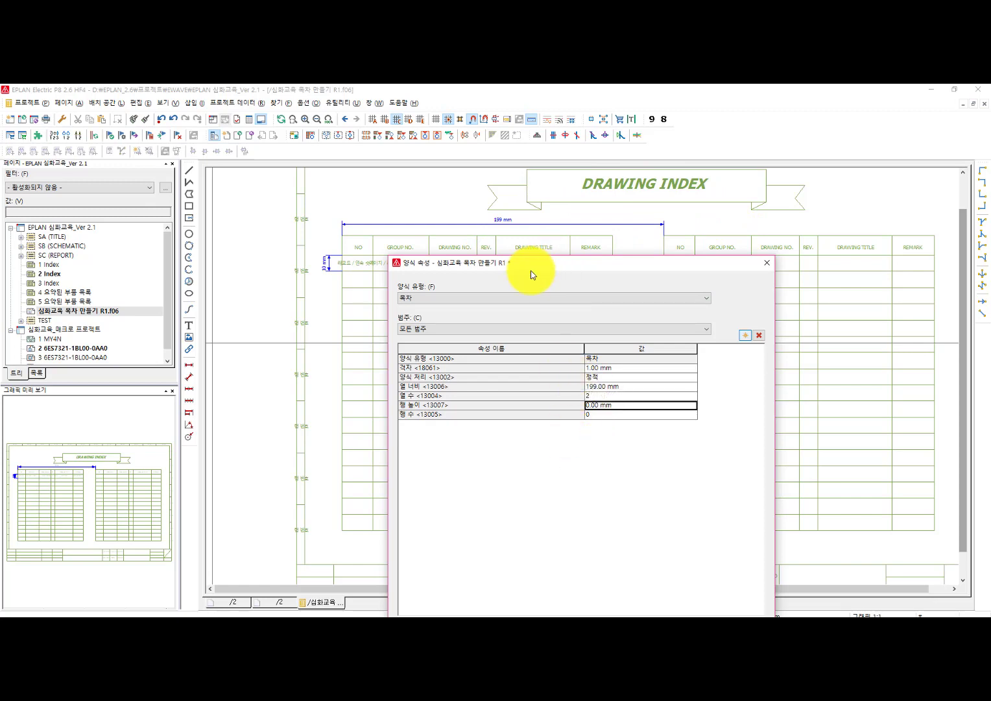
mouse_move(530, 267)
mouse_down()
mouse_move(691, 193)
mouse_move(654, 187)
mouse_up()
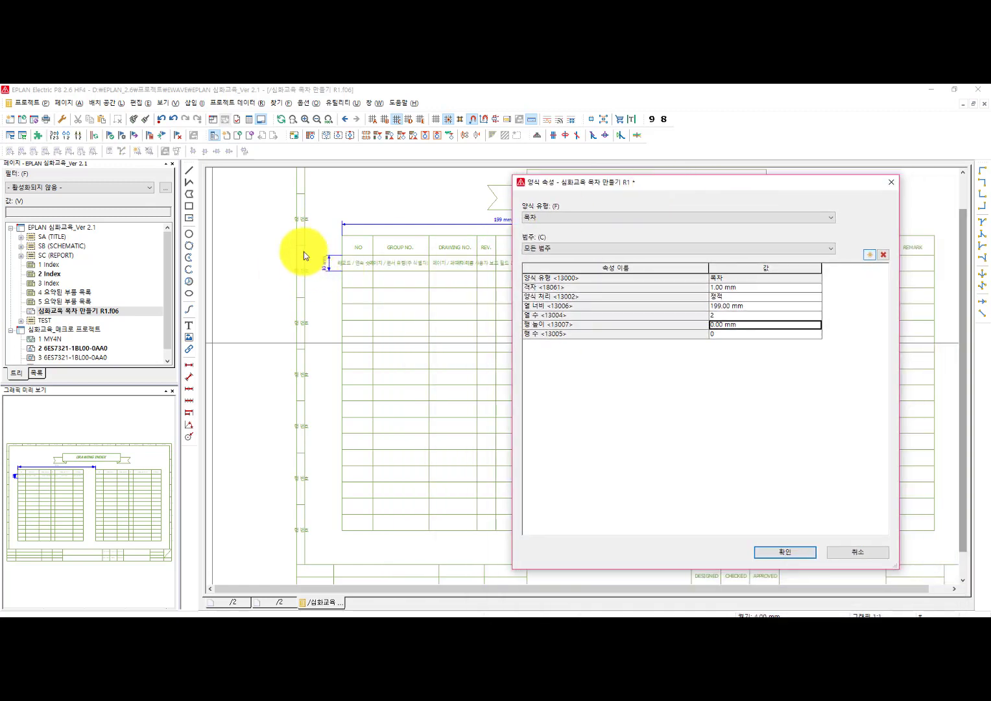
text(10)
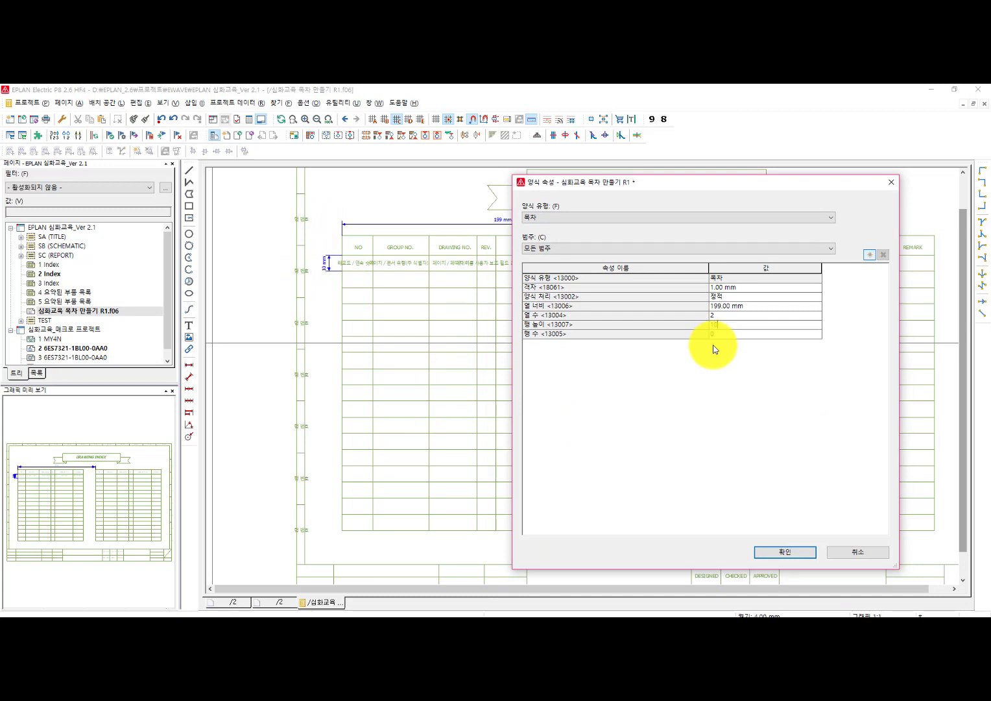
key(Down)
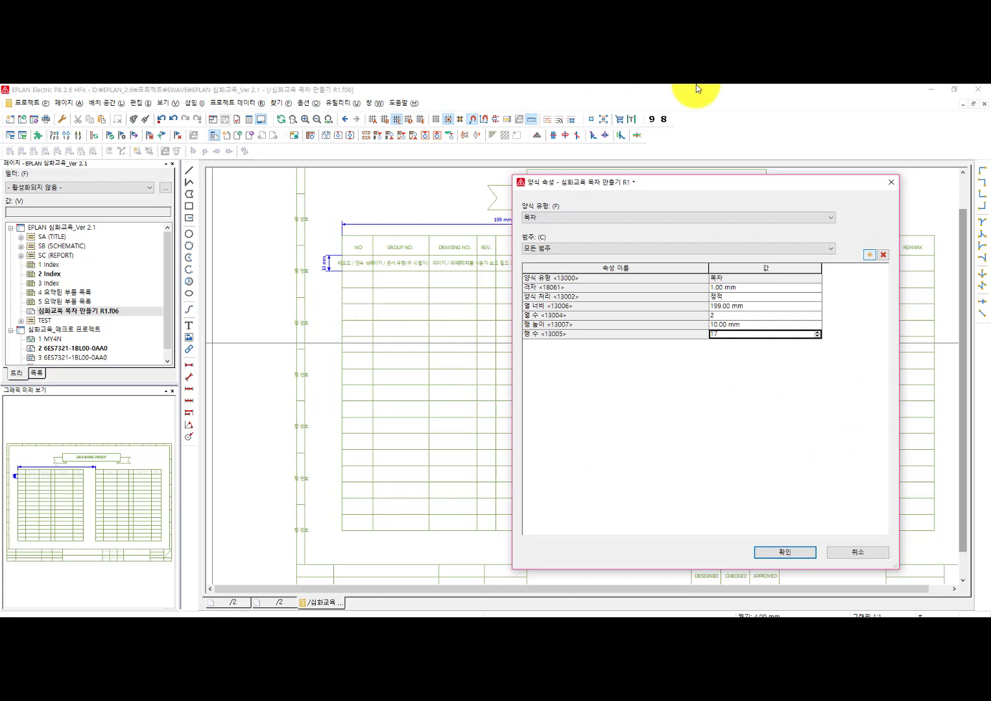
click(774, 550)
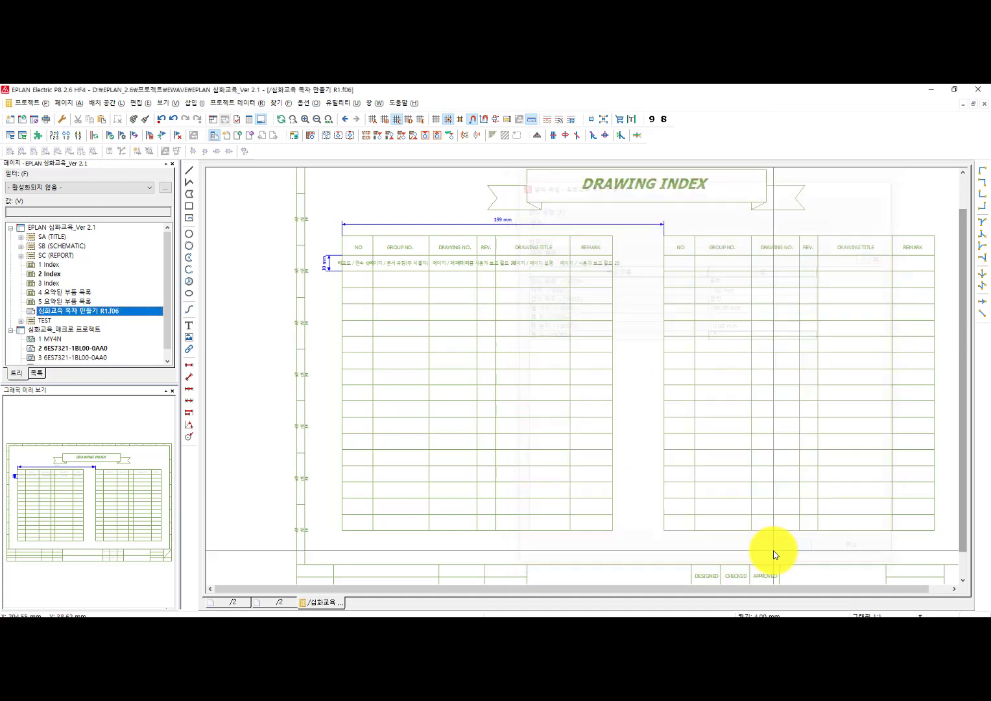
Step: Delete the table spacing dimension and the row height dimension from the form
click(499, 223)
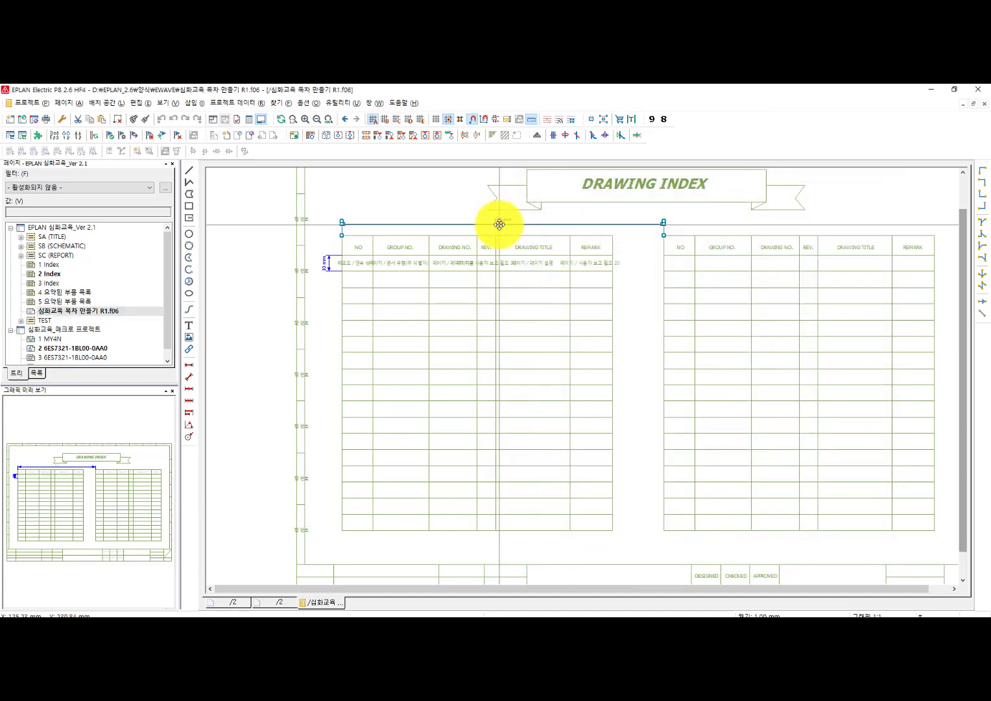
click(321, 265)
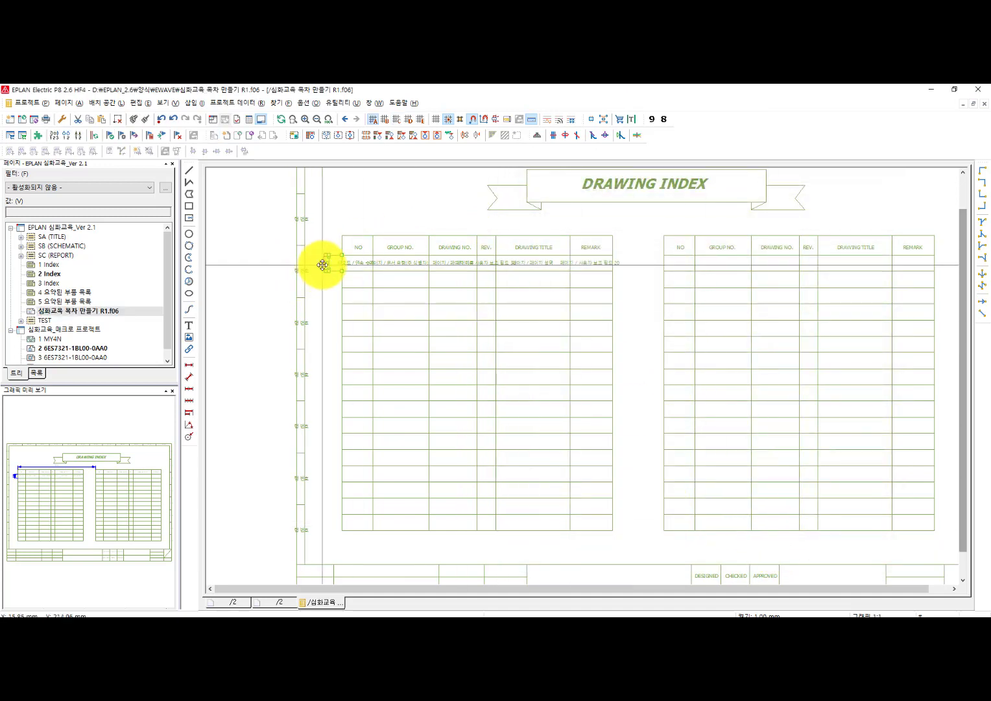
key(Delete)
scroll(499, 390, down, 2)
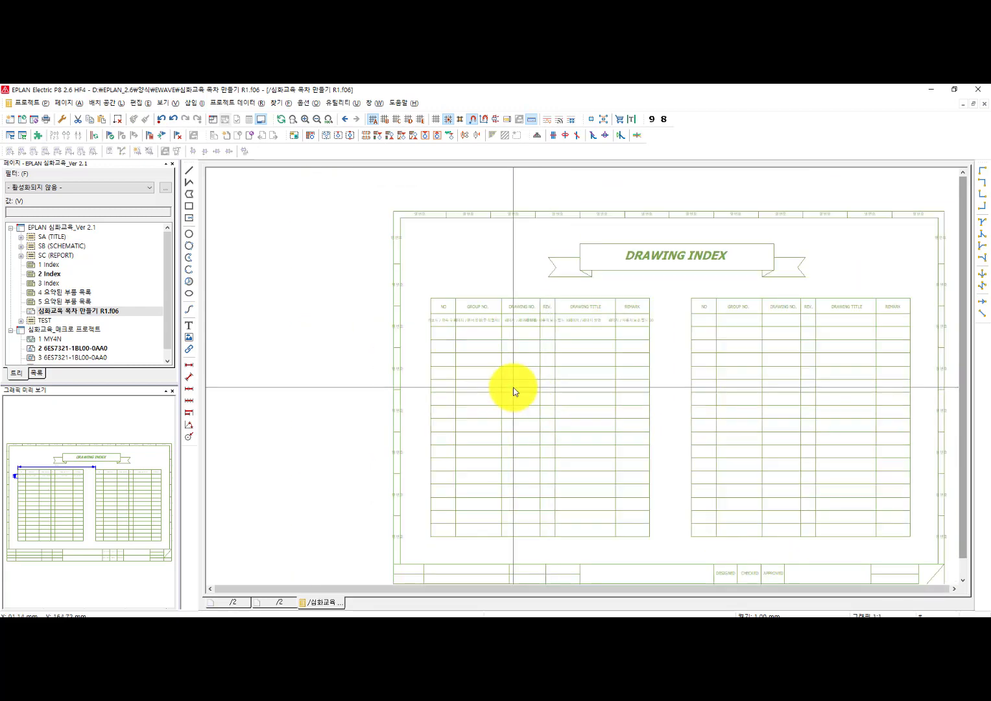
middle_drag(697, 433, 677, 399)
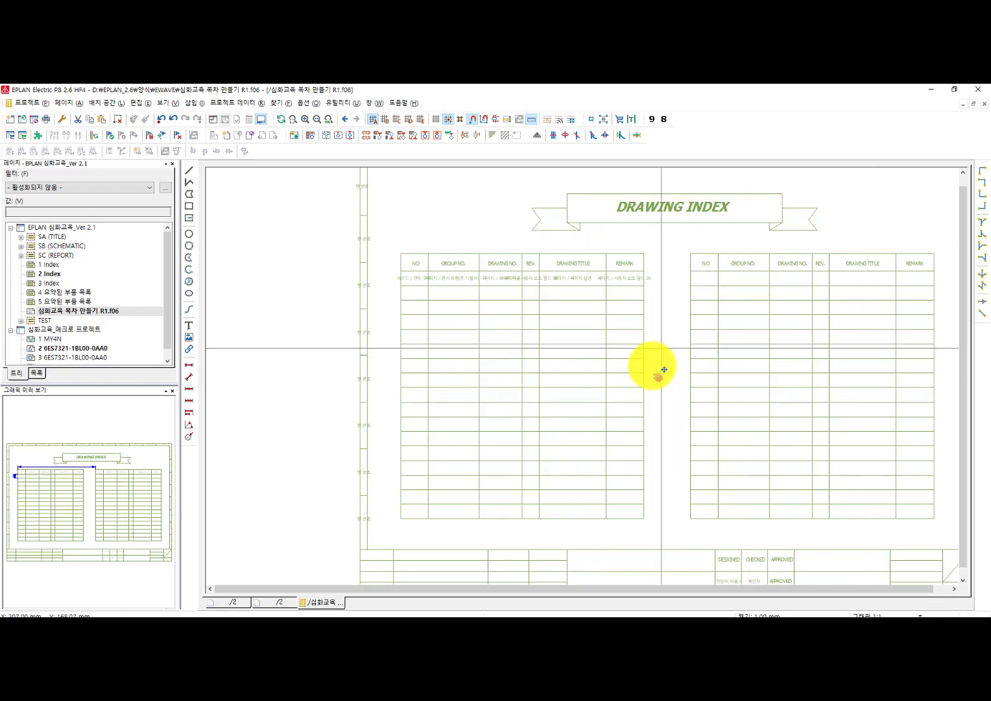
middle_drag(665, 370, 649, 399)
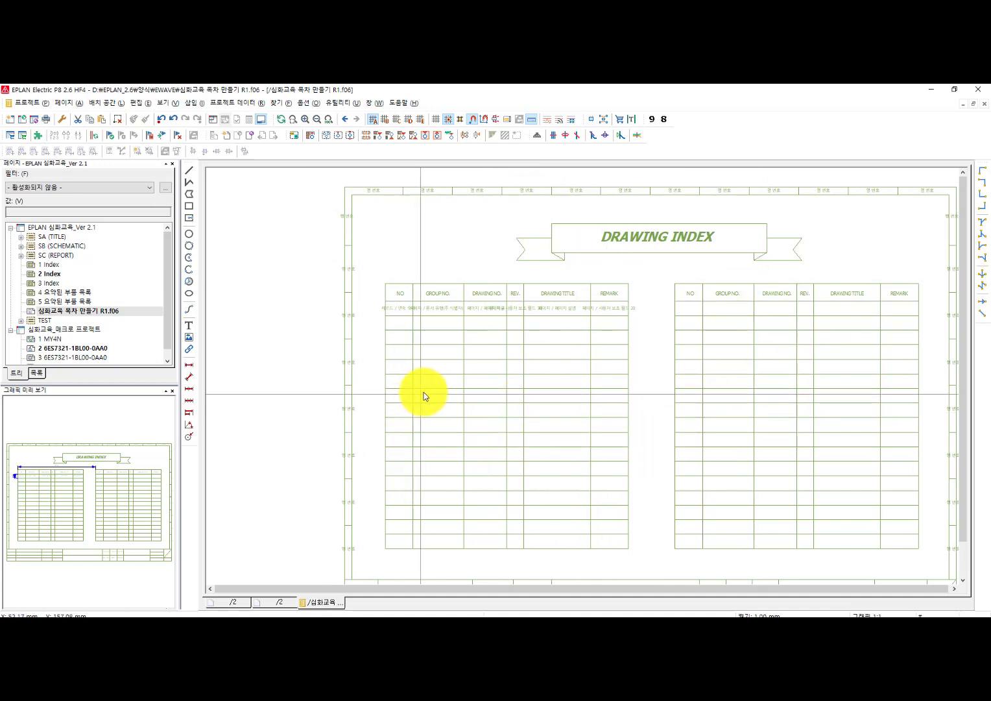
Step: Close the form 심화교육 목차 만들기 R1.f06
click(109, 312)
right_click(111, 312)
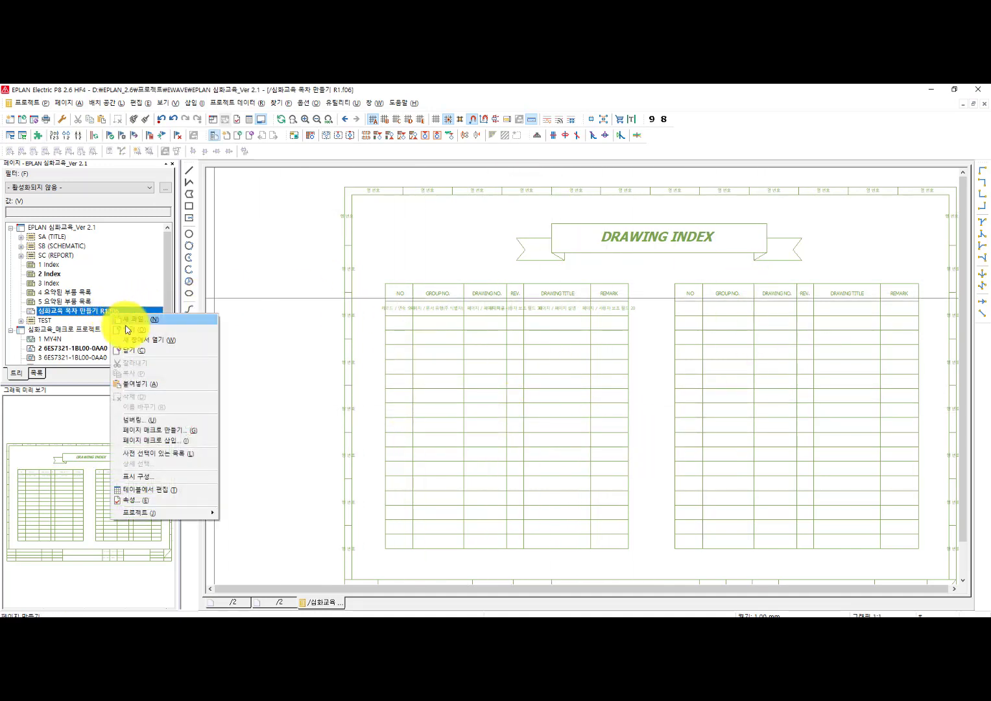
click(132, 352)
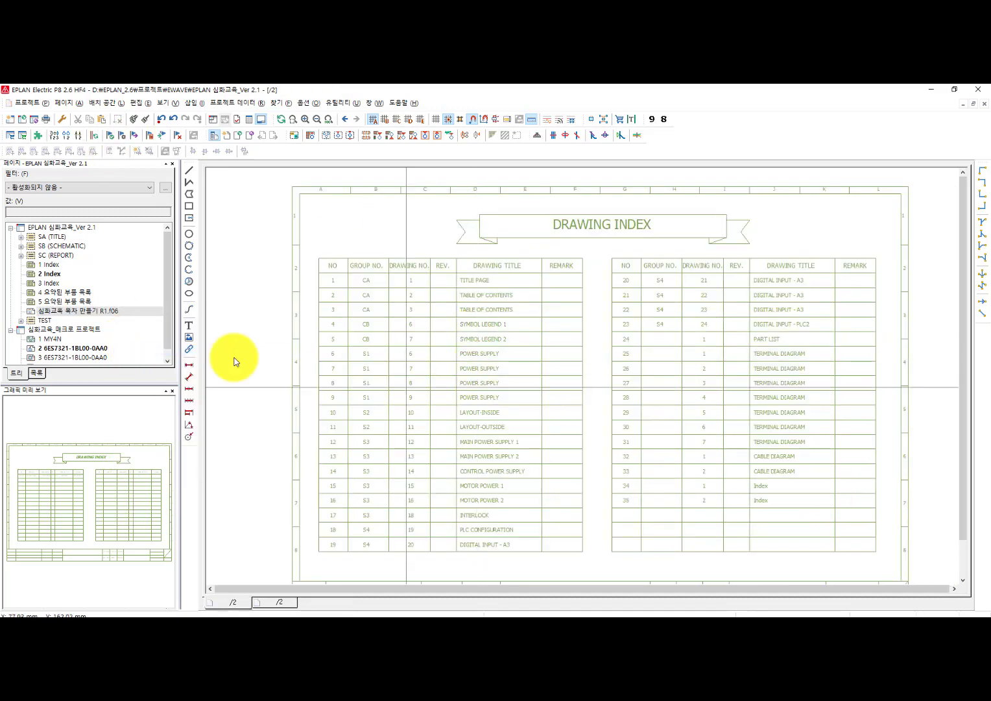
Step: Open page 4 요약된 부품 목록 and the project's report settings for output to pages (페이지로 출력)
click(39, 247)
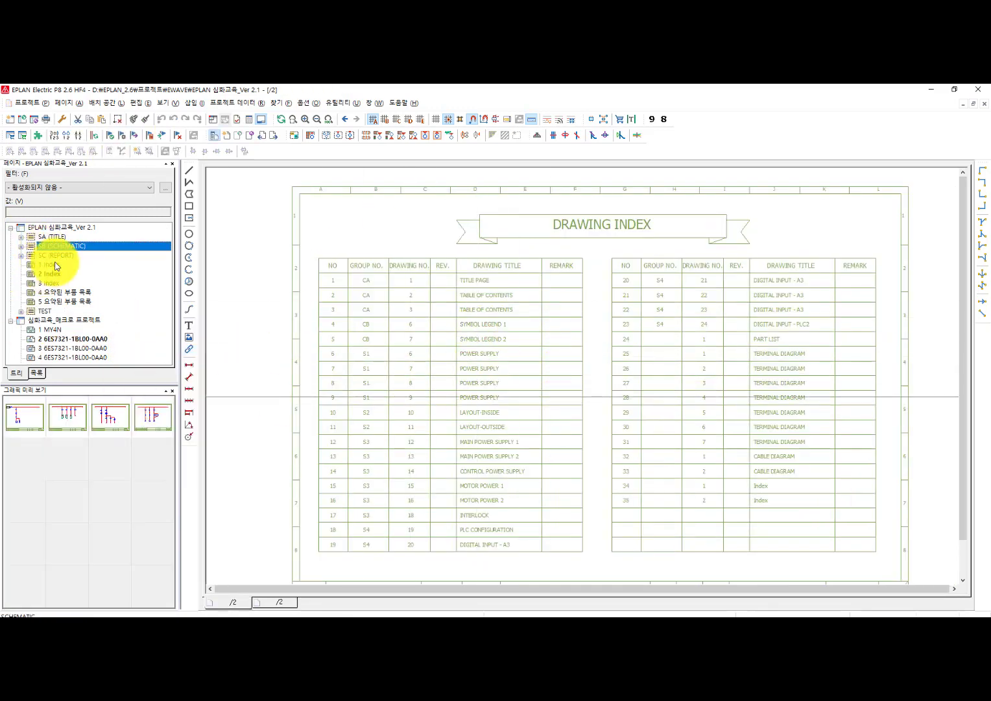
click(54, 290)
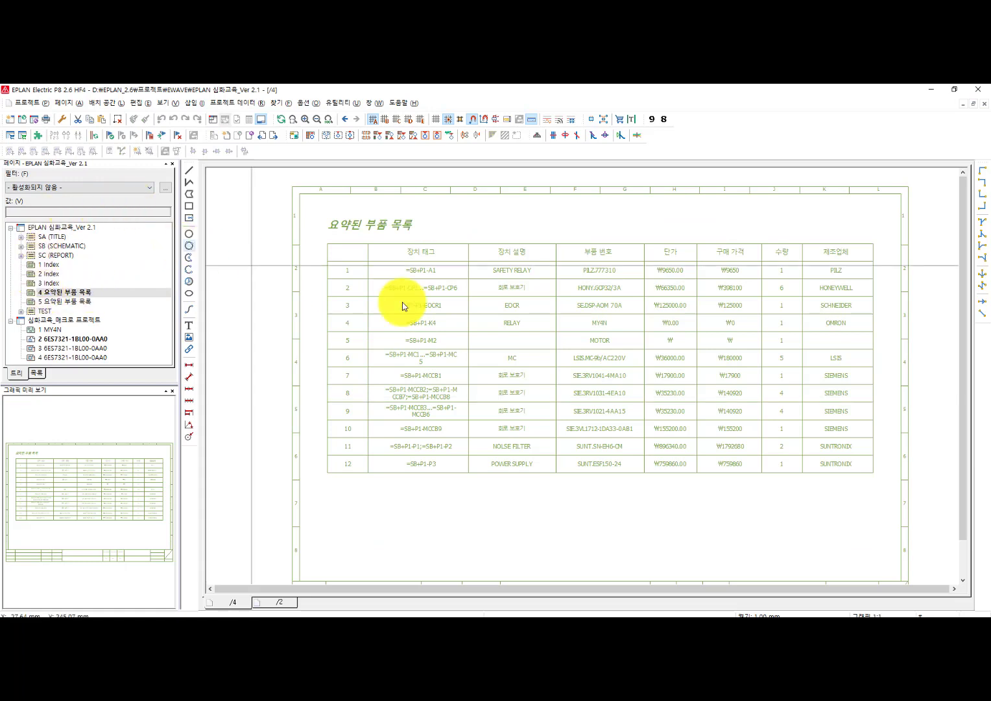
click(340, 102)
mouse_move(336, 116)
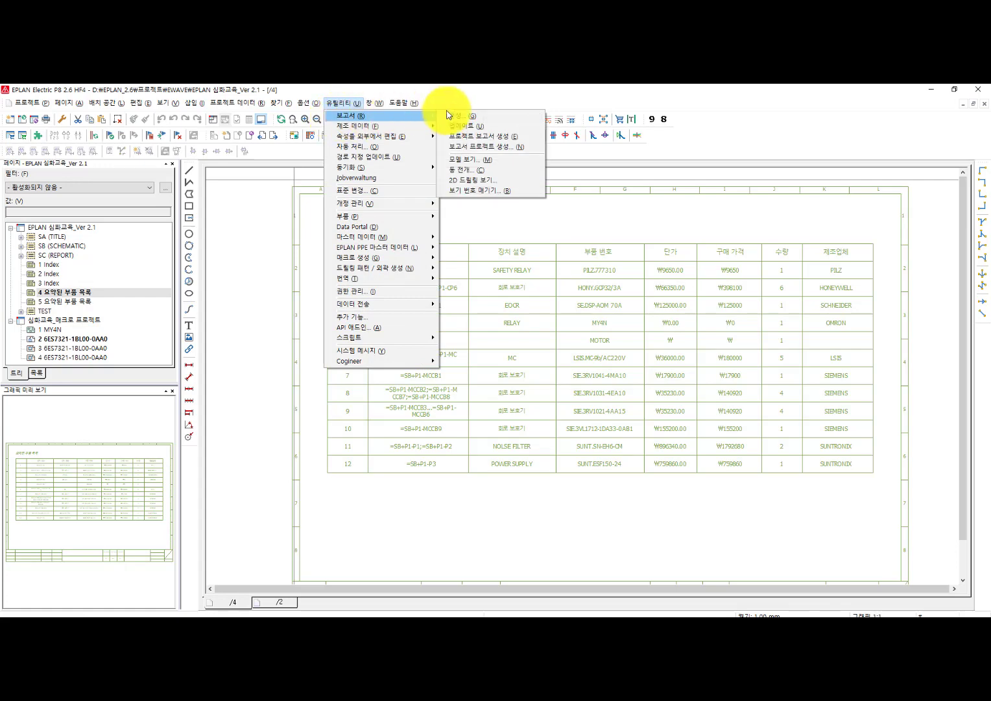
click(458, 117)
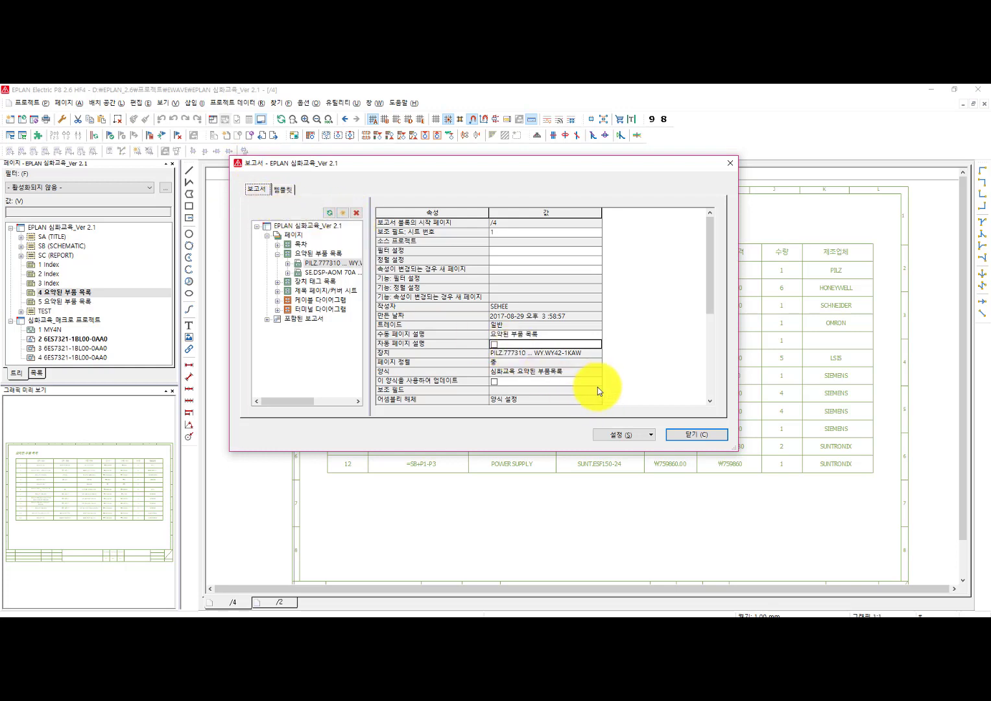
click(606, 435)
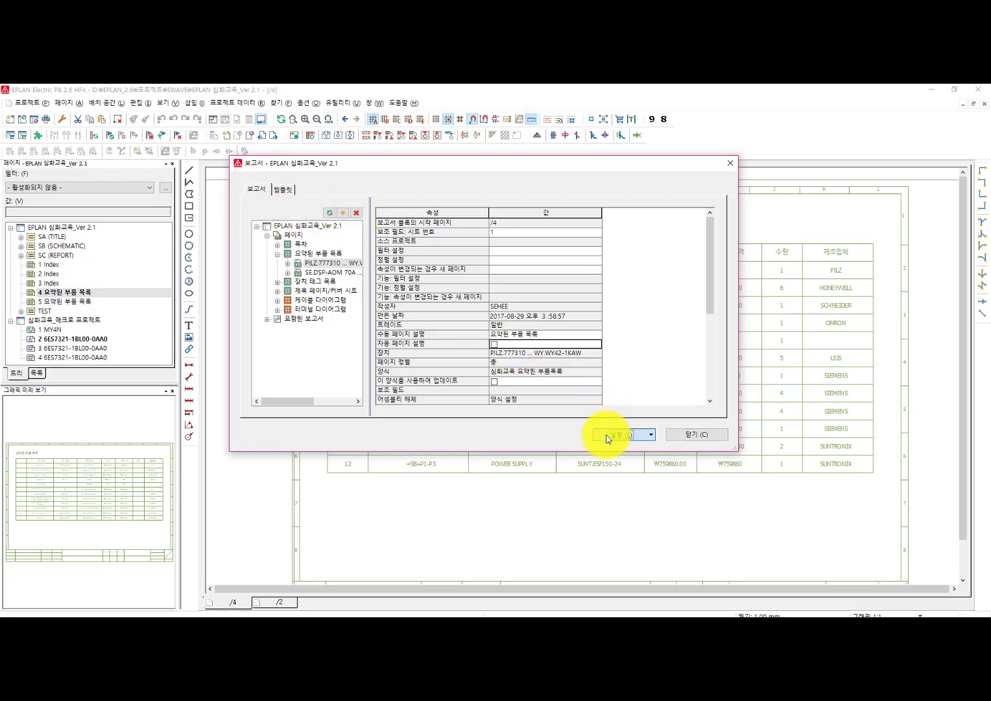
click(610, 448)
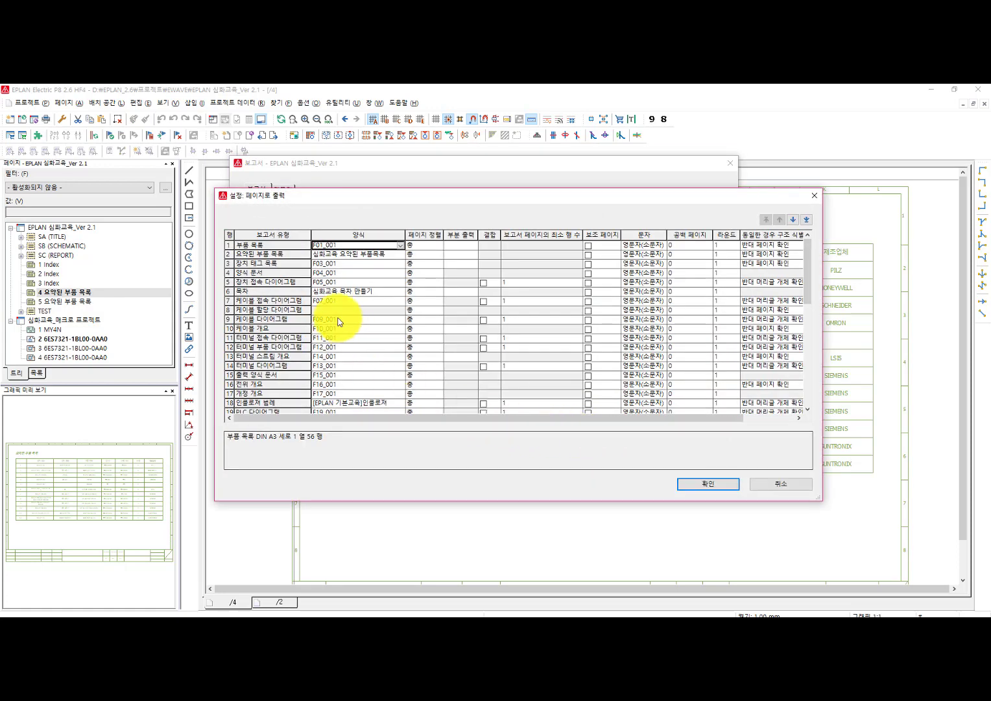
Step: Examine the report types and the form assigned to each in the page output settings
click(268, 262)
click(267, 245)
click(266, 300)
click(266, 354)
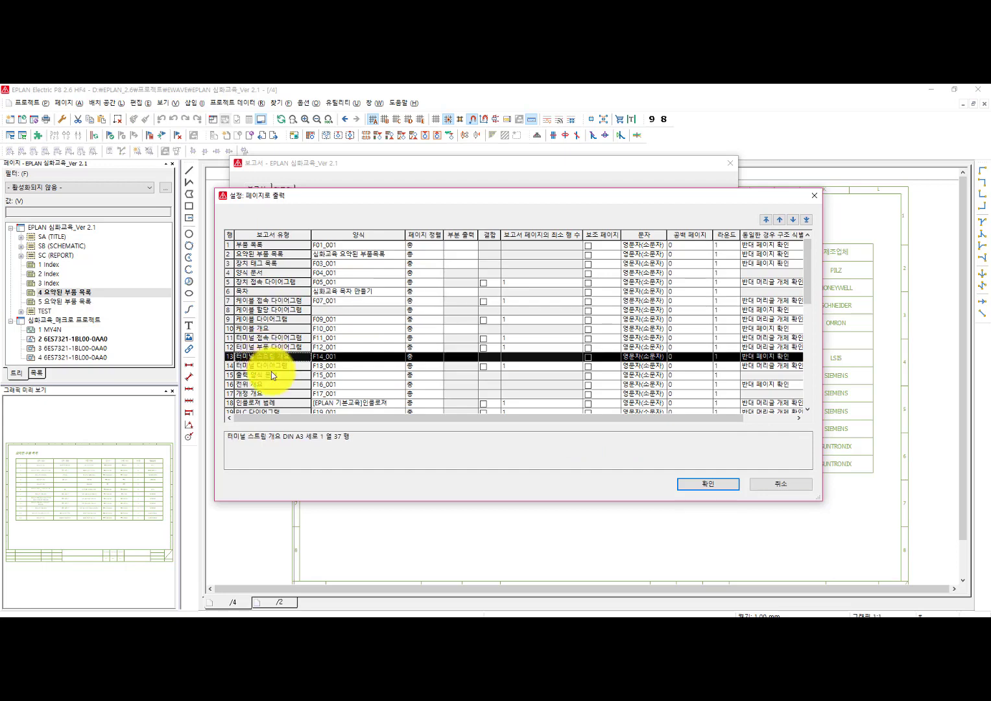
click(271, 374)
click(345, 264)
click(354, 319)
click(351, 385)
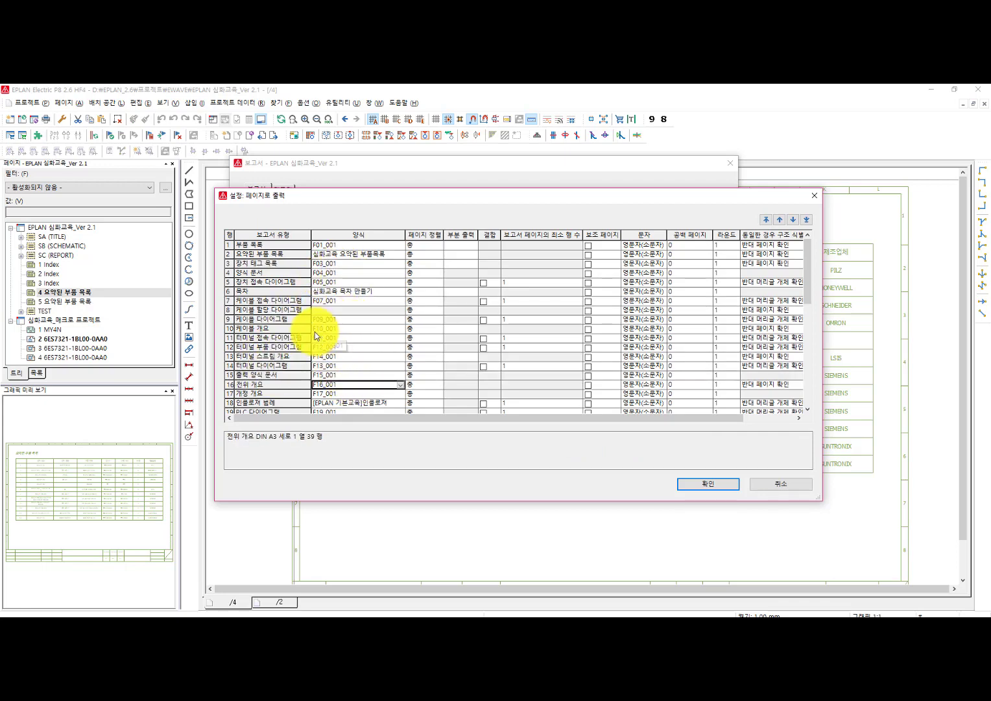
Step: Assign the form 심화교육 목차 만들기 R1.f06 to the 목차 report type in the page output settings and apply them
click(259, 291)
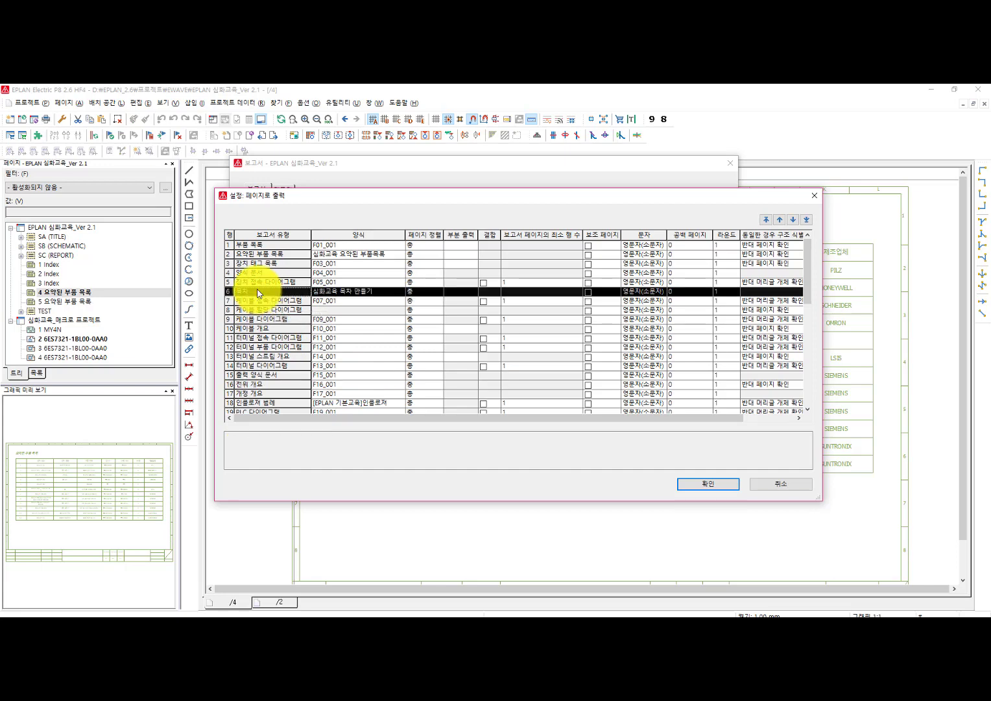
click(394, 295)
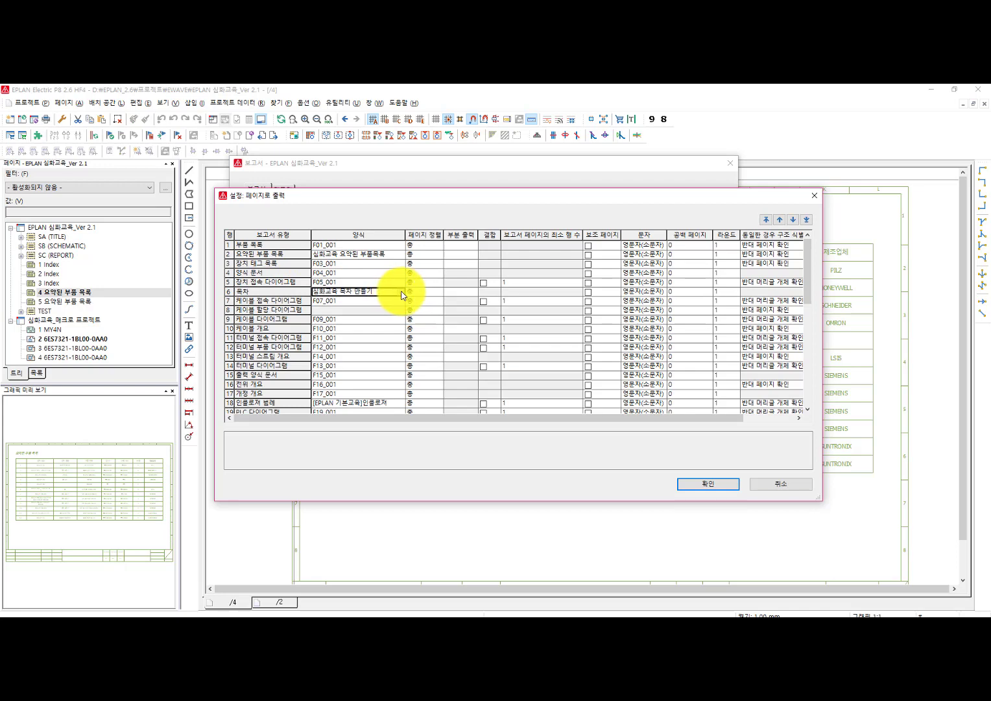
click(401, 293)
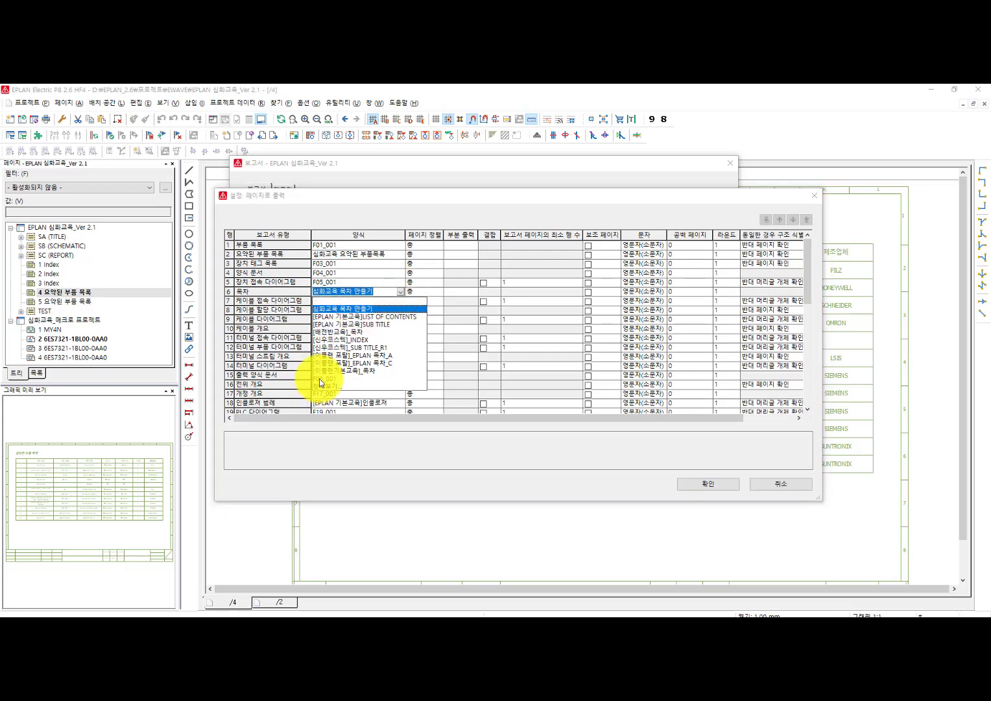
click(319, 387)
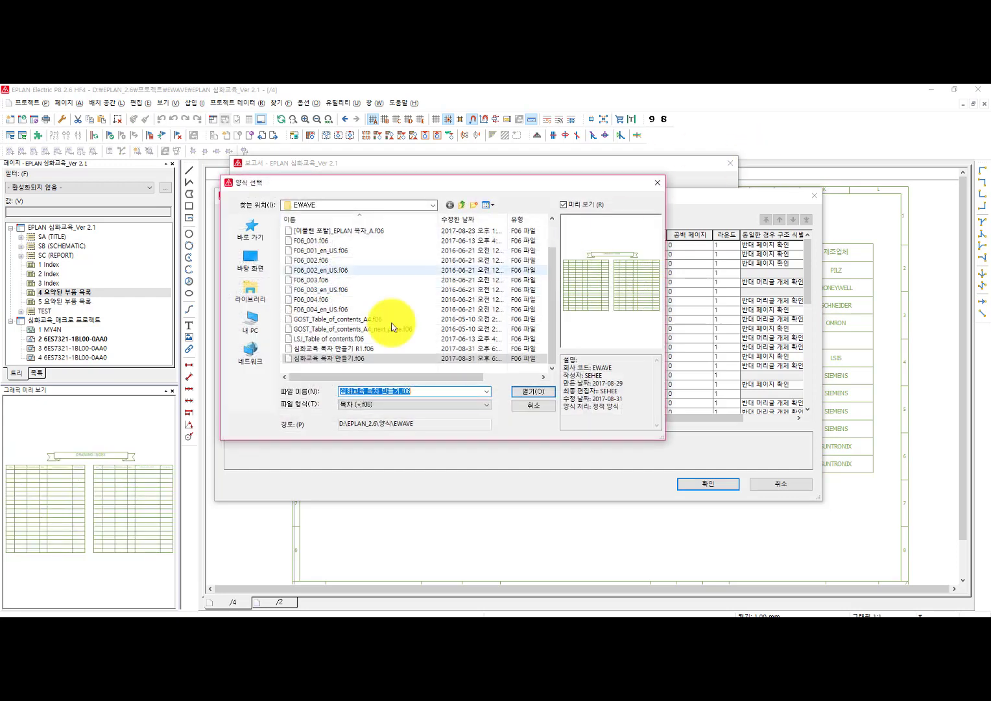
click(356, 349)
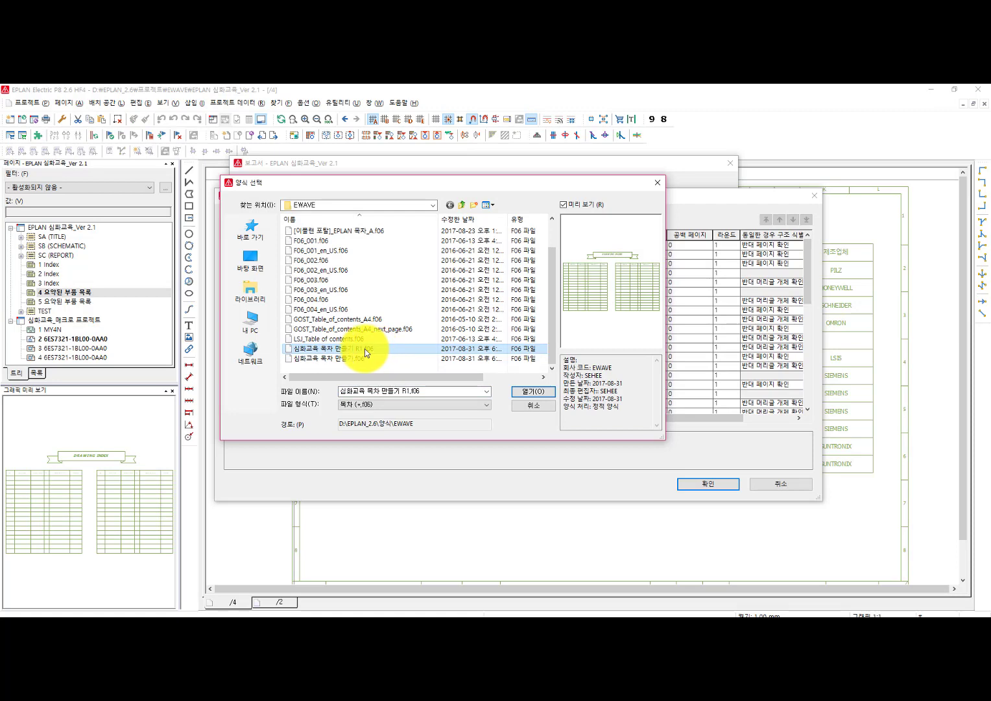
click(535, 391)
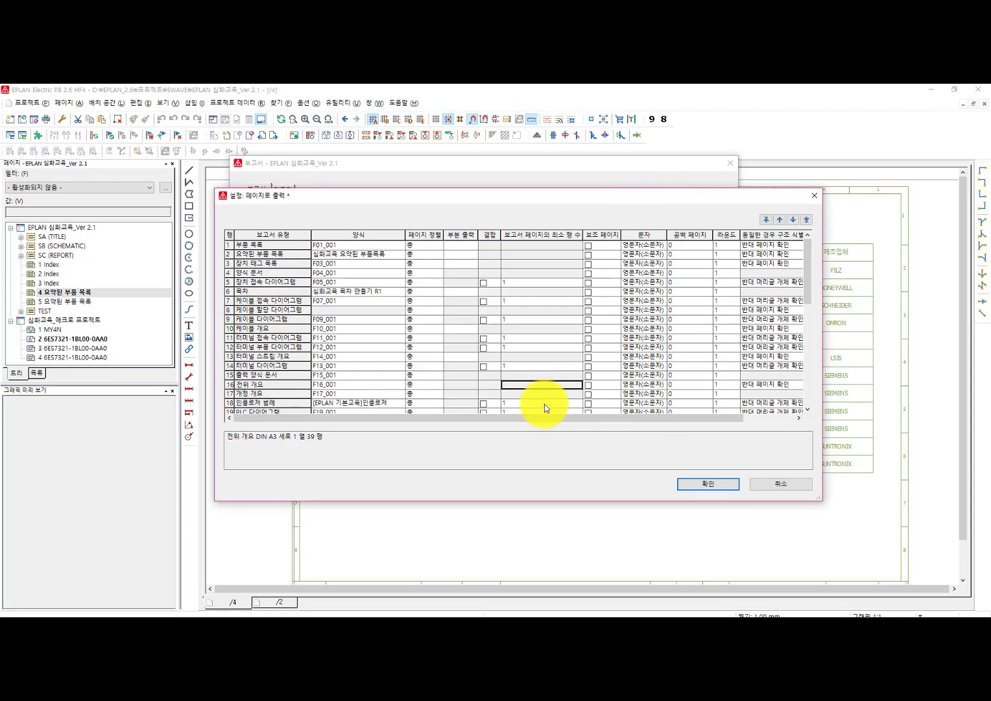
click(708, 483)
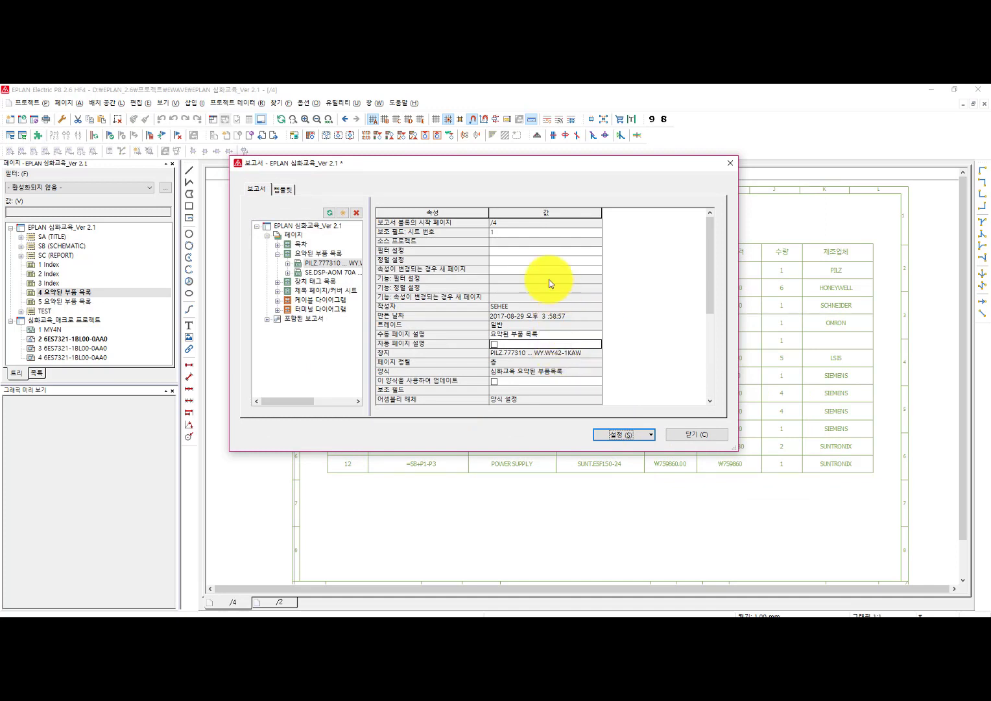
Step: Generate a new 목차 report starting at page 6 with the page description Index, and close the reports dialog
click(341, 214)
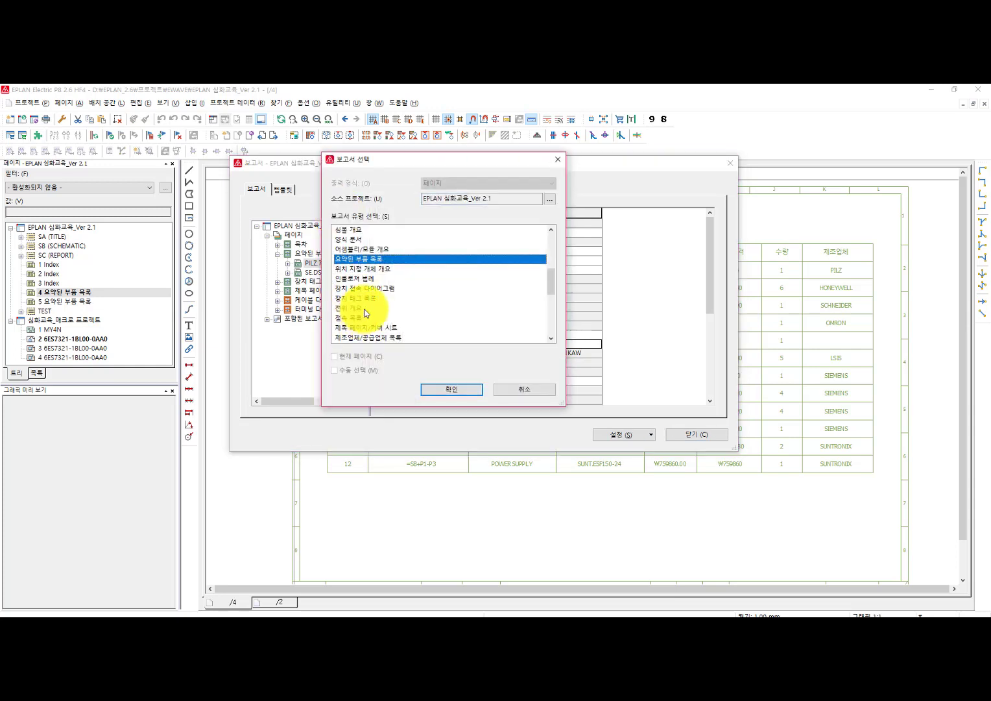
drag(552, 280, 552, 248)
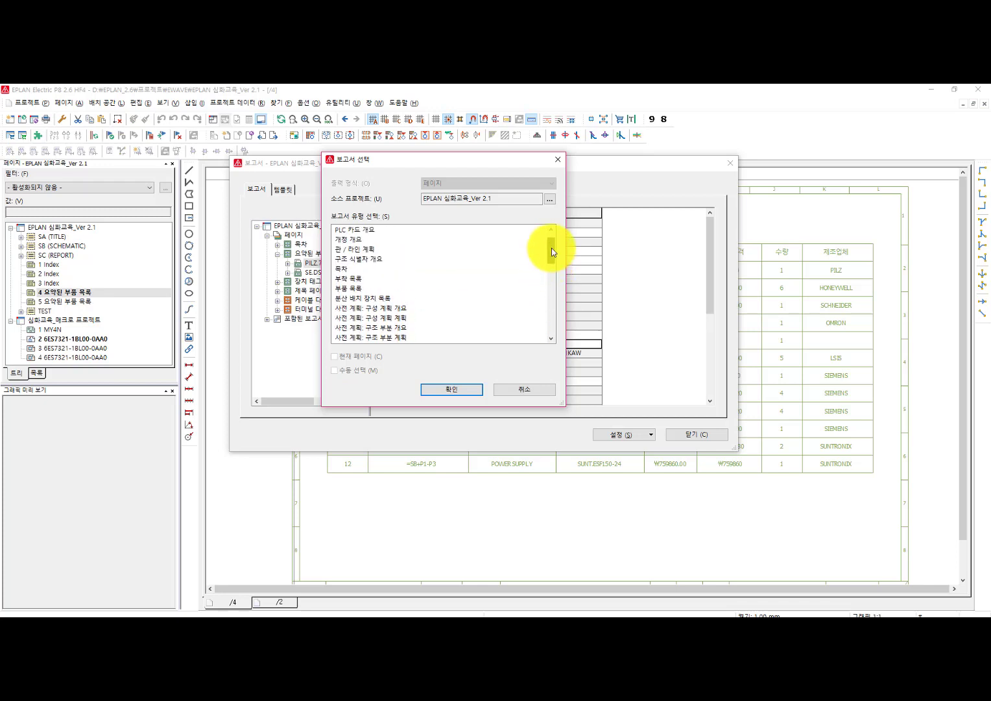
click(343, 269)
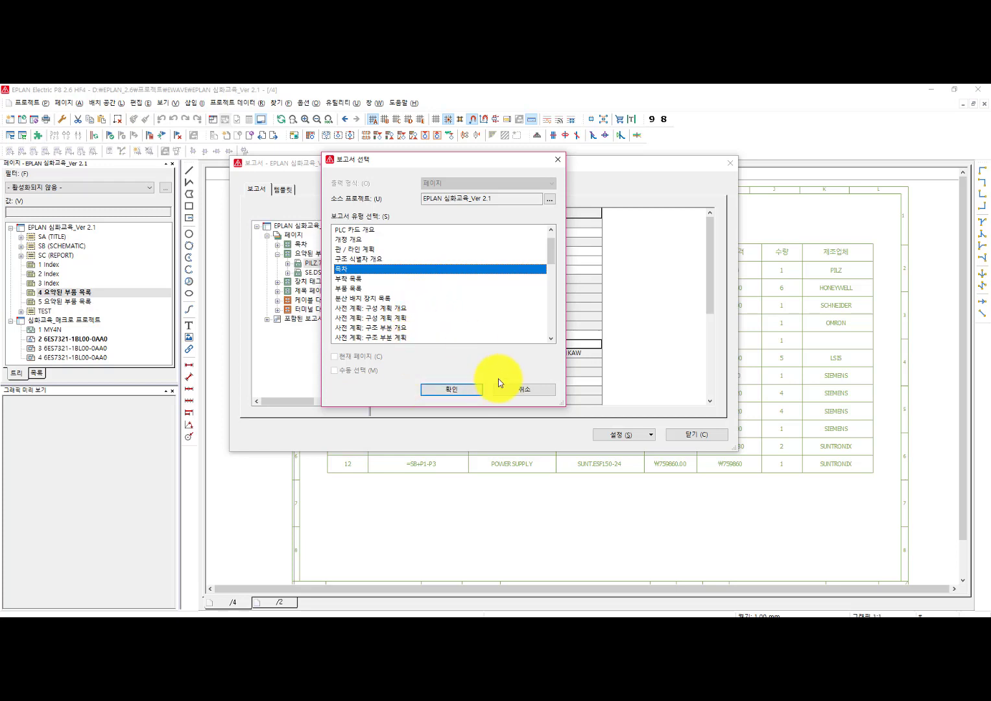
click(460, 393)
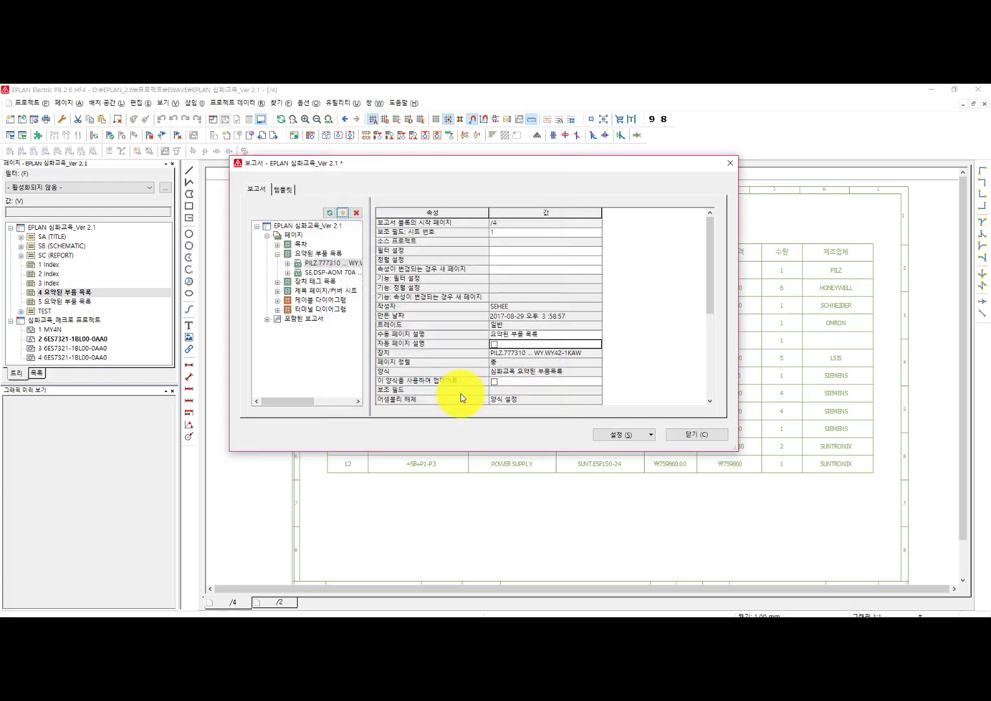
click(457, 344)
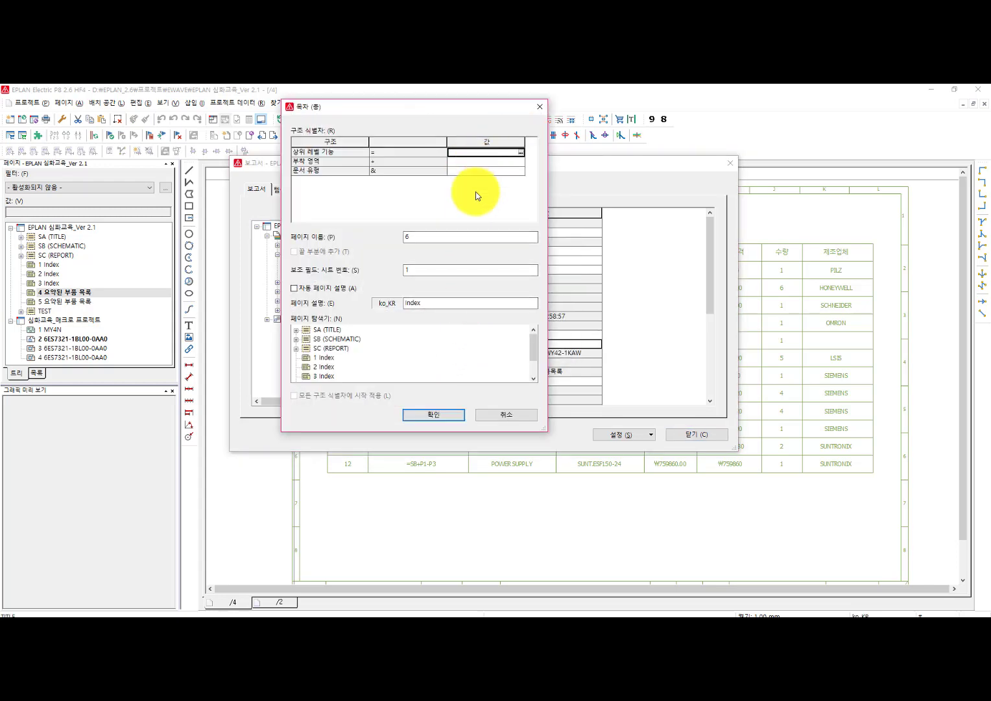
double_click(412, 240)
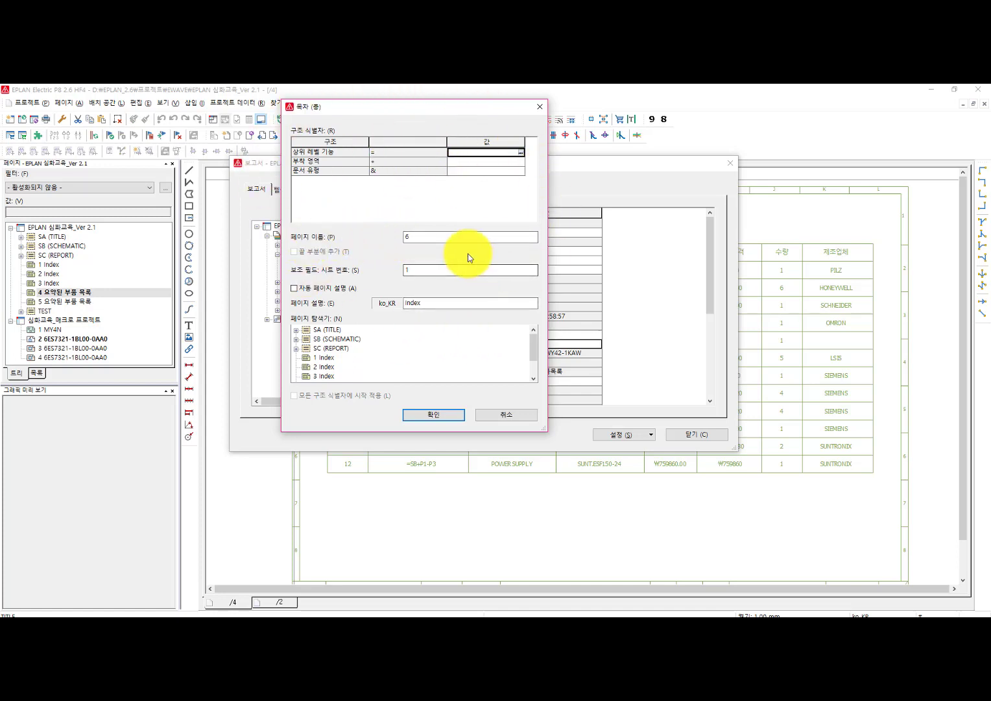
drag(436, 235, 342, 228)
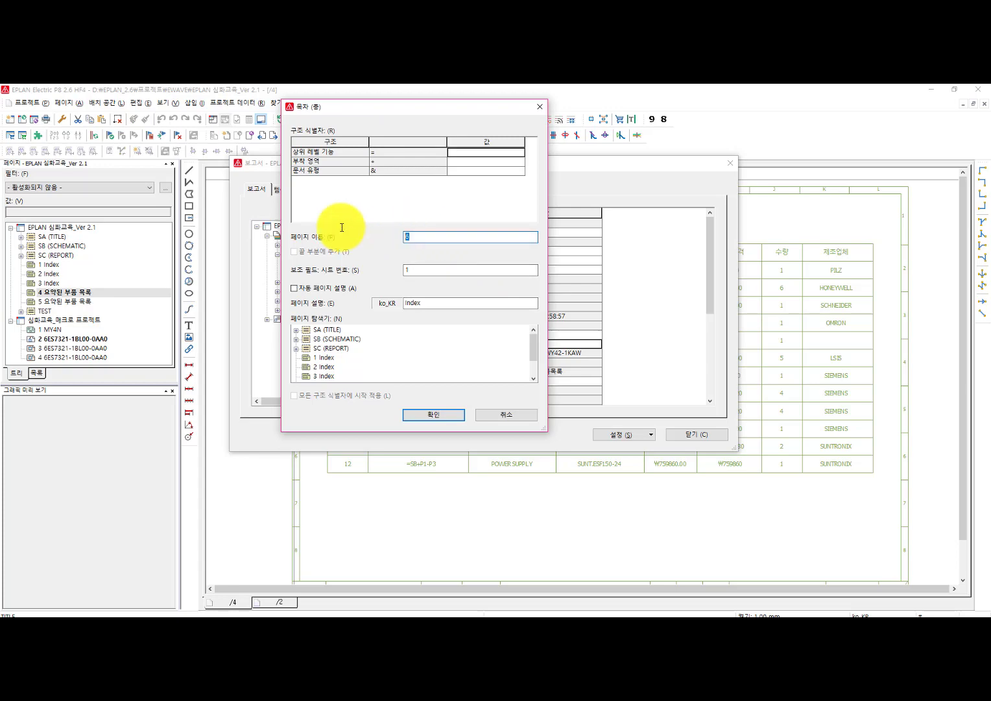
click(428, 416)
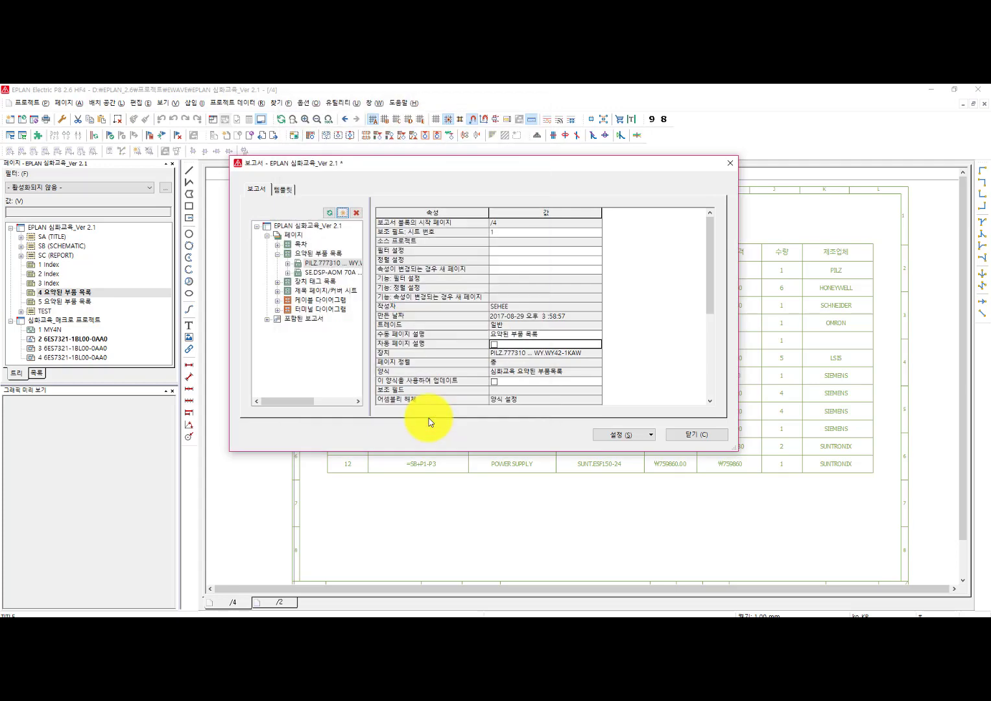
click(700, 432)
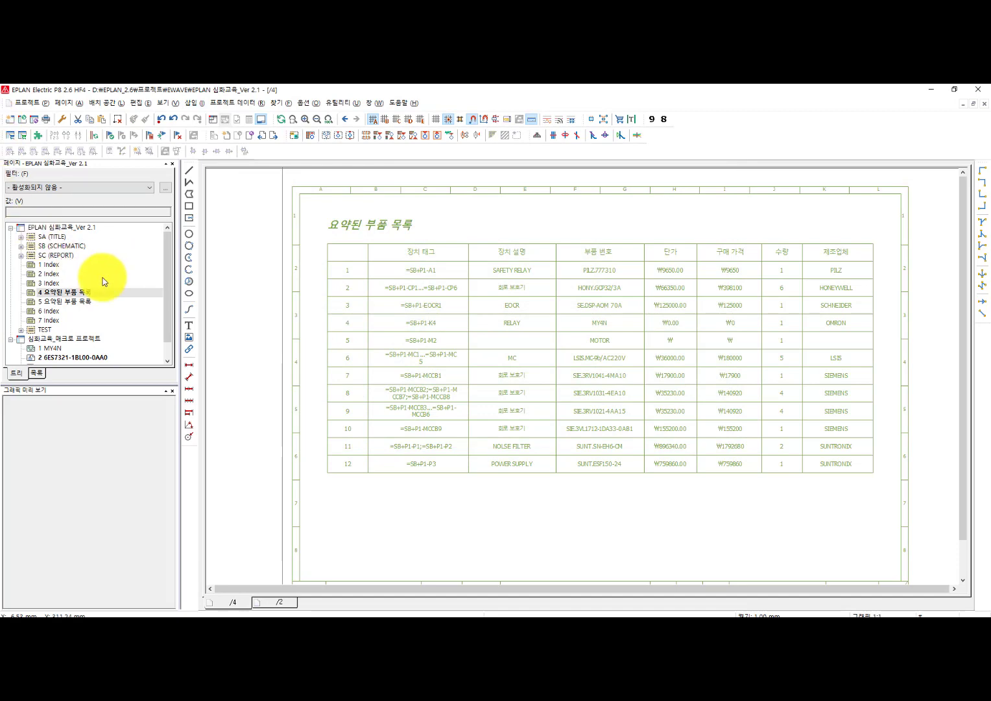
Step: Open page 6 Index and examine both tables of the generated drawing index
double_click(49, 311)
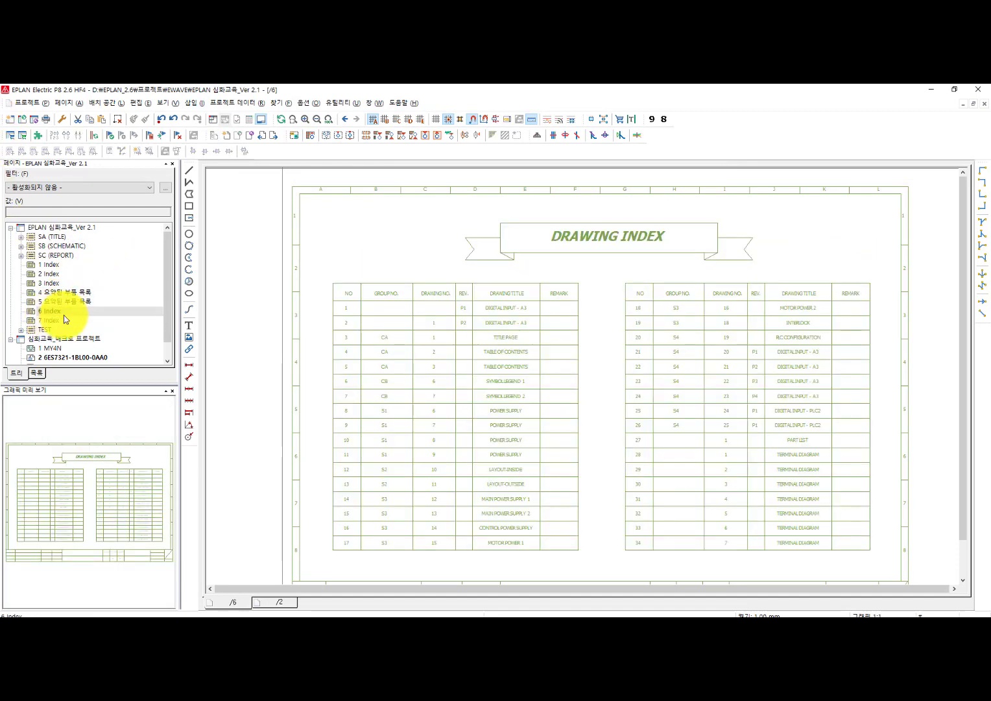
scroll(593, 458, up, 2)
scroll(661, 518, up, 1)
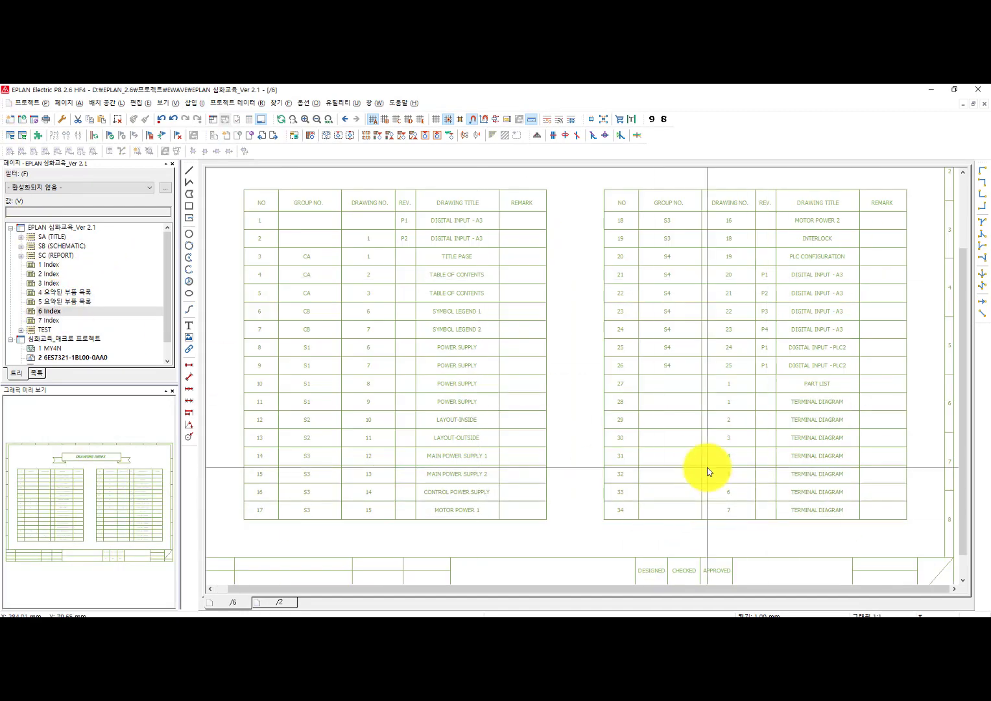
middle_drag(644, 480, 633, 545)
scroll(496, 390, down, 2)
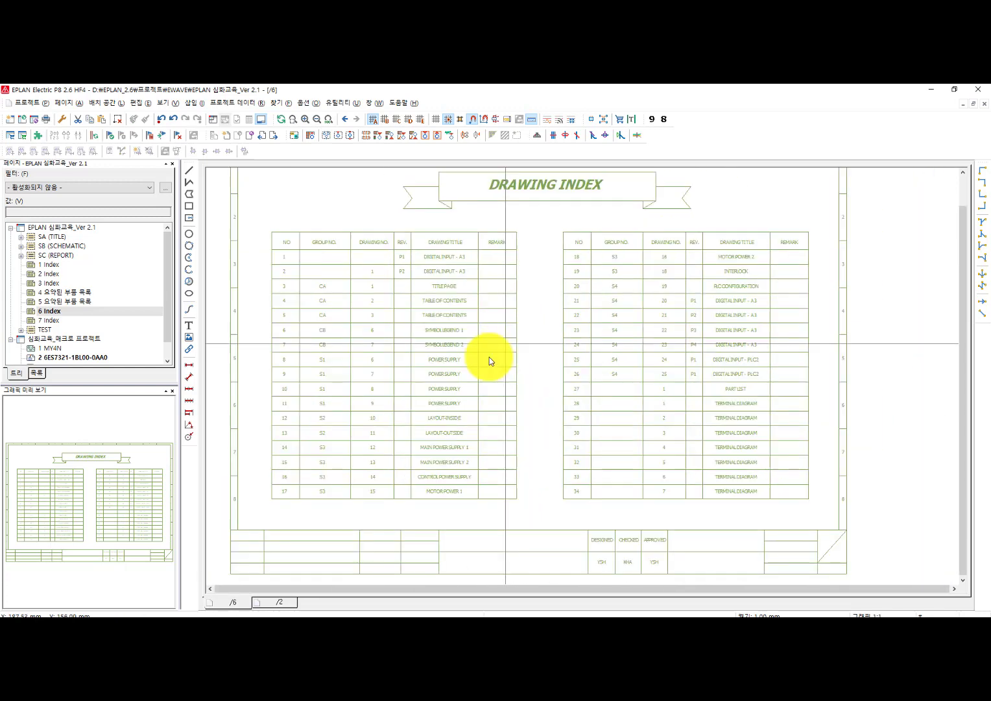
Step: Open page 7 Index and examine the continued entries, the empty rows and the overall layout of the drawing index
double_click(47, 320)
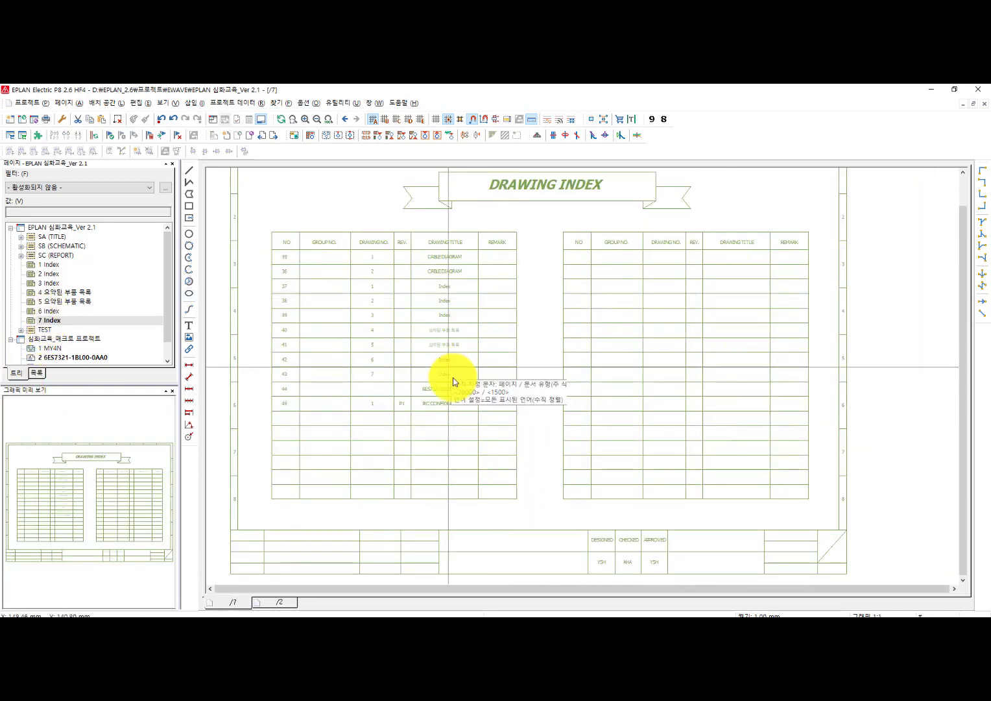
scroll(565, 463, up, 2)
scroll(557, 199, down, 2)
middle_drag(522, 373, 526, 463)
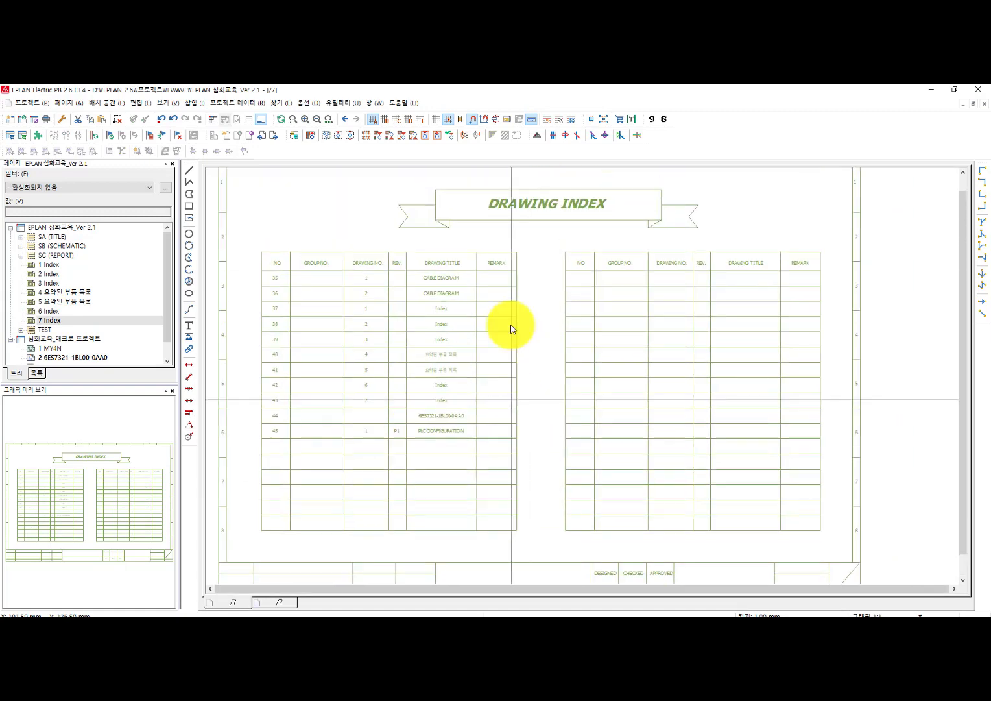
drag(562, 242, 233, 178)
scroll(639, 414, down, 3)
scroll(644, 475, up, 3)
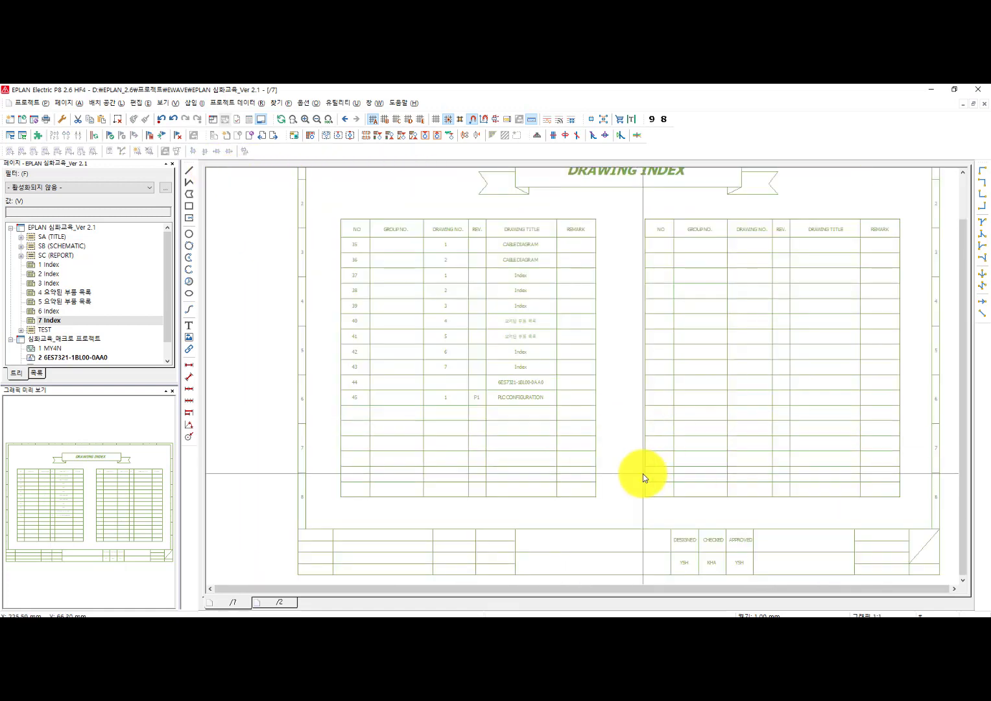
scroll(616, 461, down, 1)
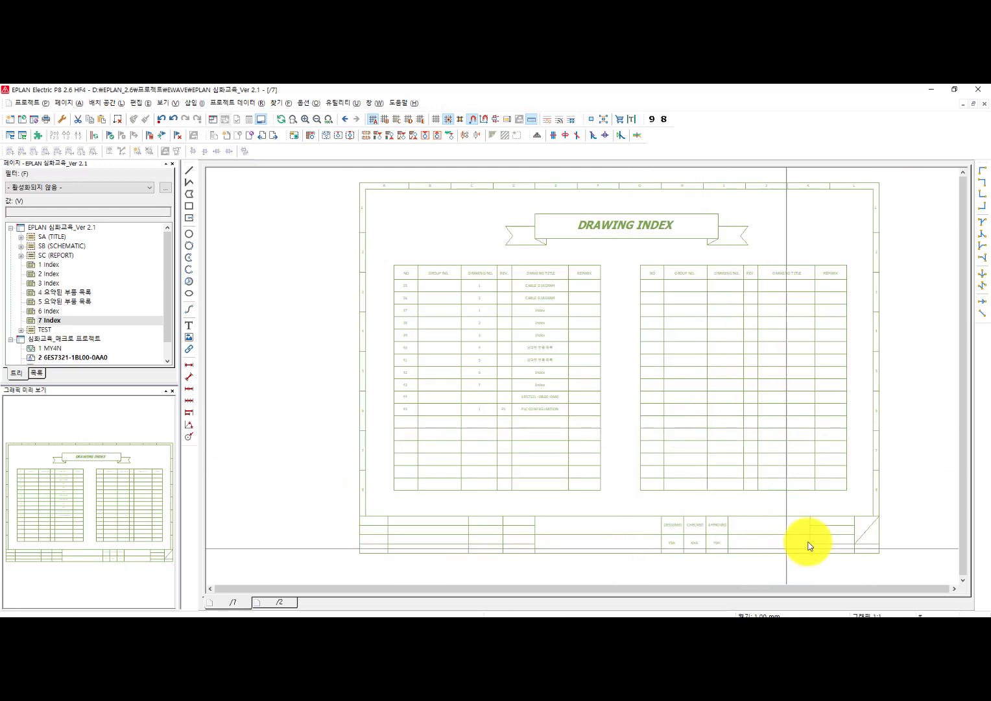
scroll(861, 488, up, 2)
scroll(934, 499, down, 3)
mouse_move(877, 506)
middle_down()
mouse_move(851, 565)
mouse_move(849, 532)
mouse_move(854, 544)
middle_up()
scroll(852, 564, down, 1)
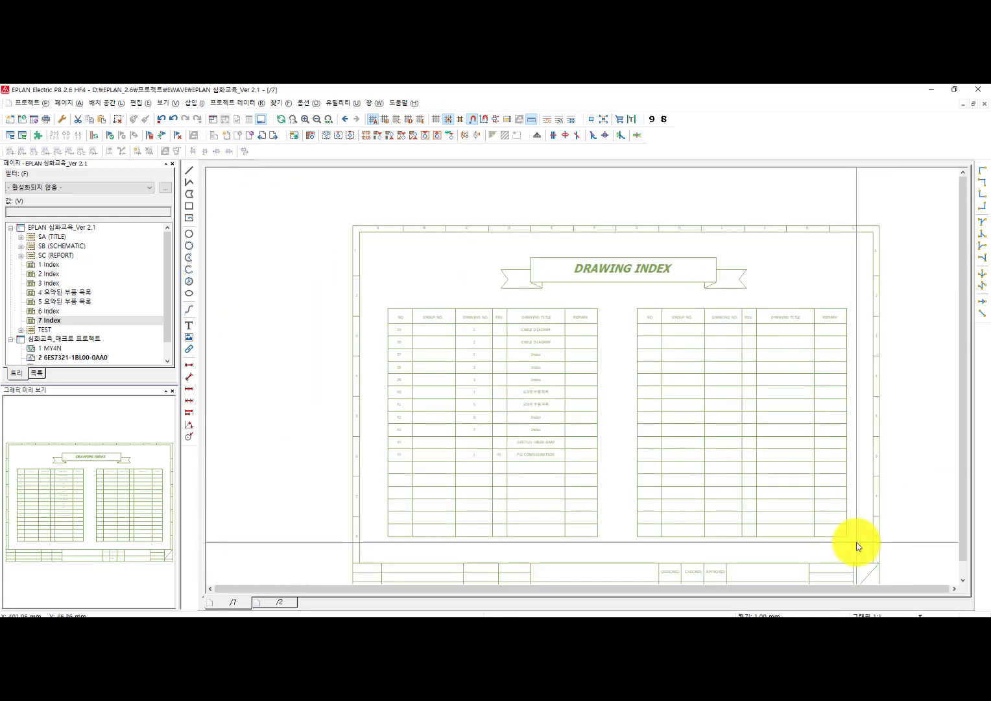